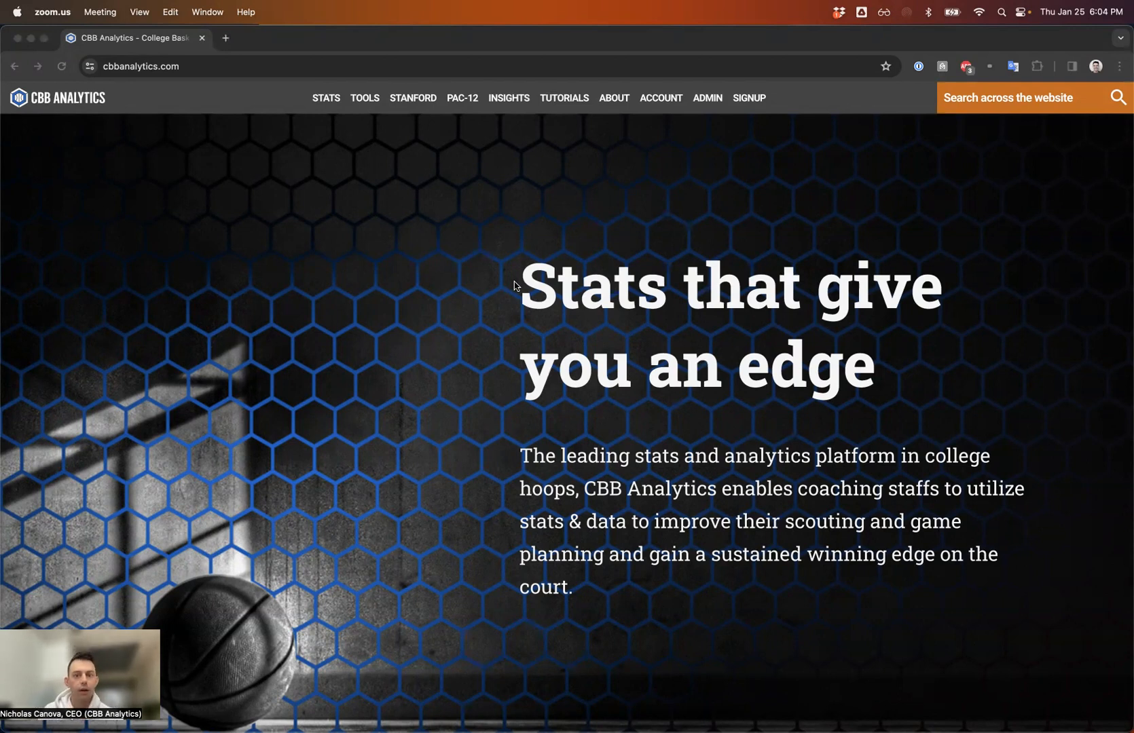
Search the site for "iowa" and open the Iowa Hawkeyes women's team page.
left_click(676, 257)
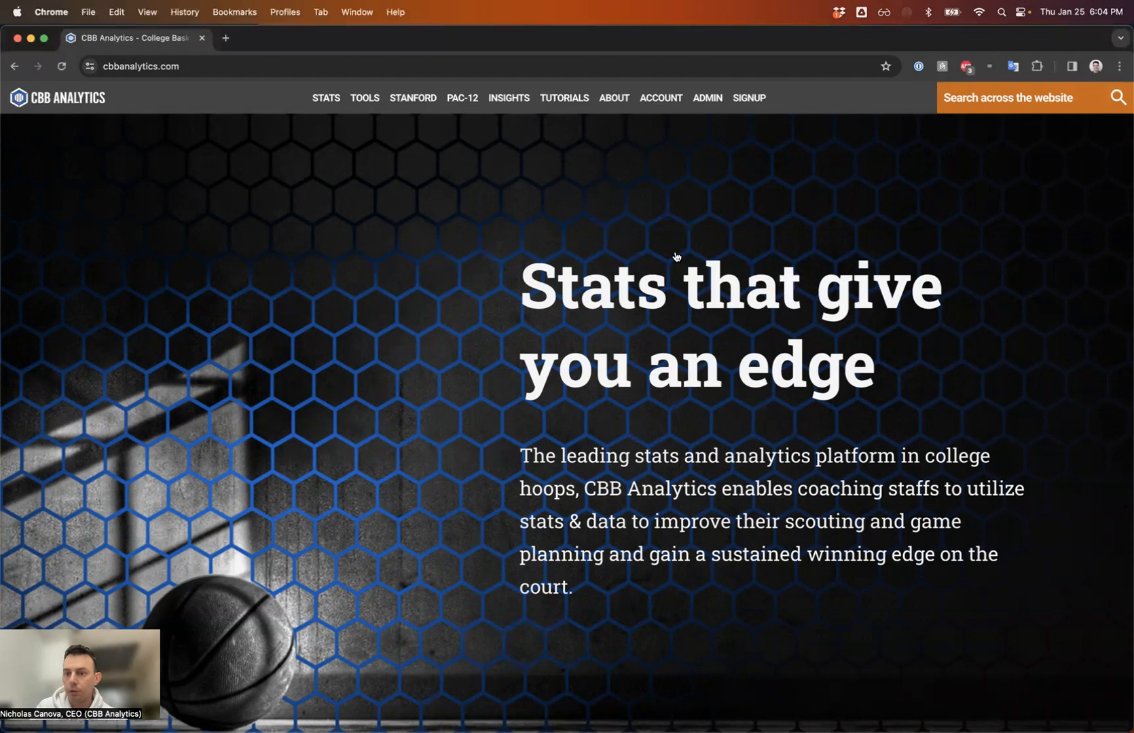
left_click(964, 101)
type("iowa")
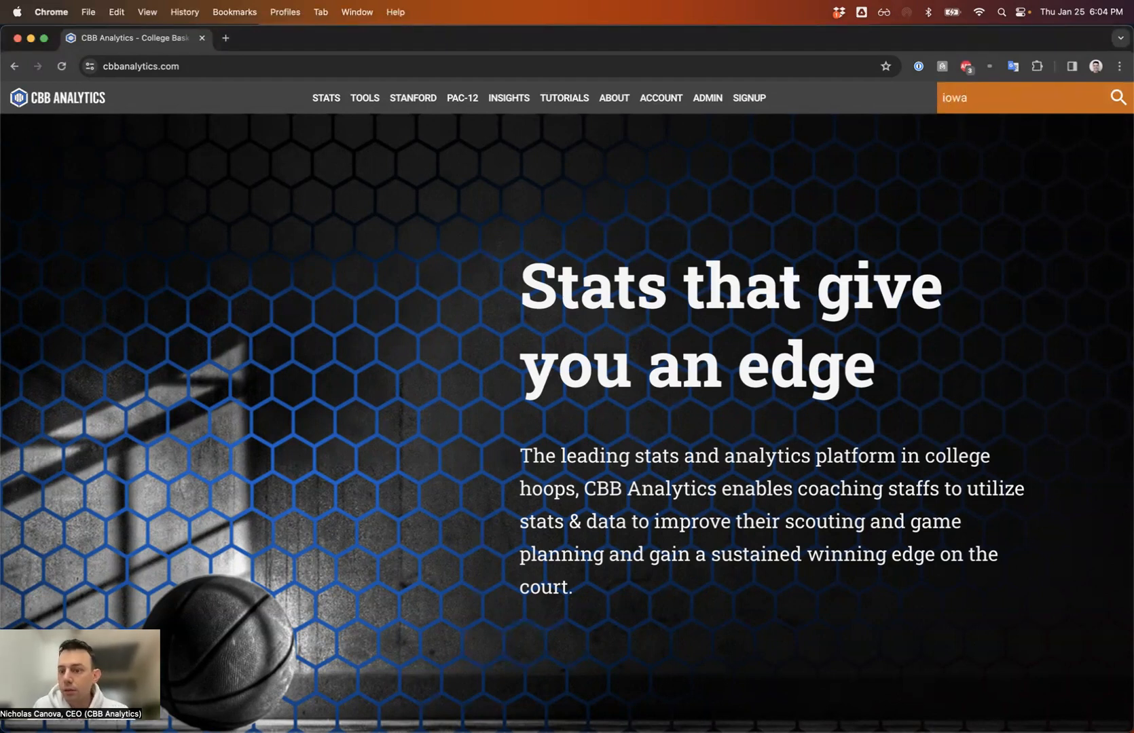
key("Down")
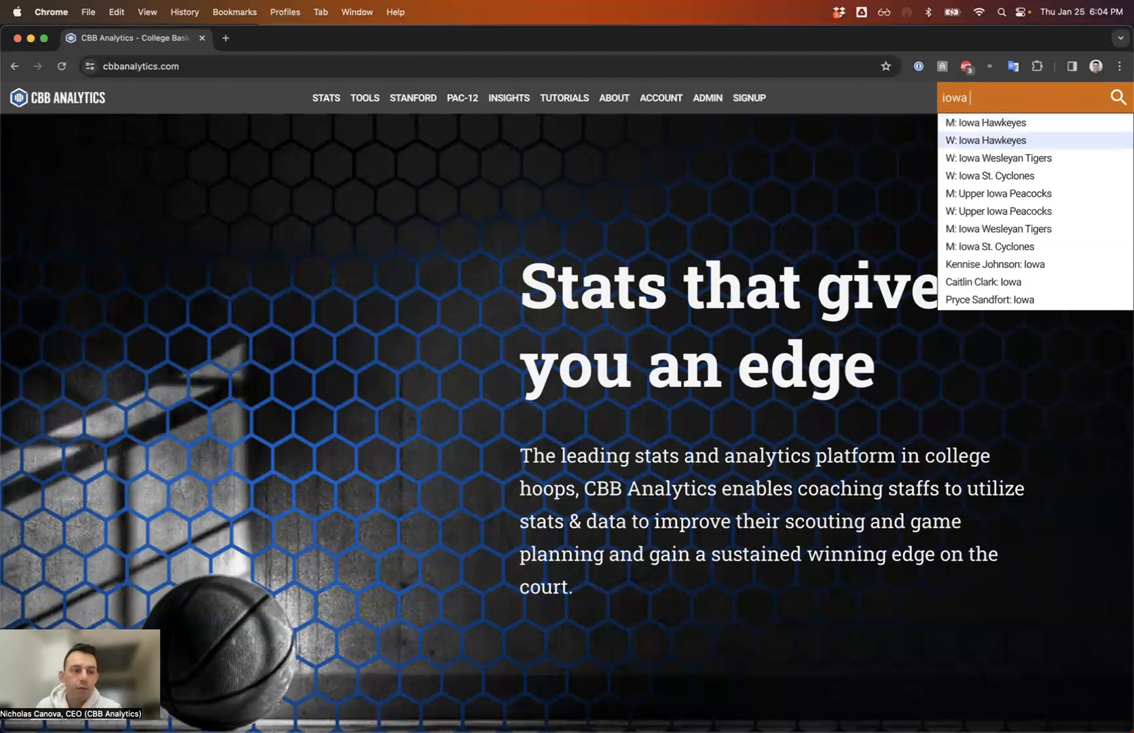
key("Return")
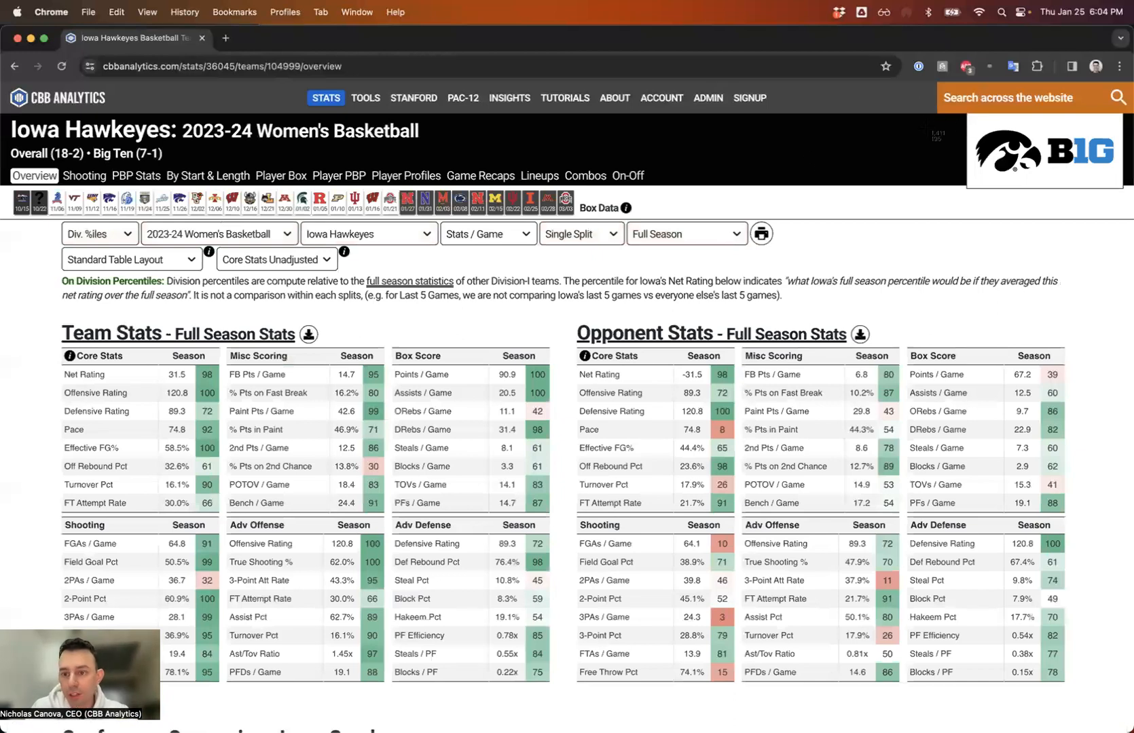
Search the site for the "big ten" conference.
left_click_drag(925, 125, 1122, 77)
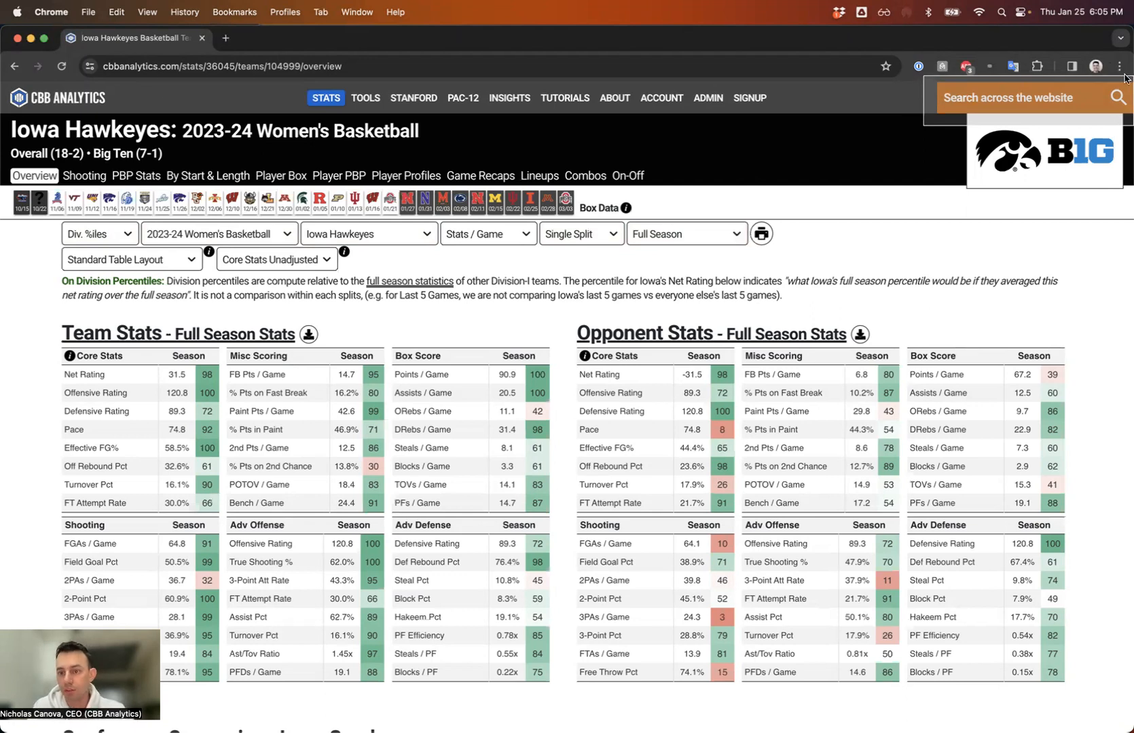
left_click(1018, 97)
type("bi")
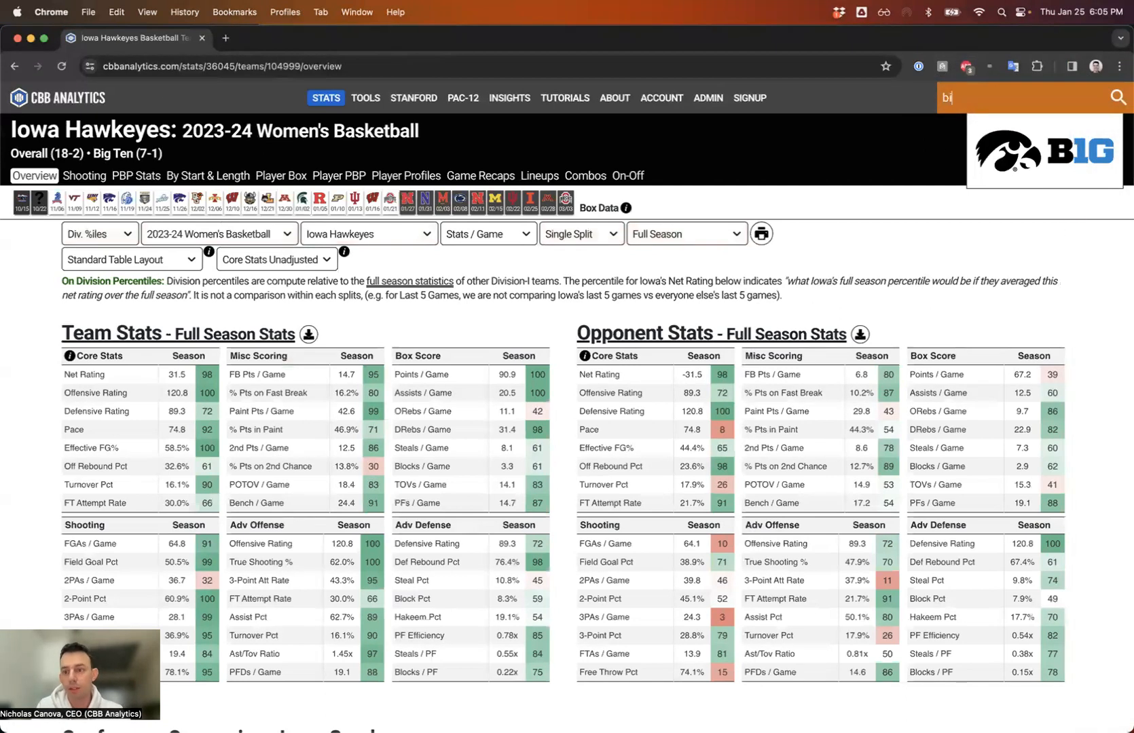
type("g ten")
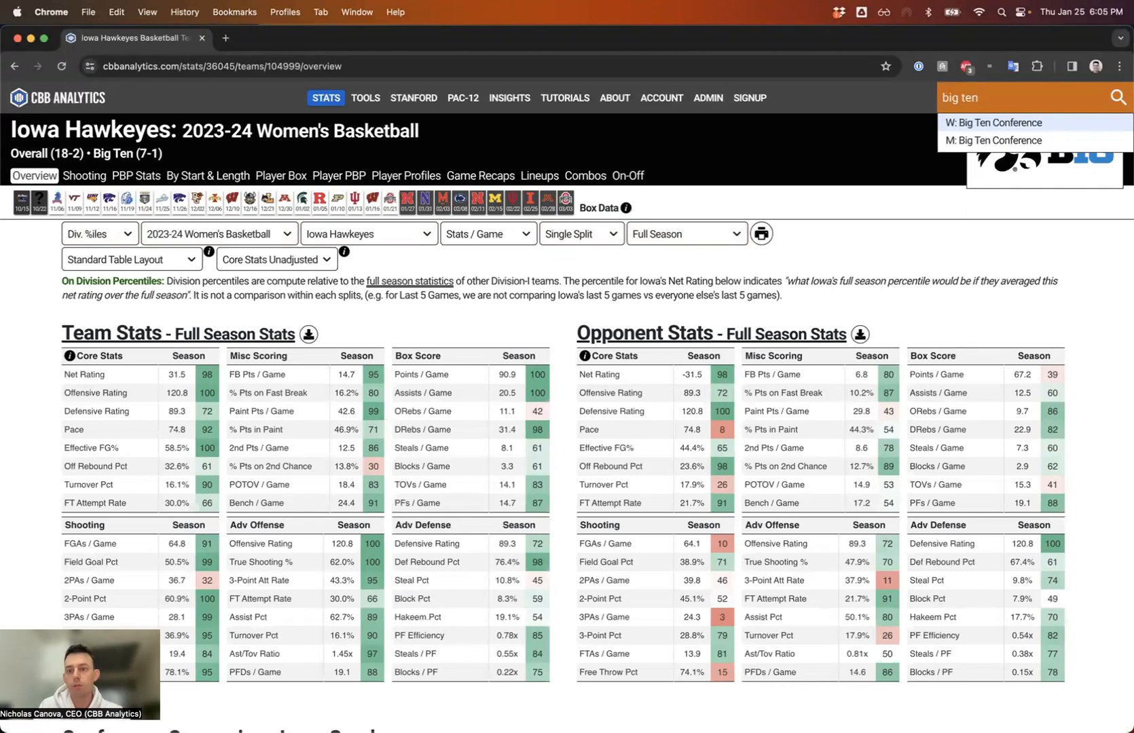
Replace the search term with the player "caitlin clark".
key("BackSpace")
key("BackSpace")
key("BackSpace")
key("BackSpace")
key("BackSpace")
key("BackSpace")
key("BackSpace")
type("caitlin clark")
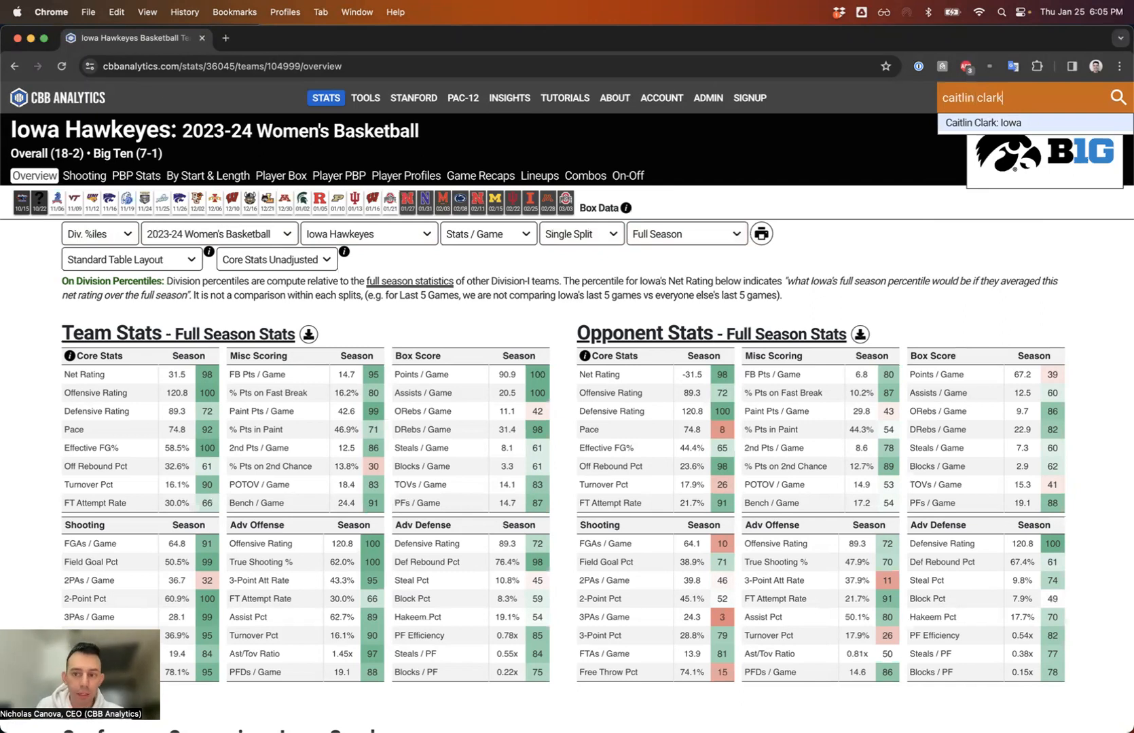
Search for "iowa" again, look through the suggested teams and players, and dismiss the suggestions.
key("shift+alt+Left")
key("shift+alt+Left")
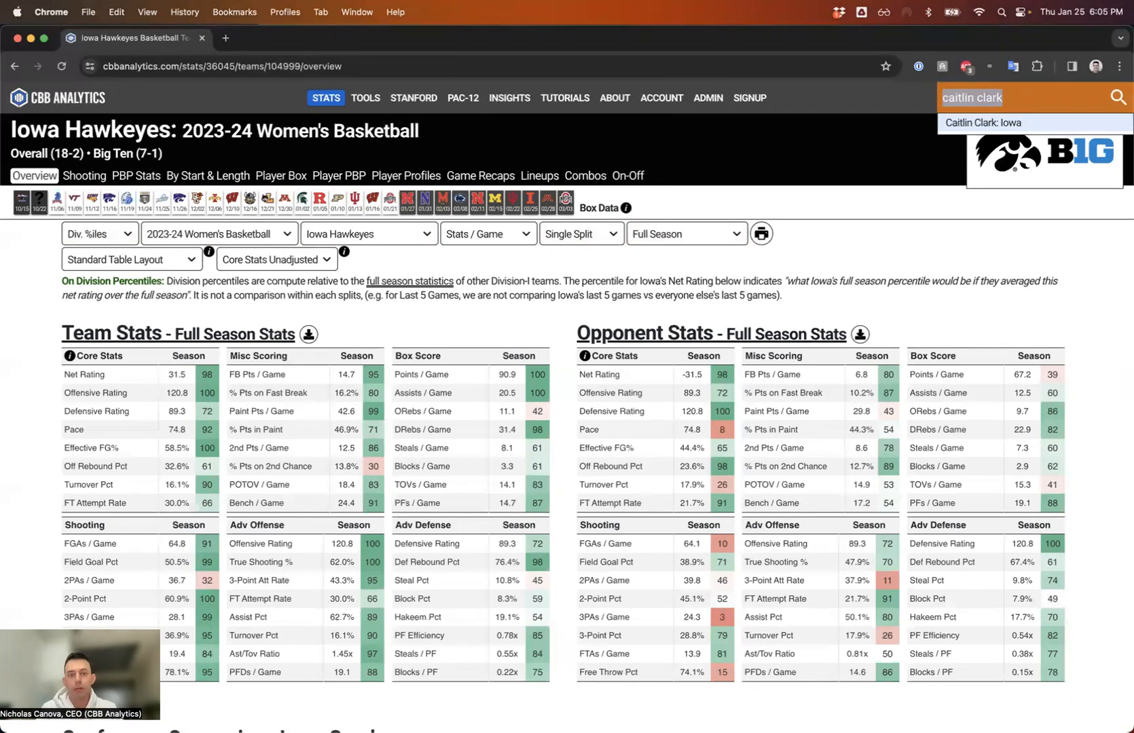
type("iowa")
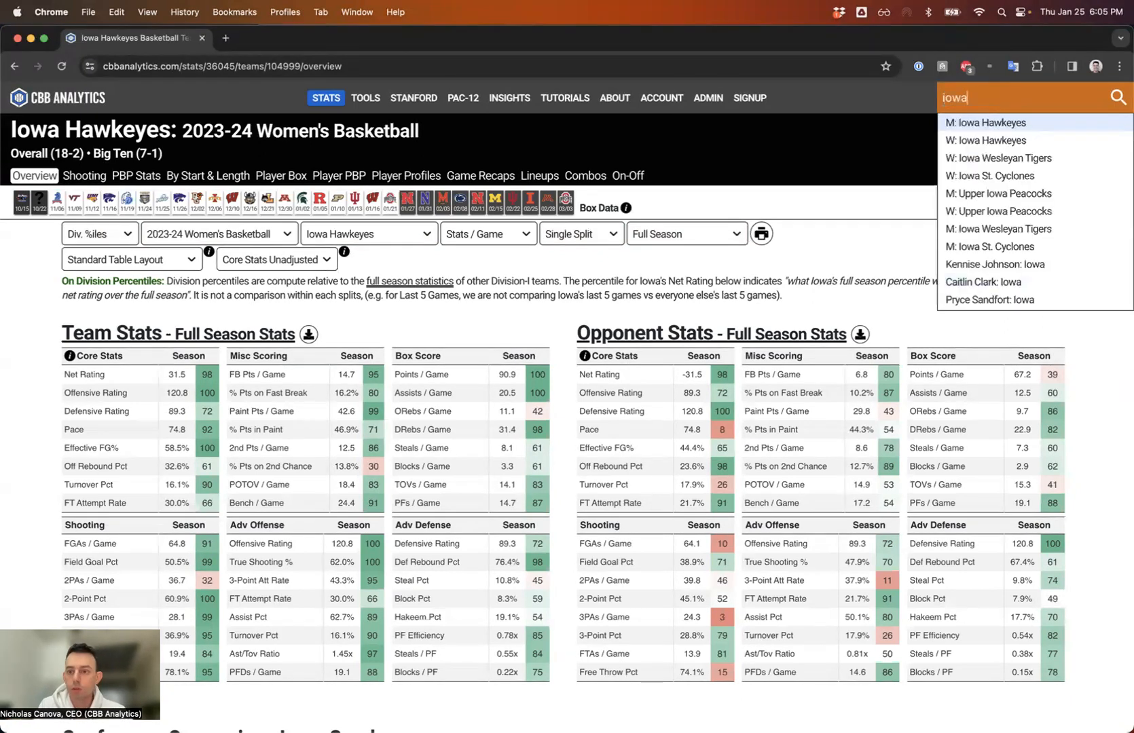
key("Down")
key("Down")
key("Down")
key("Down")
key("Down")
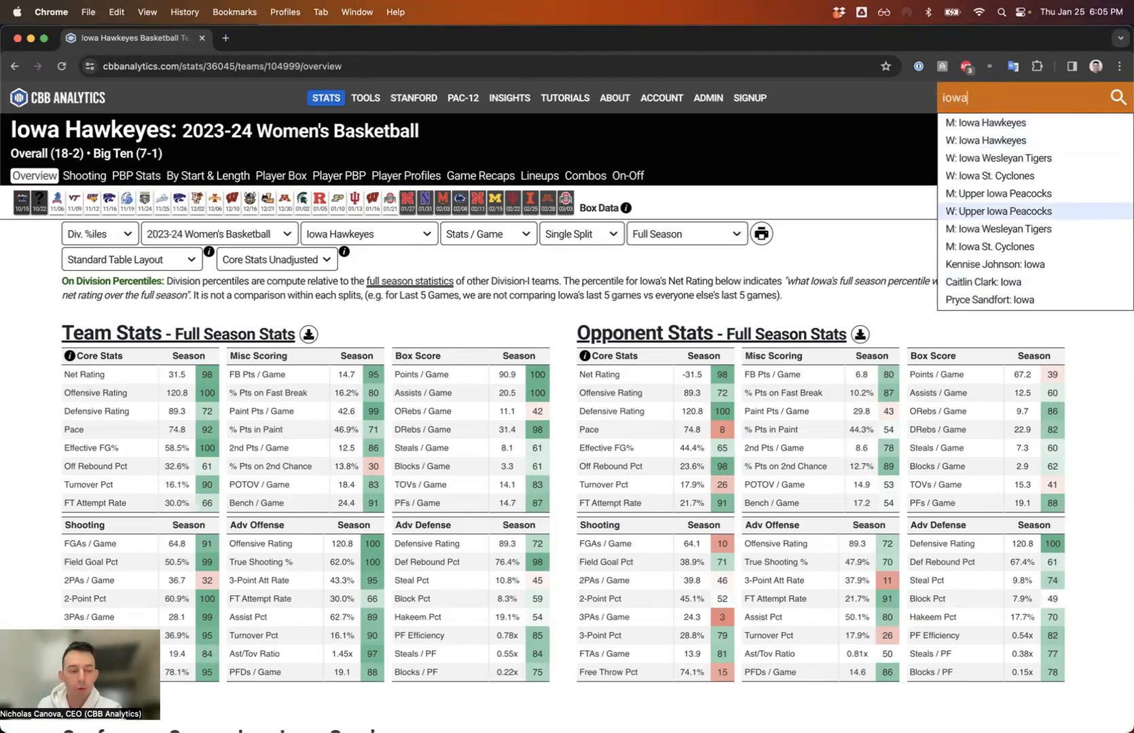
key("Escape")
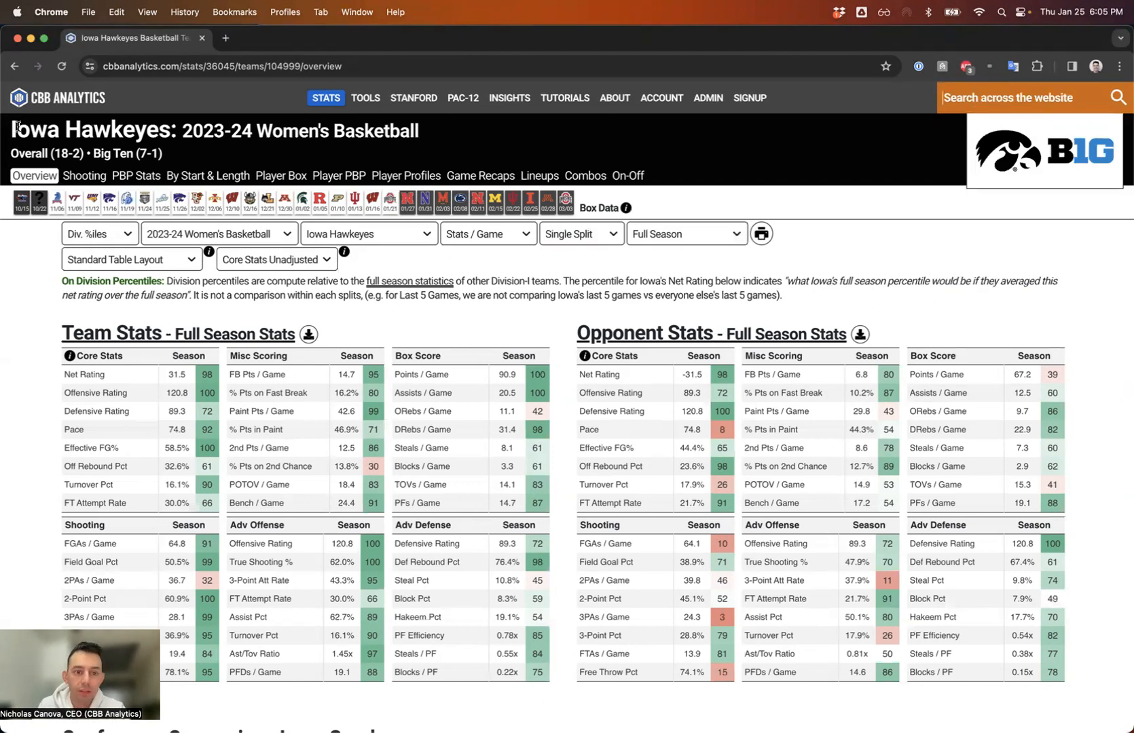
Open the Shooting page of the Iowa Hawkeyes women's team.
left_click_drag(685, 175, 21, 177)
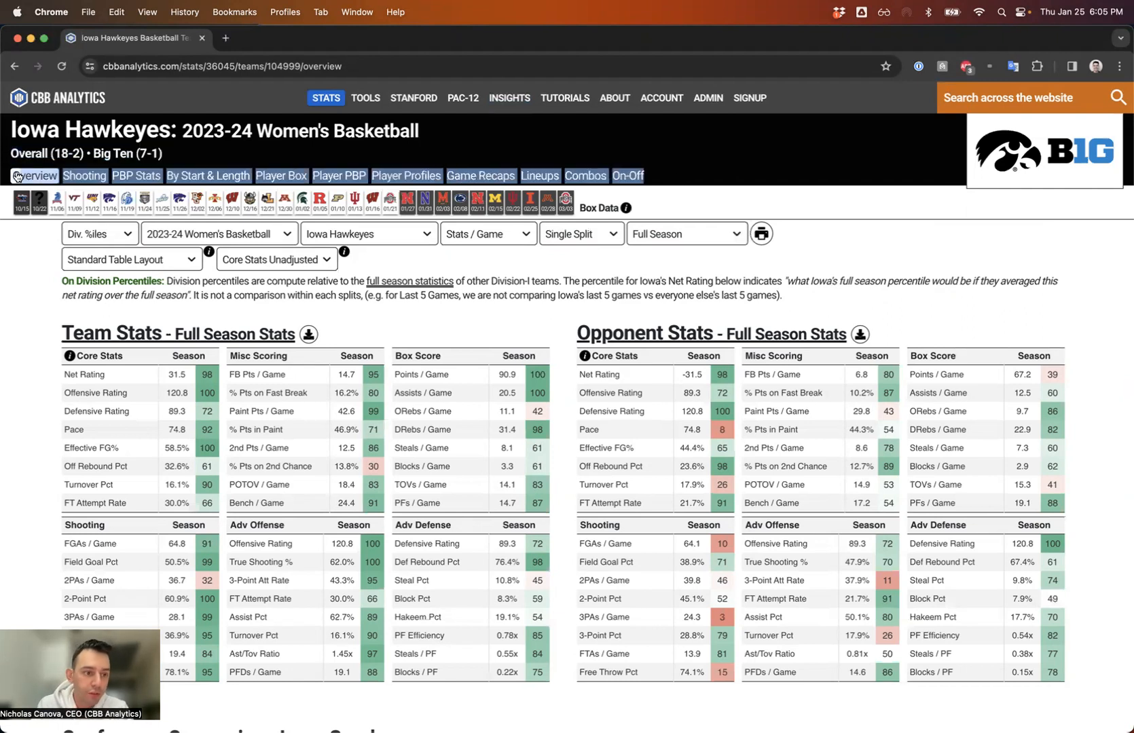
left_click(27, 307)
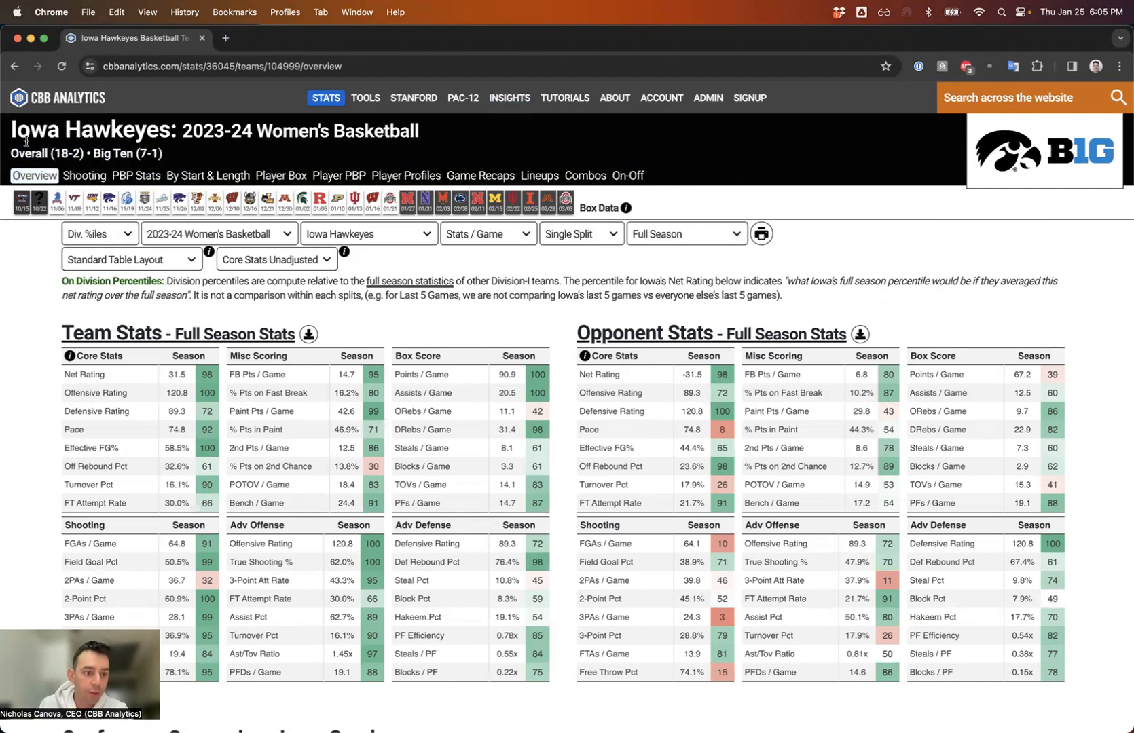
left_click(93, 177)
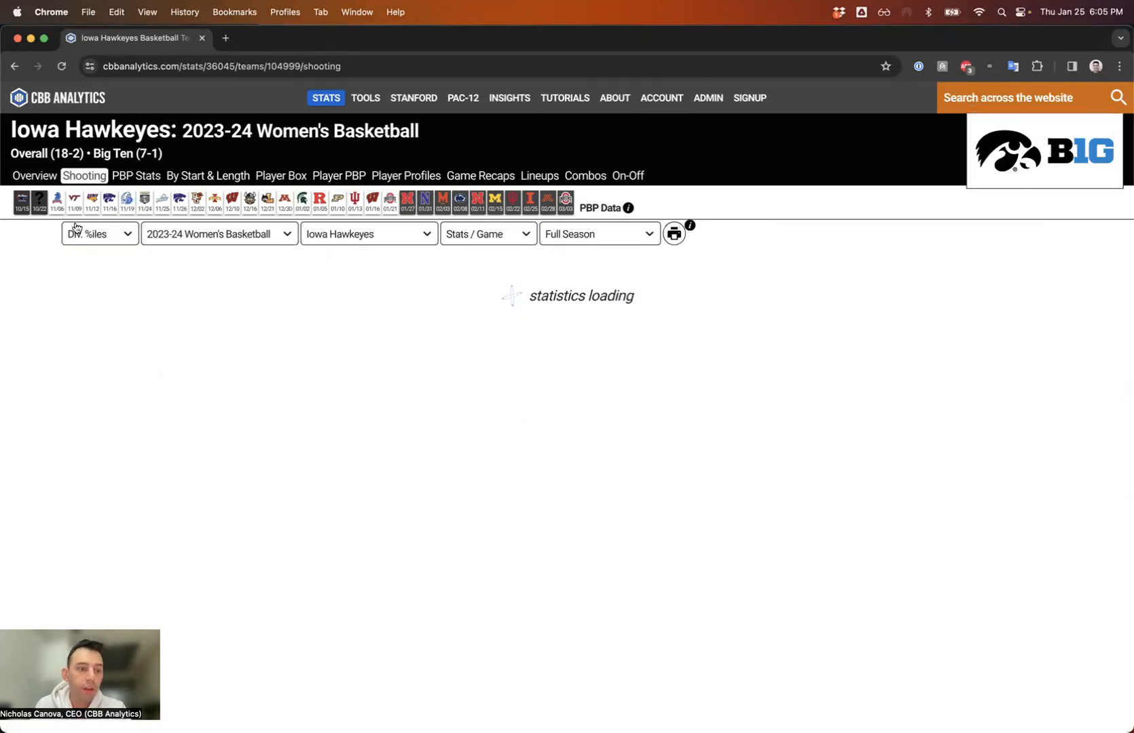
left_click_drag(12, 128, 182, 129)
left_click(197, 130)
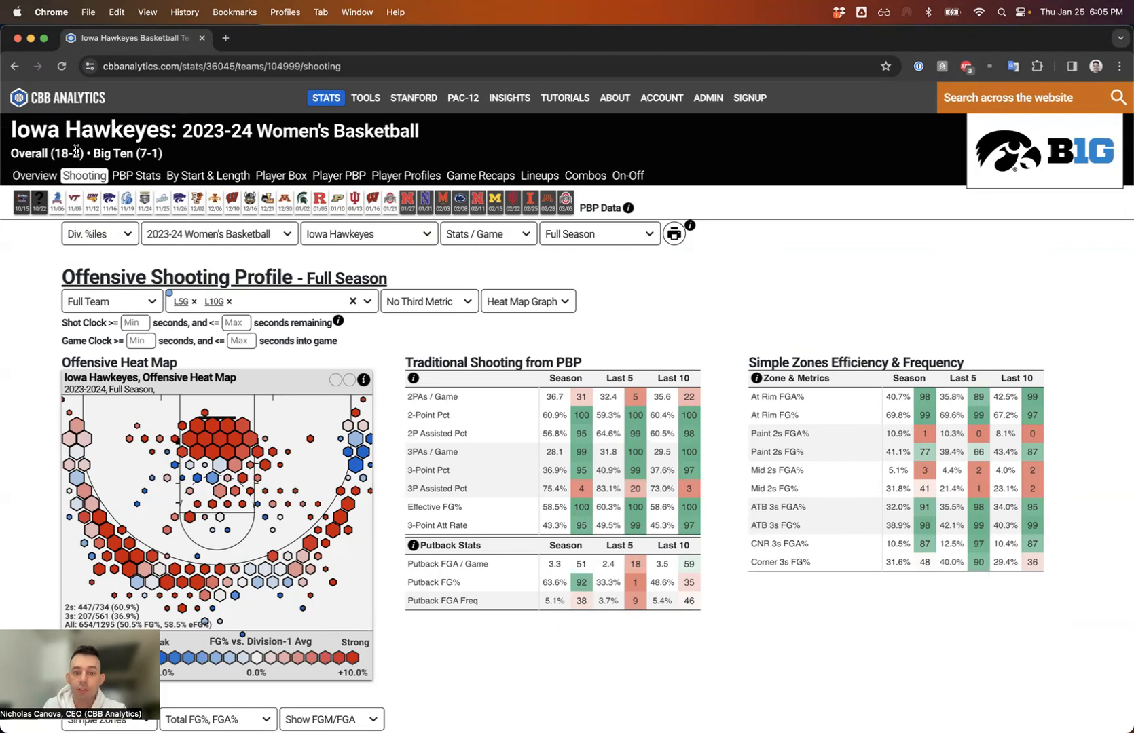
Go to the Big Ten Conference women's page from the team header and open its Player Box stats.
left_click(1073, 155)
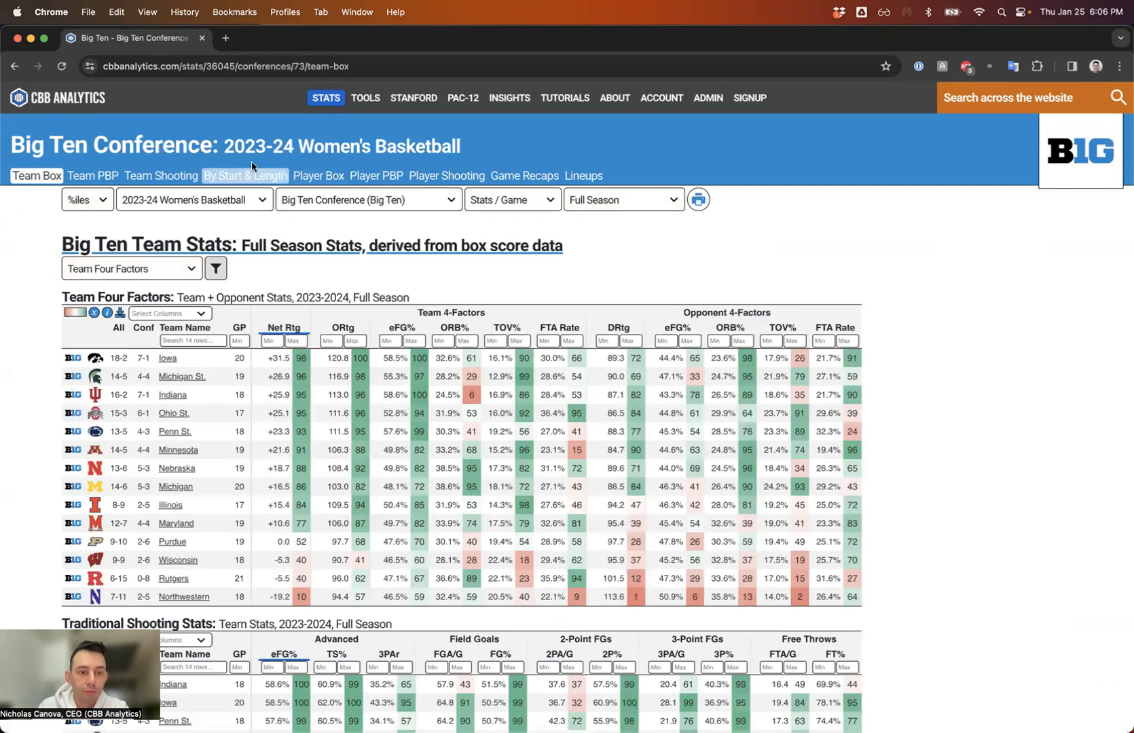
left_click(314, 175)
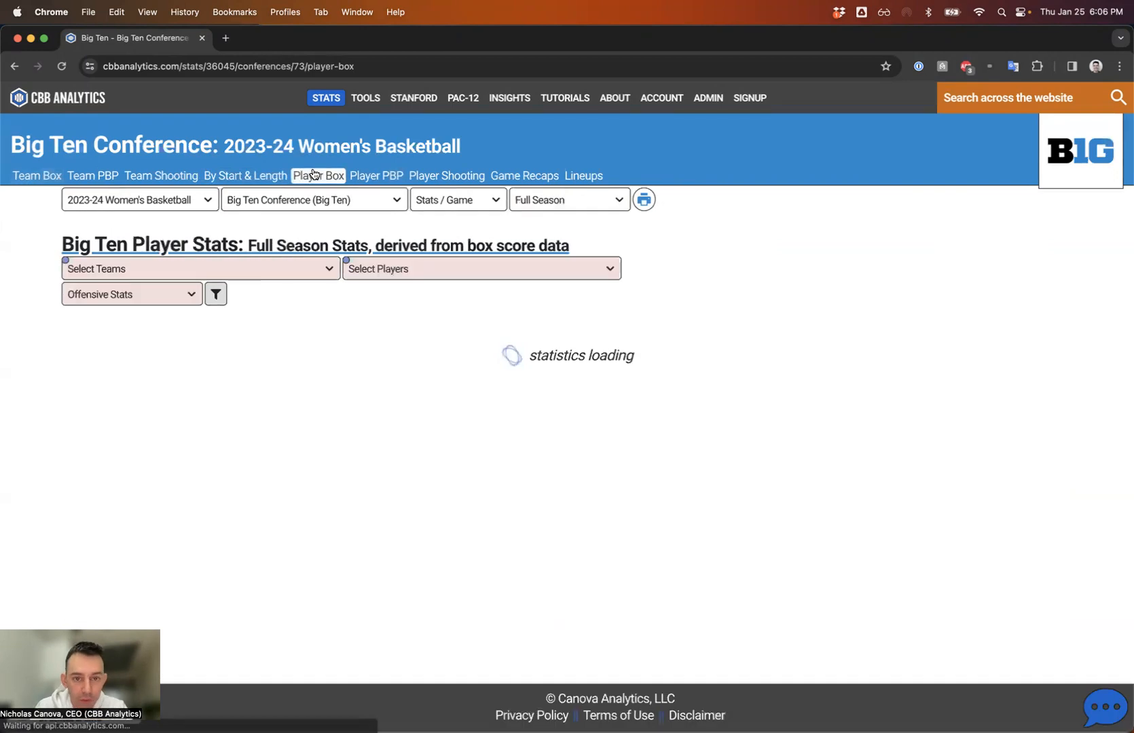
left_click_drag(560, 175, 626, 175)
left_click(626, 174)
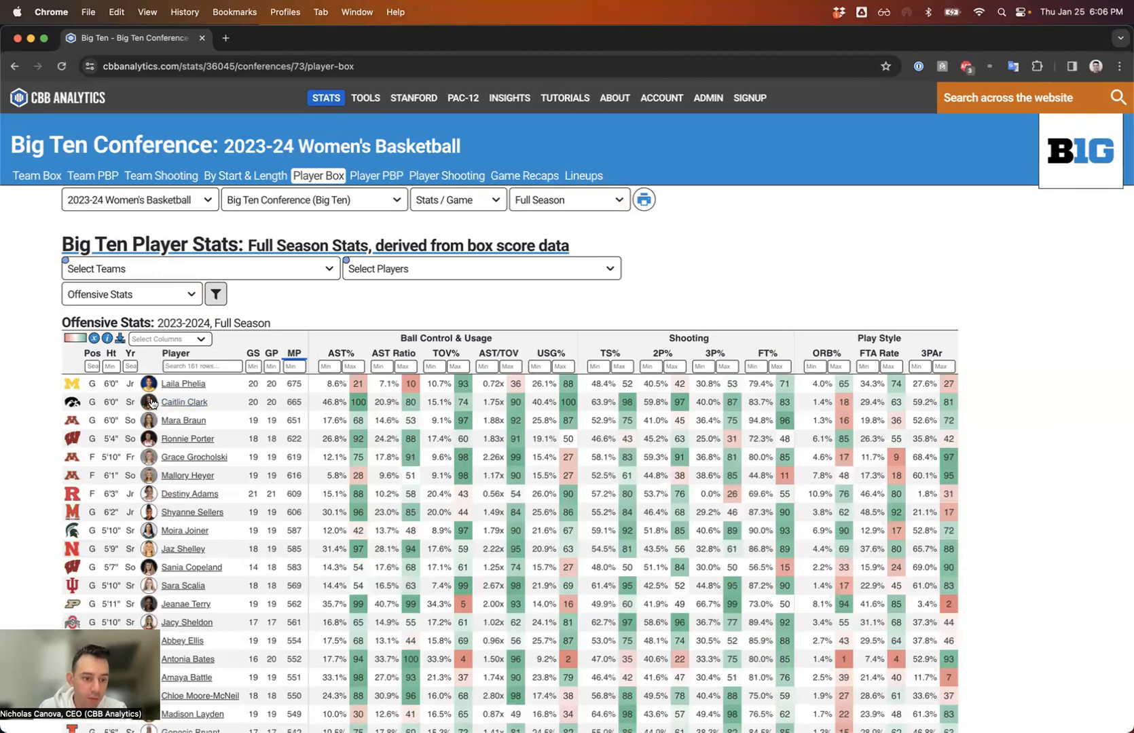
Open Caitlin Clark's player profile from the Big Ten player table and show her Shooting page.
left_click(191, 404)
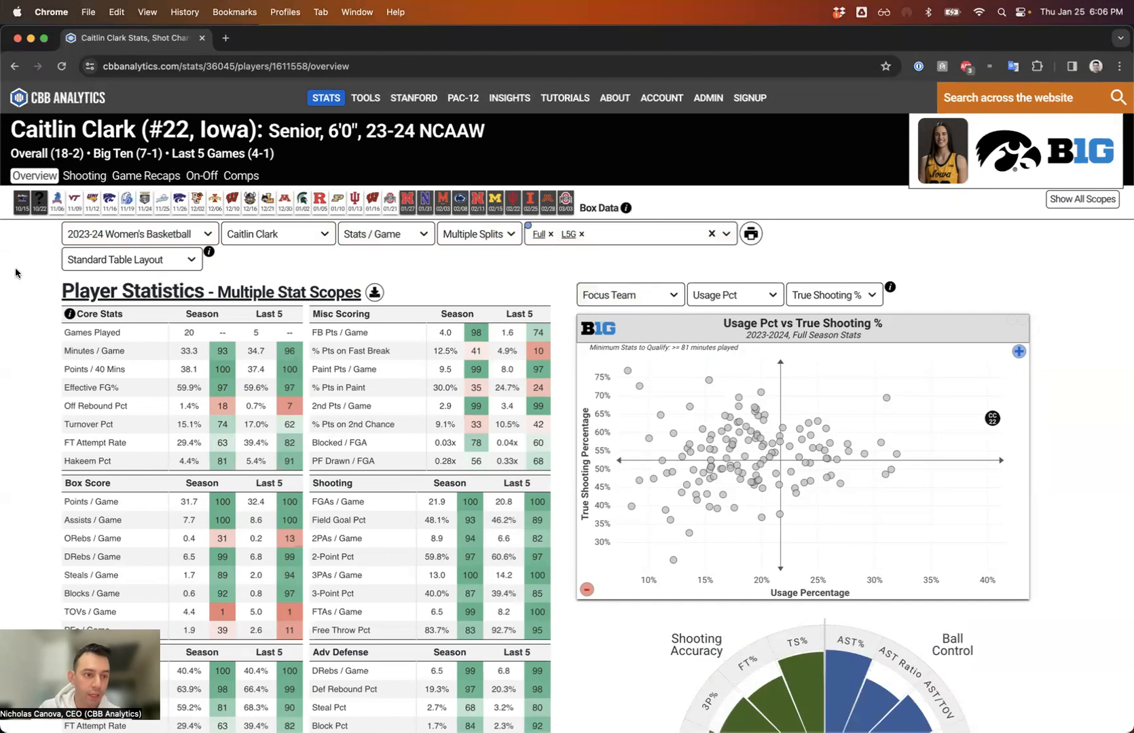
left_click(85, 175)
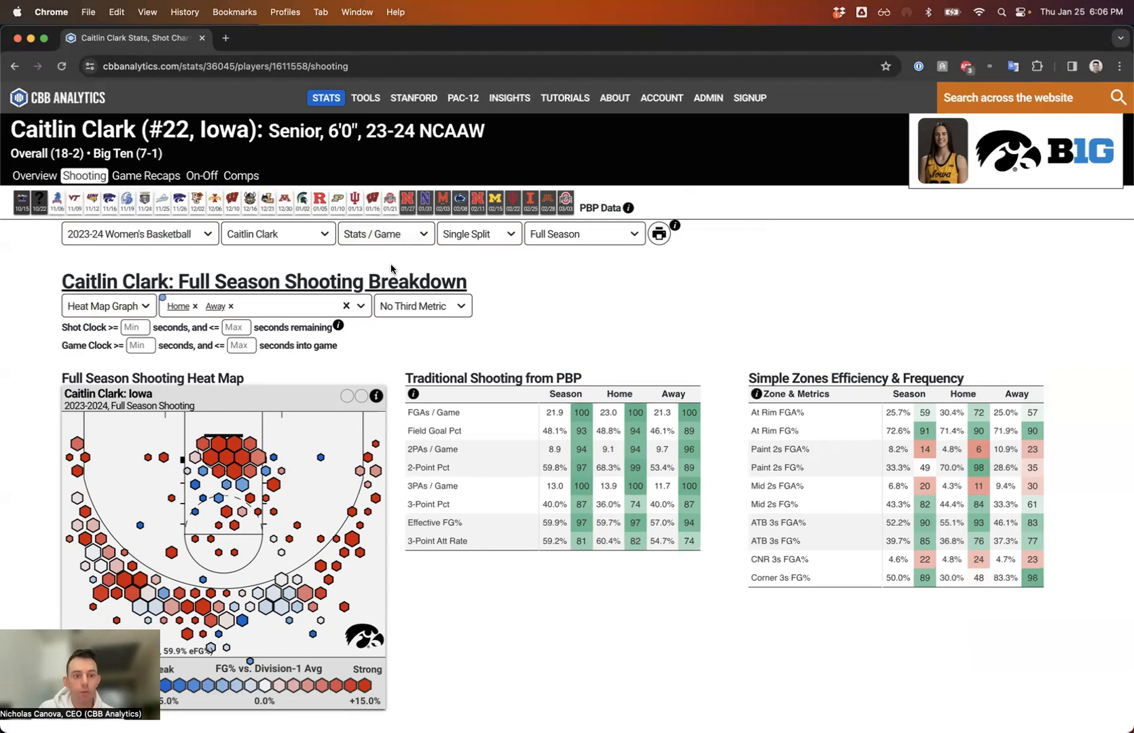
Open the 01/10 game against Purdue from the player's schedule strip.
left_click(331, 203)
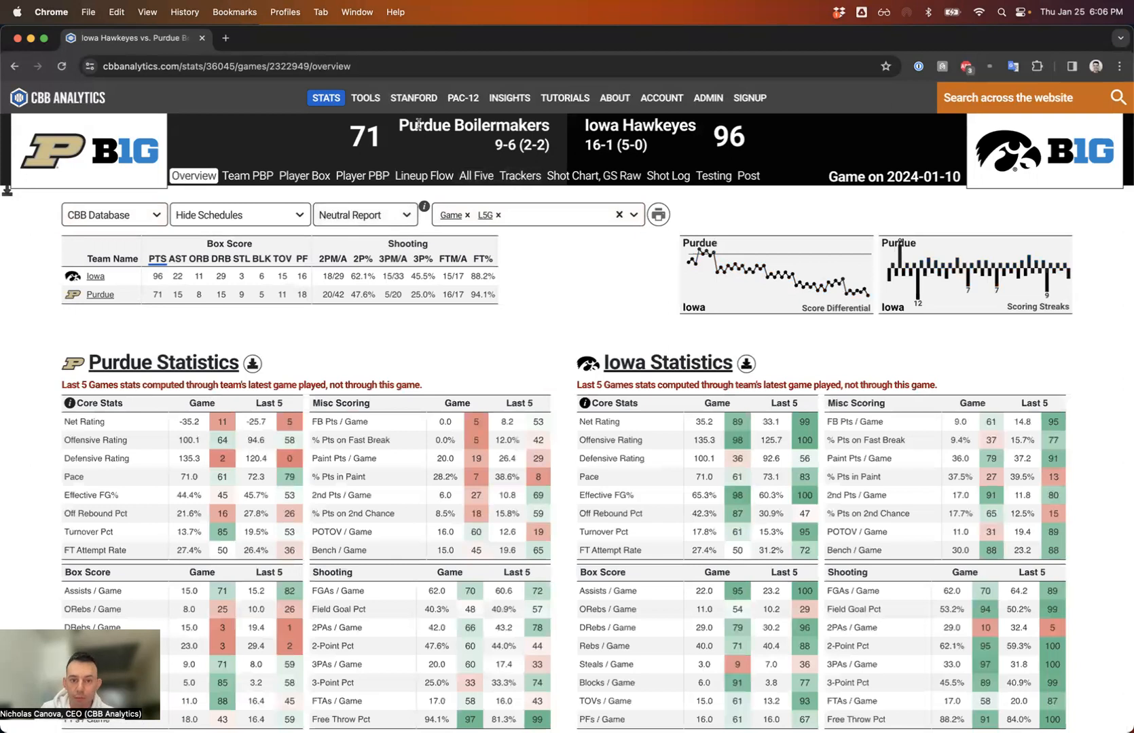
double_click(650, 129)
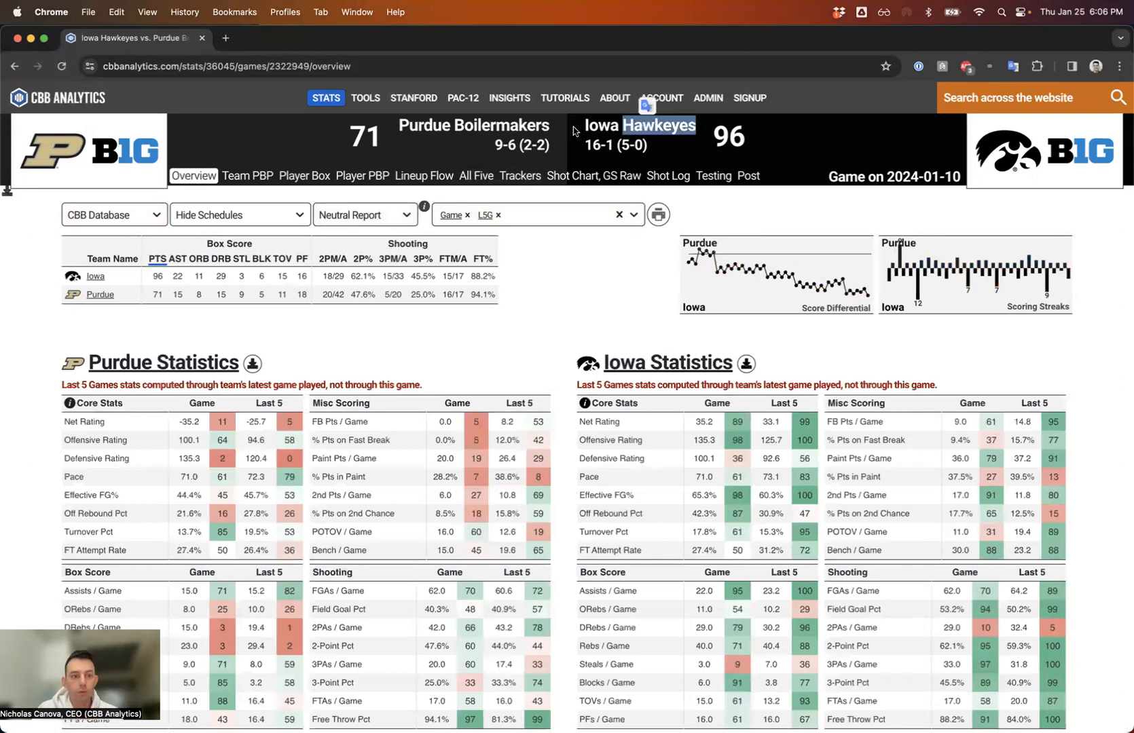
left_click(173, 165)
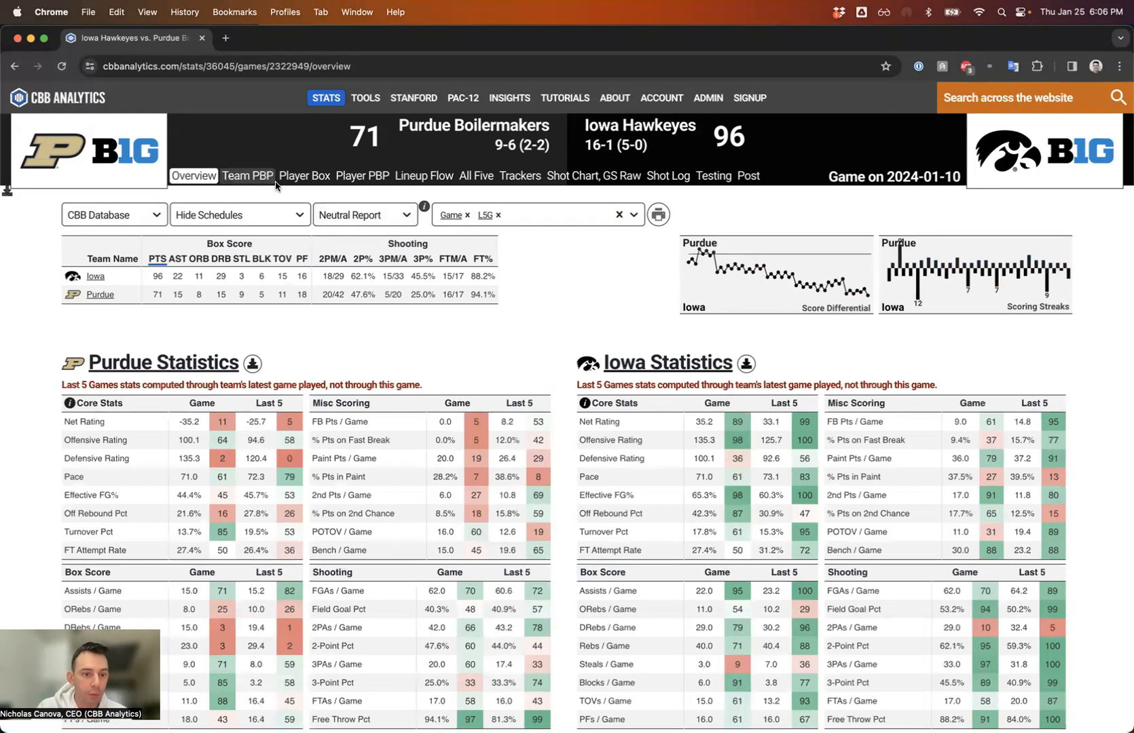
Open the game's Player Box page and review the Purdue and Iowa box score tables.
left_click(298, 177)
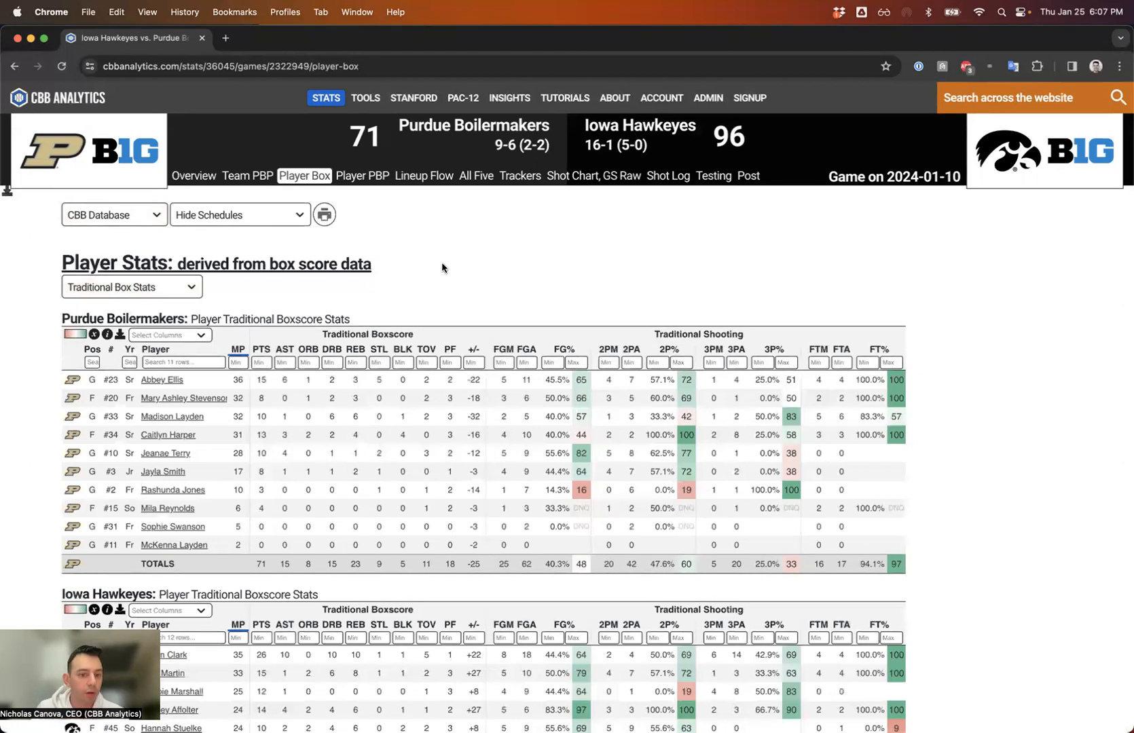
scroll(442, 267, "down", 10)
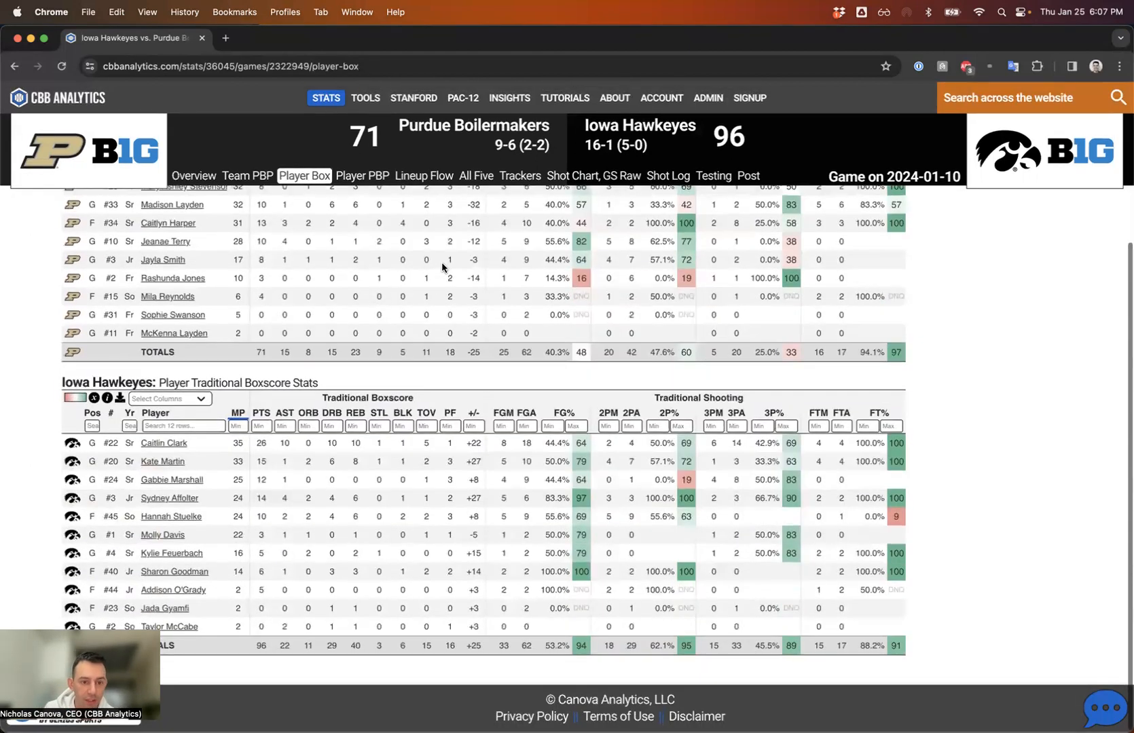
scroll(442, 268, "up", 10)
Open the game's Player PBP page and examine the Purdue and Iowa player shot charts.
left_click(354, 180)
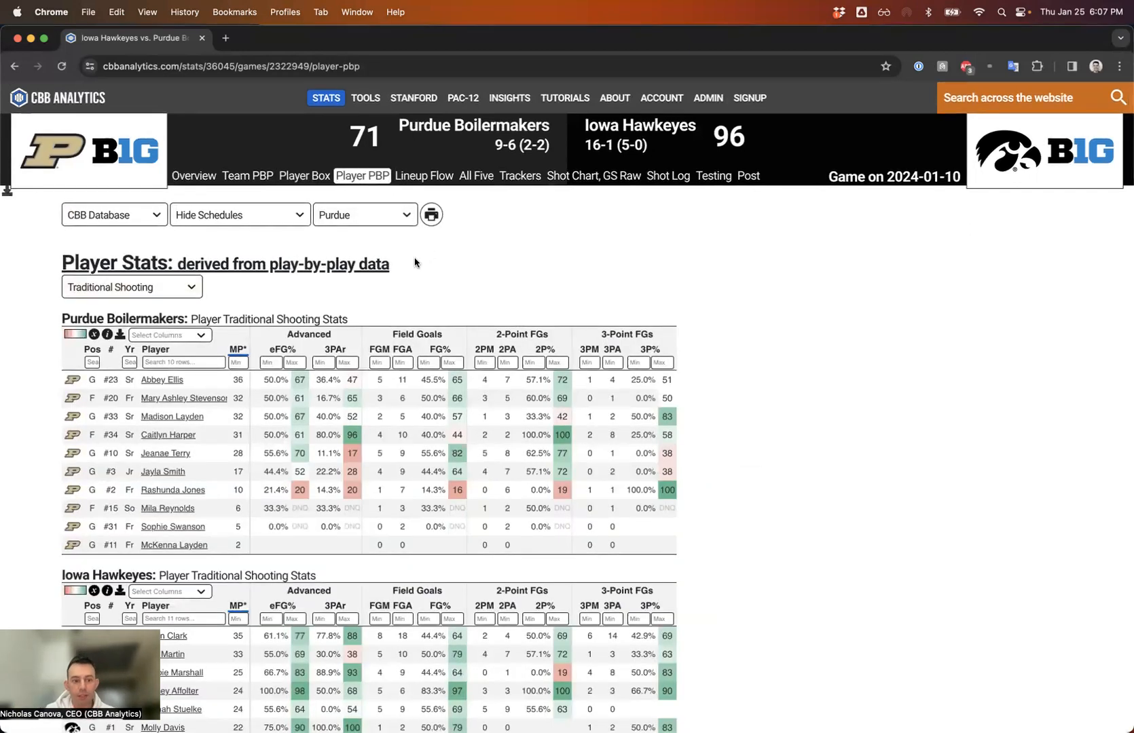
scroll(415, 262, "down", 7)
scroll(415, 258, "down", 5)
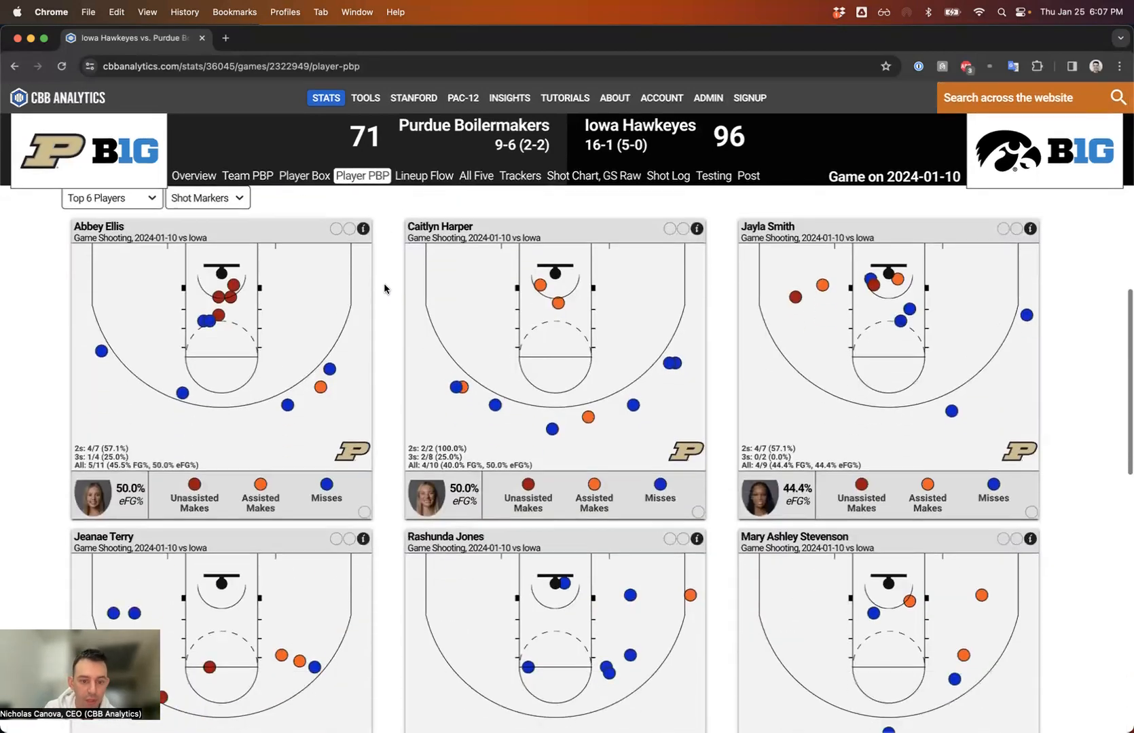
scroll(385, 289, "down", 10)
scroll(385, 288, "down", 1)
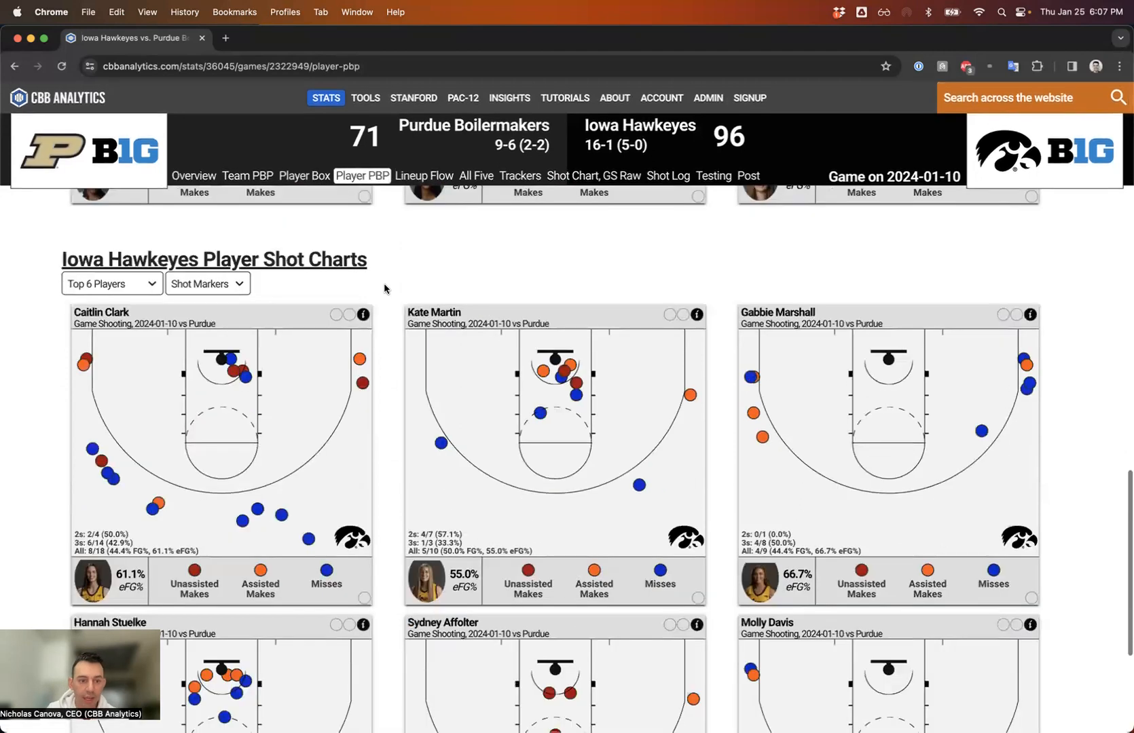
Switch the play-by-play player stats tables to Shooting By Zone.
scroll(384, 286, "up", 15)
left_click(127, 299)
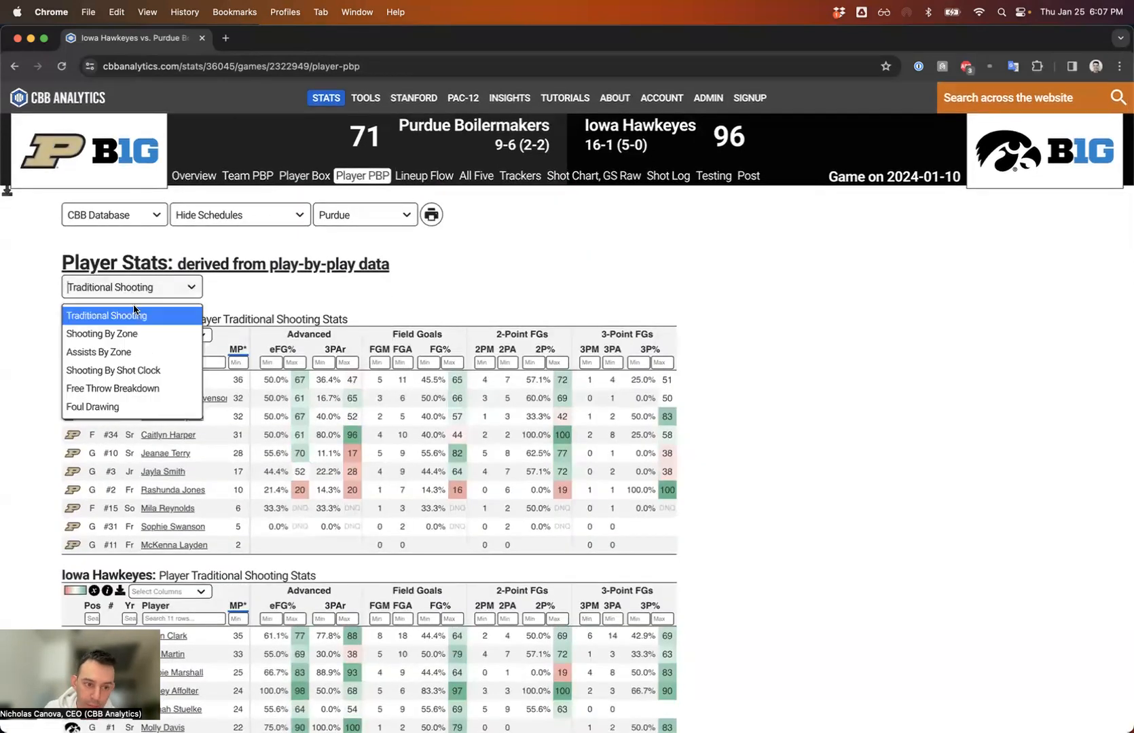
left_click(124, 333)
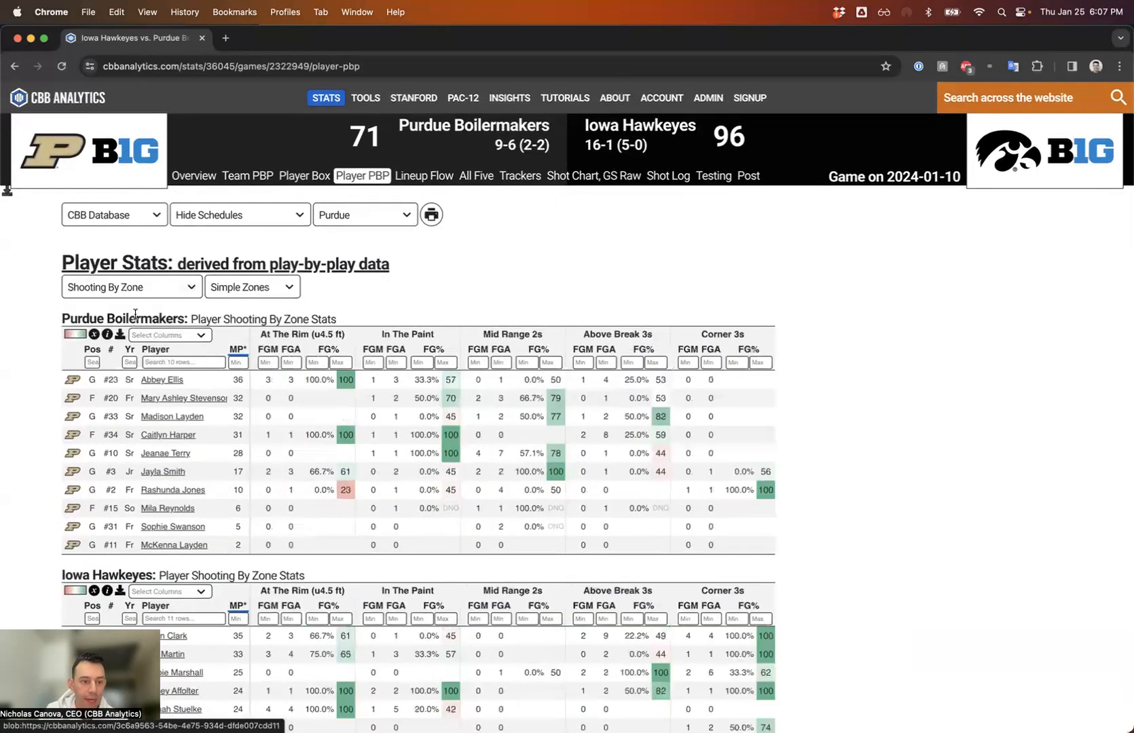
left_click(112, 287)
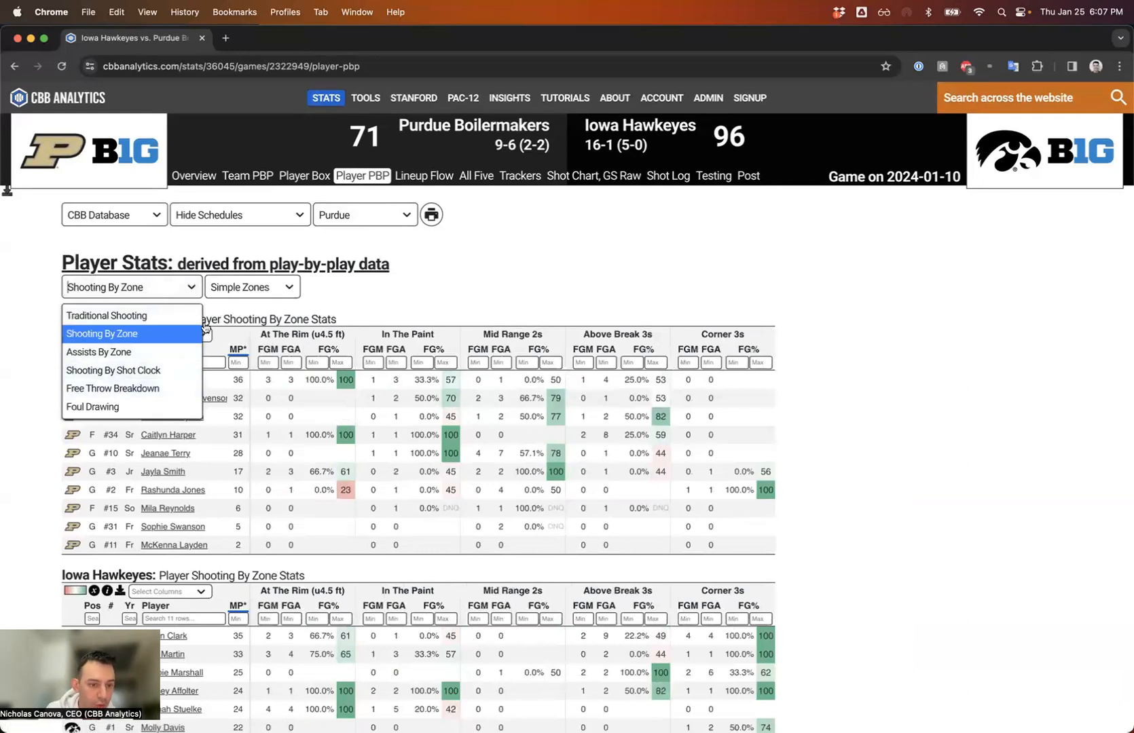
left_click(453, 294)
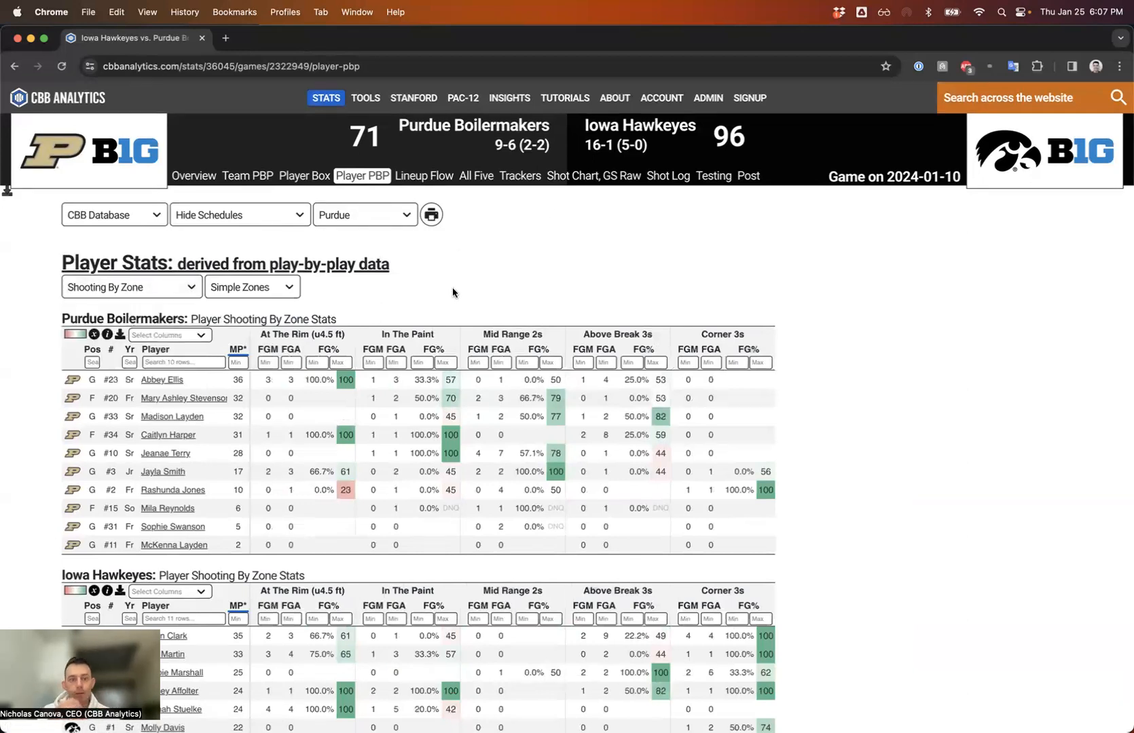
Open the game's Lineup Flow page and view the Purdue Lineup Flow Table.
left_click(424, 175)
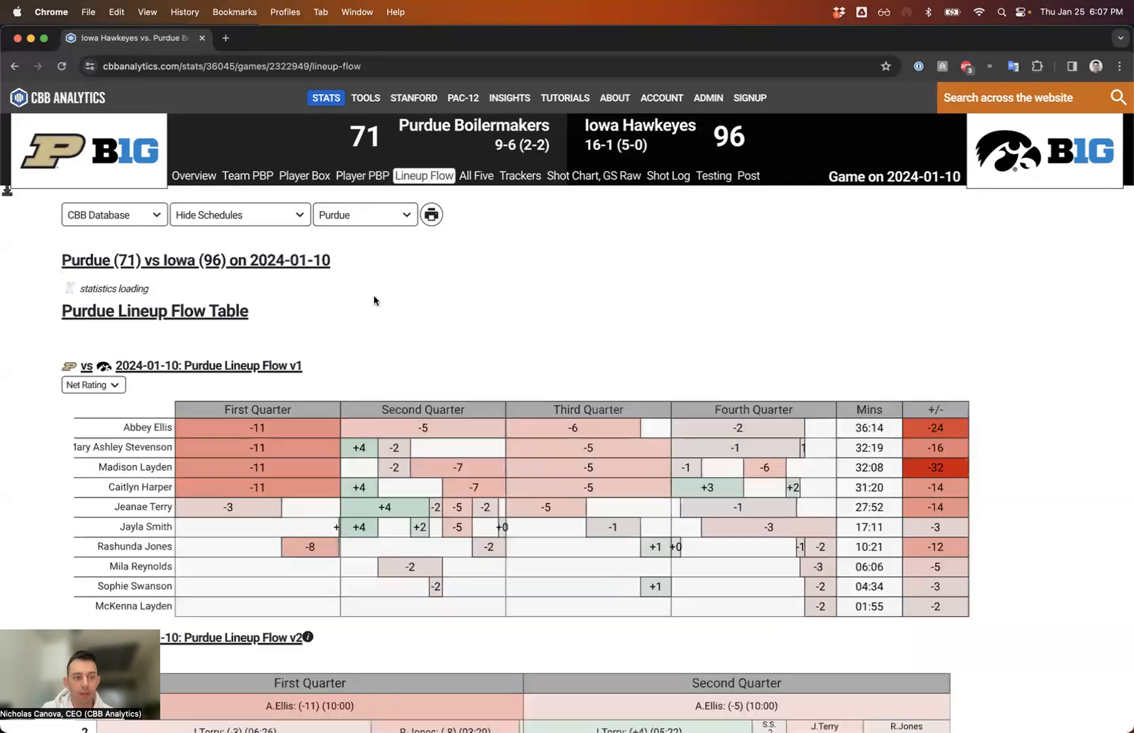
scroll(409, 299, "down", 2)
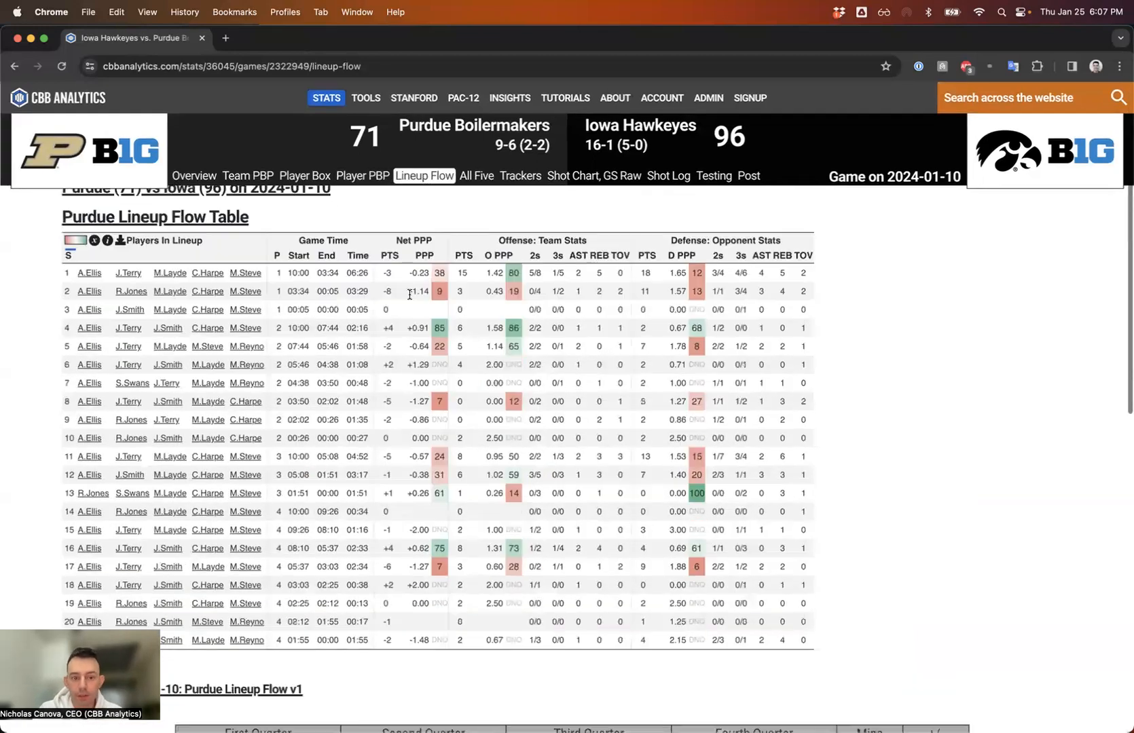
Review the Purdue Lineup Flow Table and the Net Rating charts Lineup Flow v1 and v2 below it.
scroll(410, 295, "down", 8)
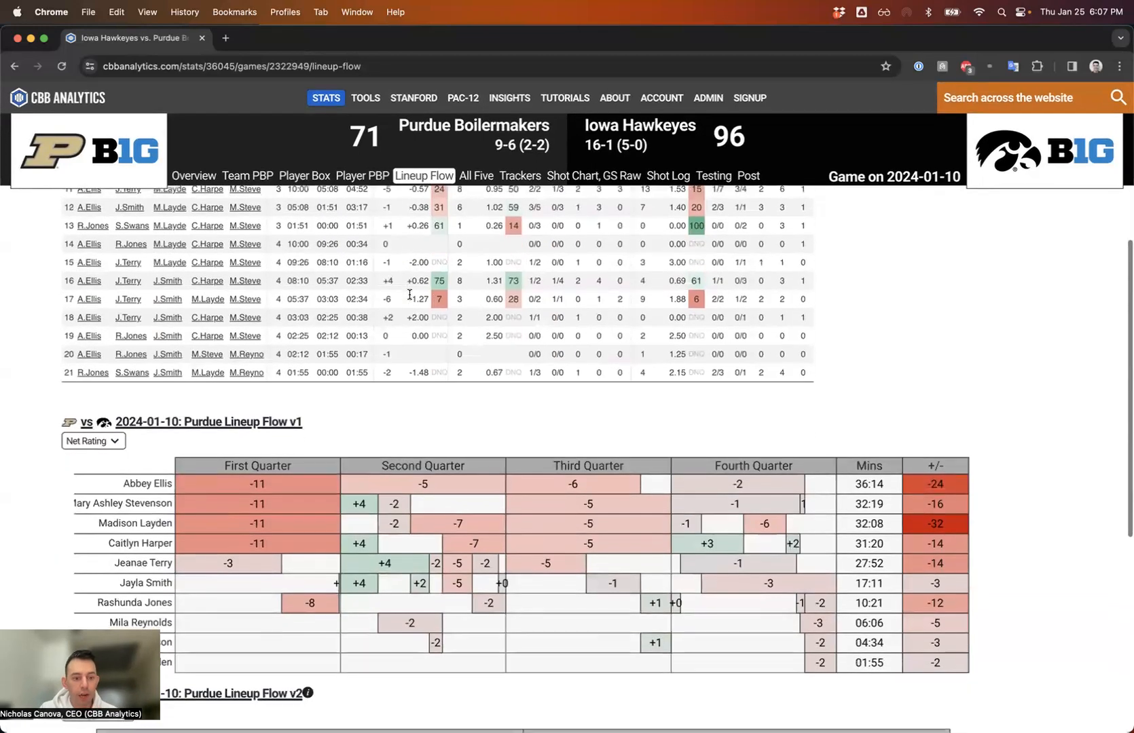
scroll(410, 295, "up", 10)
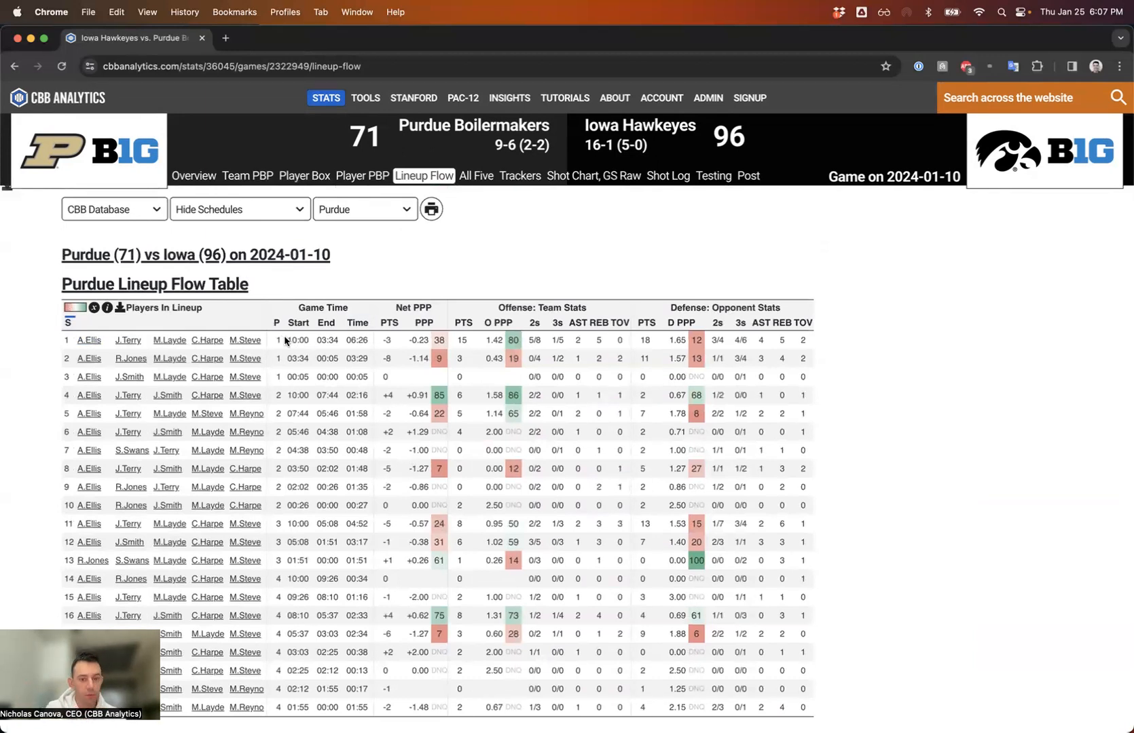
scroll(281, 341, "down", 5)
scroll(281, 341, "up", 5)
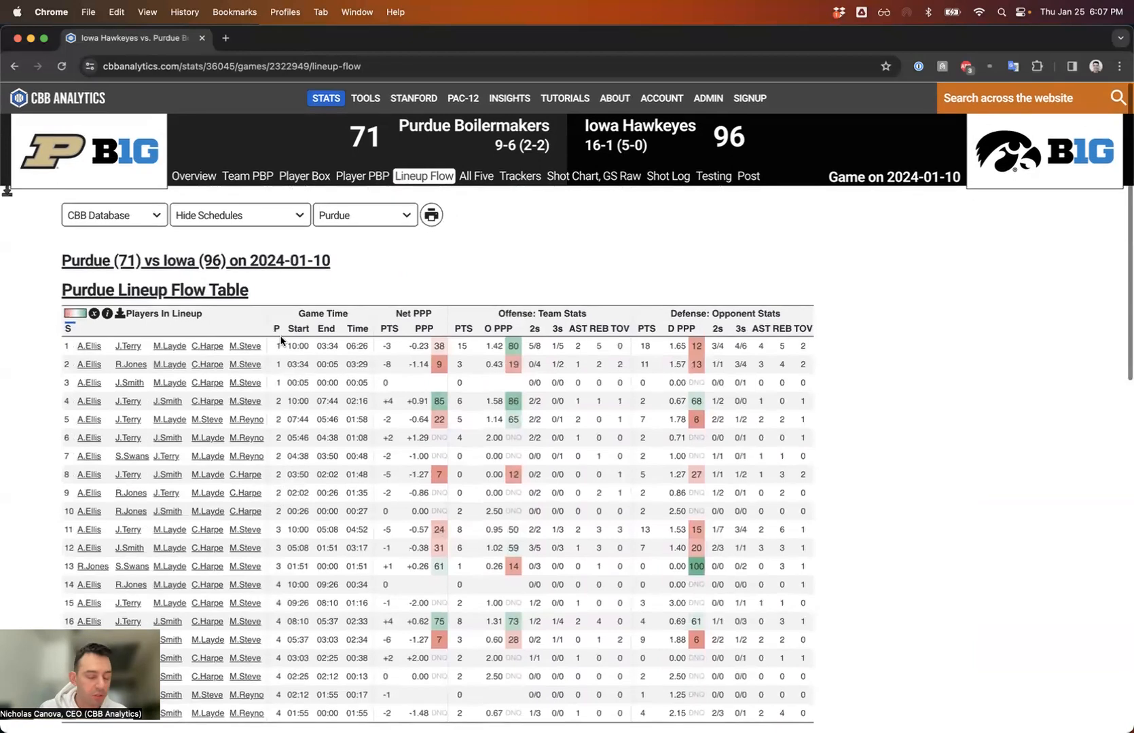
scroll(281, 341, "down", 10)
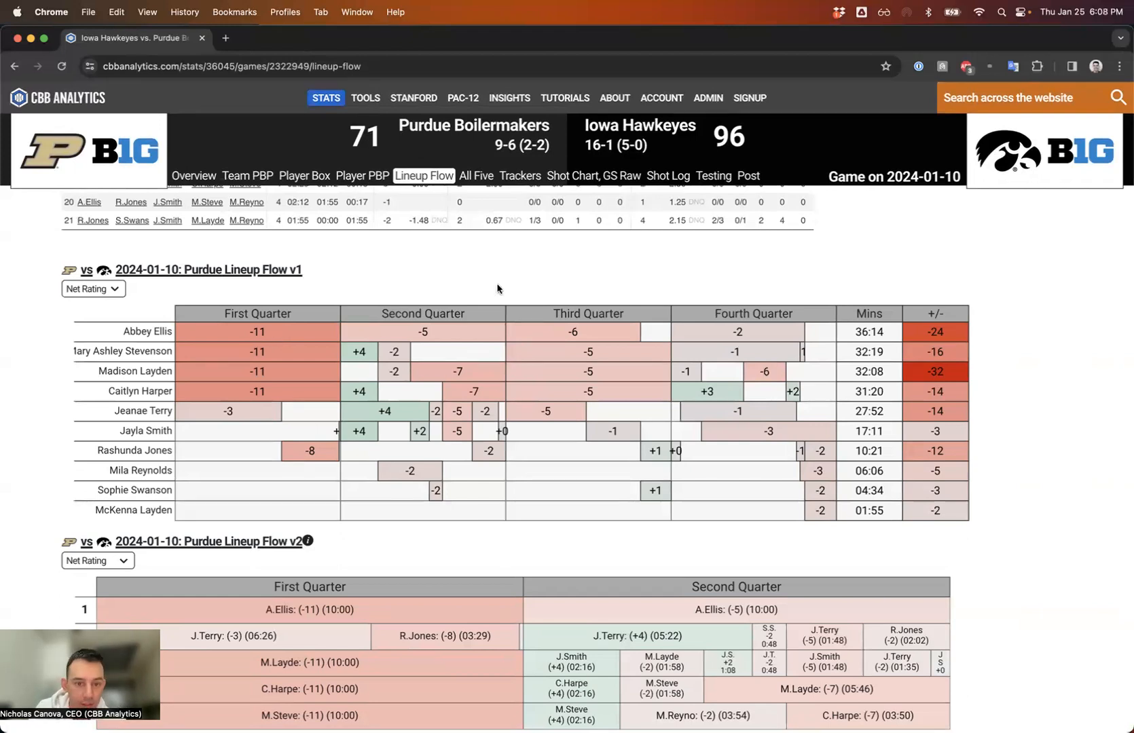
scroll(505, 254, "up", 10)
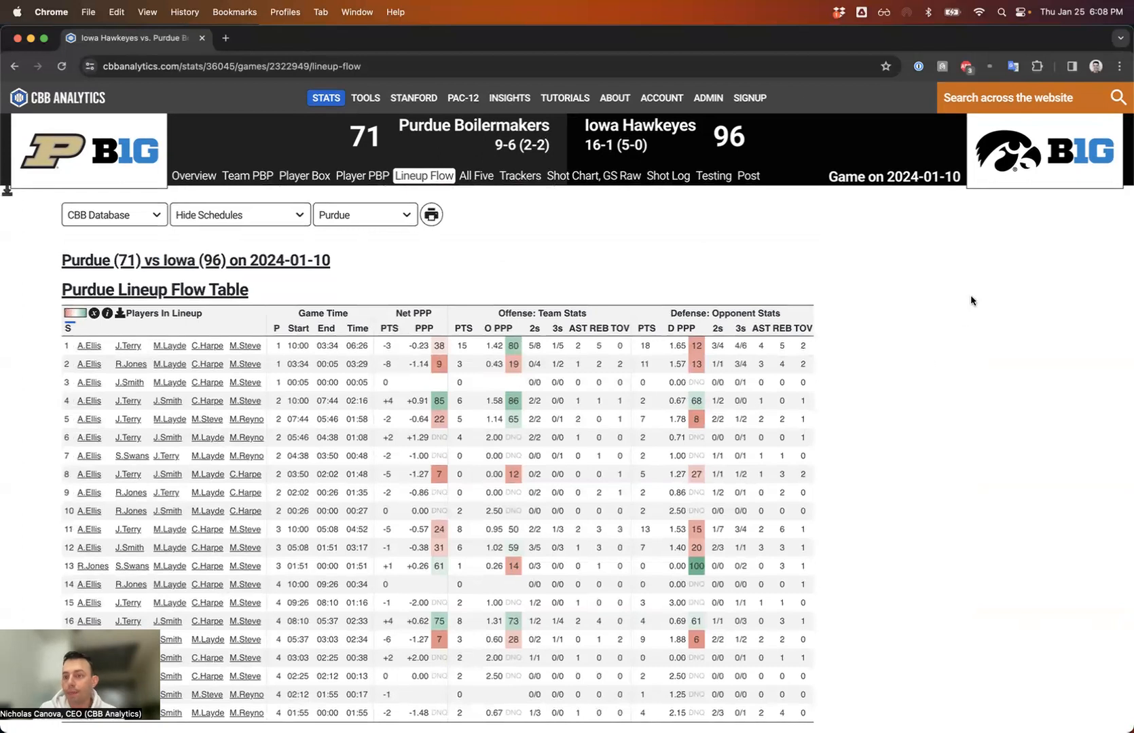
Go from the game page to the Iowa Hawkeyes women's basketball team overview.
left_click(1002, 158)
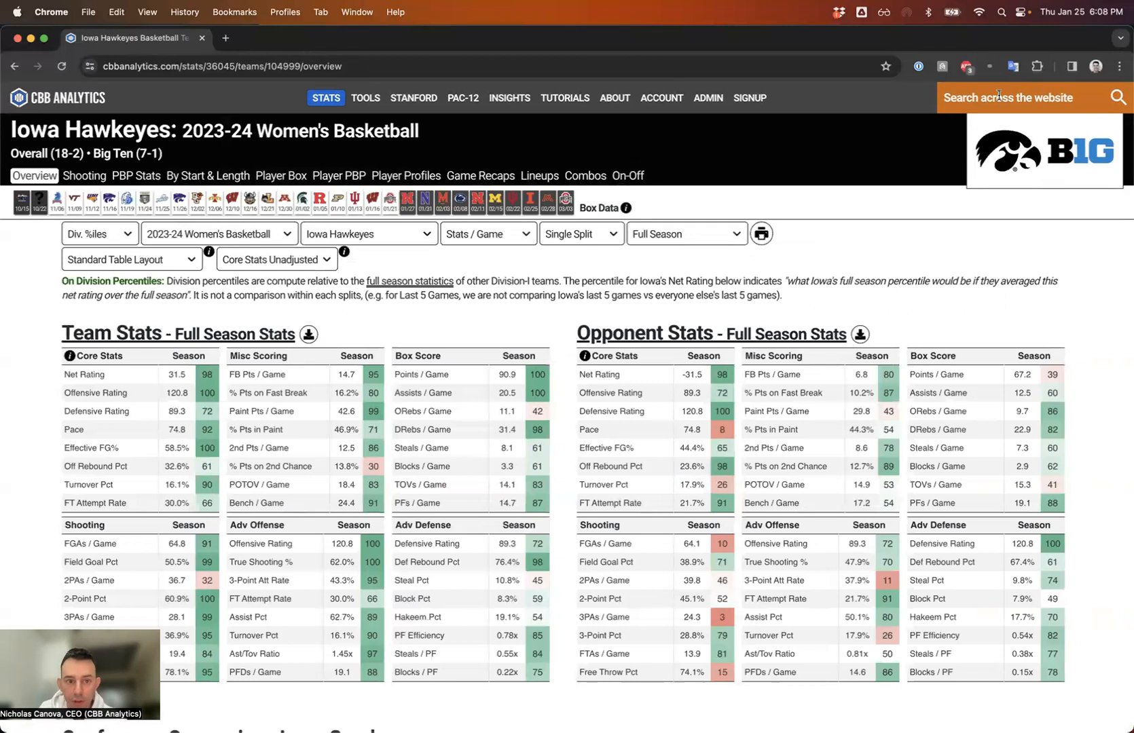
mouse_move(408, 101)
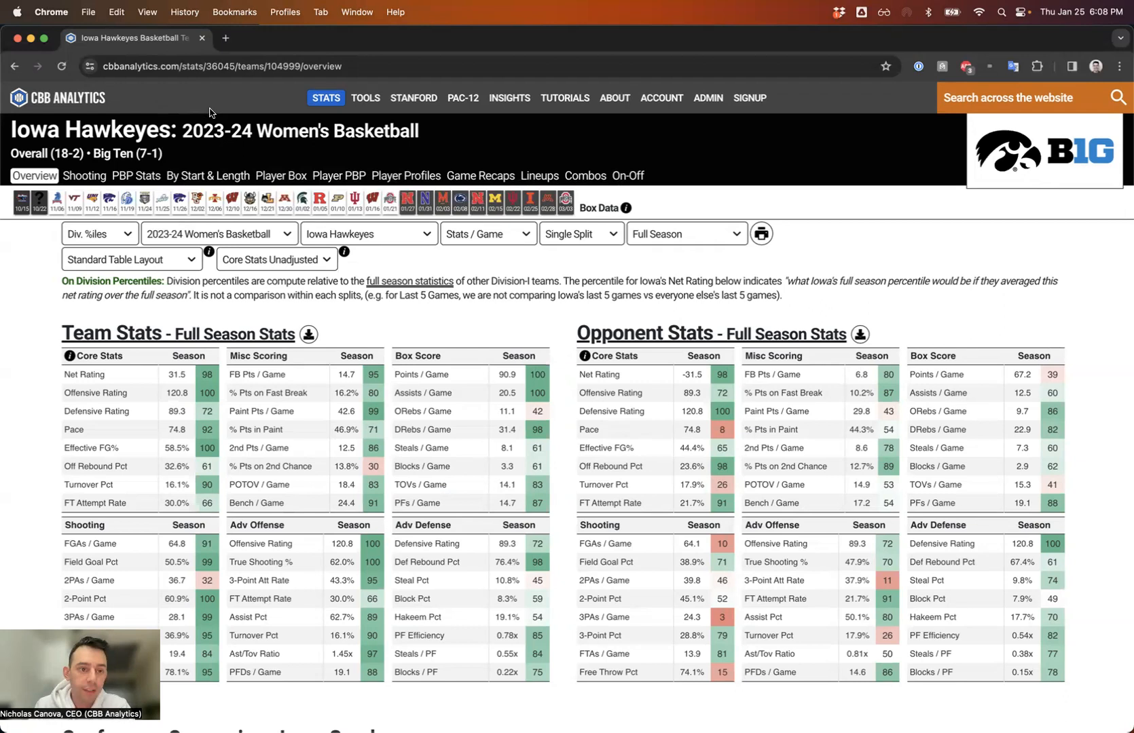
Open the Stats Overview page and look over its conference, draft prospect, division, tournament and transfer sections.
mouse_move(372, 97)
mouse_move(326, 98)
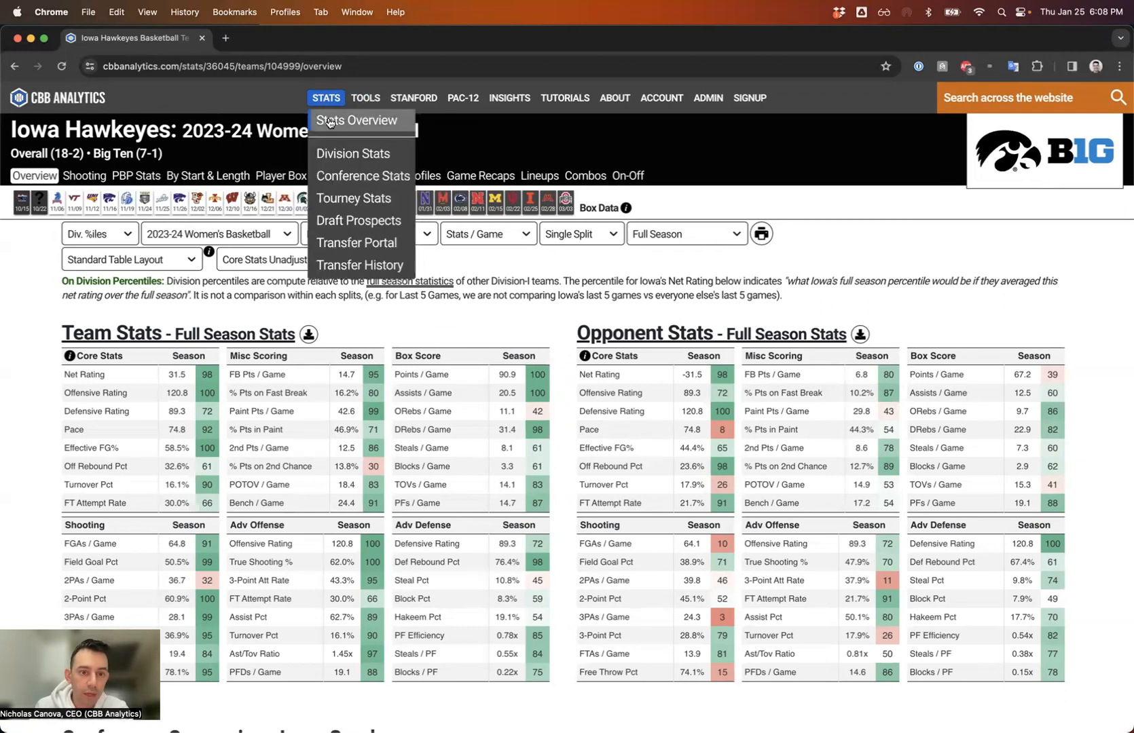
left_click(334, 120)
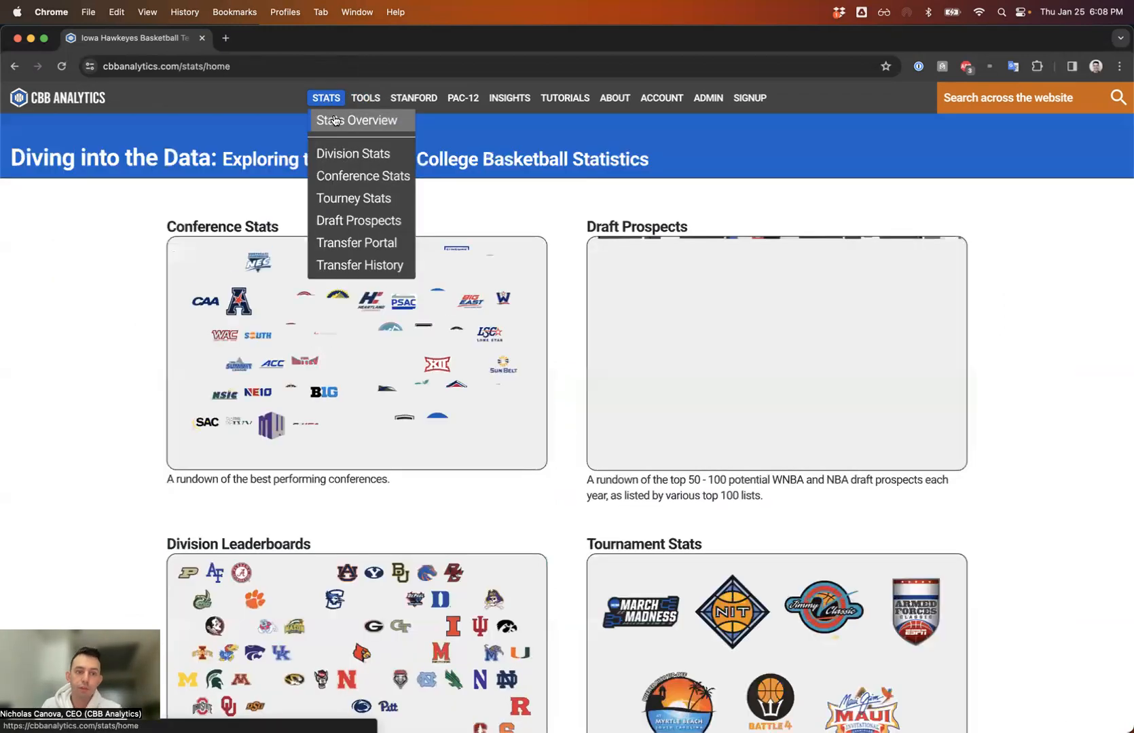
scroll(103, 243, "down", 1)
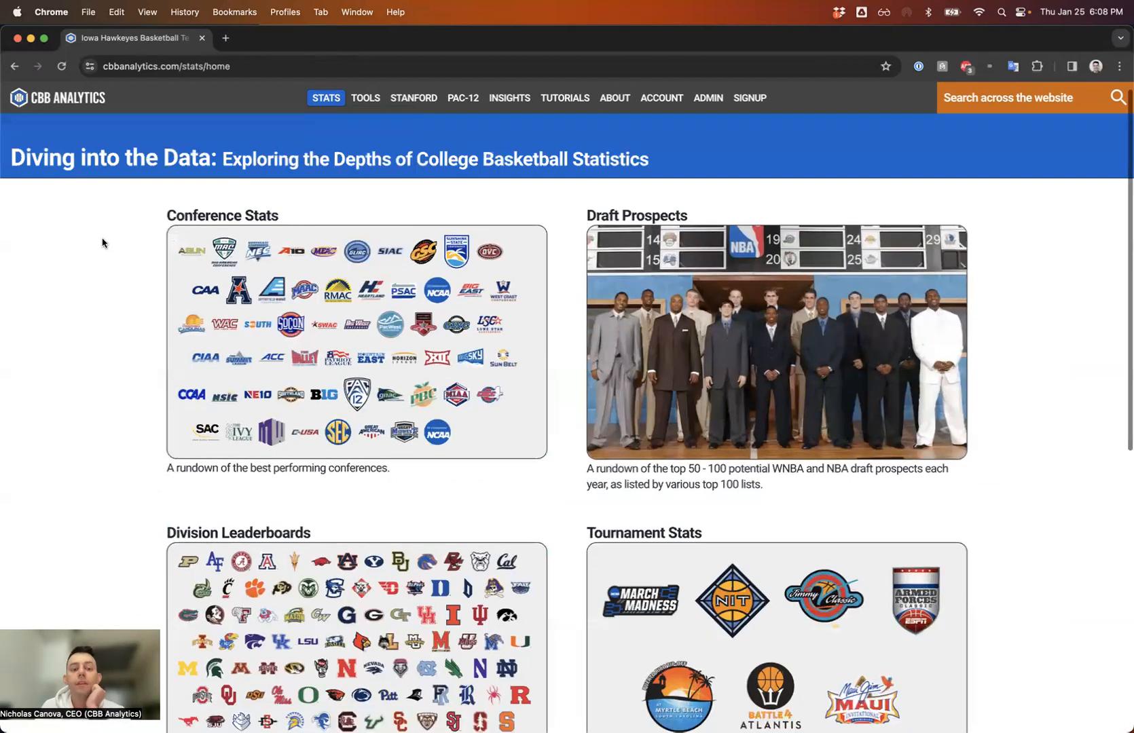
scroll(102, 242, "down", 8)
scroll(103, 242, "up", 8)
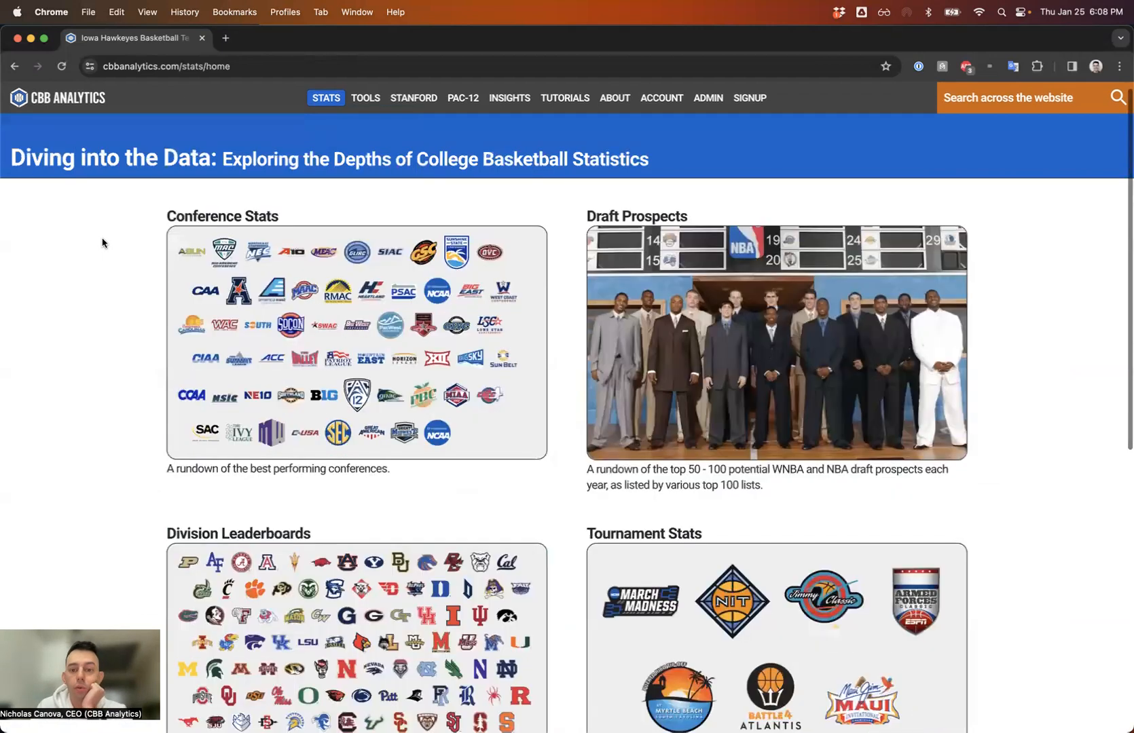
scroll(103, 243, "down", 1)
scroll(103, 243, "down", 5)
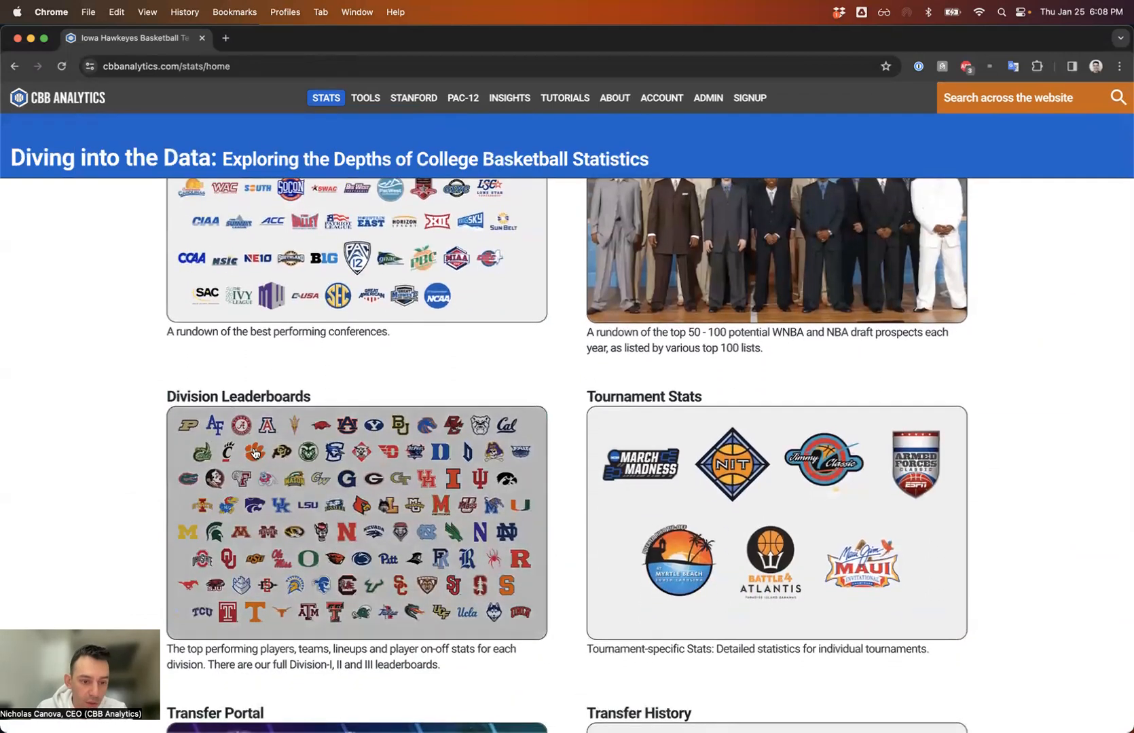
Open the Division Leaderboards and look over the Division 1 women's statistics pages from Team Box to On-Off.
left_click(230, 458)
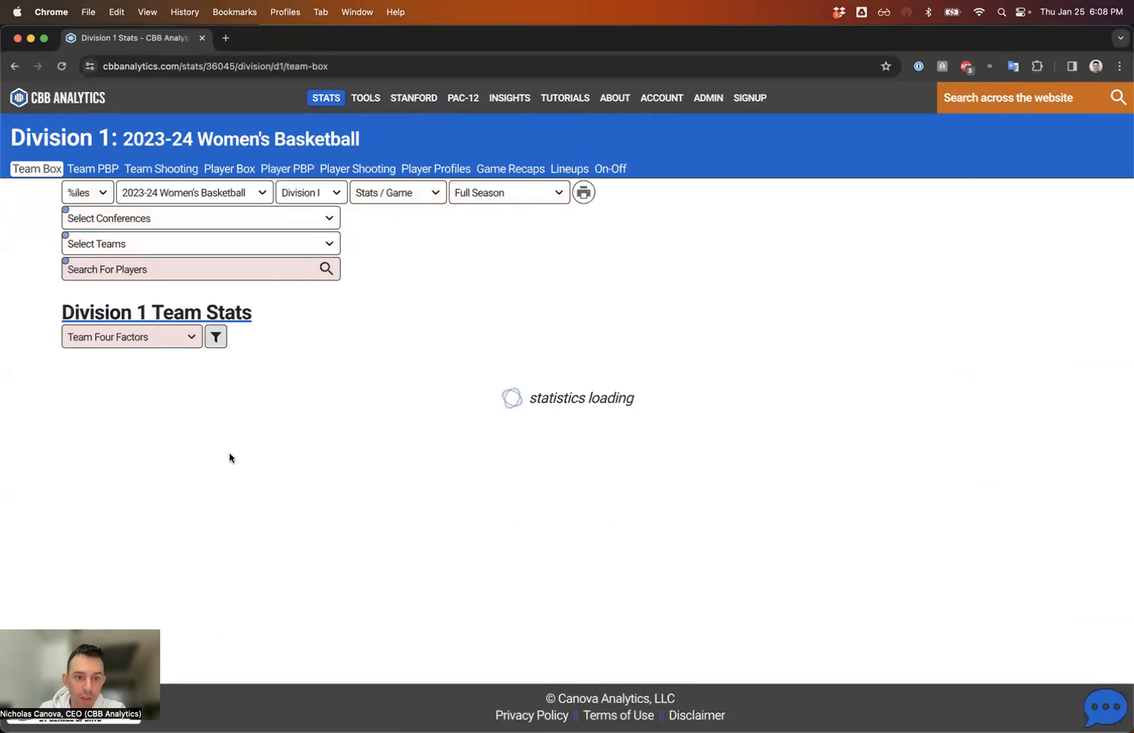
left_click_drag(647, 175, 13, 178)
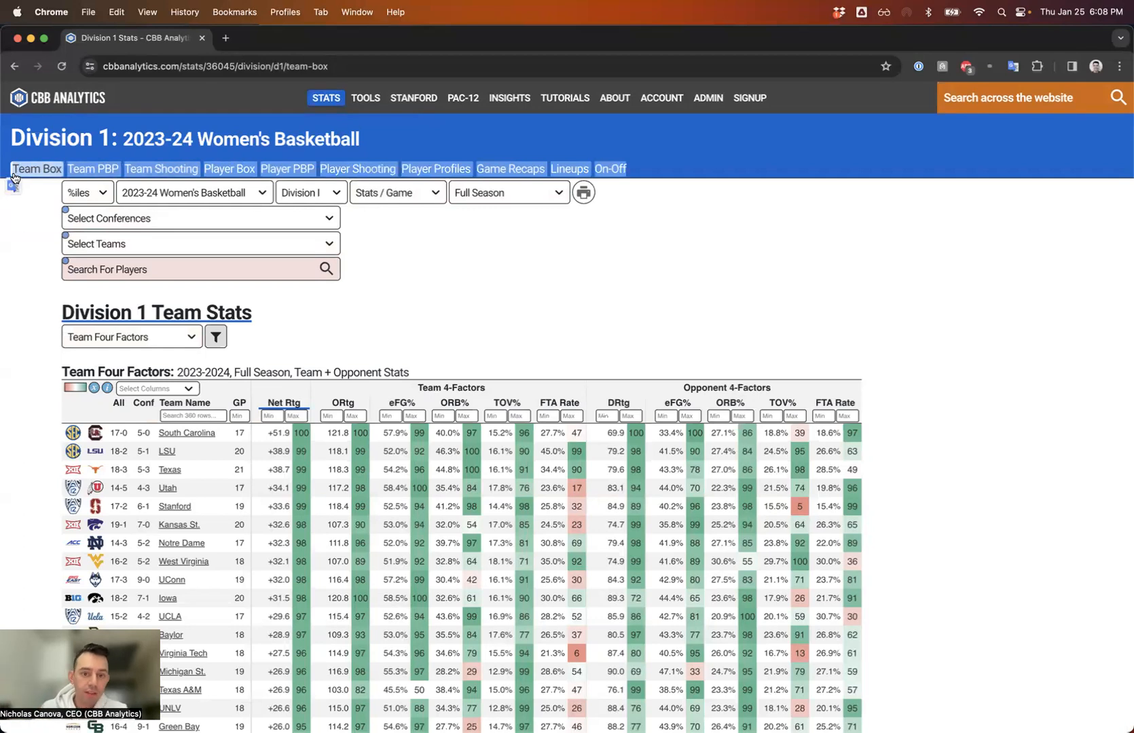
left_click(38, 230)
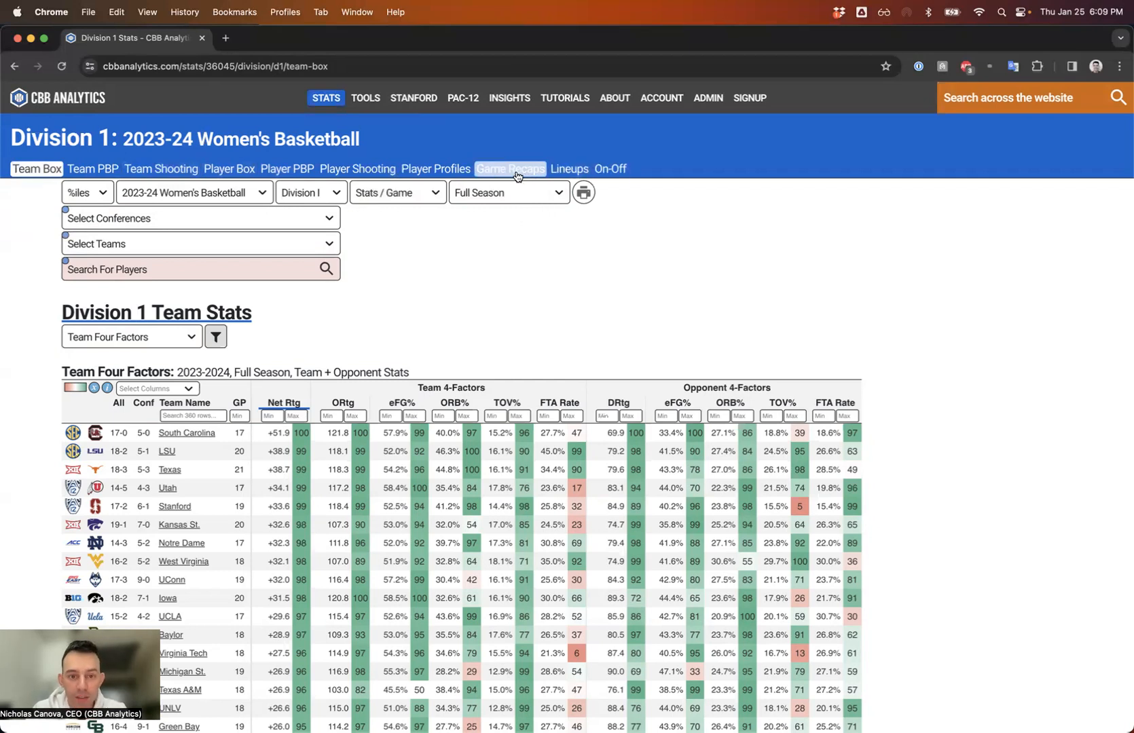
left_click_drag(529, 175, 551, 168)
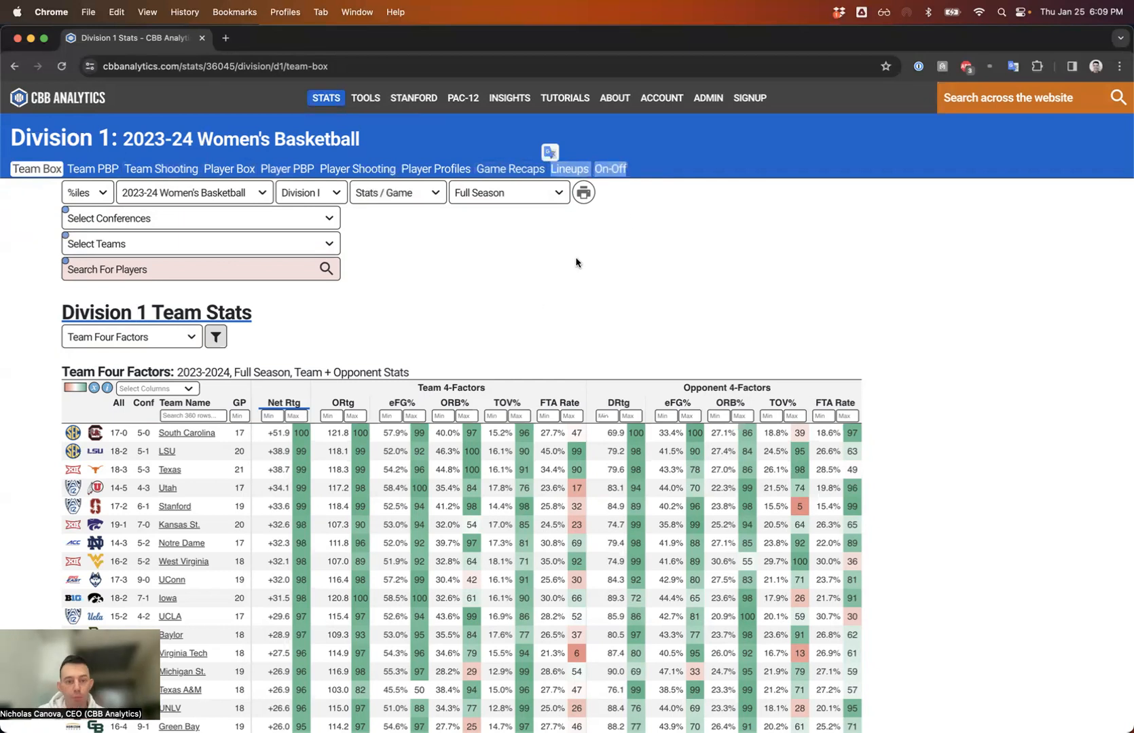
left_click(529, 254)
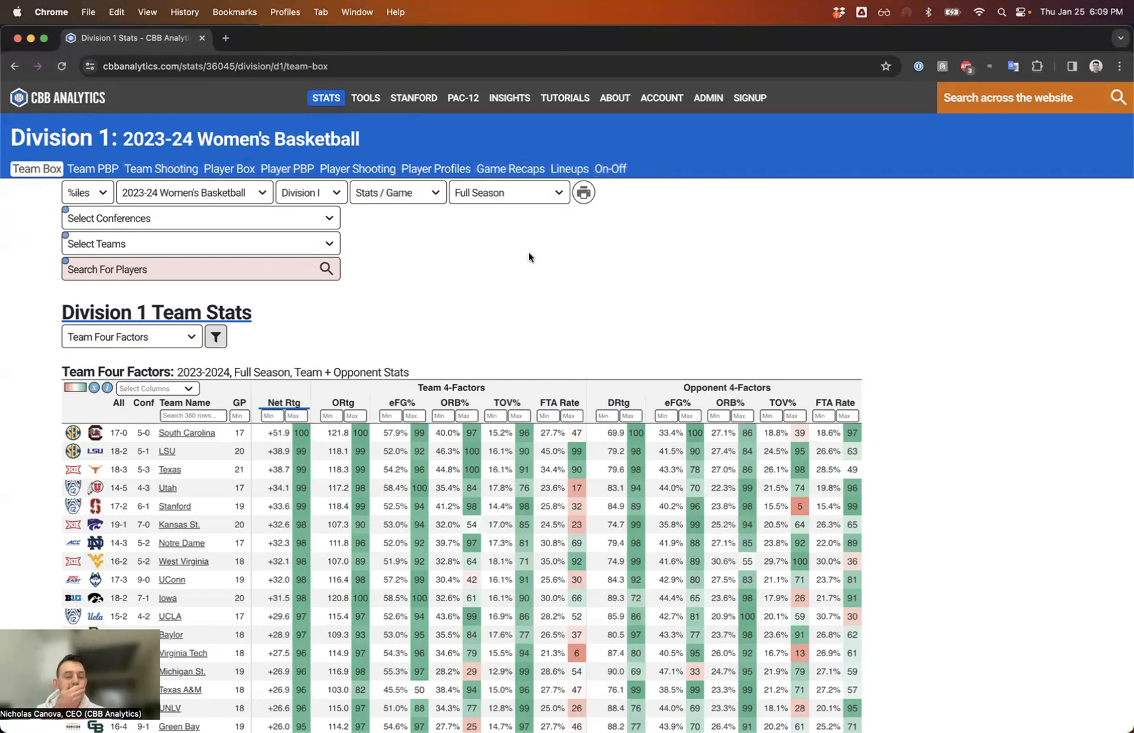
Open the Tools Overview page and view the Shot Charts App and NCAA Scoreboard tools.
mouse_move(366, 98)
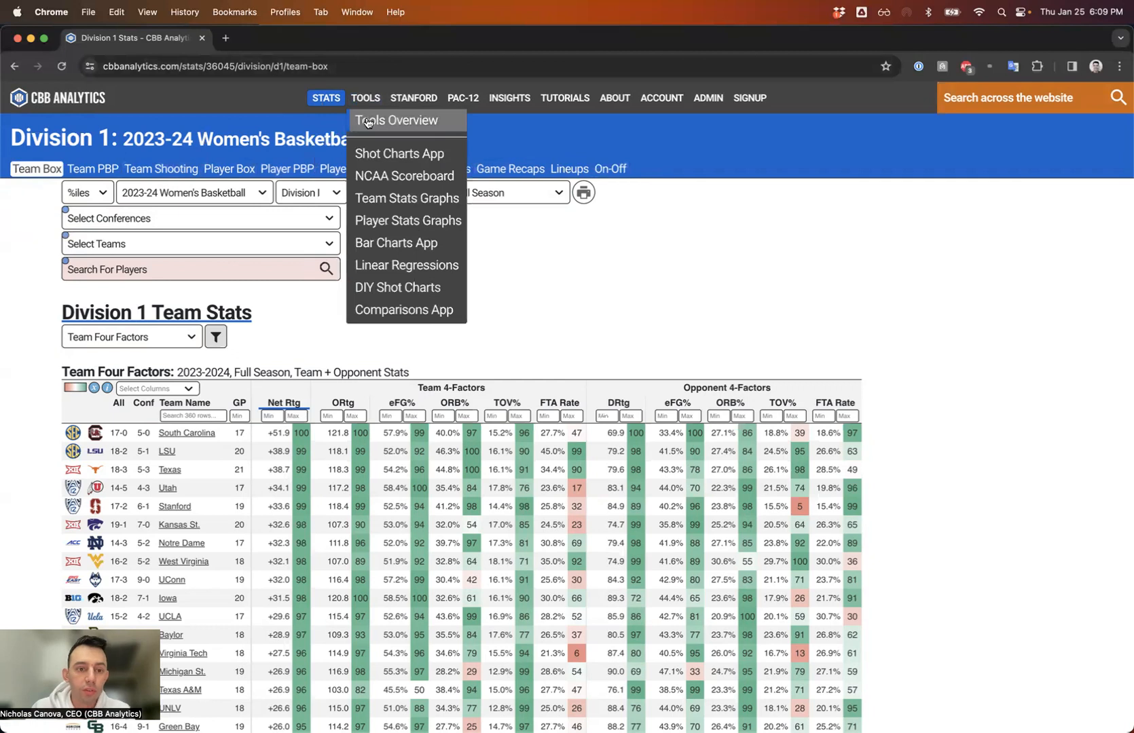
left_click(367, 122)
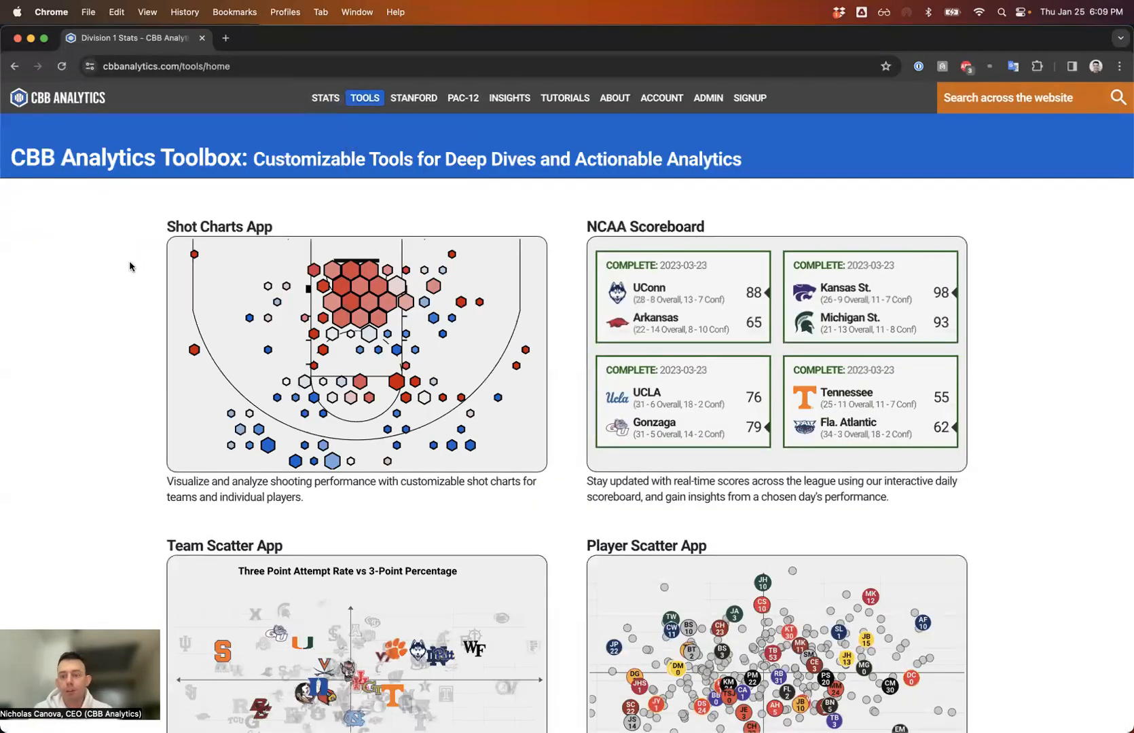
scroll(130, 266, "down", 3)
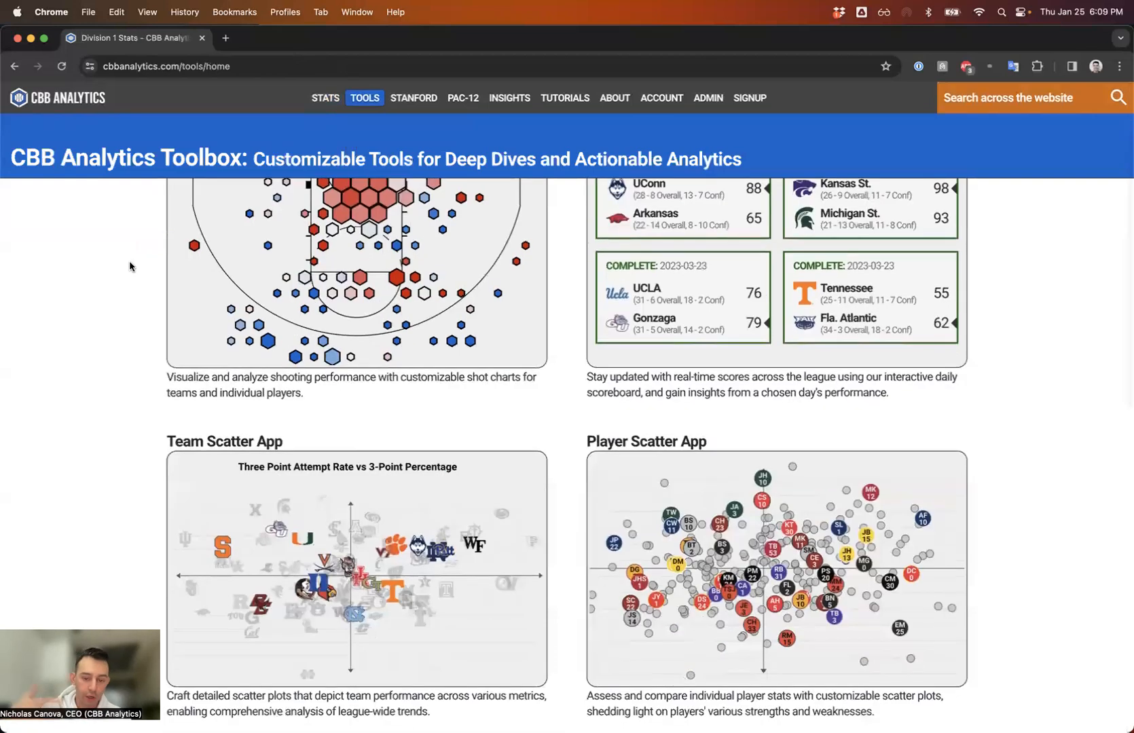
scroll(129, 266, "up", 3)
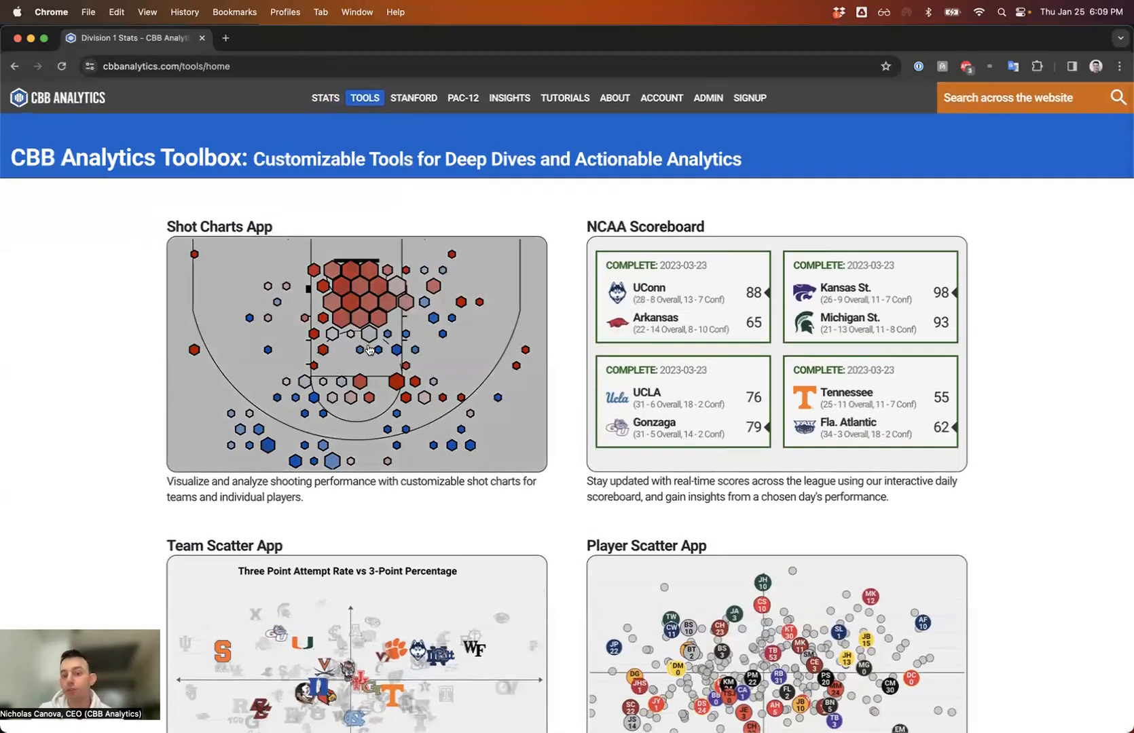
Review the Team Scatter, Player Scatter, Bar Charts, Comparisons, DIY Shot Charts and Regression Analysis apps in the toolbox.
scroll(131, 347, "down", 4)
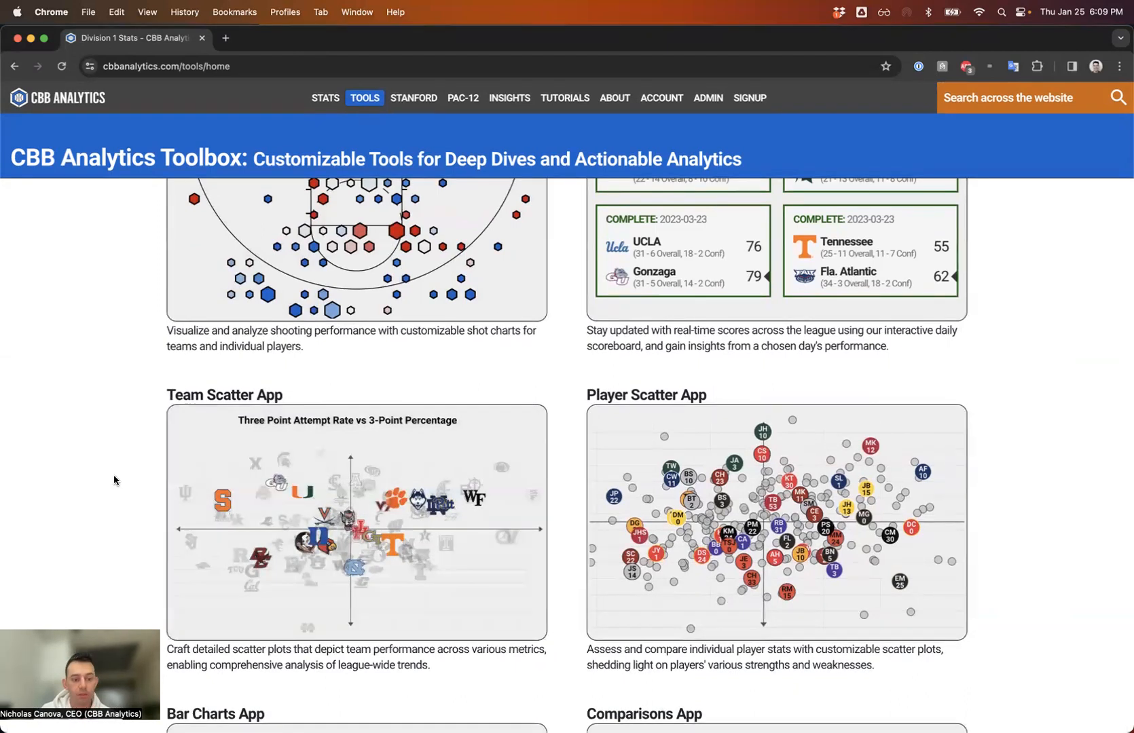
scroll(114, 478, "down", 1)
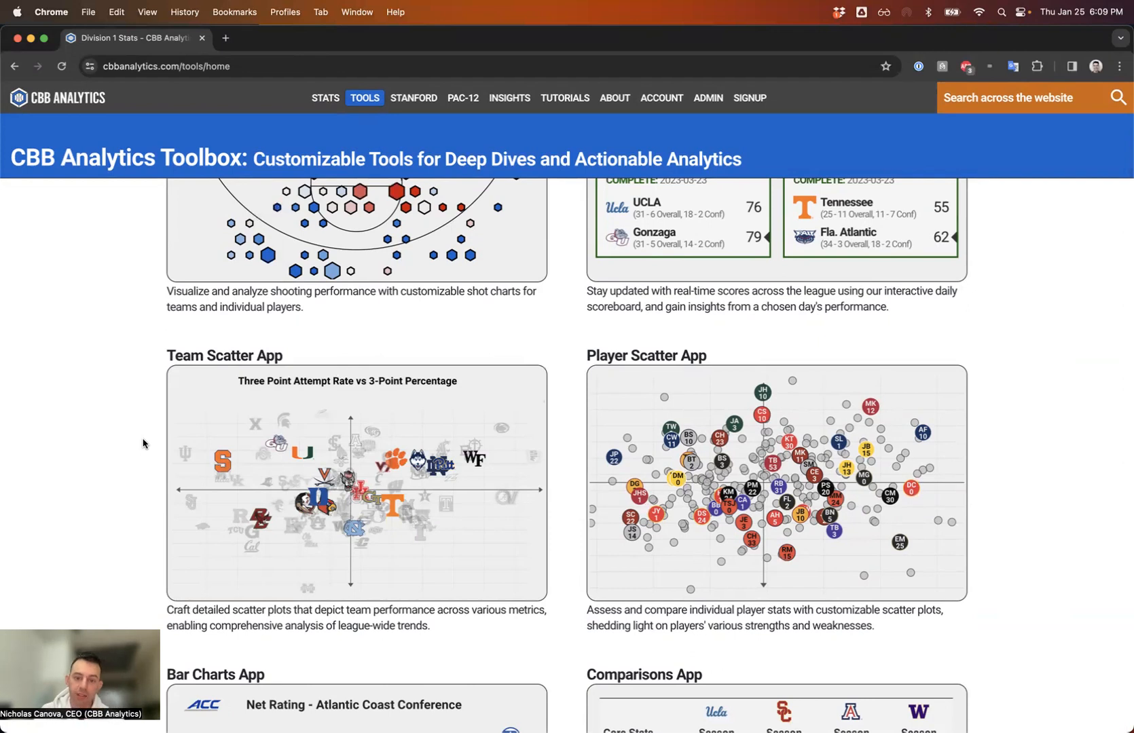
scroll(608, 339, "down", 1)
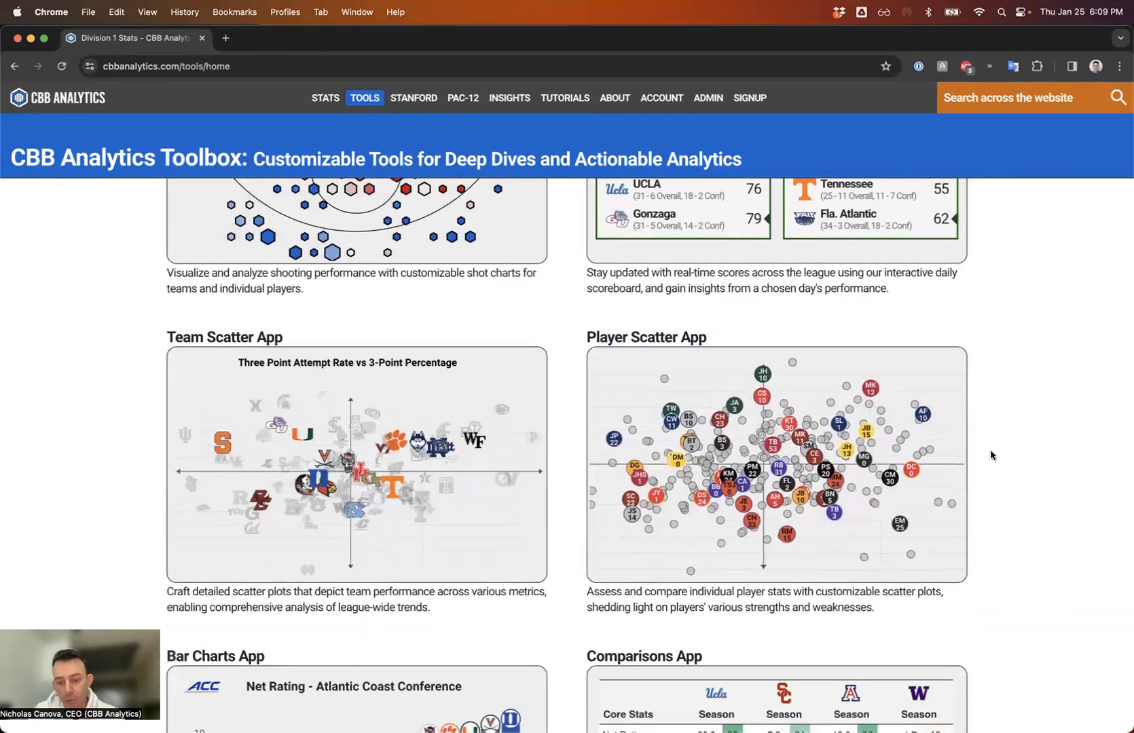
scroll(991, 451, "down", 6)
scroll(991, 451, "up", 1)
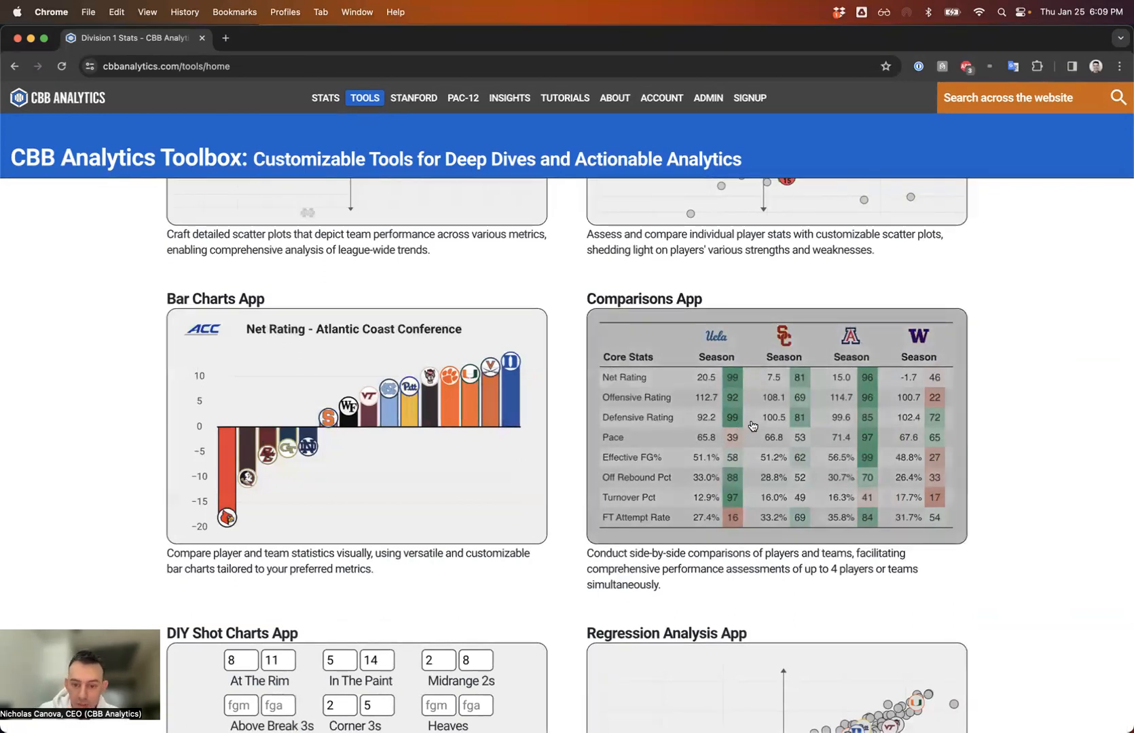
scroll(563, 404, "down", 5)
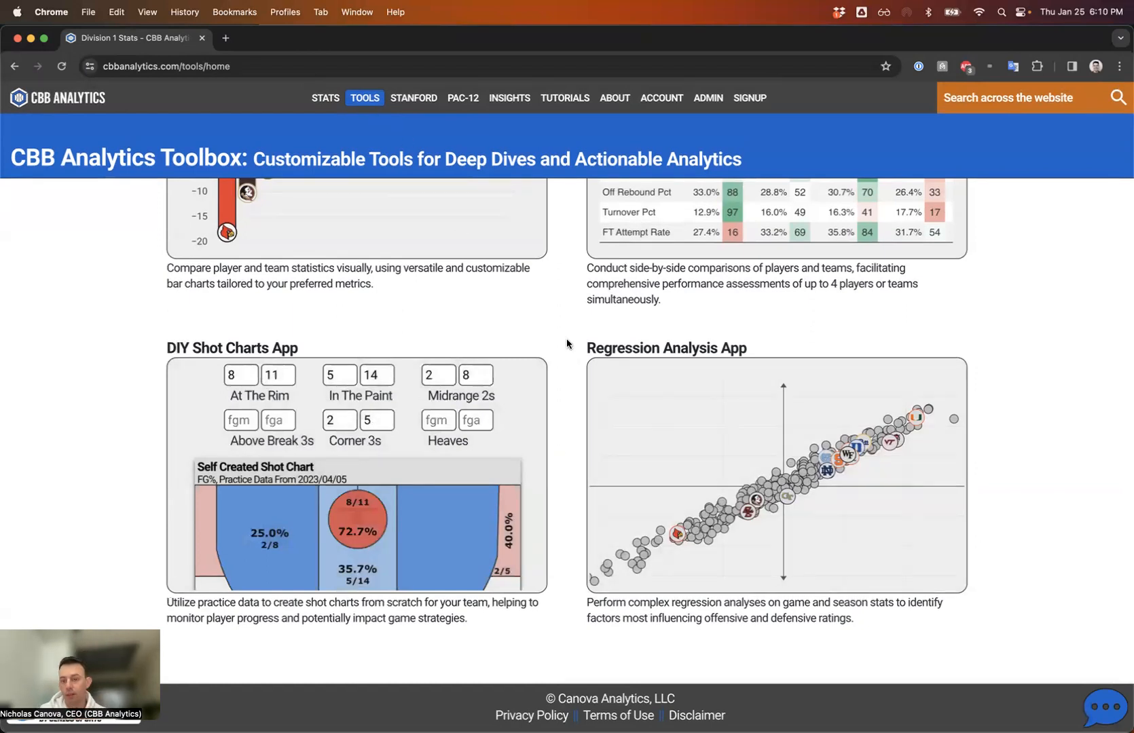
scroll(567, 344, "up", 8)
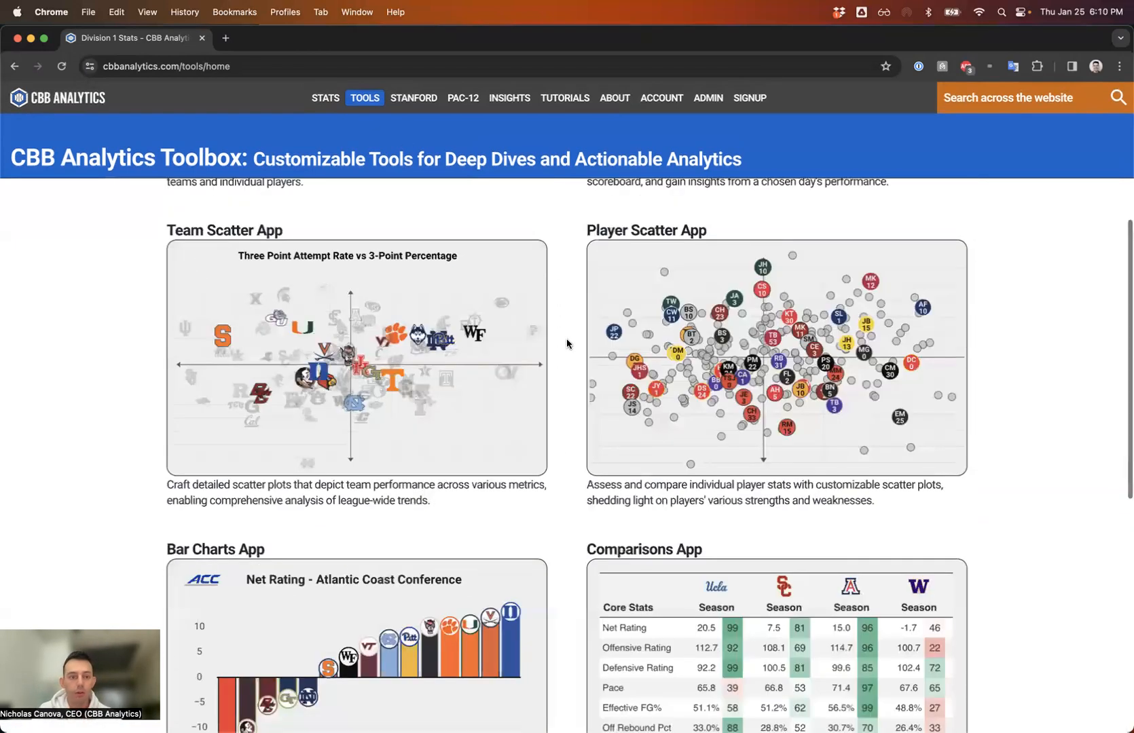
scroll(567, 343, "up", 5)
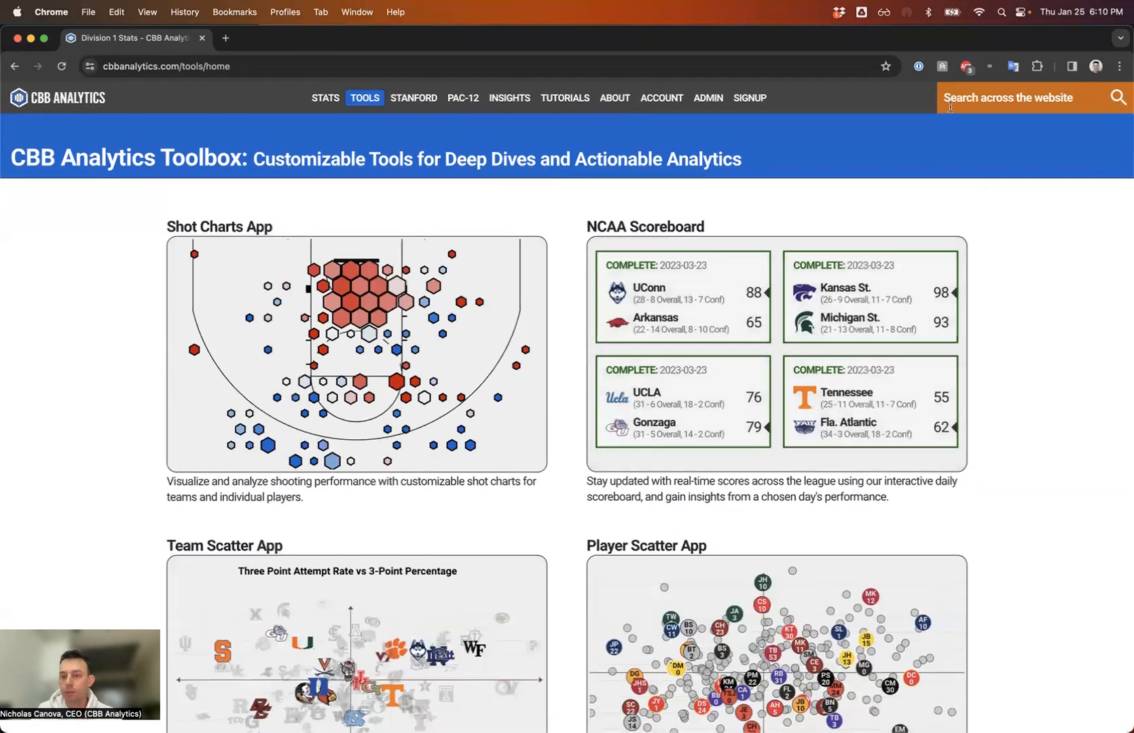
Search the website for "iowa" and open the women's Iowa Hawkeyes team page.
type("iowa")
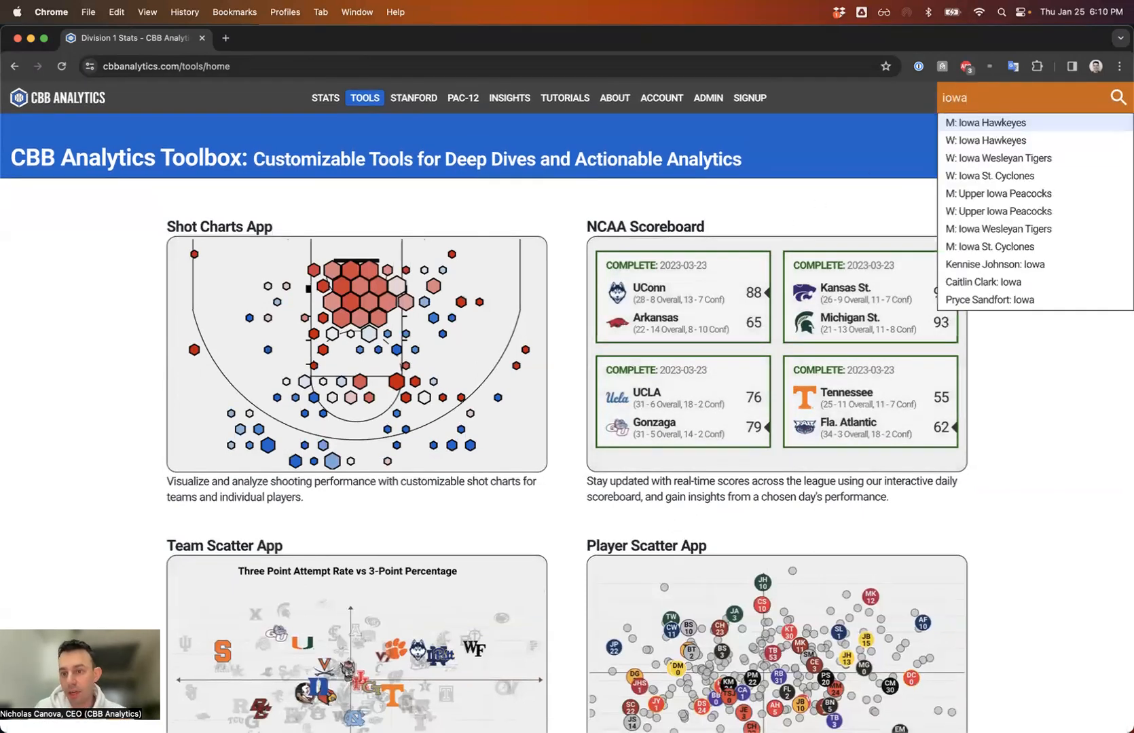
key("Down")
key("Return")
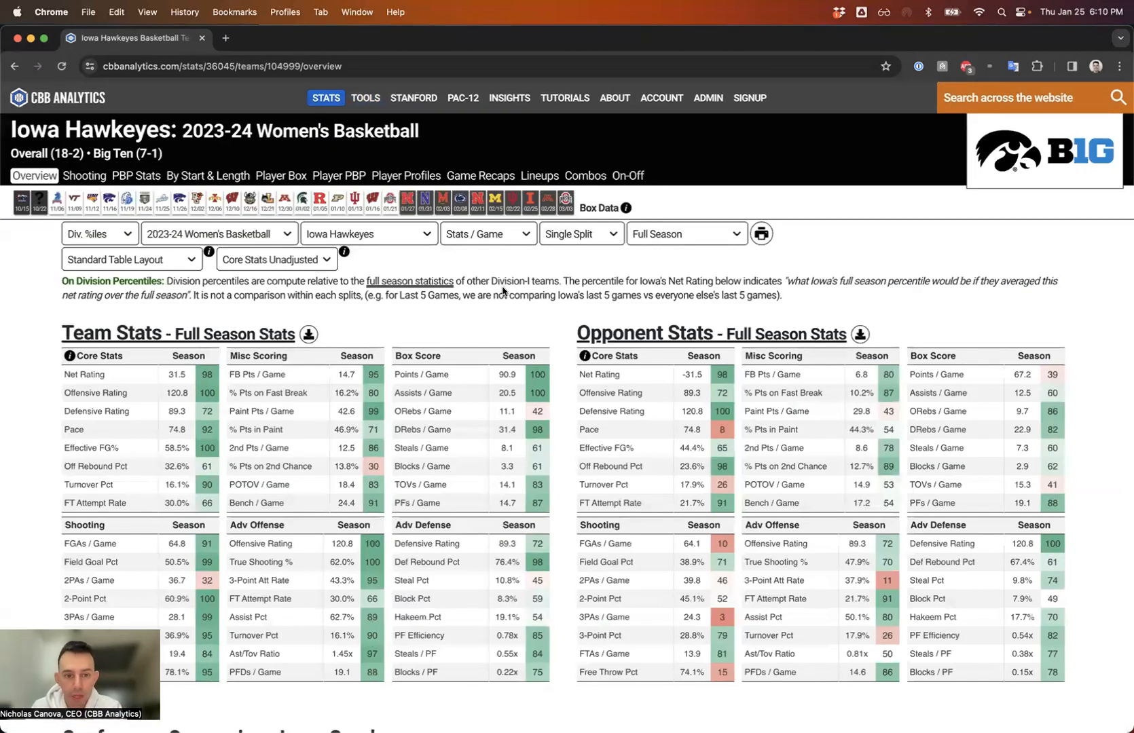
View the site's shortcuts to the Stanford team and player pages, and locate the PAC-12 shortcuts.
left_click(410, 96)
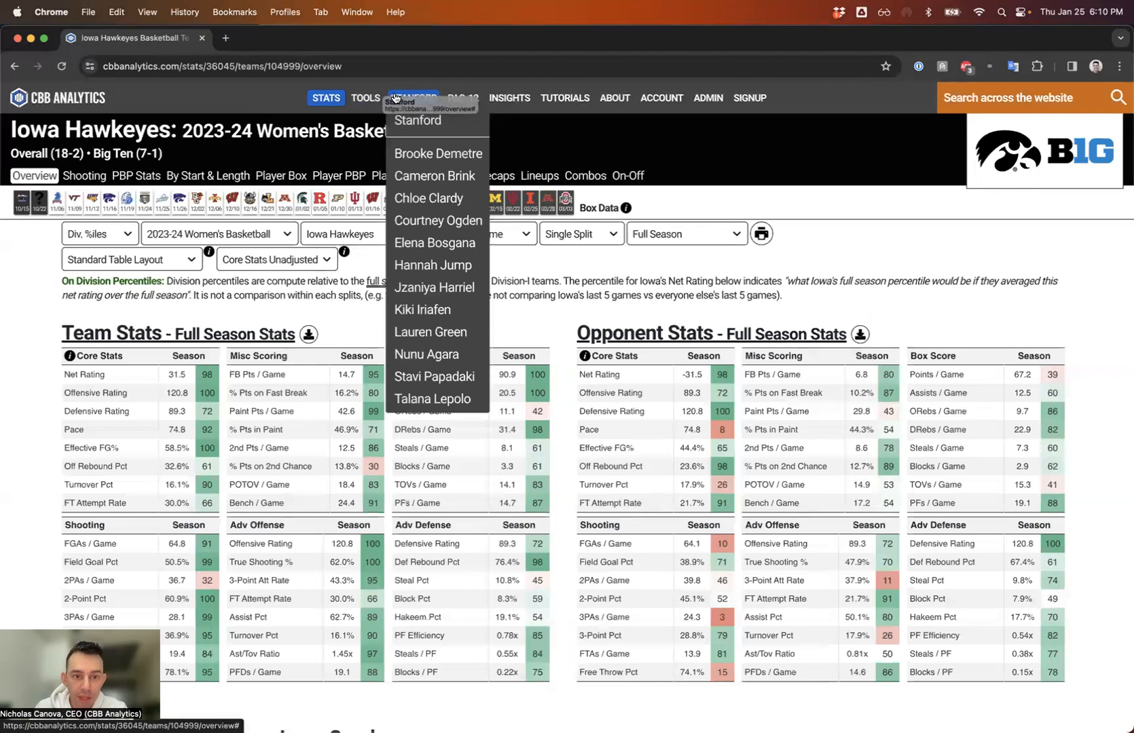
mouse_move(411, 103)
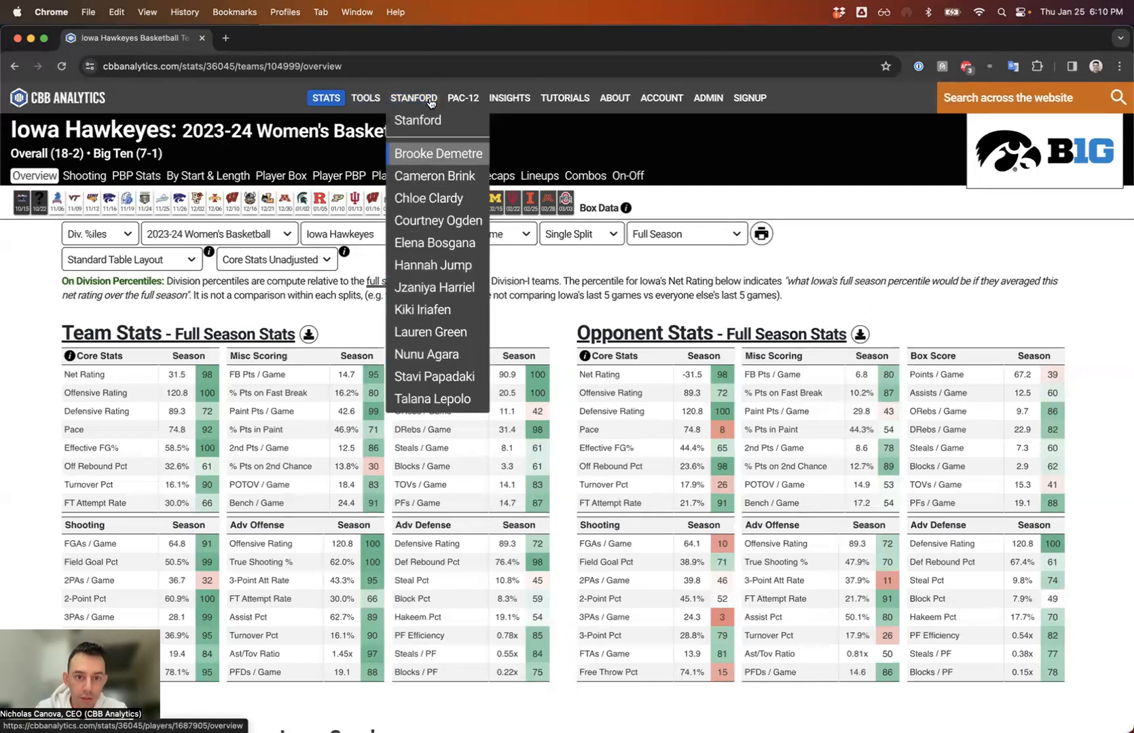
mouse_move(462, 100)
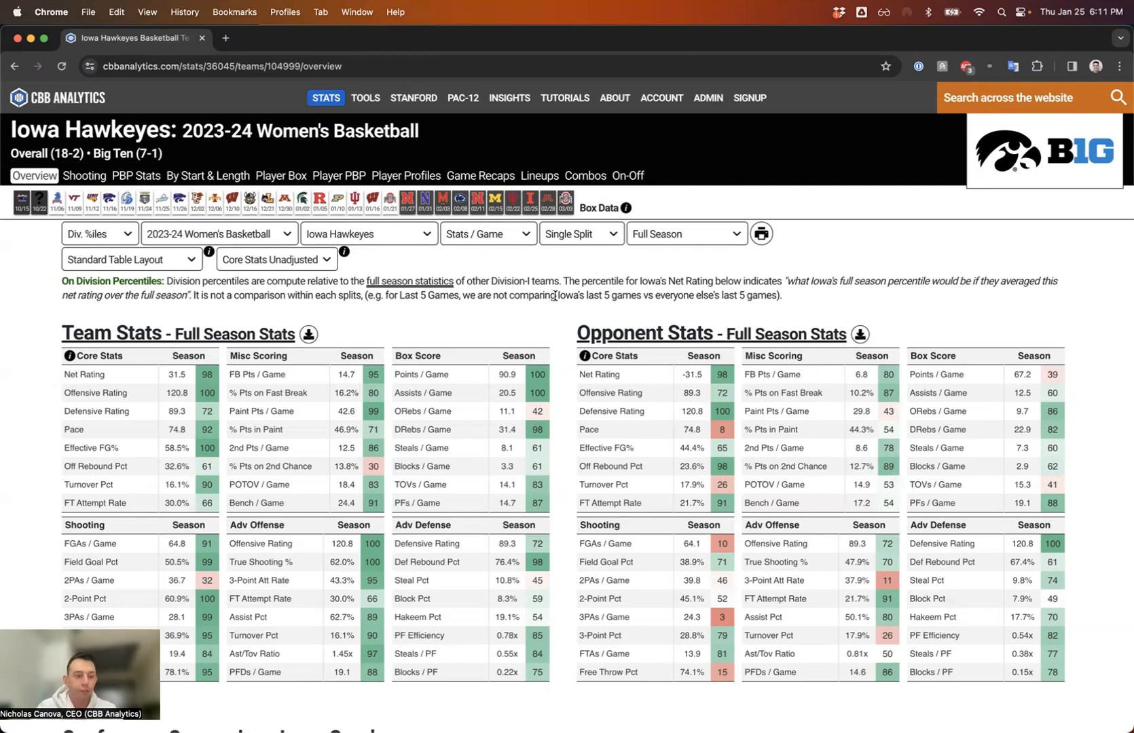
scroll(555, 296, "down", 1)
scroll(555, 297, "up", 1)
scroll(555, 296, "down", 1)
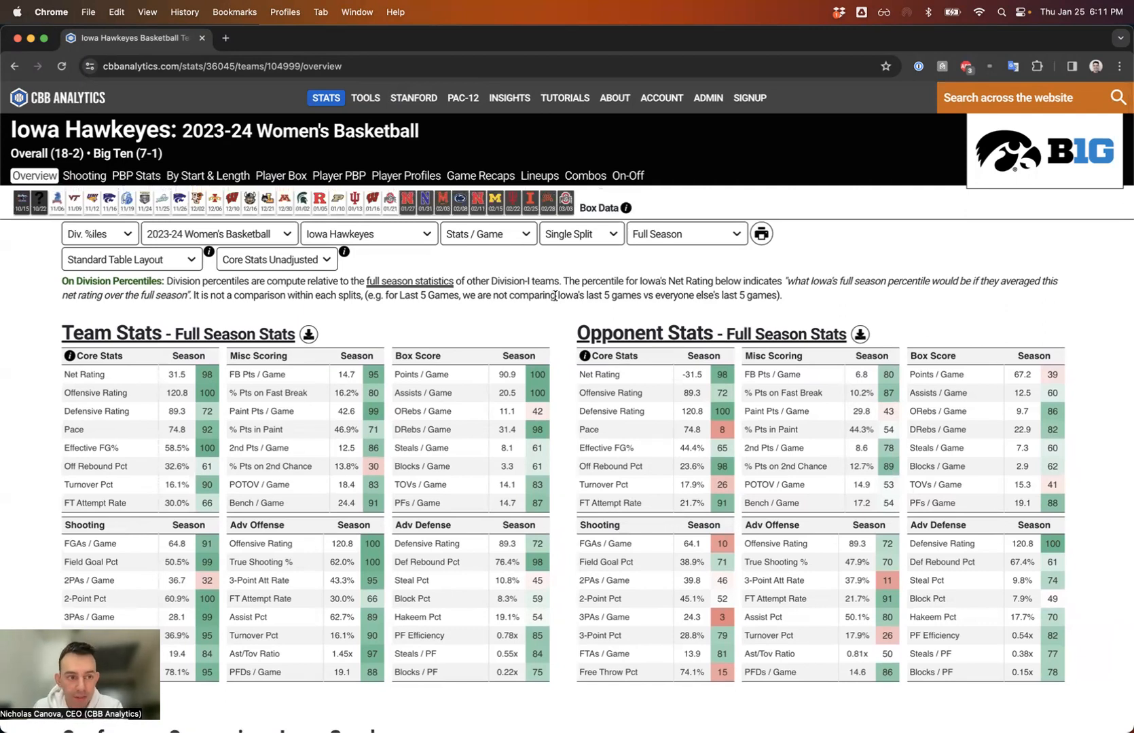
mouse_move(117, 392)
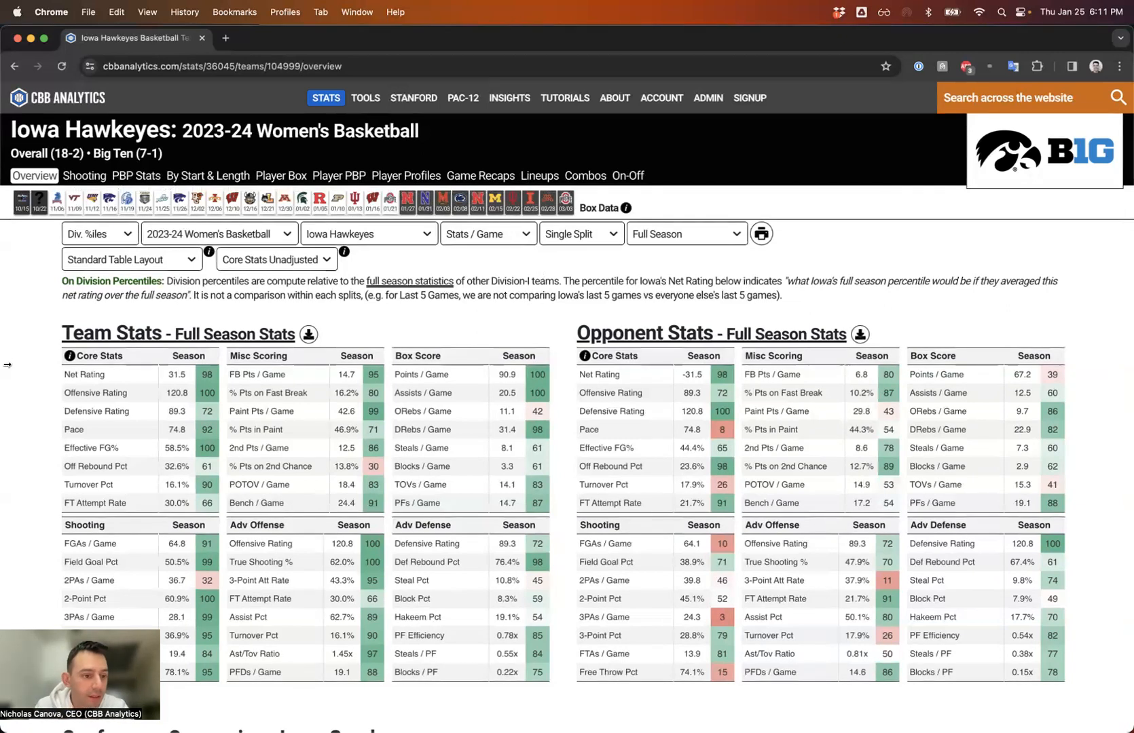
Examine Iowa's full-season core stats, viewing the definitions and percentiles for Turnover Pct and Effective FG%.
scroll(31, 343, "down", 1)
scroll(32, 343, "up", 1)
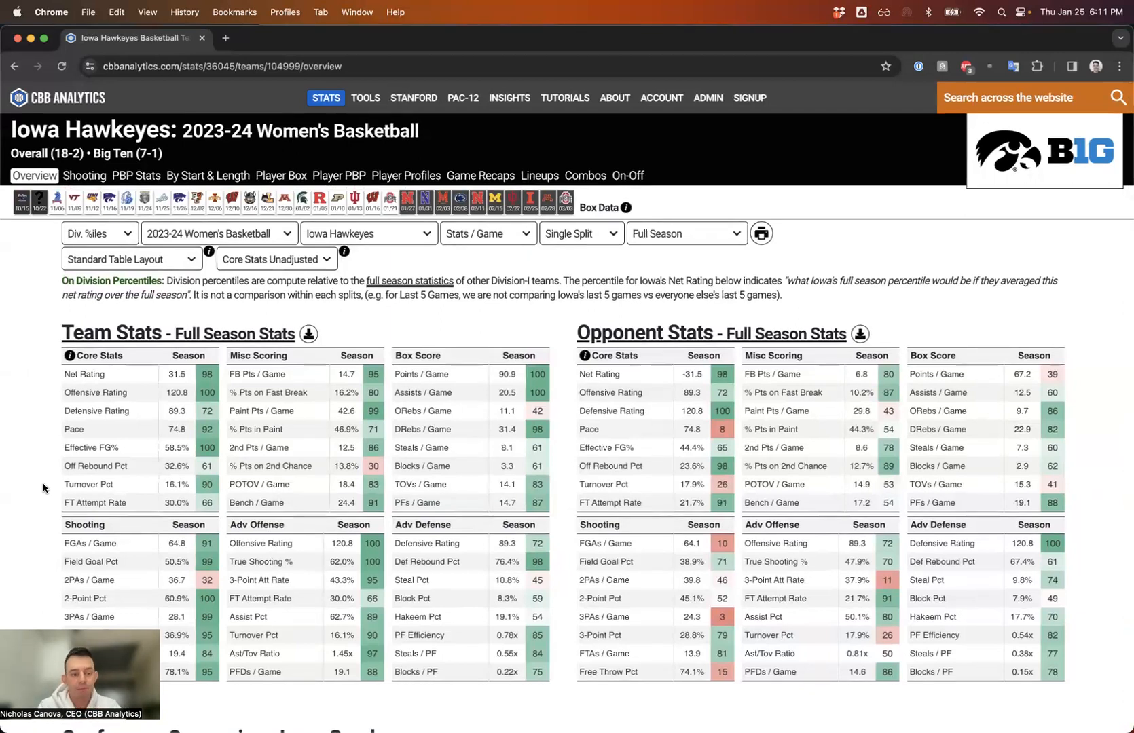
mouse_move(112, 484)
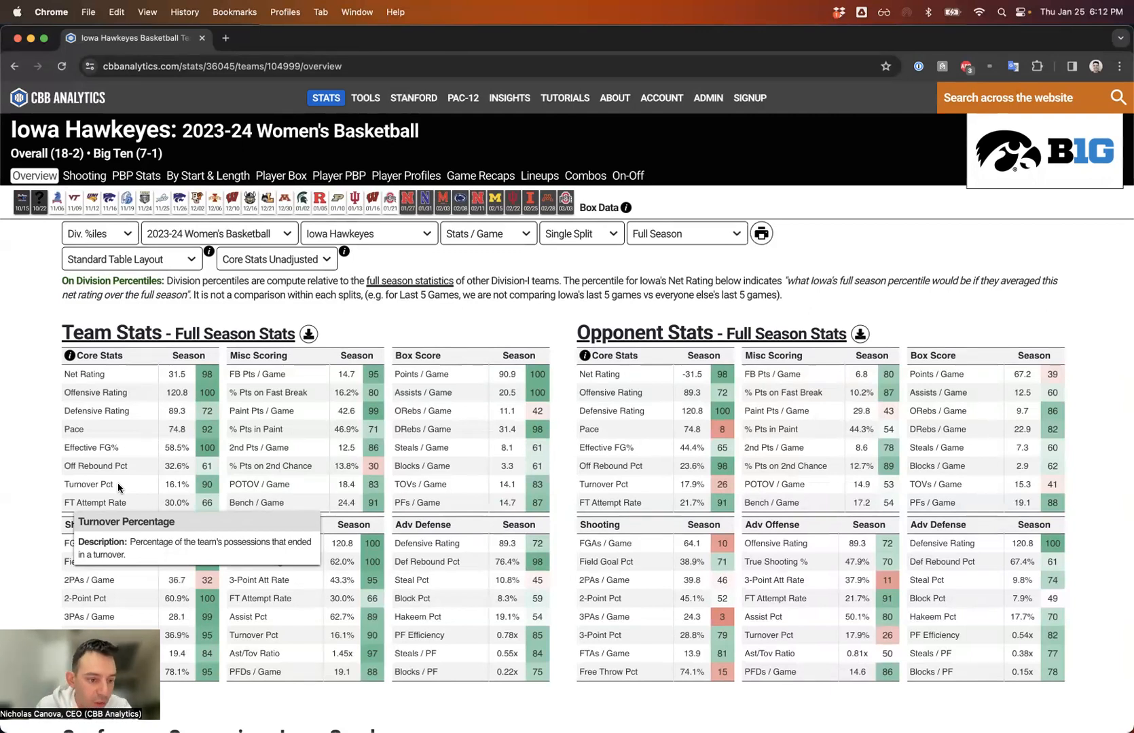
left_click_drag(162, 484, 188, 483)
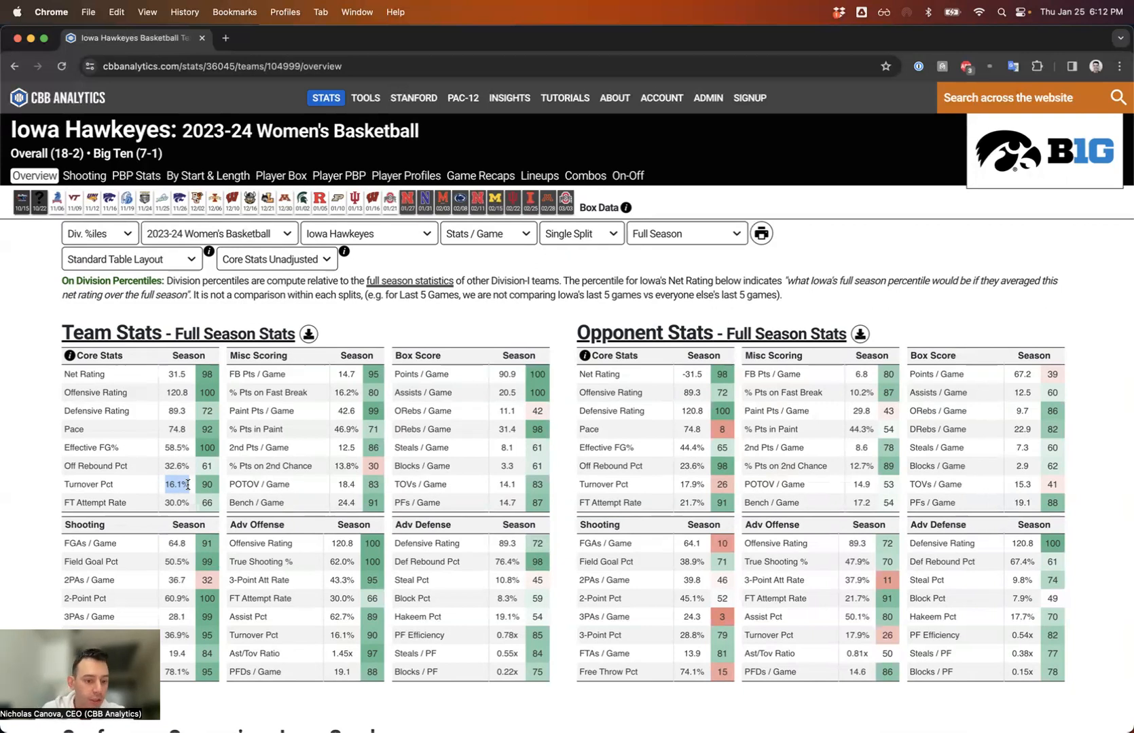
left_click(122, 494)
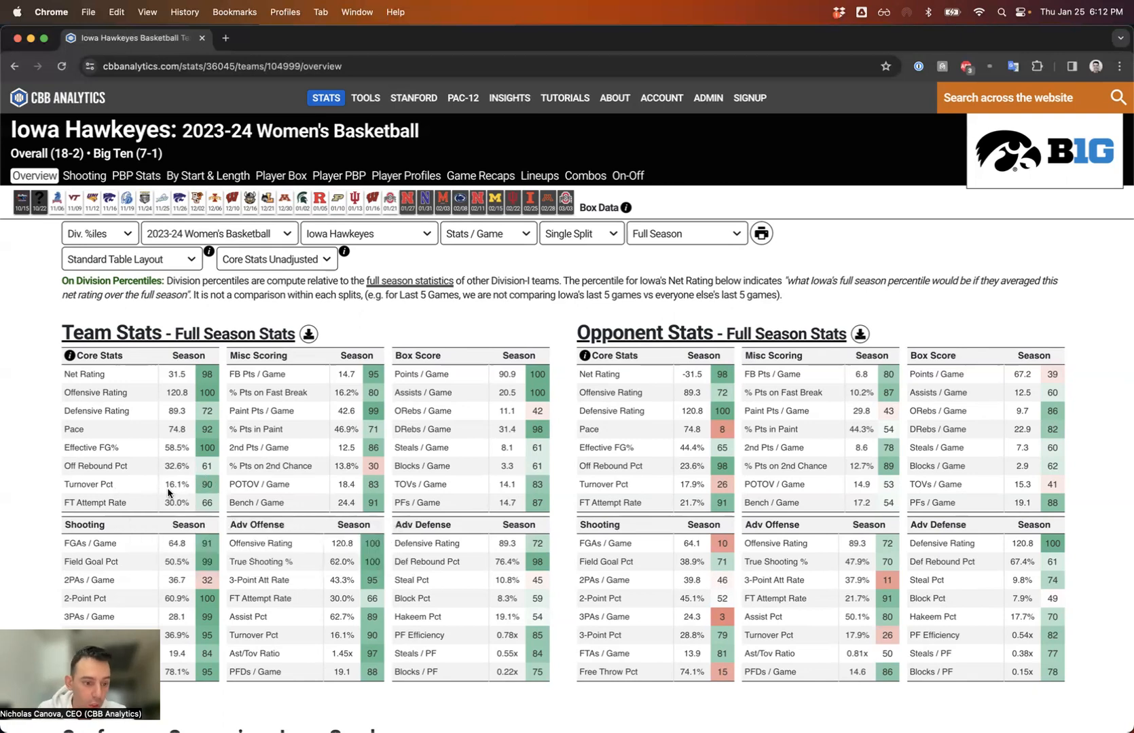
mouse_move(139, 487)
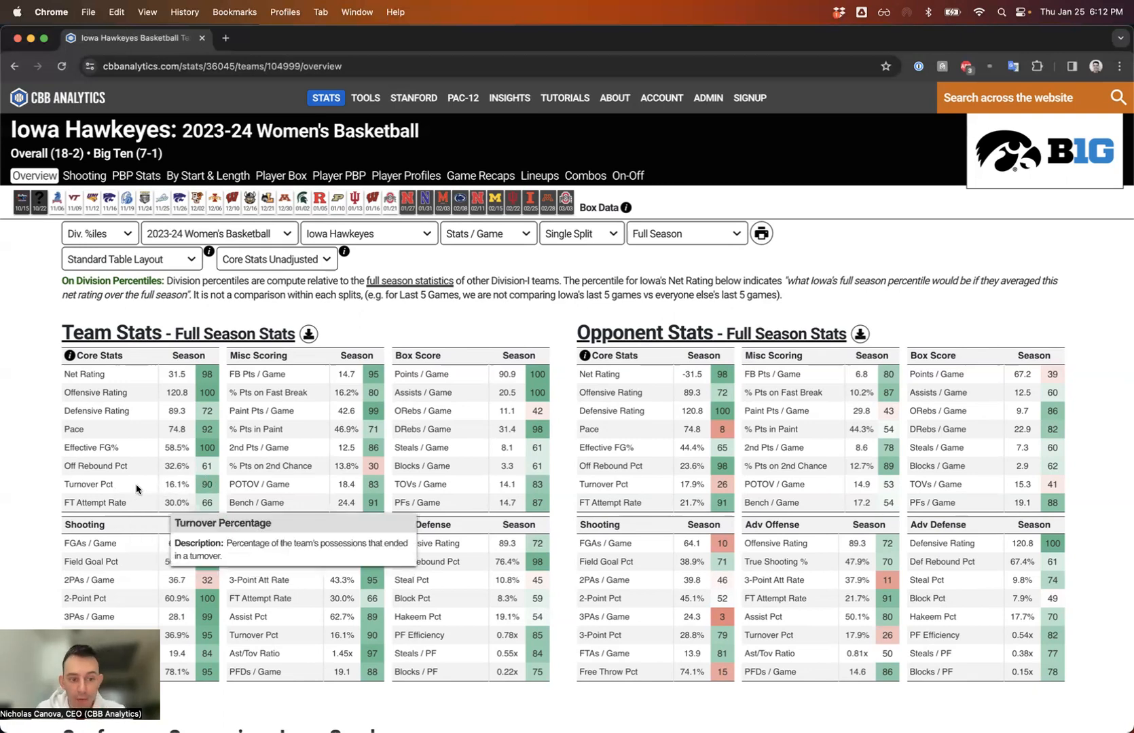
mouse_move(126, 451)
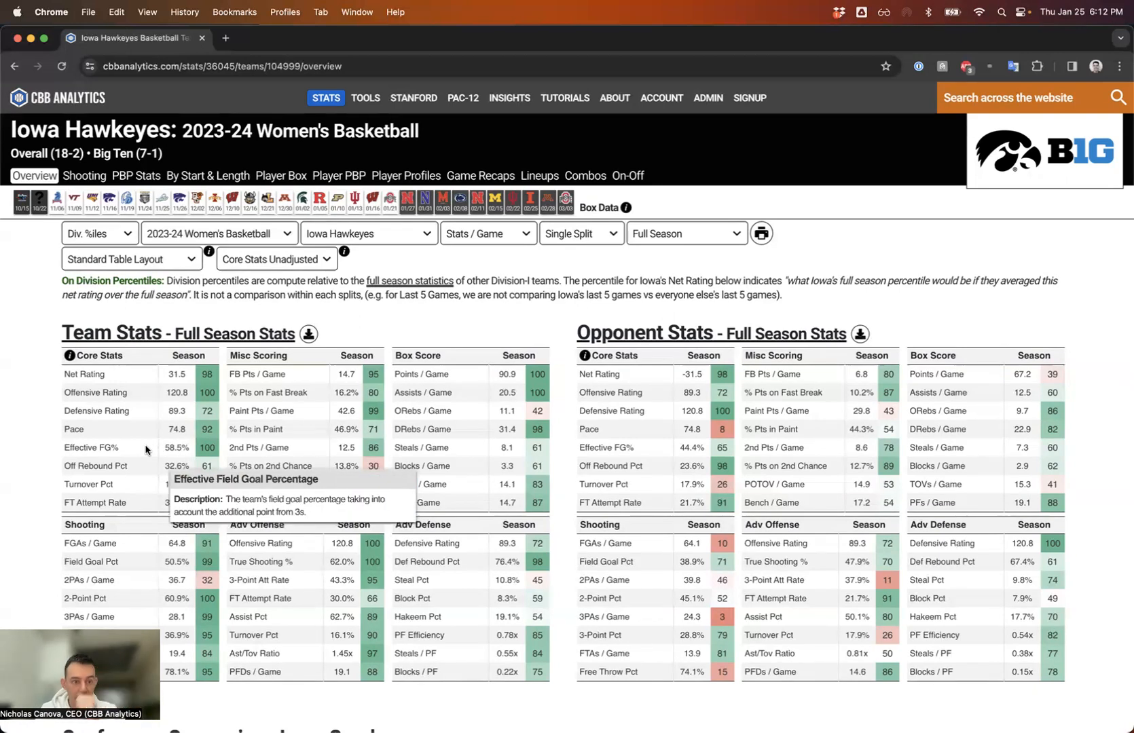
Switch the stat comparisons to division ranks and examine Iowa's ranks for Effective FG% and Steal Pct.
left_click(90, 233)
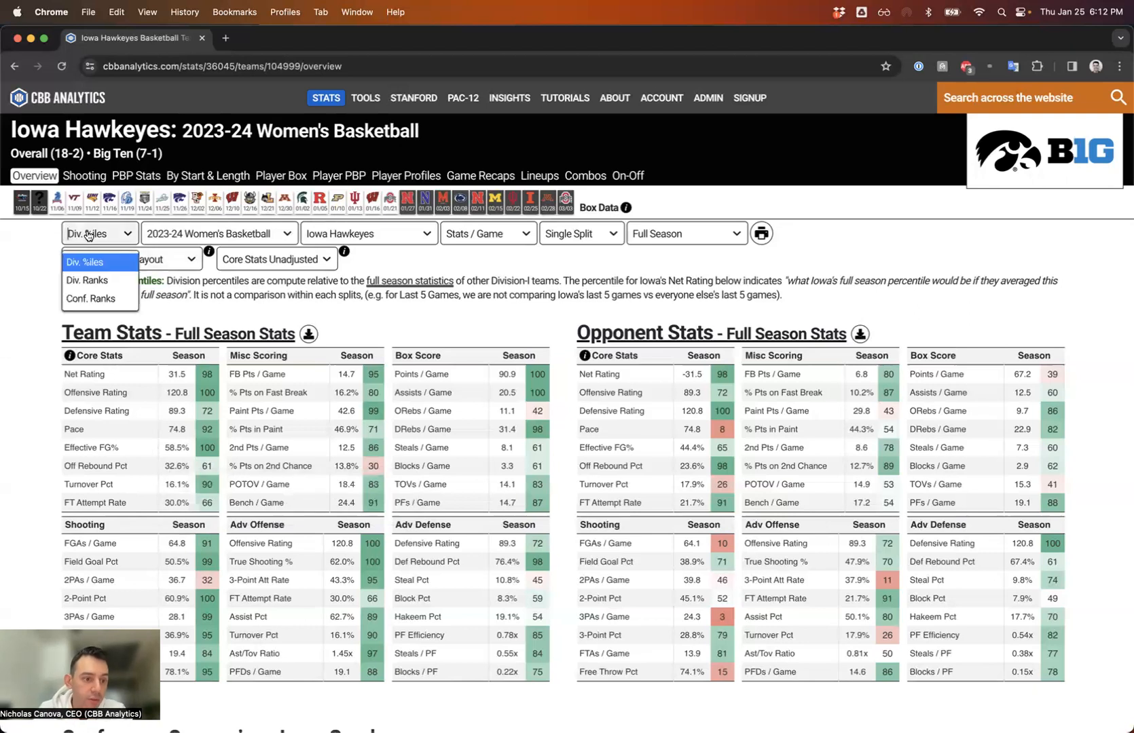
left_click(102, 282)
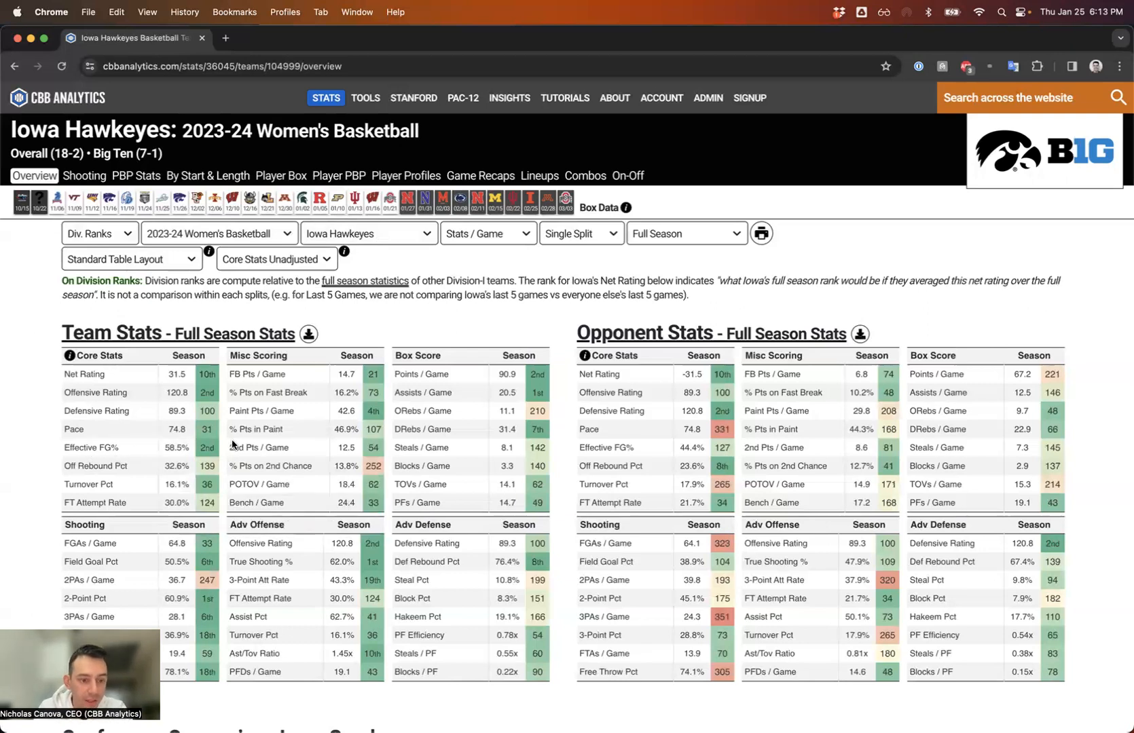
double_click(204, 447)
mouse_move(135, 447)
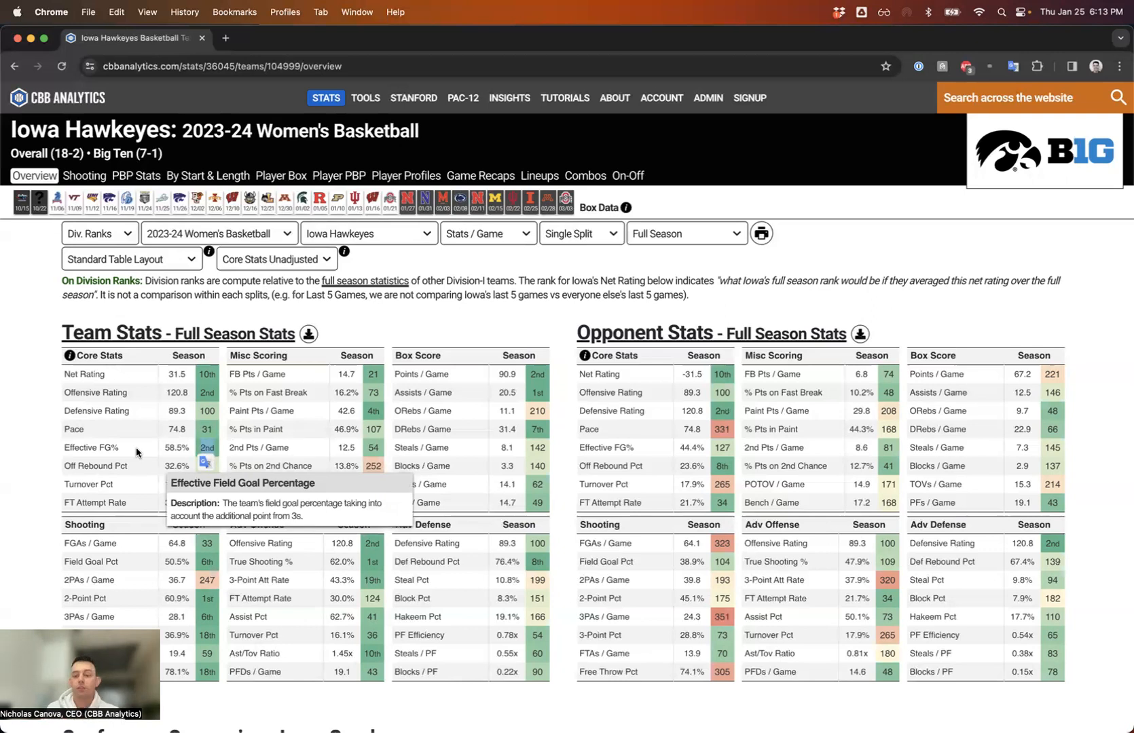
left_click(137, 451)
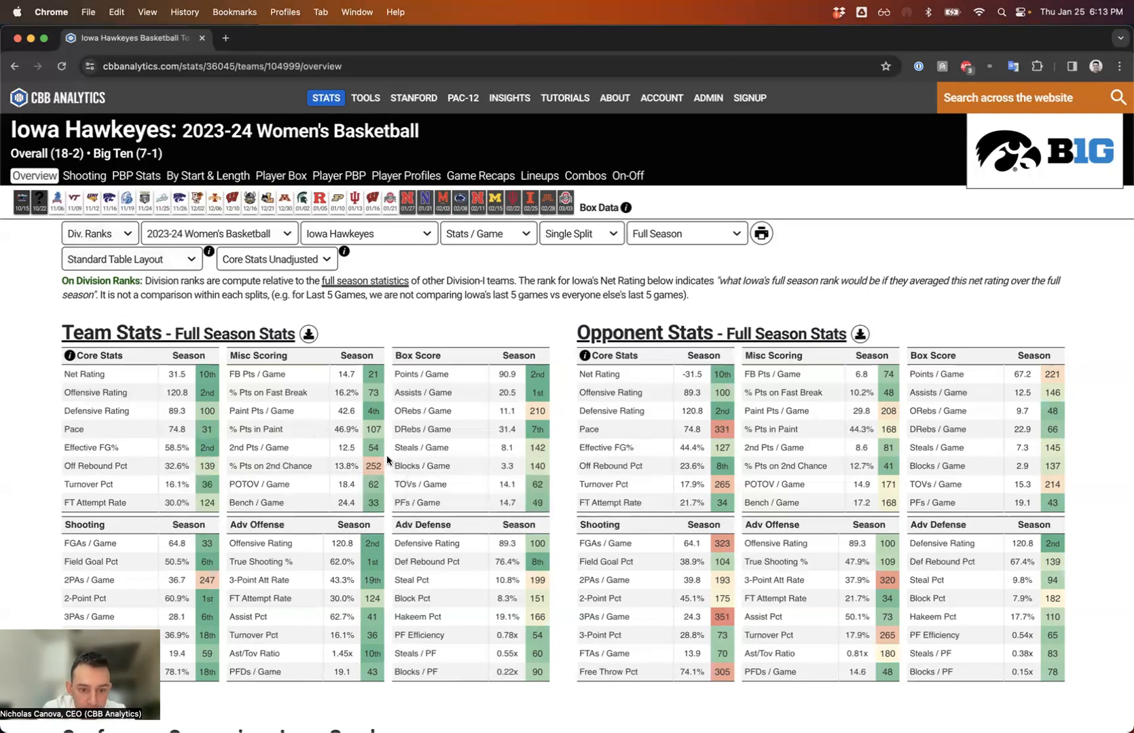
scroll(386, 453, "down", 1)
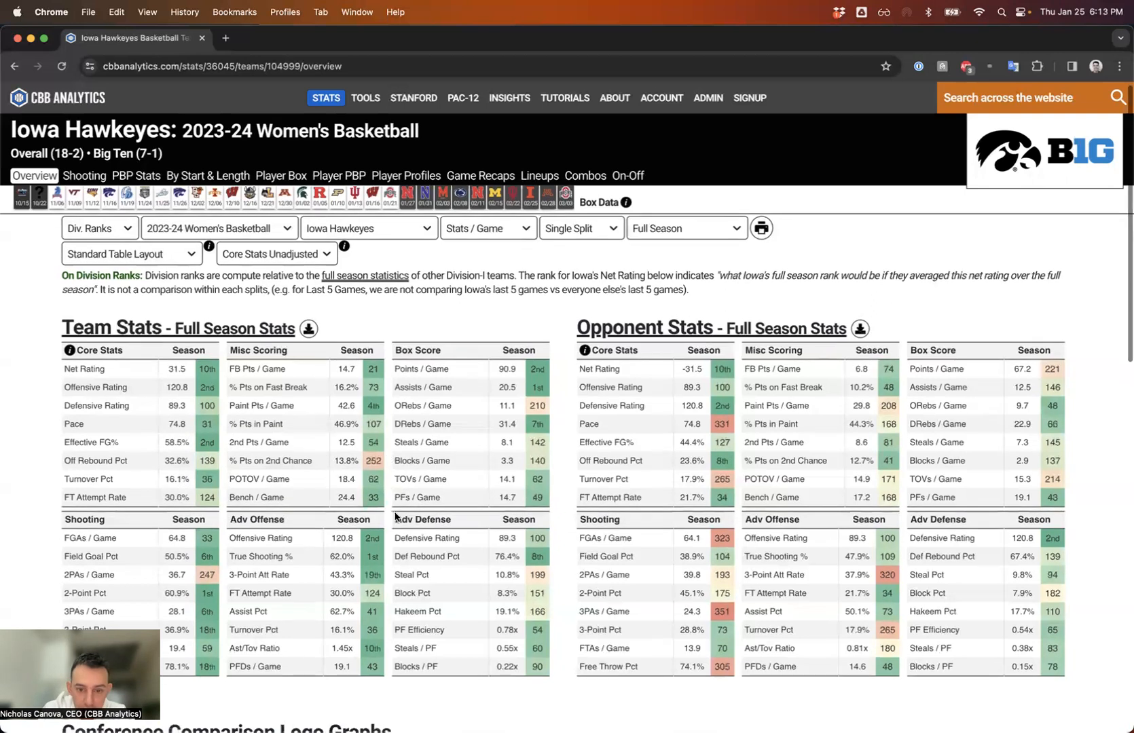
double_click(537, 574)
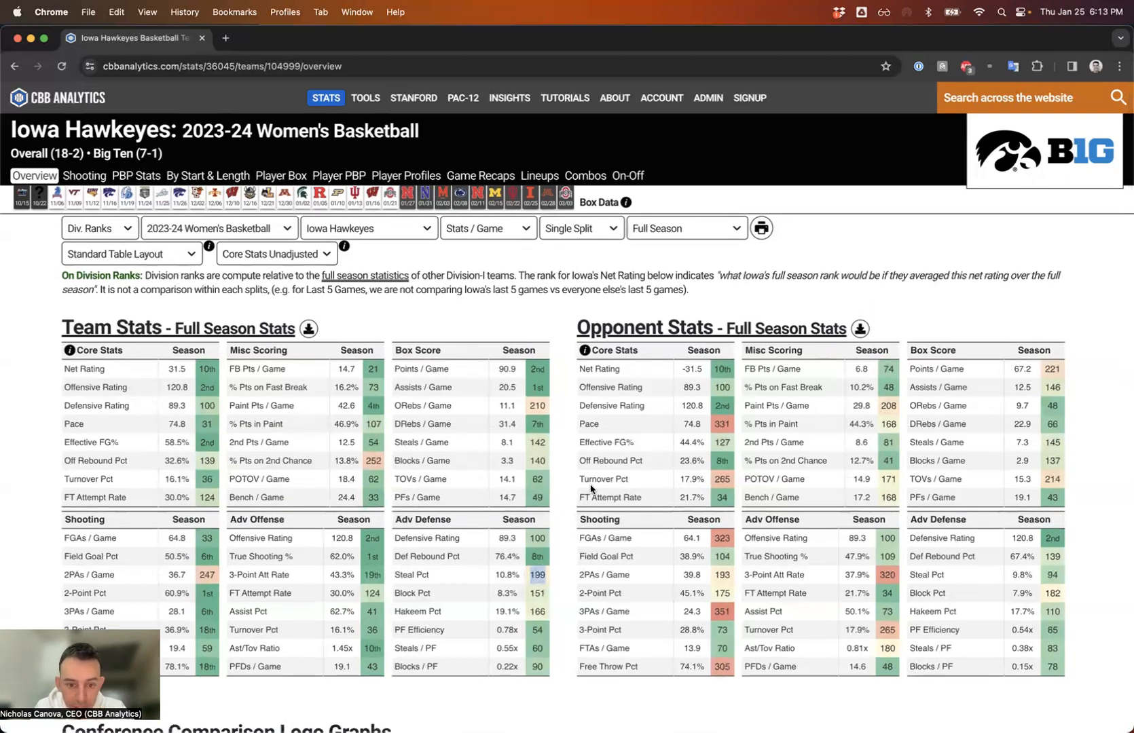
left_click(564, 506)
scroll(563, 505, "up", 1)
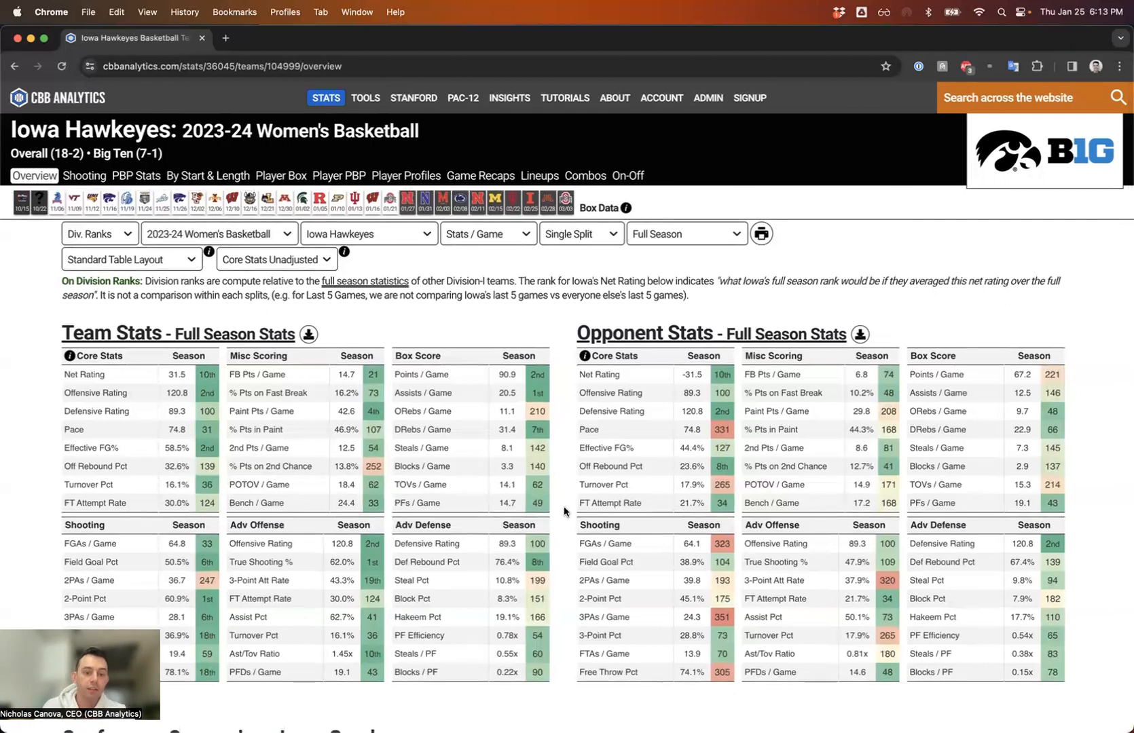
Switch the stat comparisons to conference ranks to see how Iowa compares within its conference.
left_click(94, 234)
left_click(106, 271)
left_click(99, 238)
left_click(83, 300)
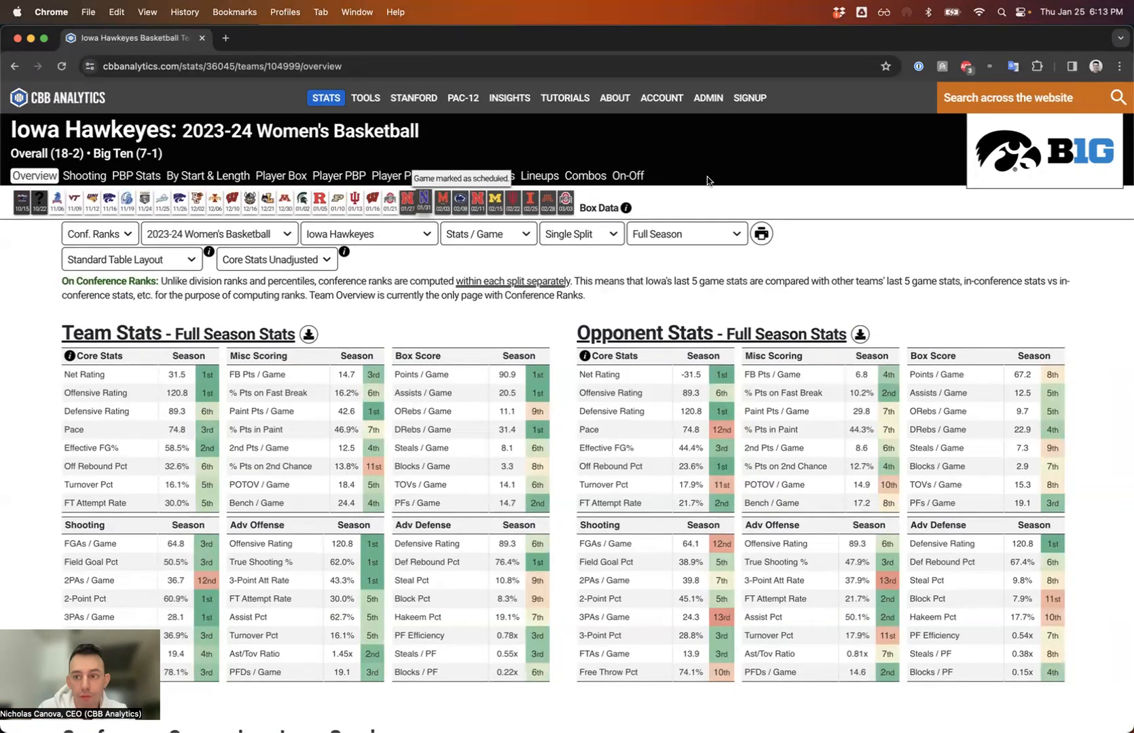
Set the stat comparisons to division percentiles and view the Defensive Rating definition.
left_click(111, 239)
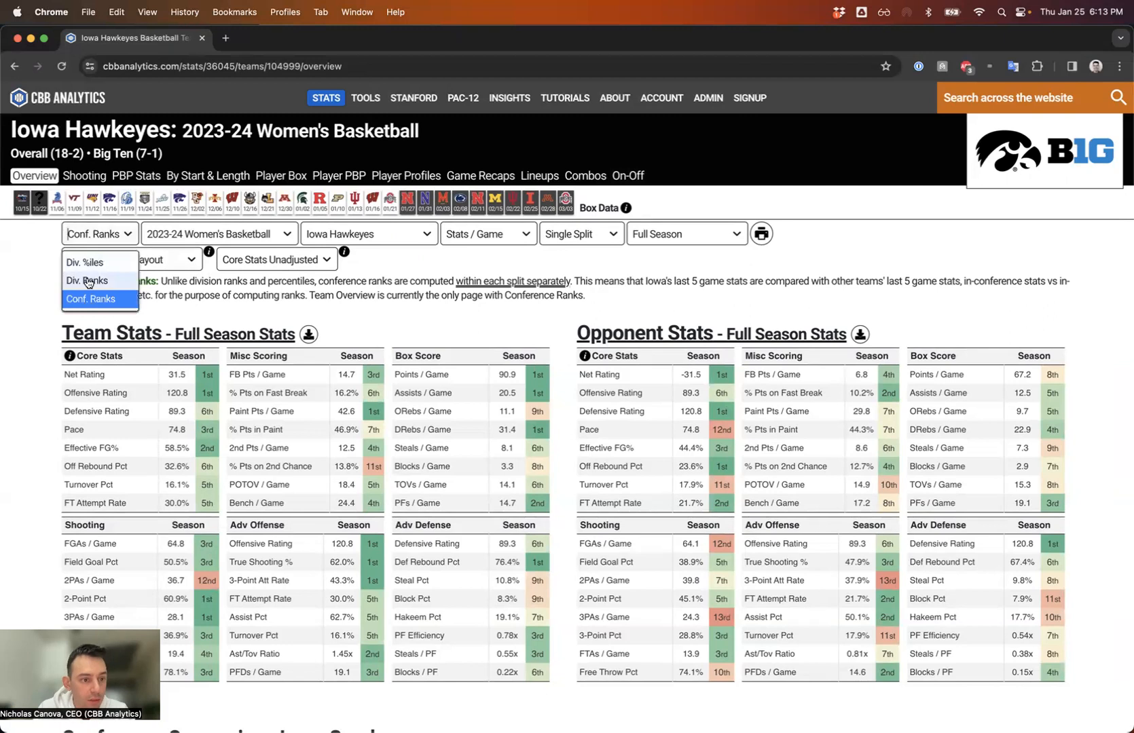
left_click(93, 257)
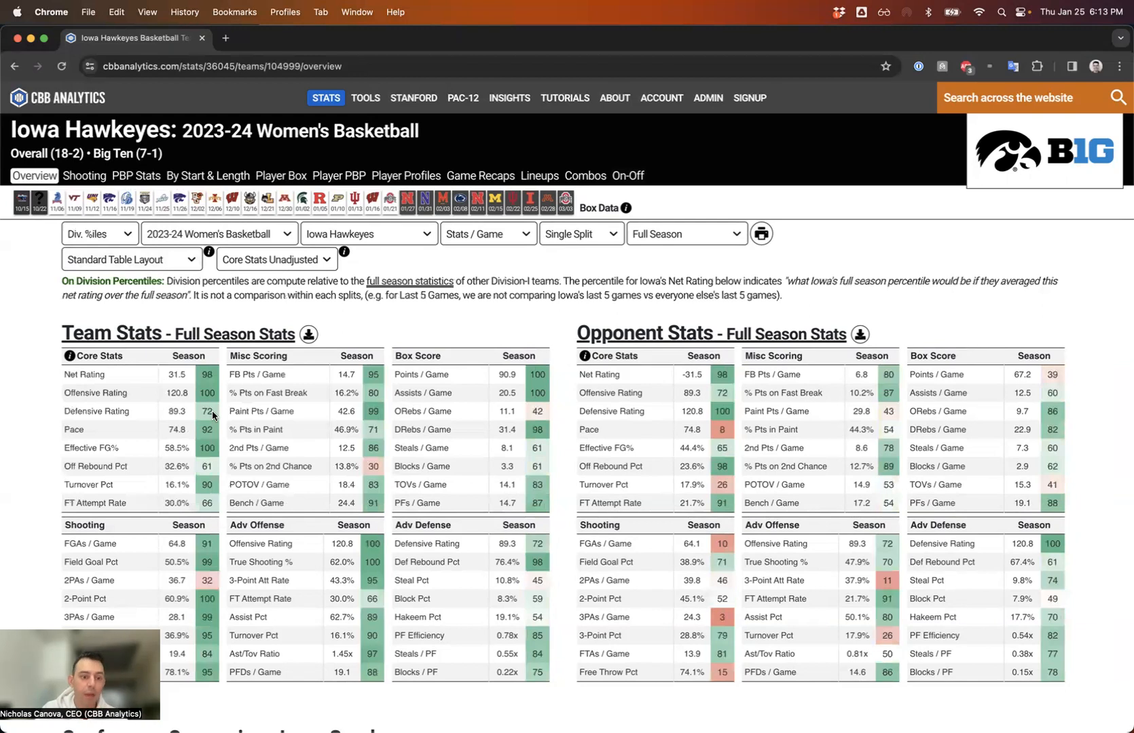
mouse_move(142, 412)
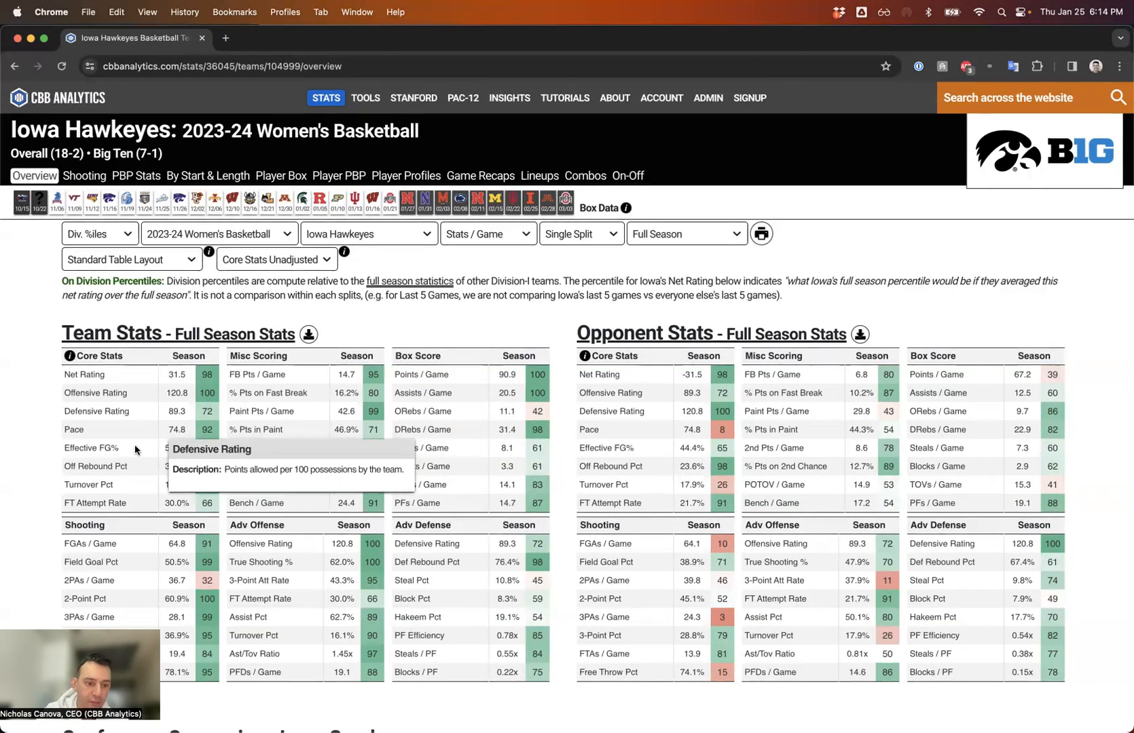
mouse_move(135, 450)
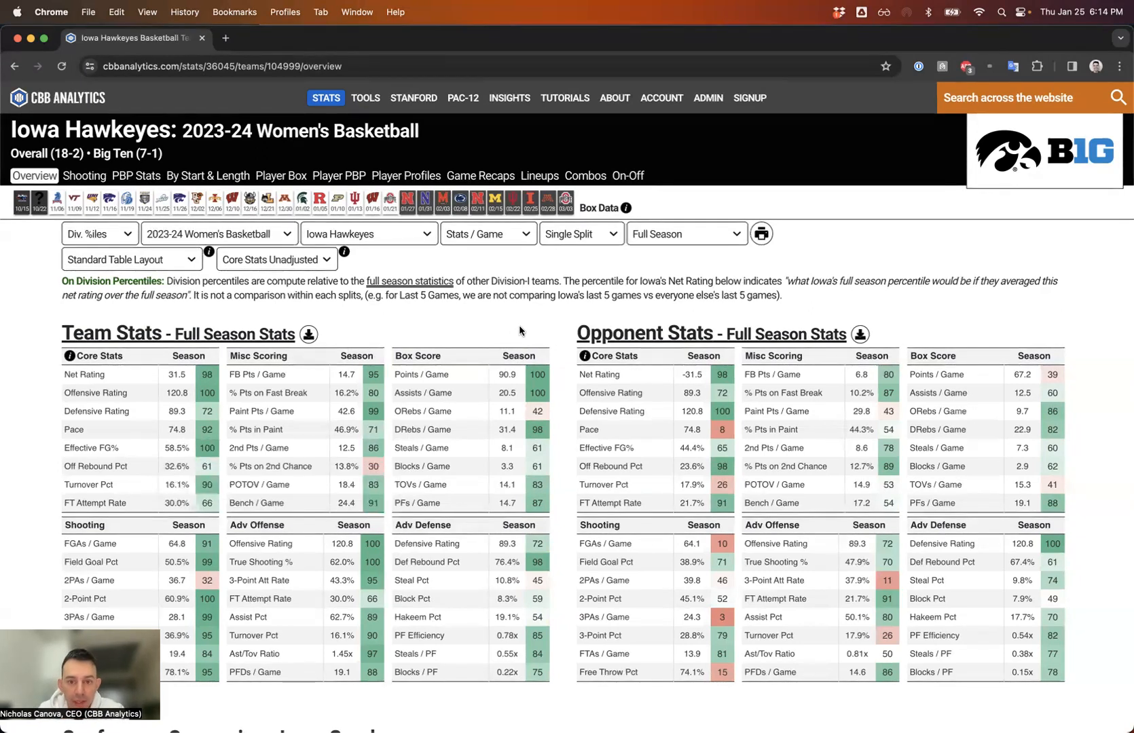
Filter the team stats to the Last 5 Games split, and change the split to Date Range after browsing the other options.
left_click(655, 239)
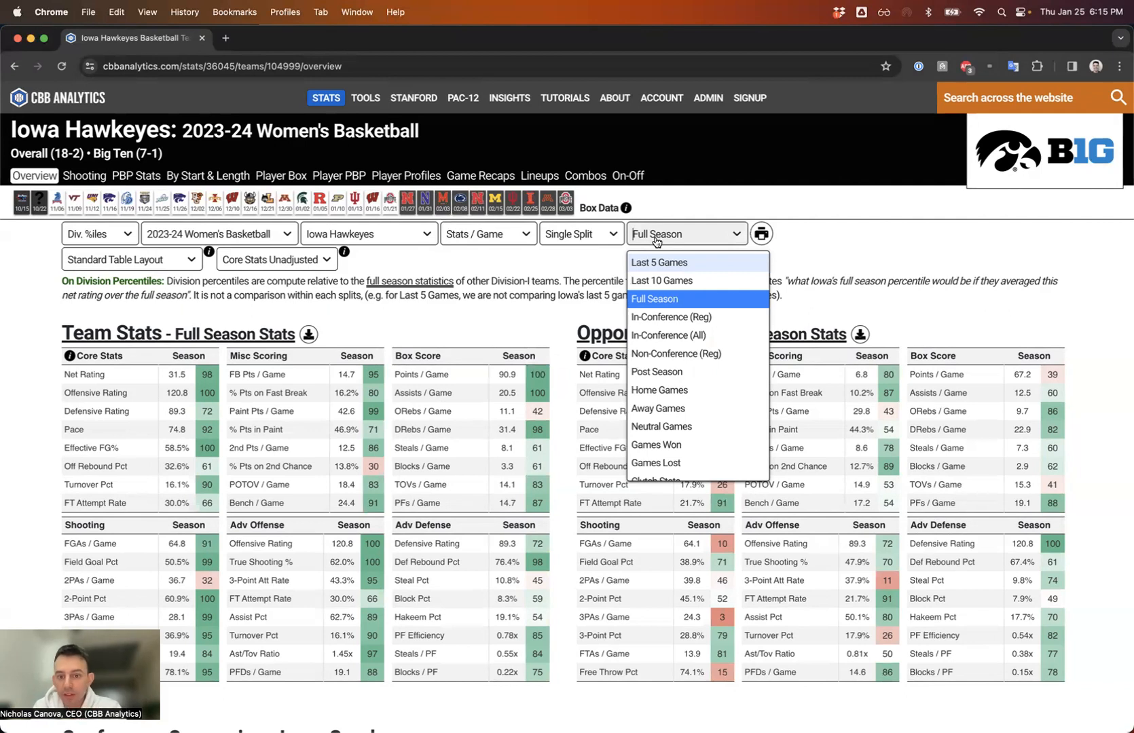
left_click(659, 263)
left_click(677, 237)
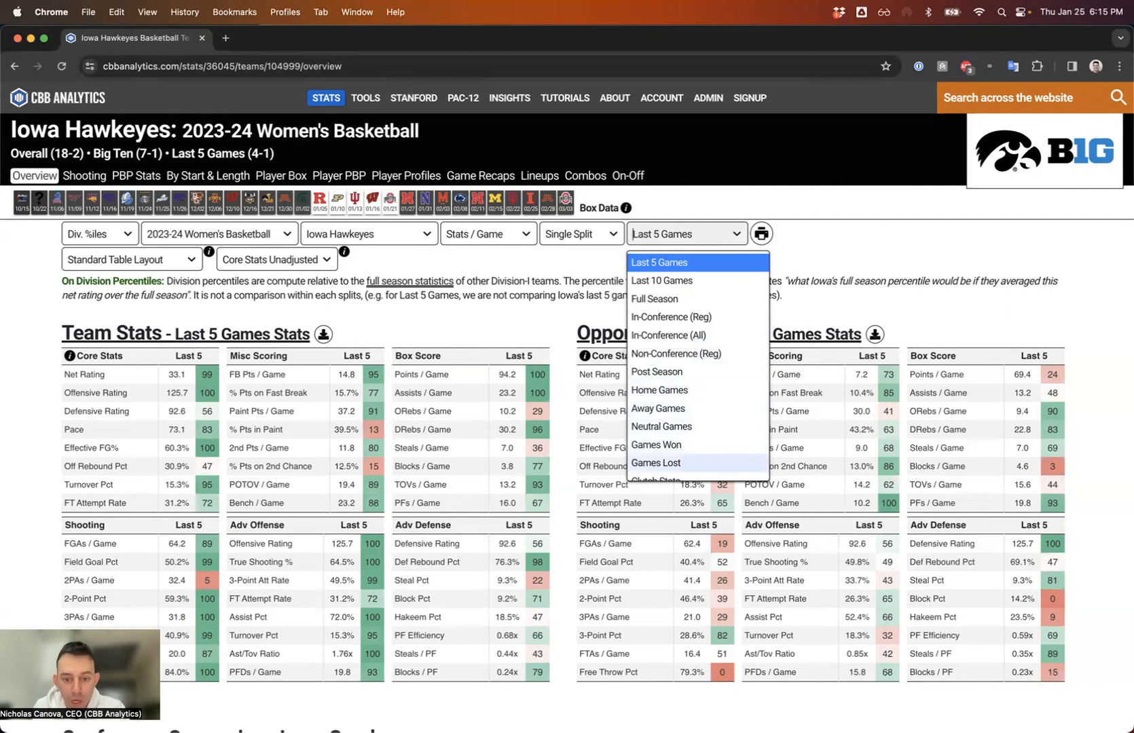
scroll(662, 463, "down", 1)
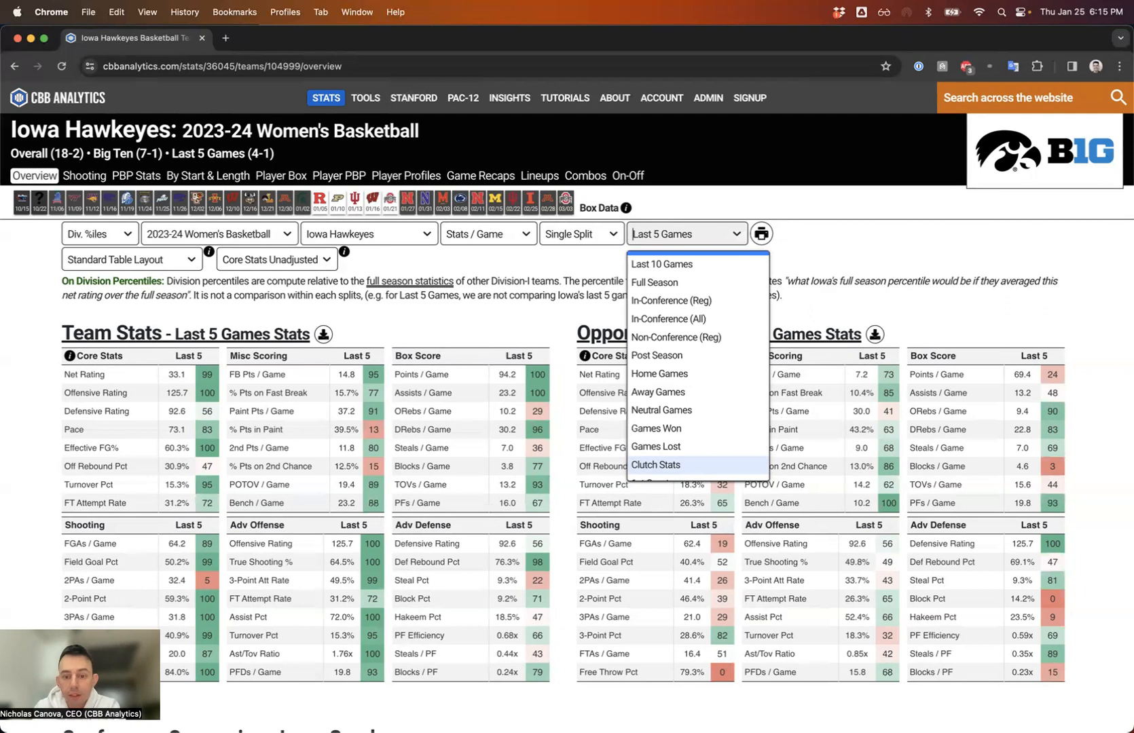
key("Down")
key("Down")
key("Down")
key("Down")
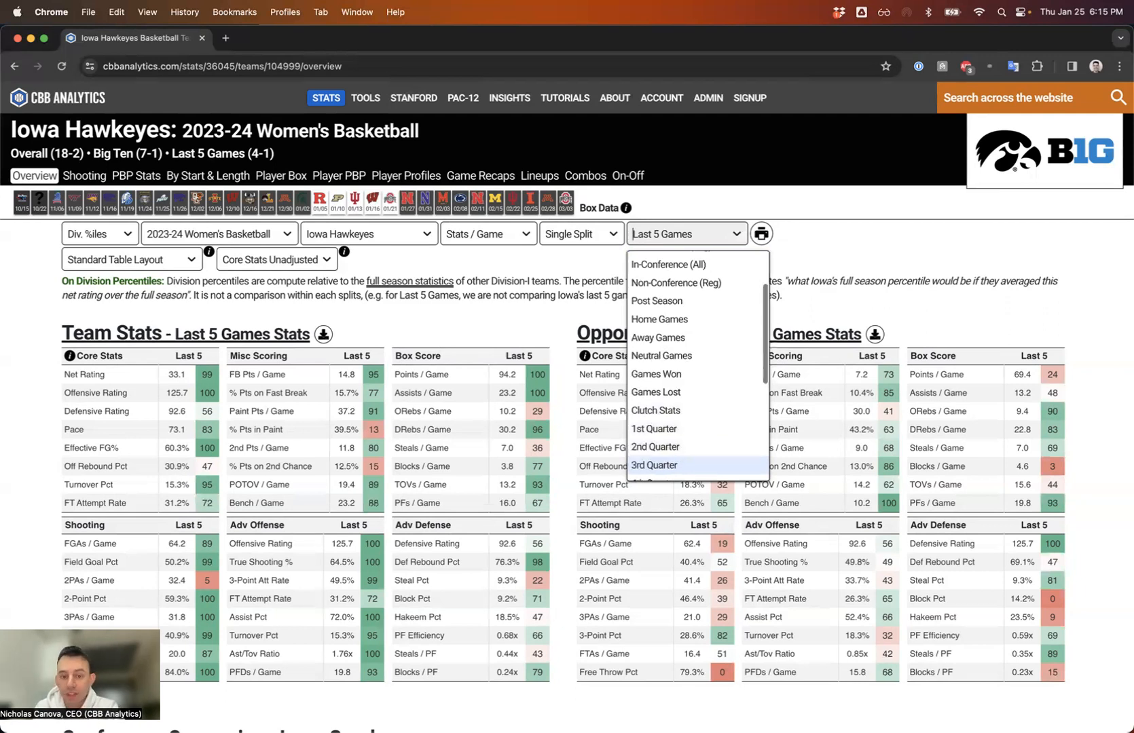
key("Down")
key("Down")
key("Down")
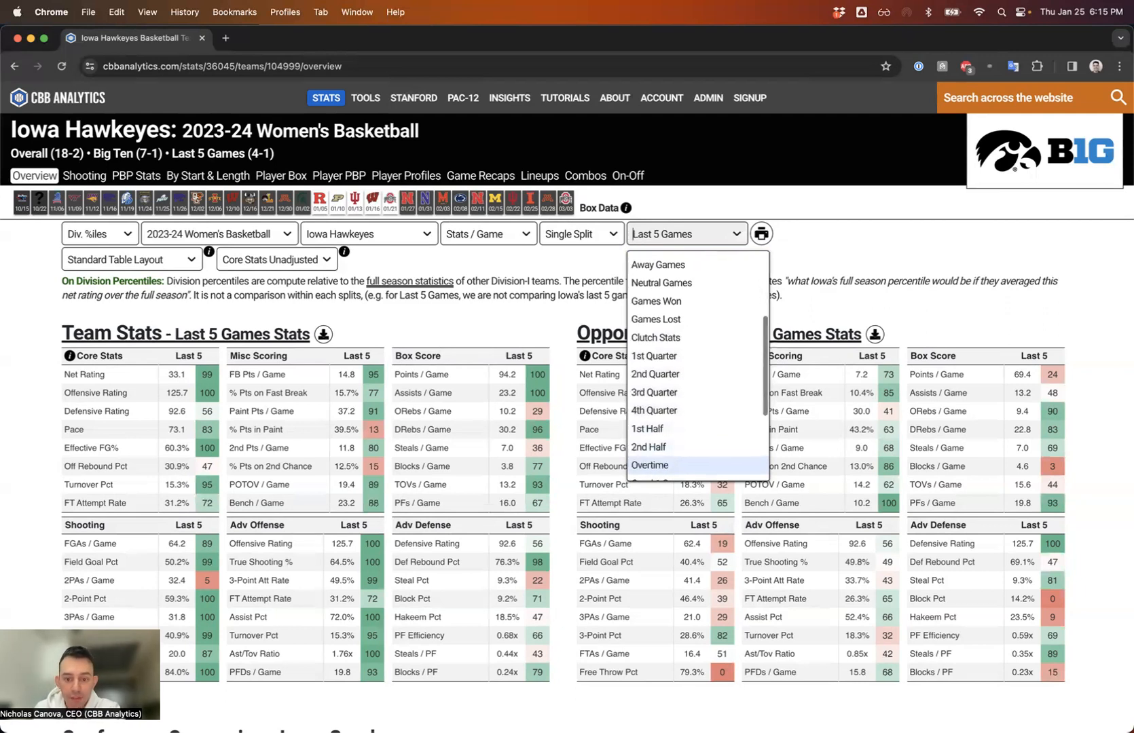
key("Down")
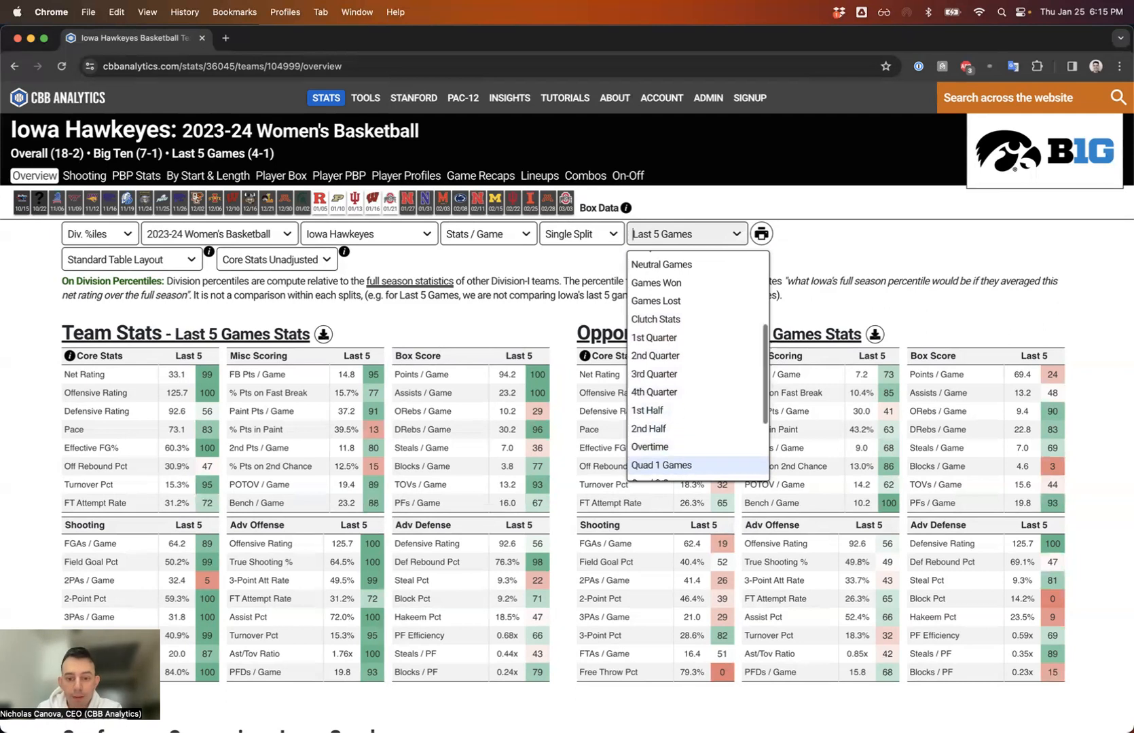
key("Down")
key("Down")
key("Down")
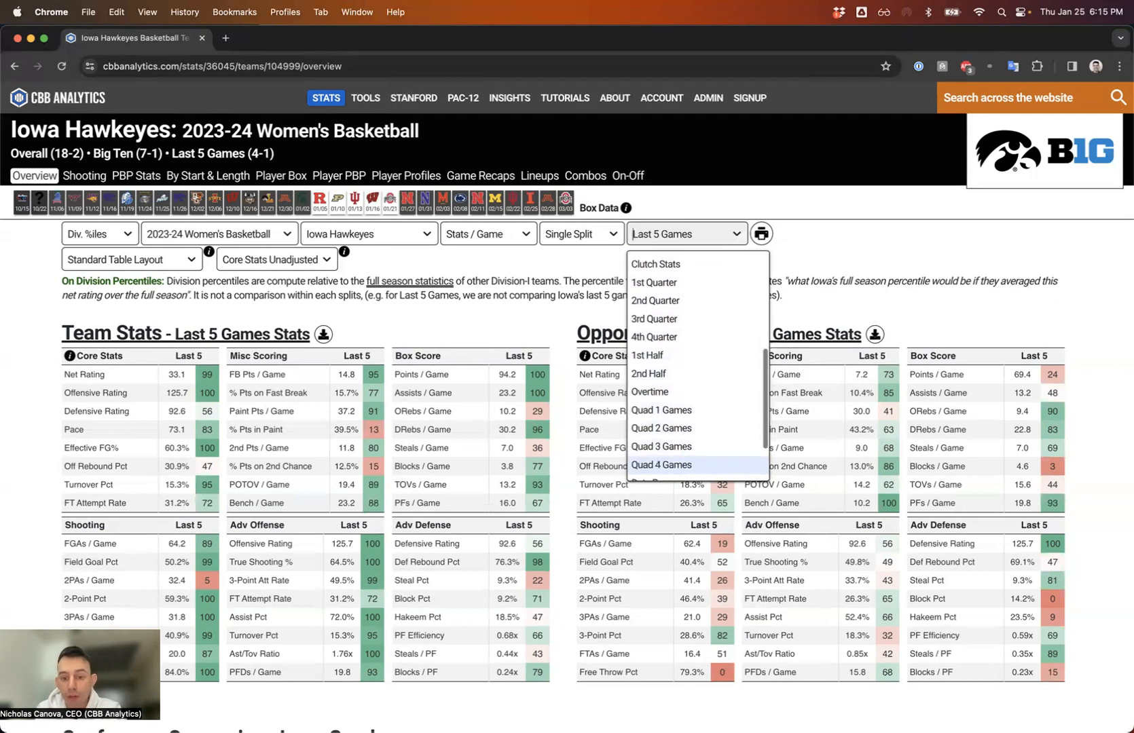
key("Down")
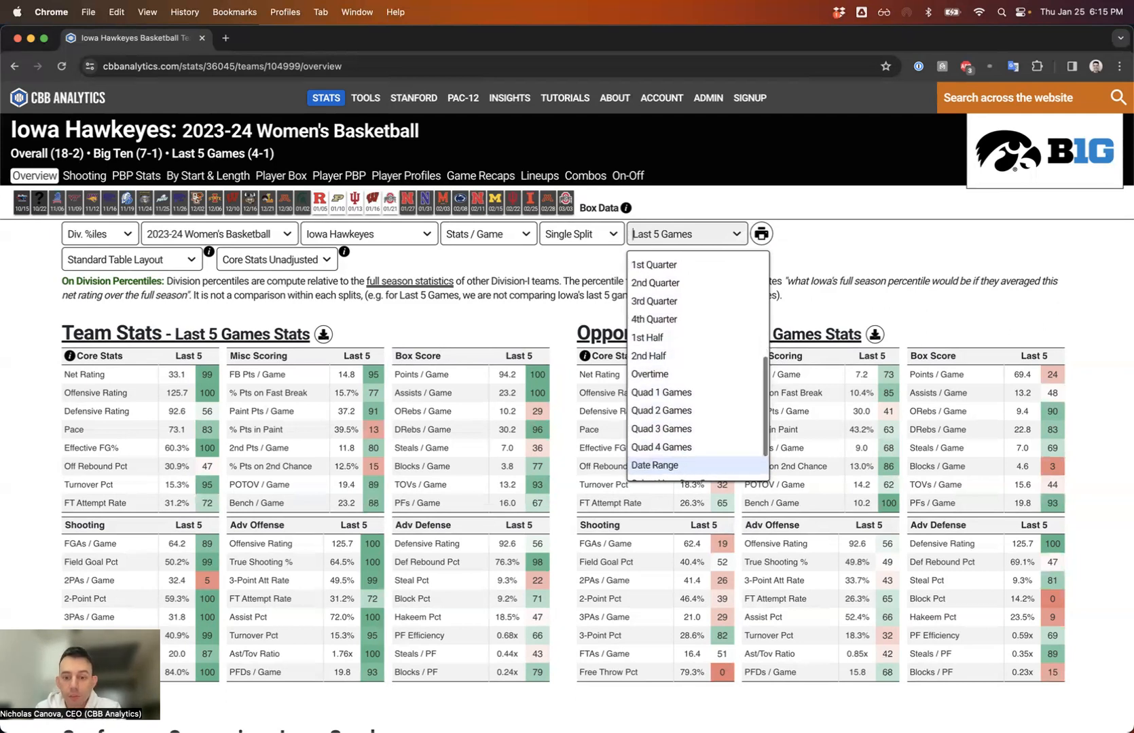
left_click(675, 465)
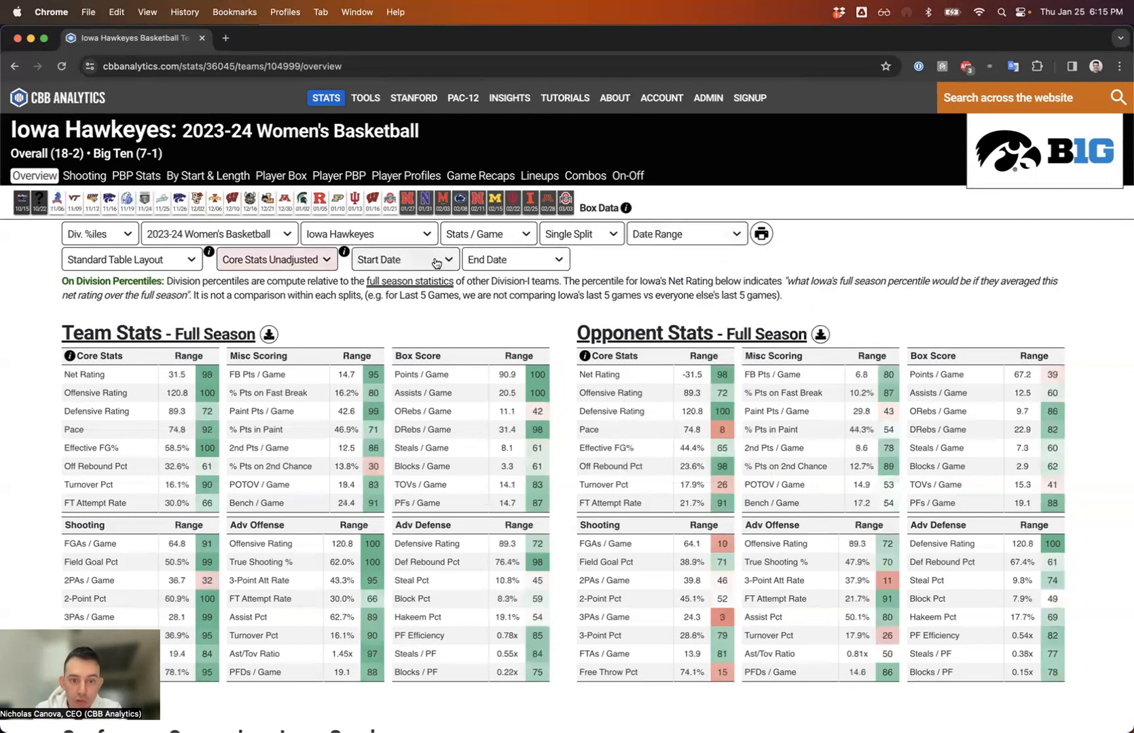
Set the date range's start date to December 02, 2023, and change it to November 06, 2023.
left_click(458, 262)
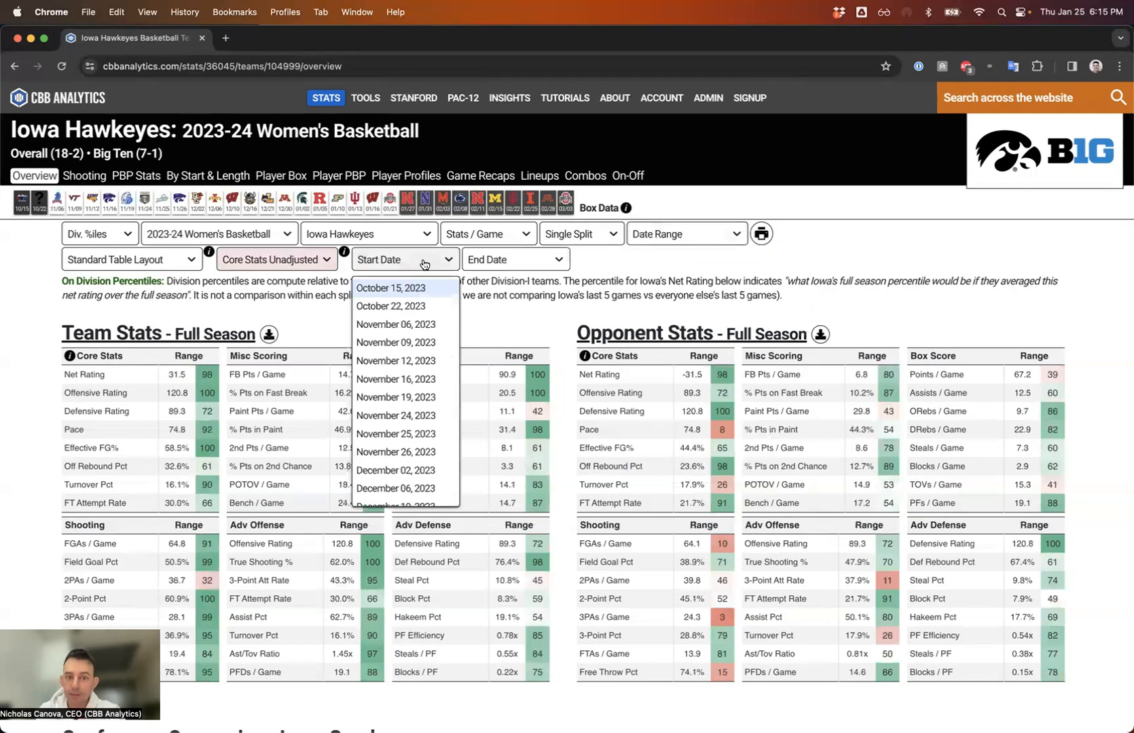
key("Down")
key("Down")
key("Down")
key("Down")
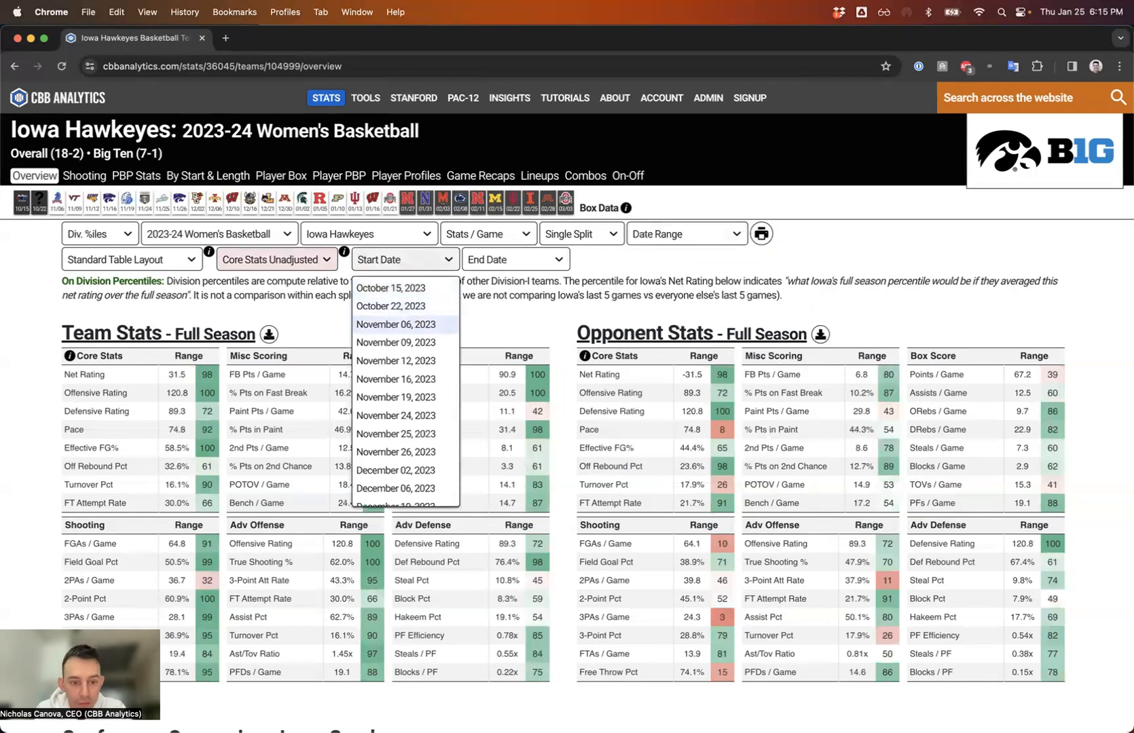
key("Down")
key("Down")
key("Down")
key("Down")
key("Down")
key("Down")
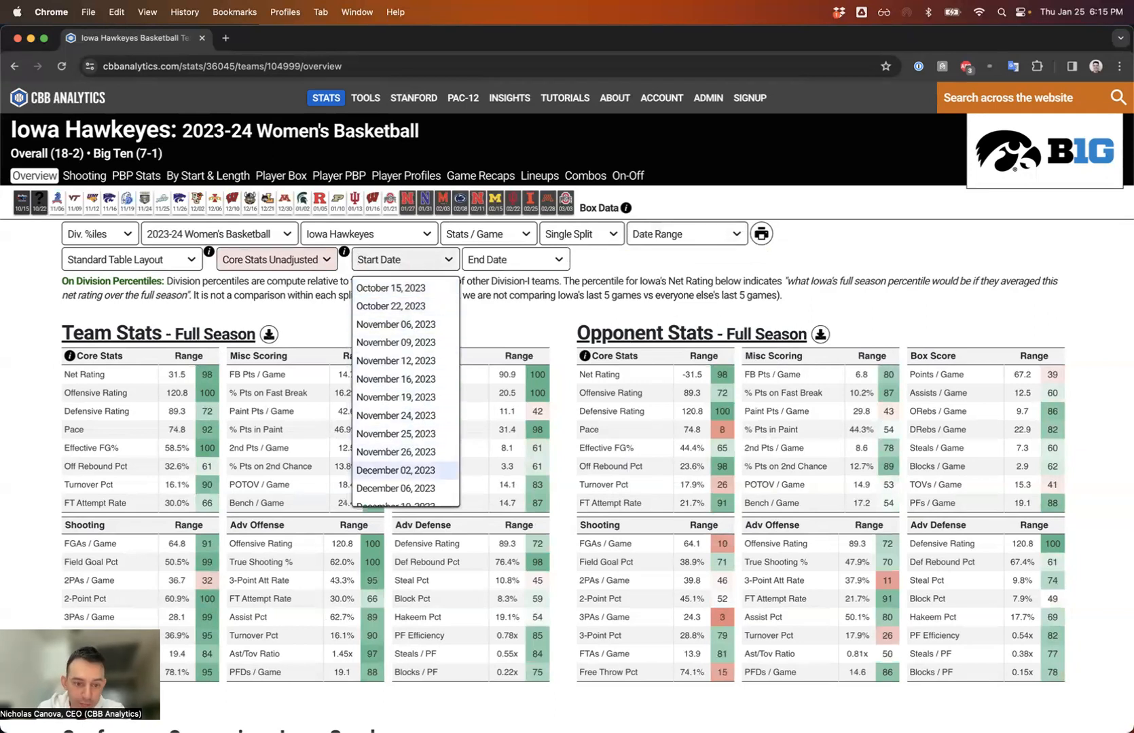
key("Return")
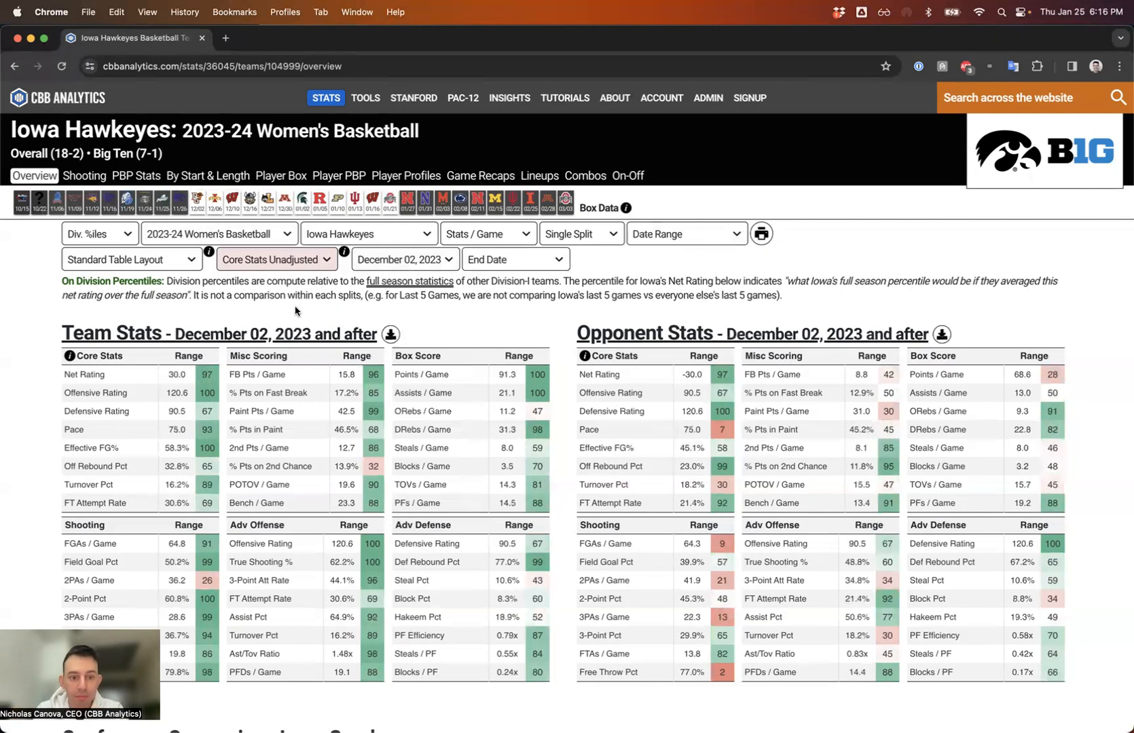
left_click(384, 267)
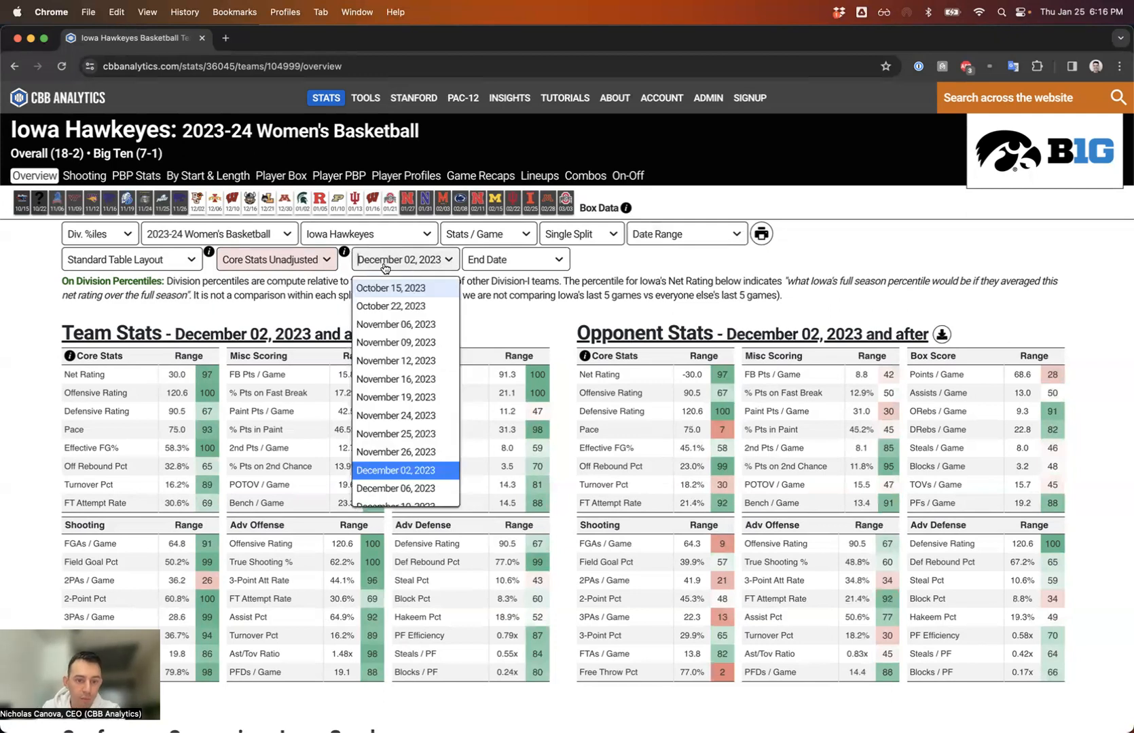
left_click(385, 323)
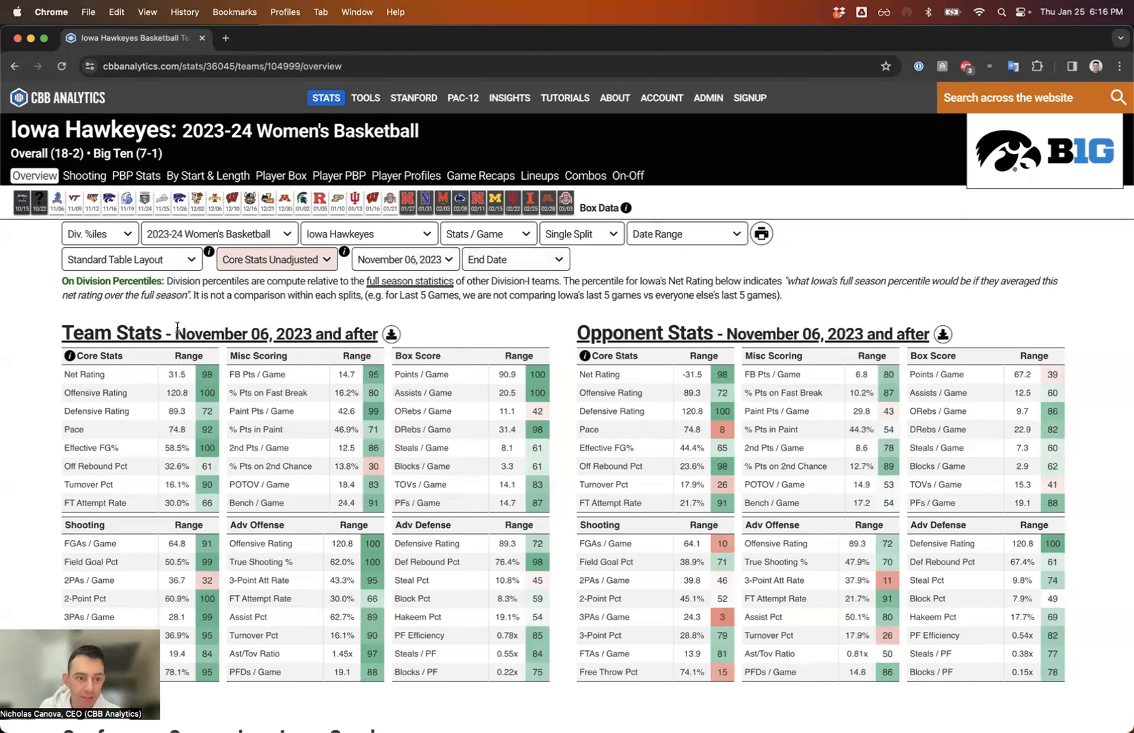
Change the game split from Date Range to Select Your Own Games, and look through the other available splits.
left_click(679, 238)
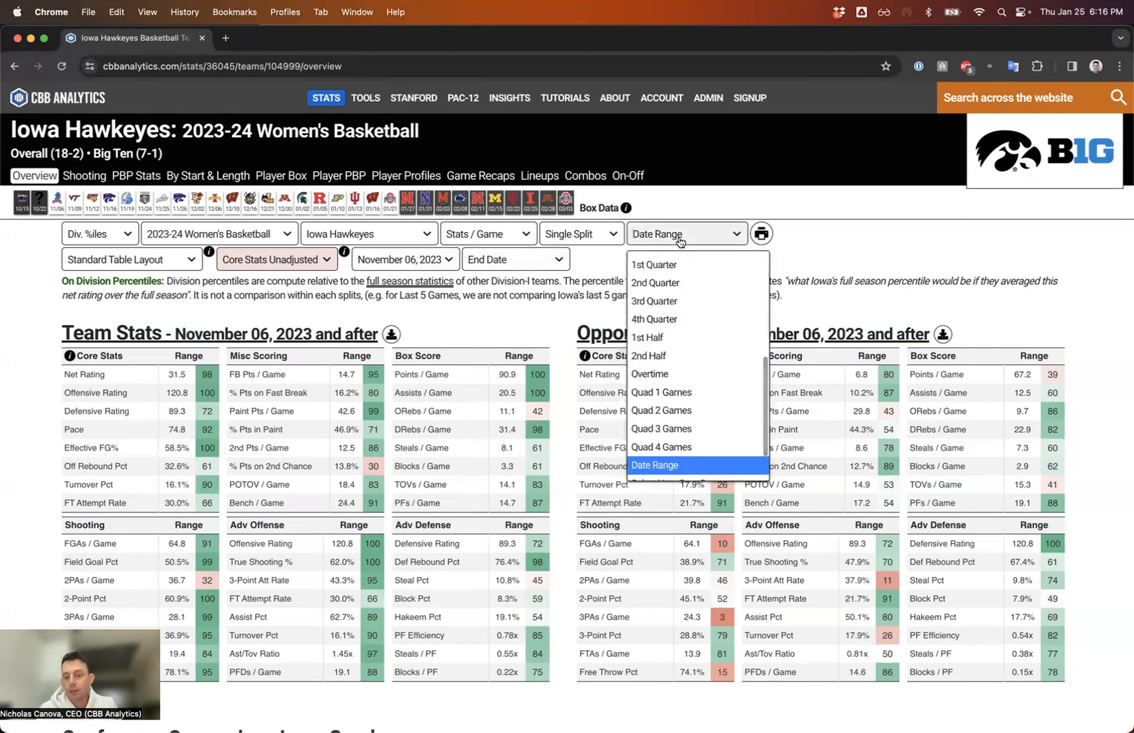
scroll(698, 366, "down", 3)
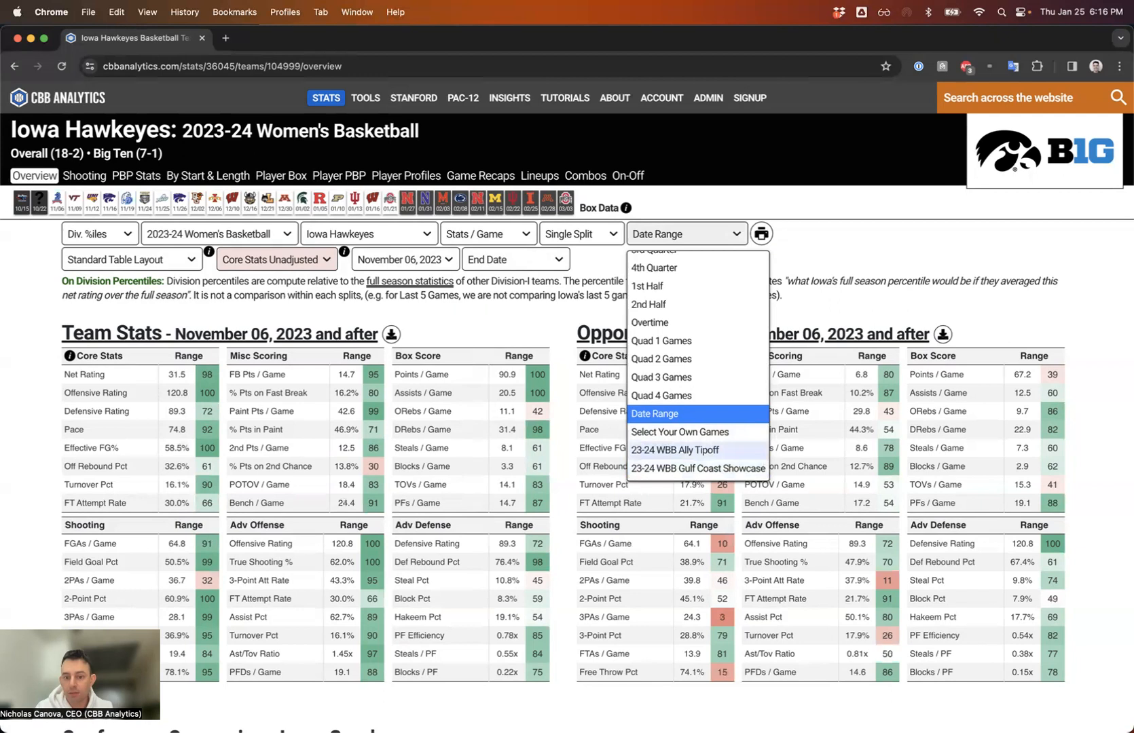
left_click(689, 432)
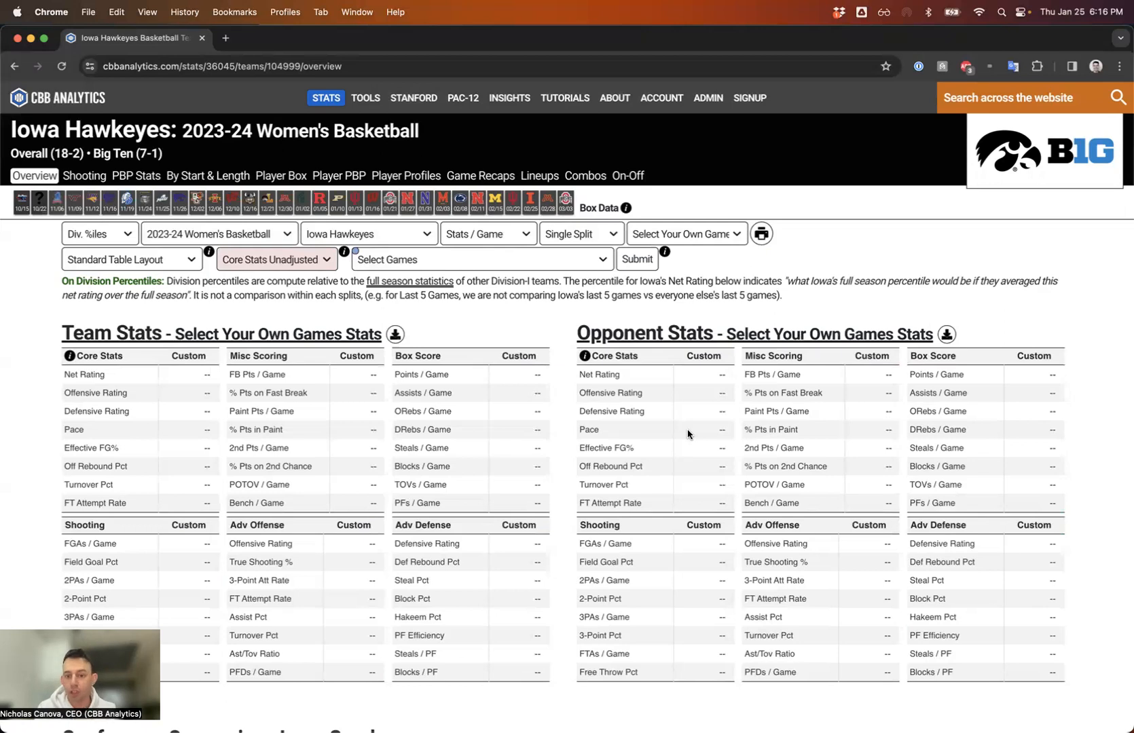
left_click(686, 233)
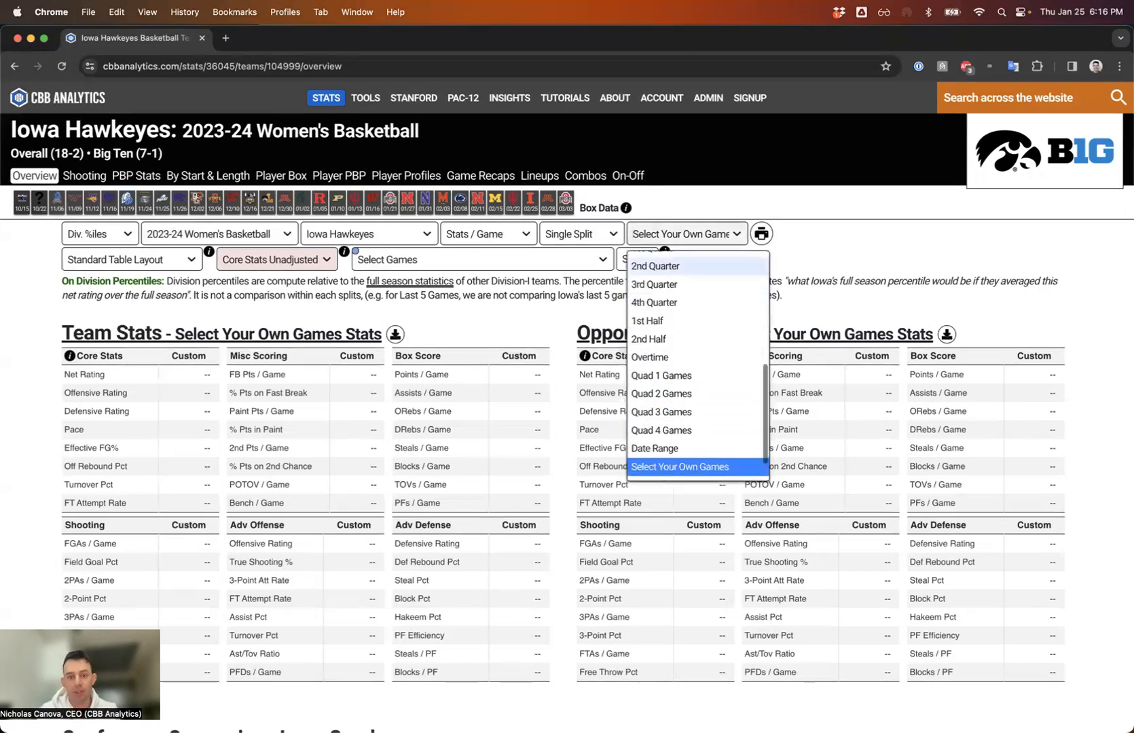
scroll(679, 266, "up", 3)
scroll(679, 266, "up", 2)
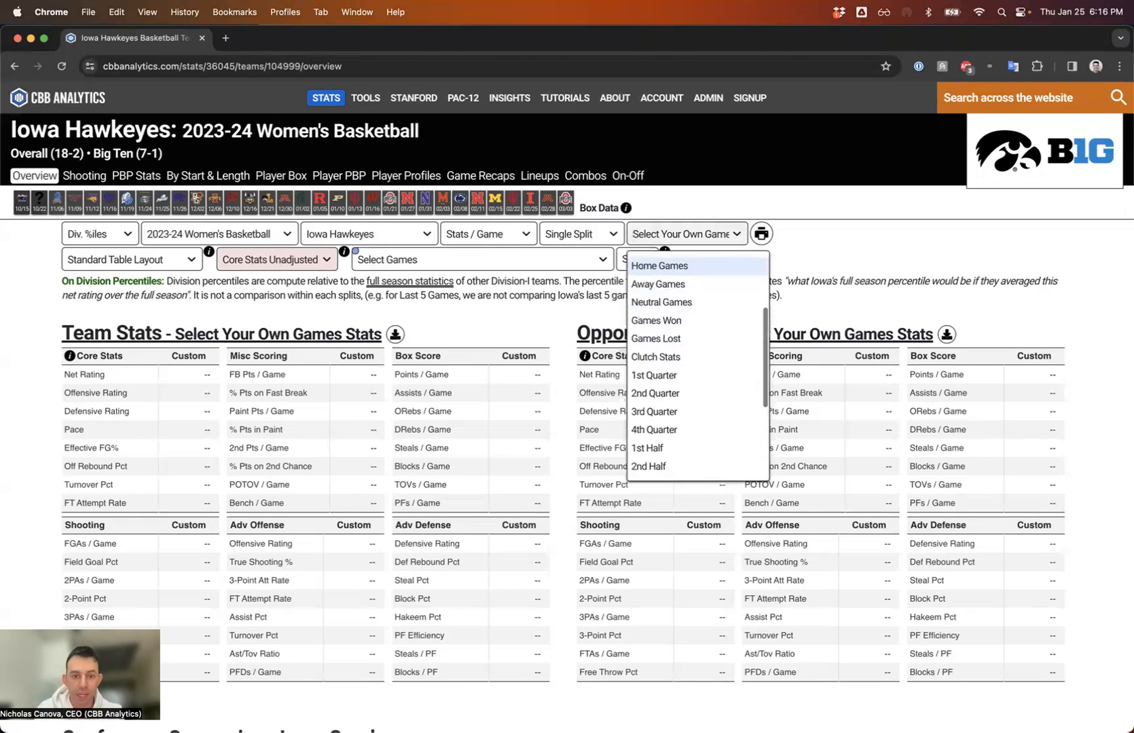
left_click(551, 317)
Choose Iowa's 01-21, 01-02, 12-02, 11-26 and 11-19 games as the custom split and submit the selection.
left_click(465, 266)
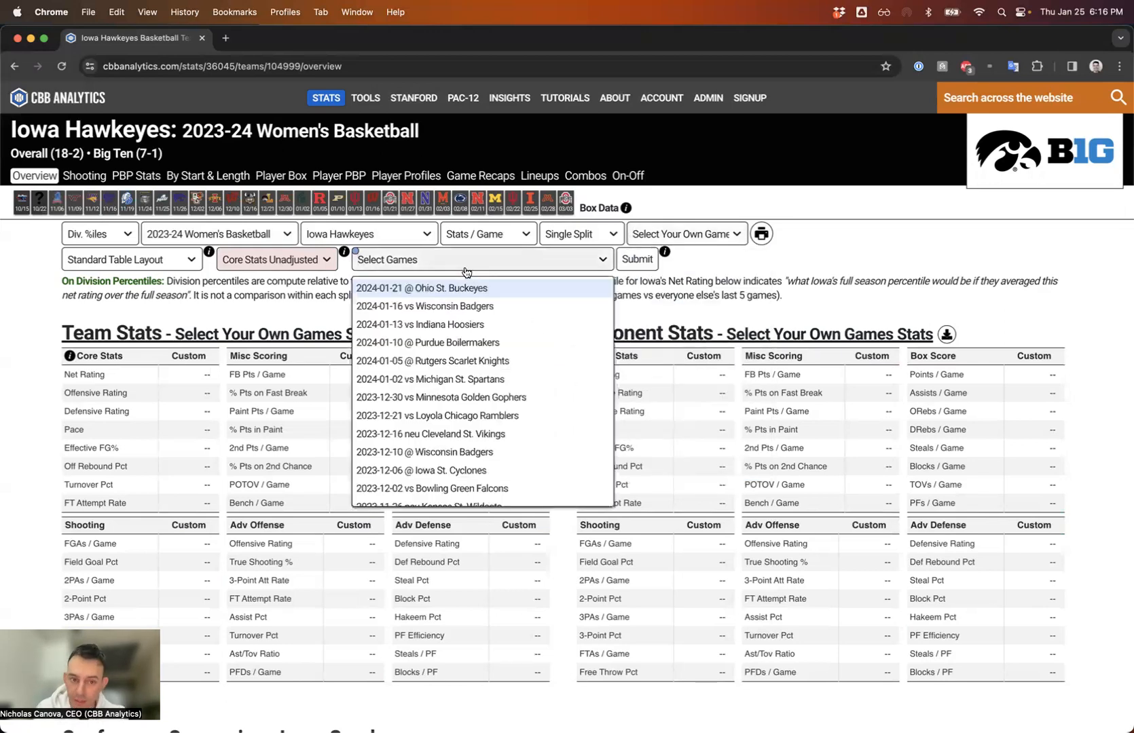
left_click(440, 289)
scroll(463, 333, "down", 1)
left_click(463, 336)
scroll(485, 314, "down", 3)
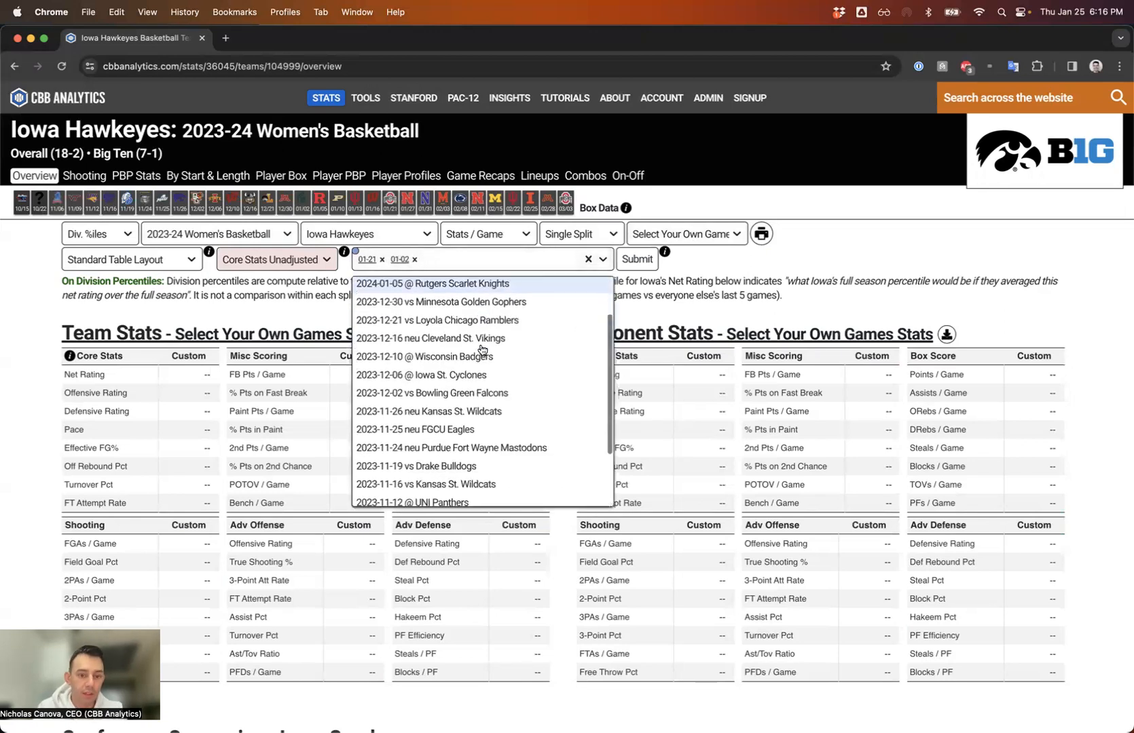
left_click(469, 391)
scroll(474, 370, "down", 3)
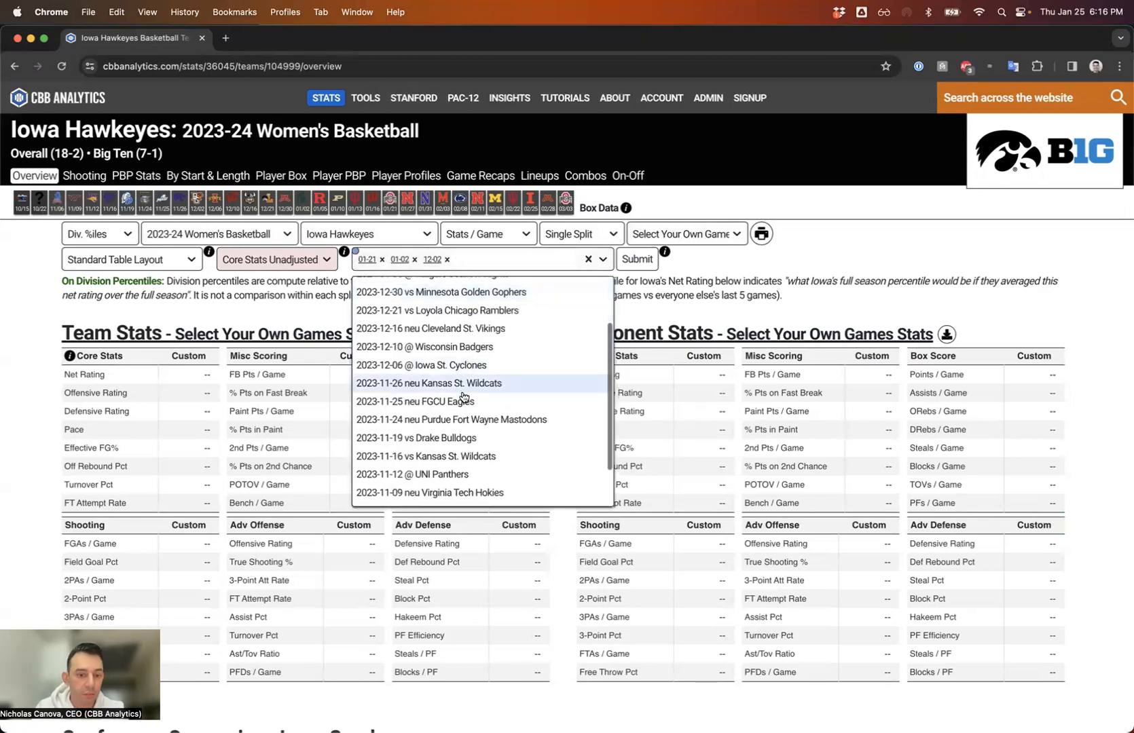
left_click(468, 380)
left_click(543, 258)
scroll(489, 360, "down", 5)
left_click(481, 382)
left_click(637, 263)
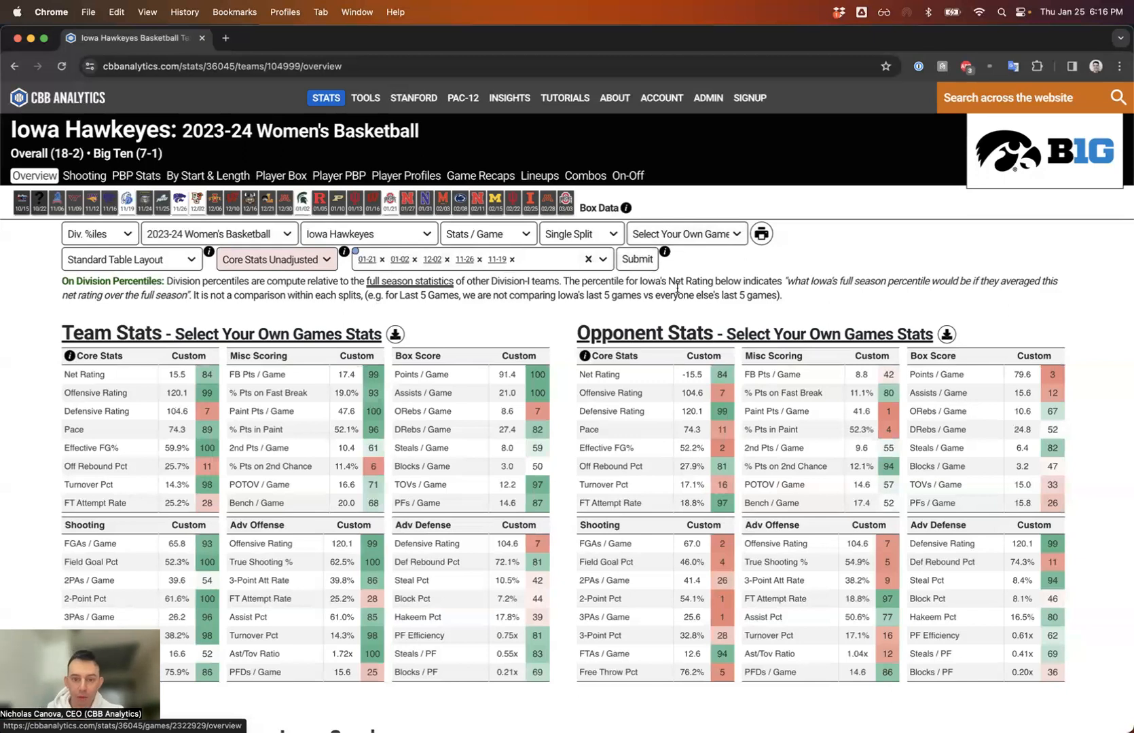
Switch from a single split to Multiple Splits and compare Iowa's Last 5 Games stats with the full season.
left_click(709, 238)
left_click(550, 303)
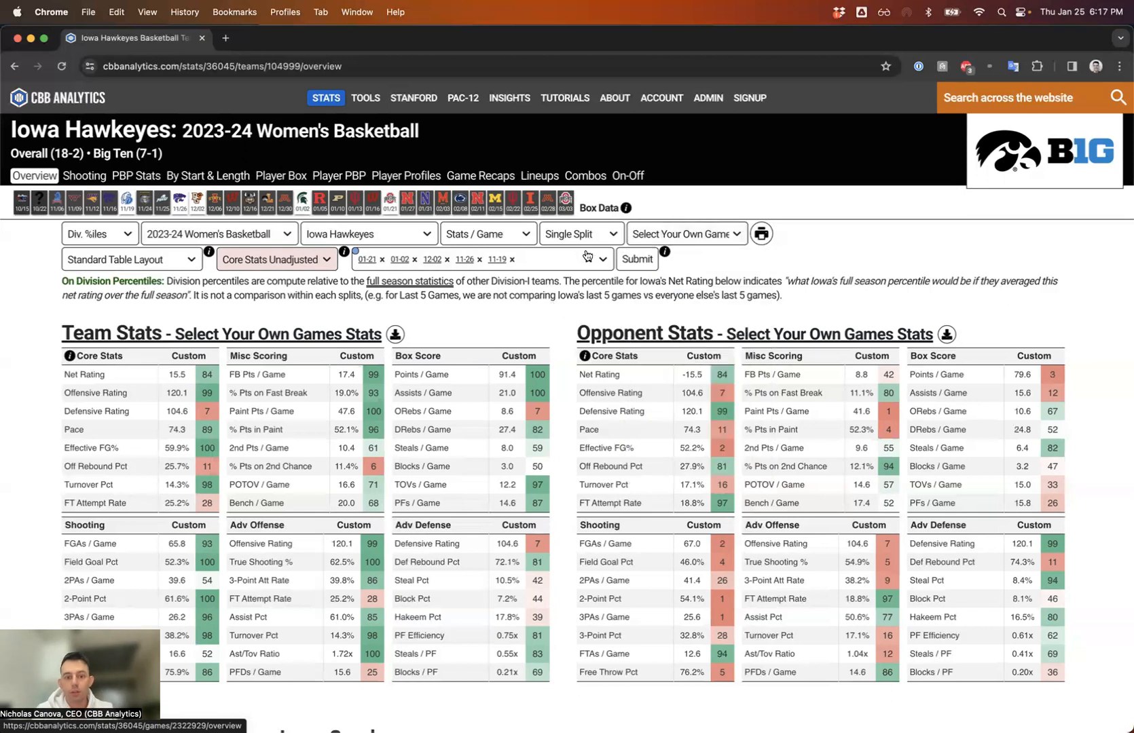
left_click(576, 239)
left_click(574, 280)
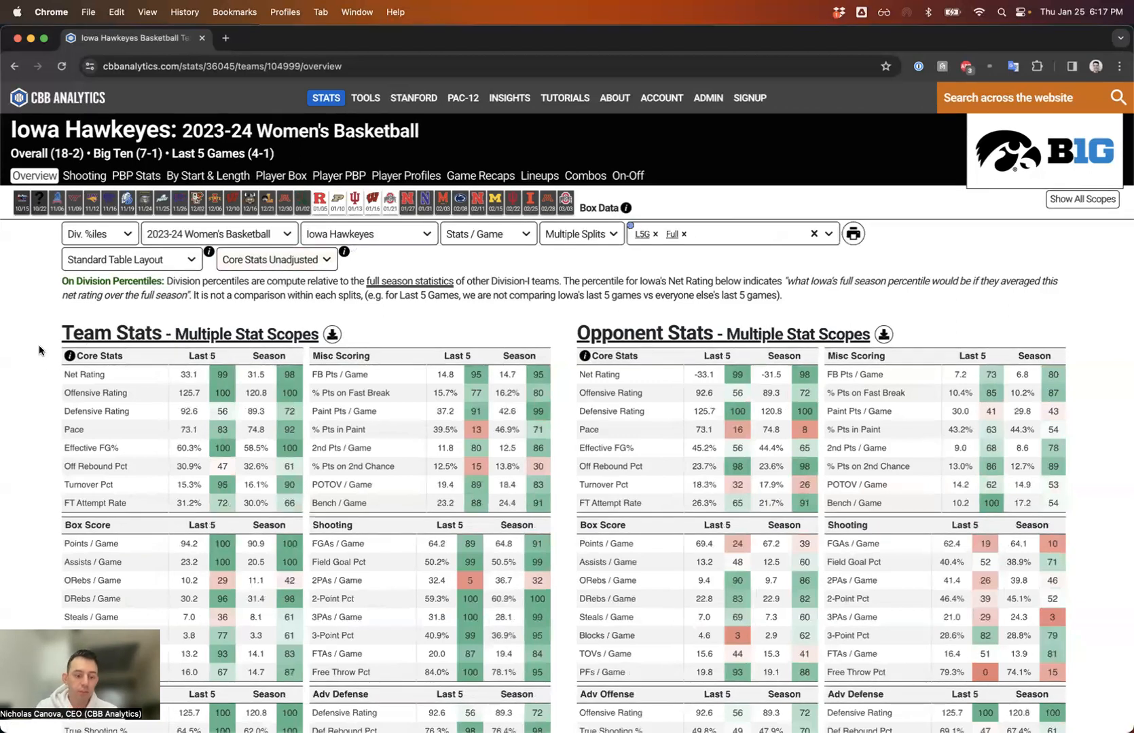
mouse_move(309, 515)
left_mouse_down()
mouse_move(18, 280)
mouse_move(59, 339)
left_mouse_up()
left_click_drag(56, 337, 206, 343)
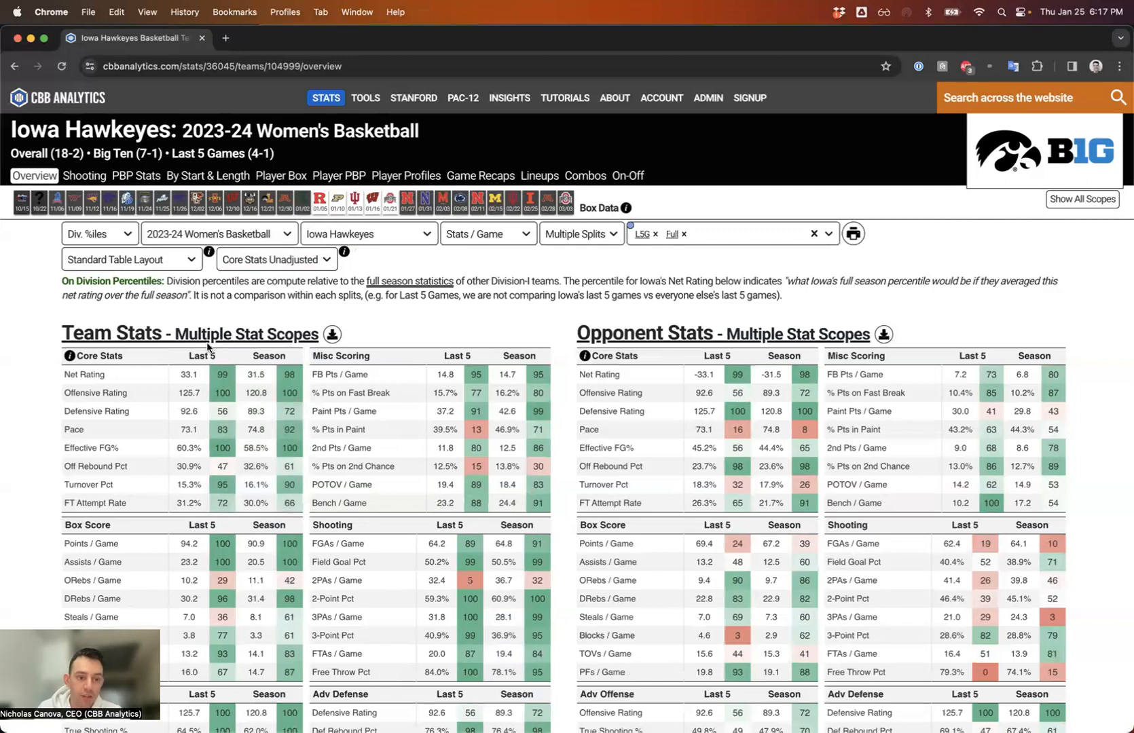
mouse_move(266, 358)
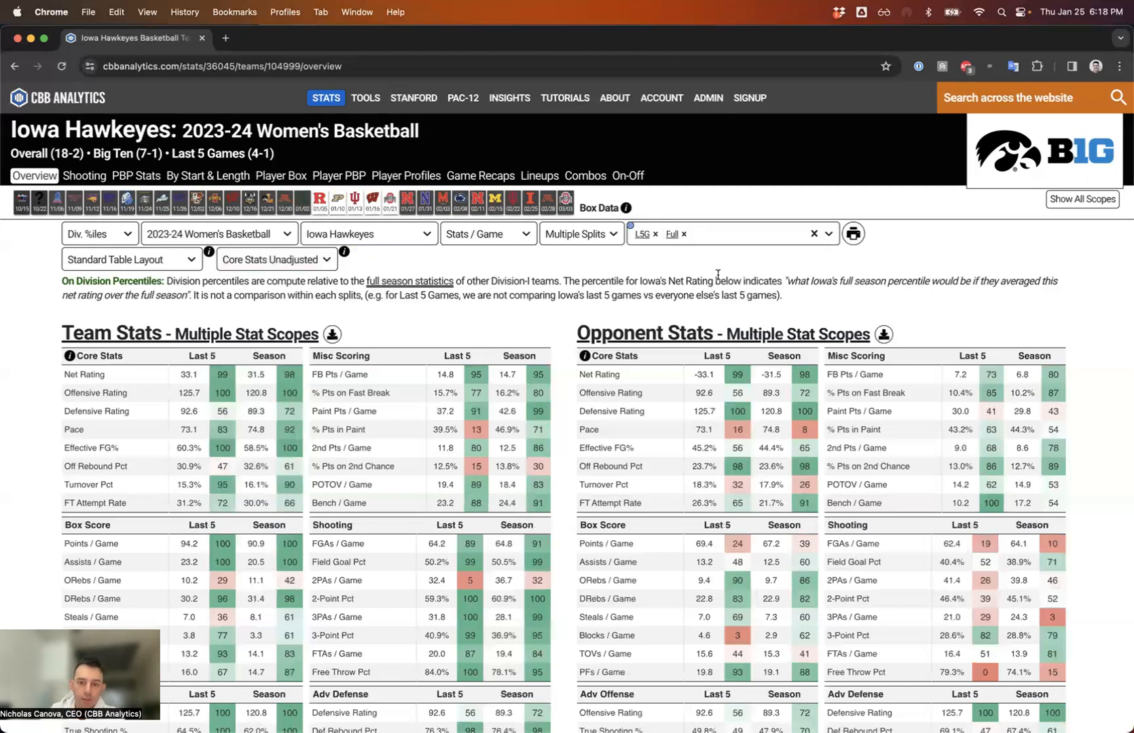
Return the stats to Single Split mode and set the split to Full Season.
left_click(576, 233)
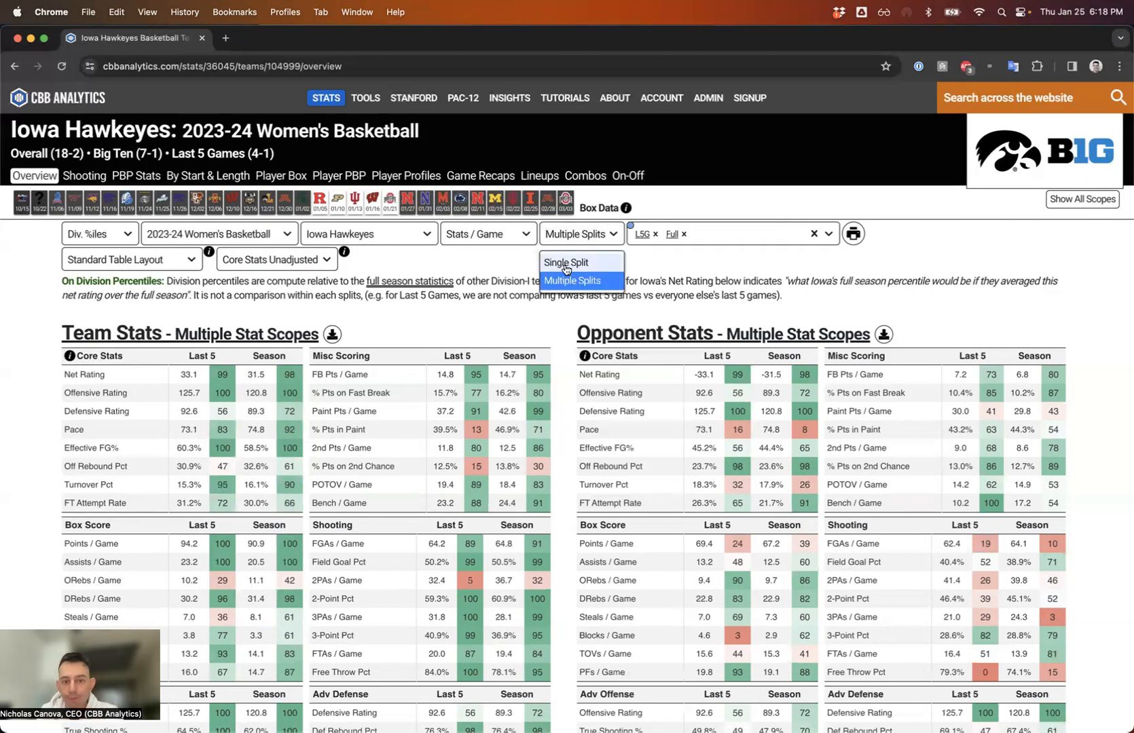
left_click(566, 263)
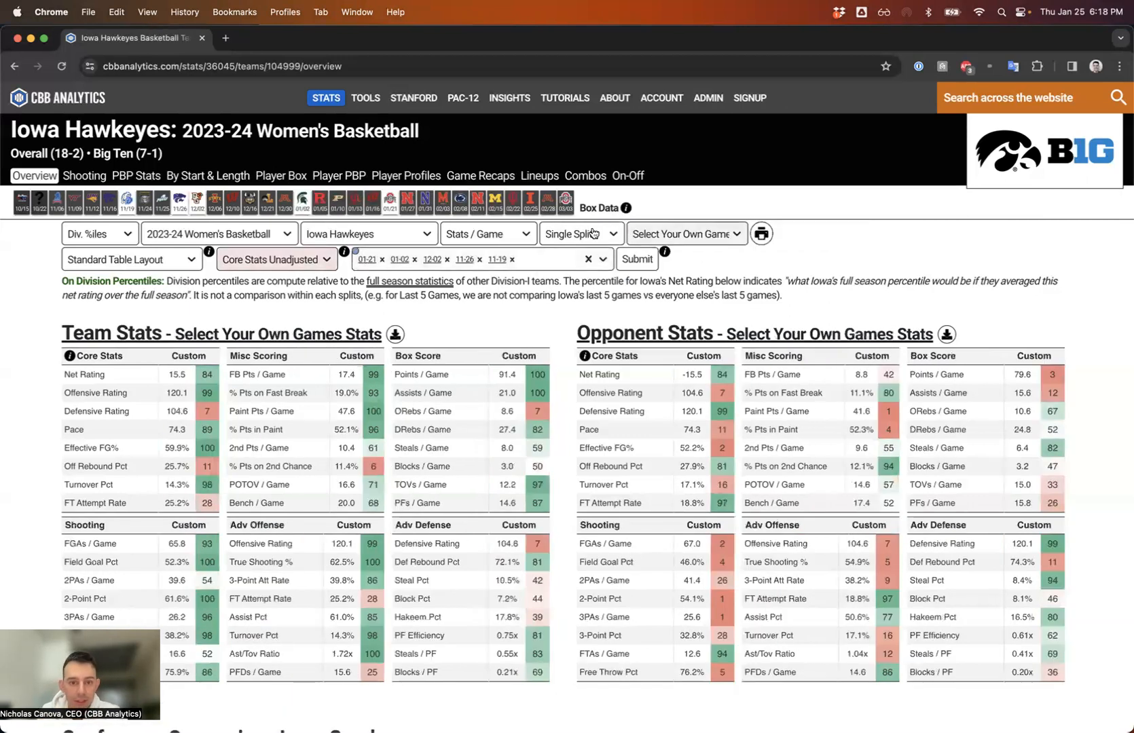
left_click(669, 234)
scroll(669, 292, "up", 5)
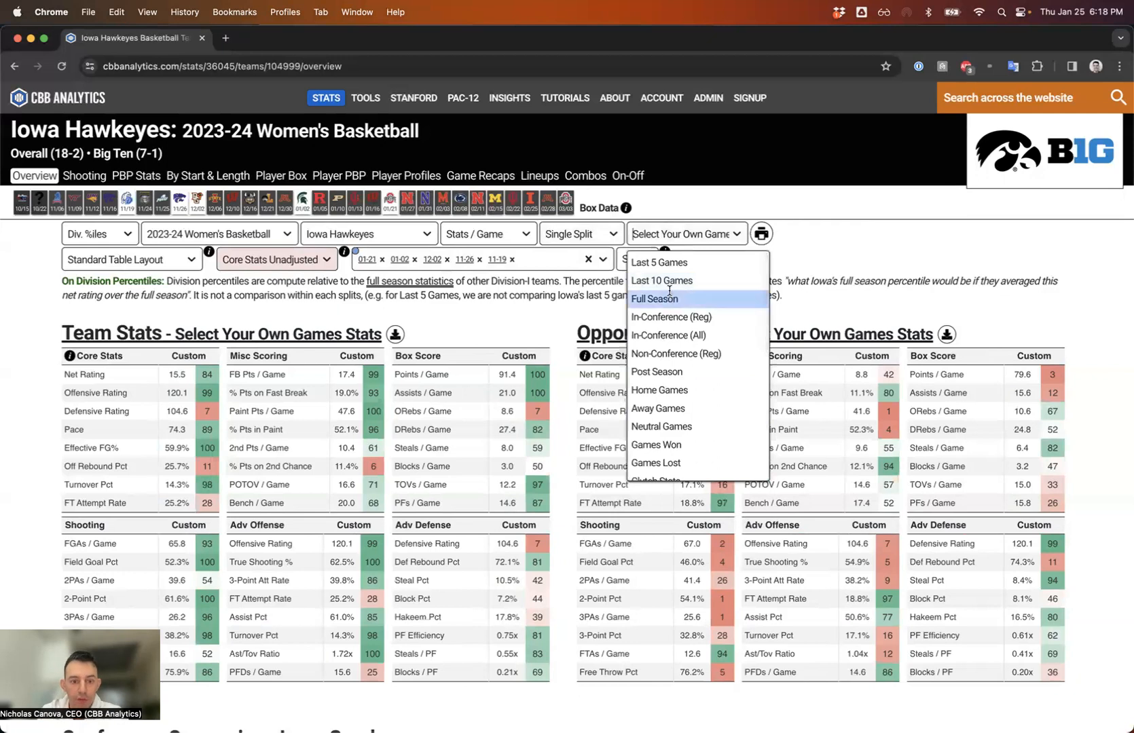
left_click(669, 298)
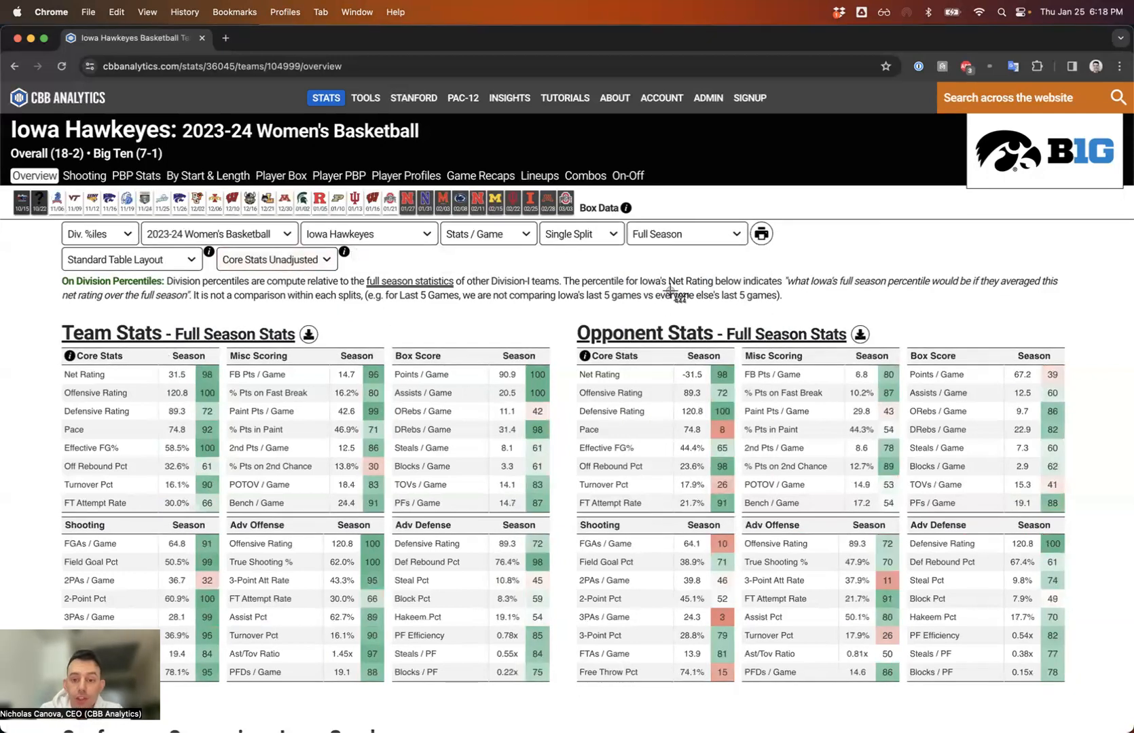
Examine the full-season Team Stats and Opponent Stats tables, and view the opponent's FT Attempt Rate definition.
left_click_drag(1077, 691, 561, 311)
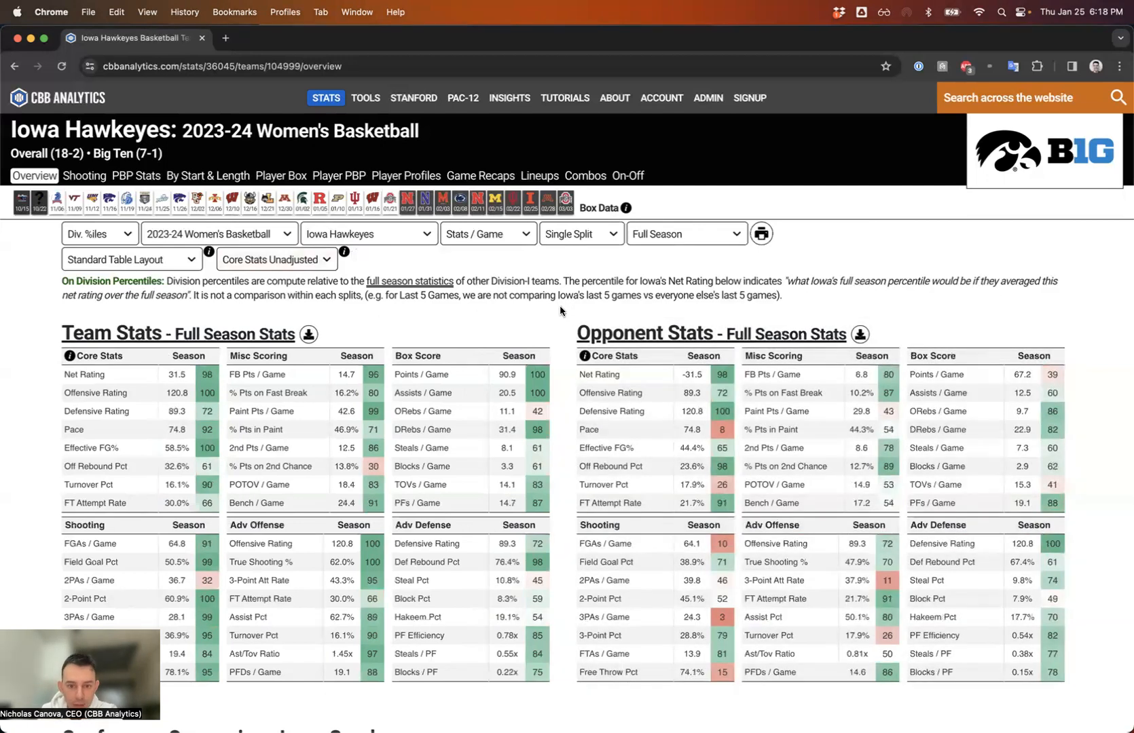
mouse_move(792, 583)
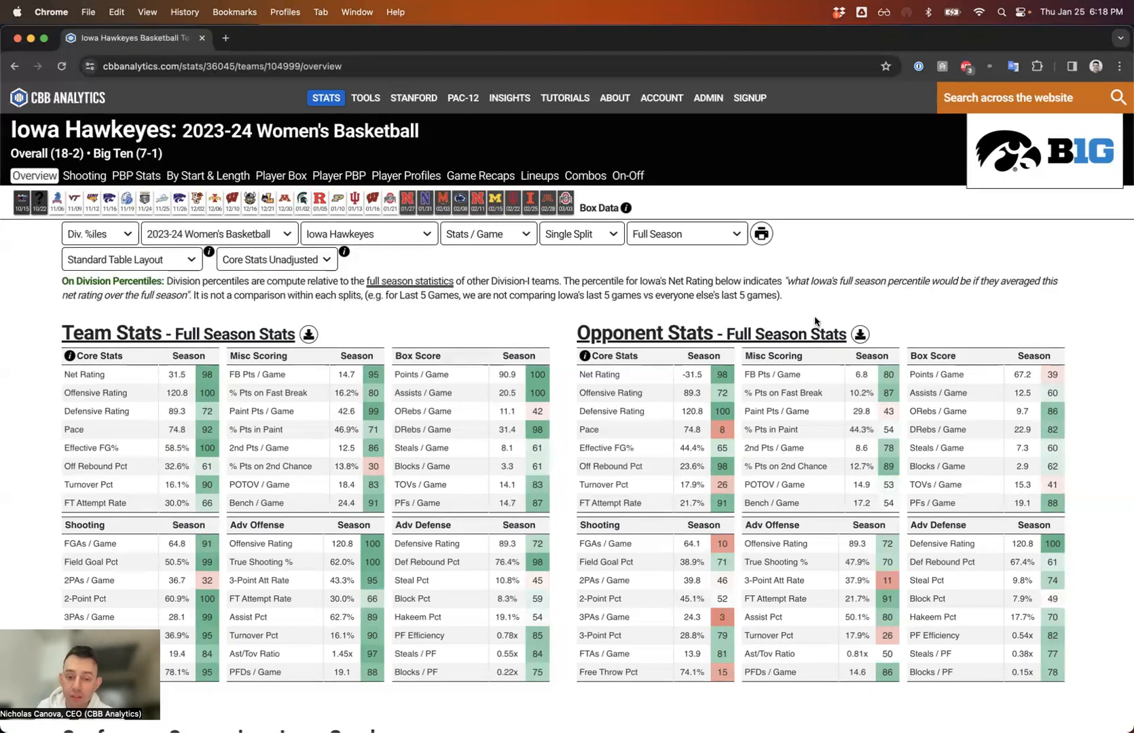
scroll(555, 345, "down", 1)
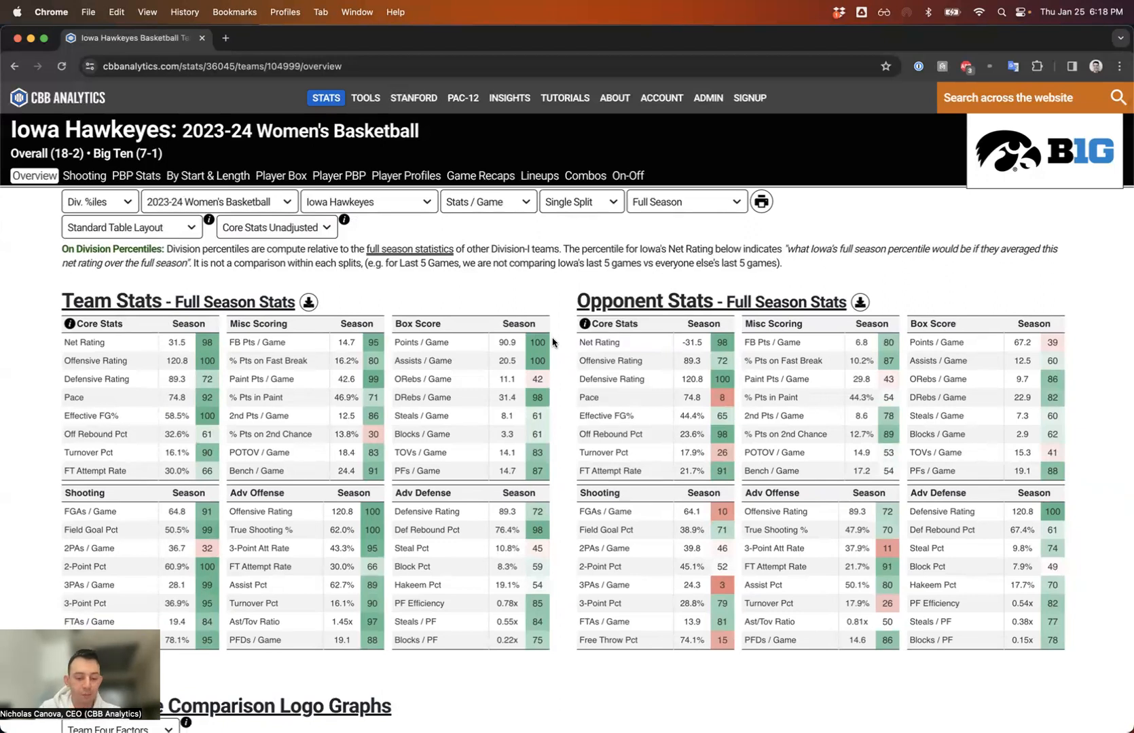
key("super+shift+4")
left_click_drag(553, 653, 386, 587)
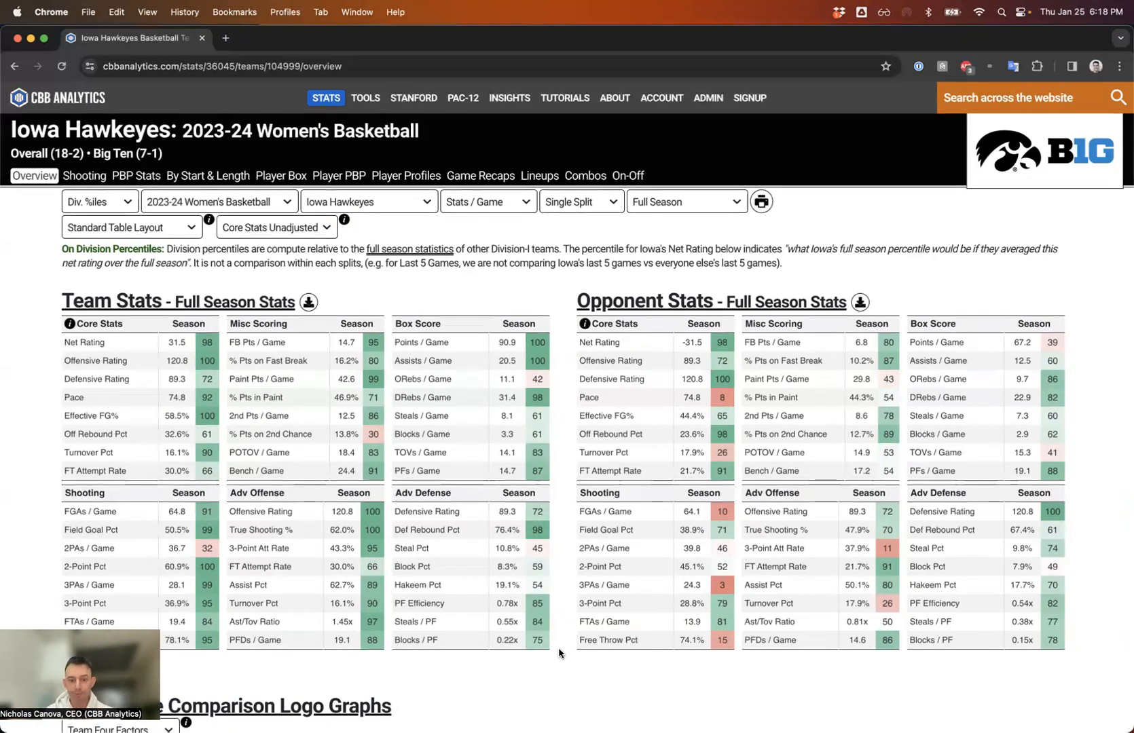
mouse_move(609, 471)
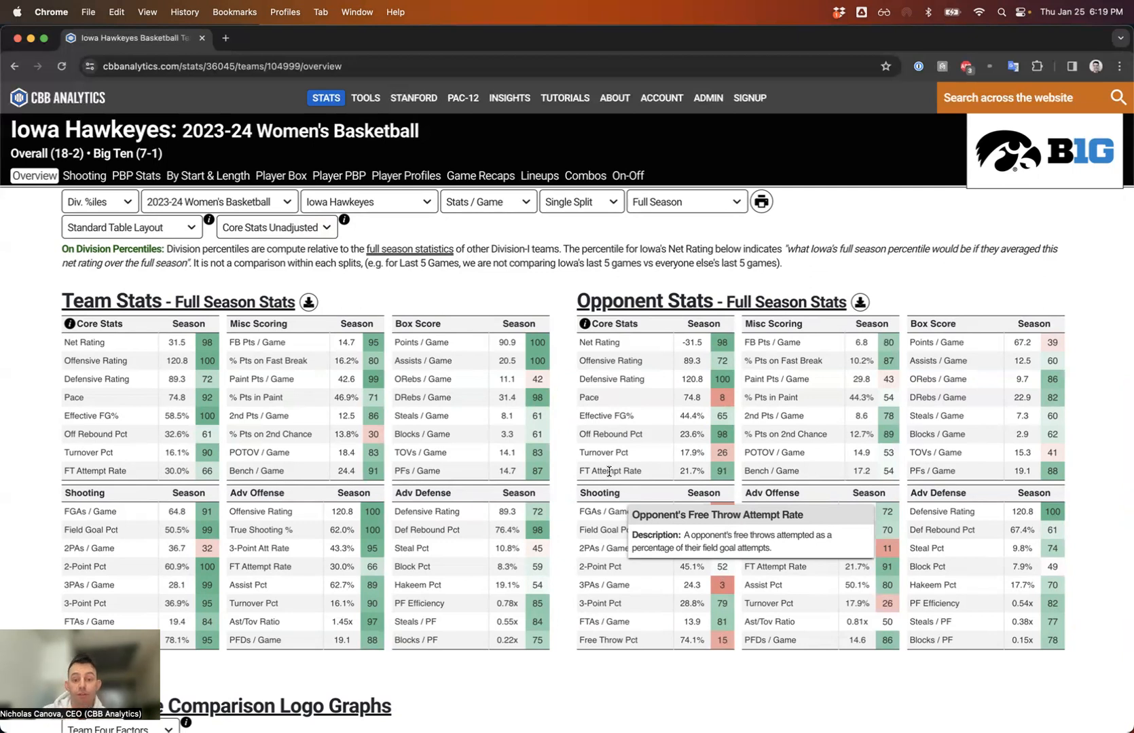
scroll(562, 357, "up", 2)
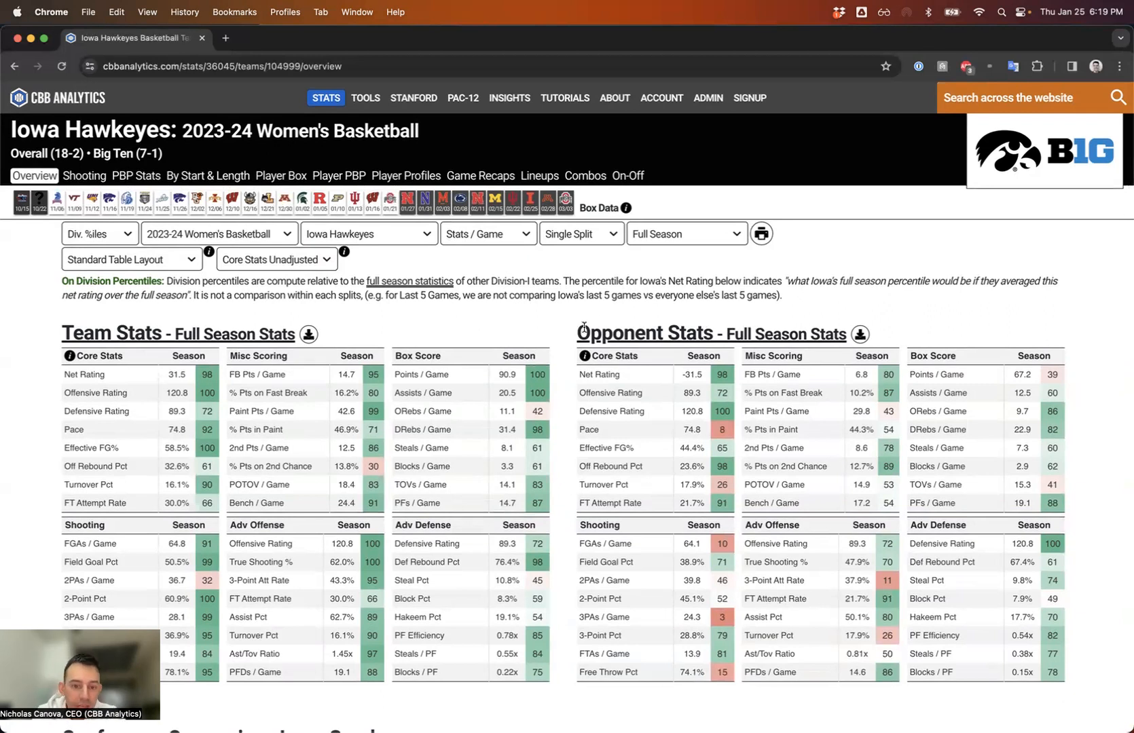
Open Iowa's Shooting page and review the offensive and defensive shooting profiles, including the defensive heat map and zone charts.
left_click(84, 175)
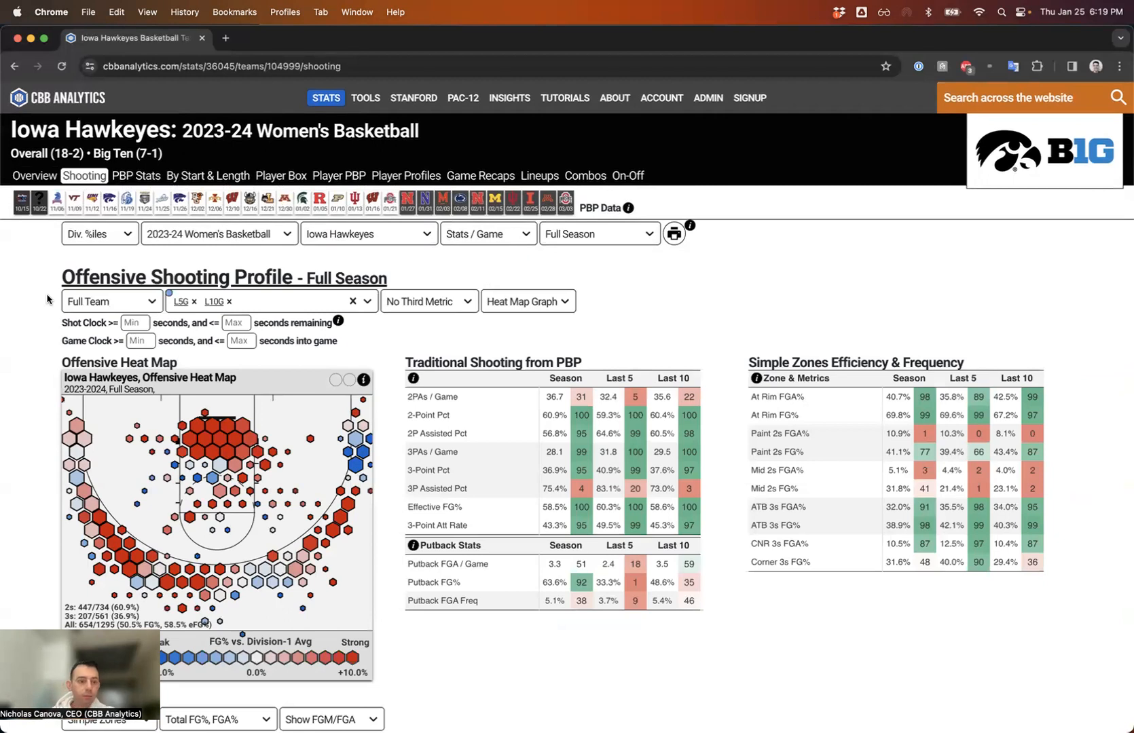
triple_click(68, 277)
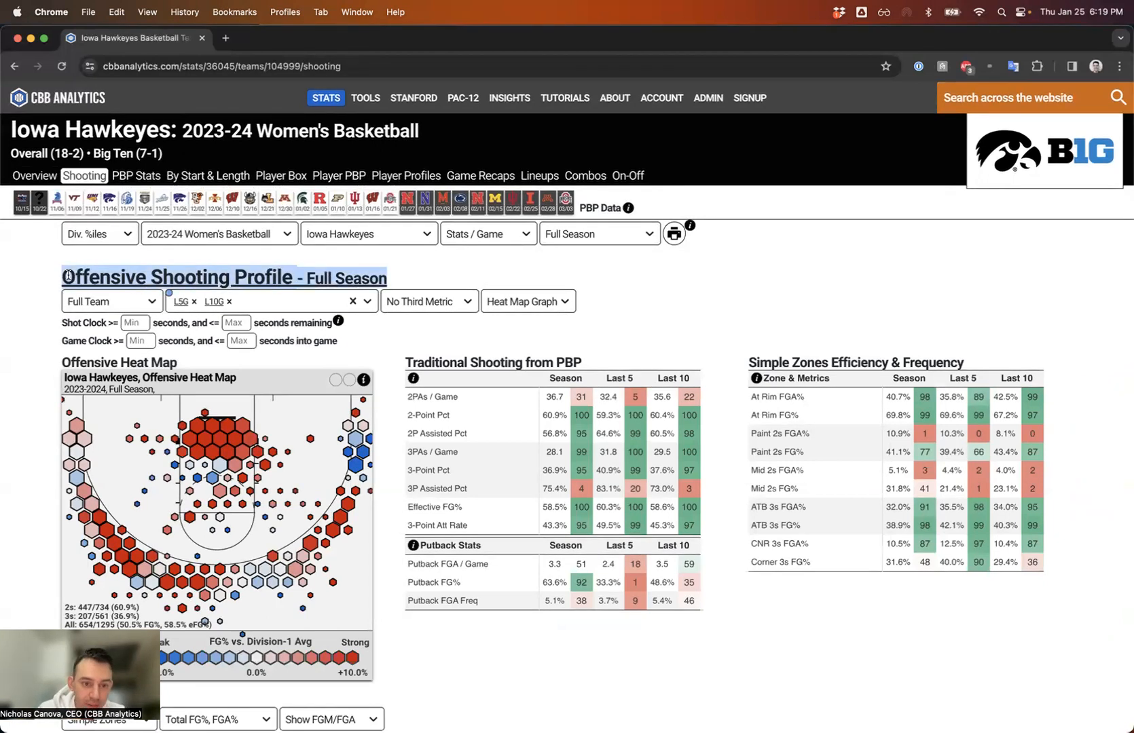
scroll(69, 277, "down", 4)
scroll(69, 276, "down", 15)
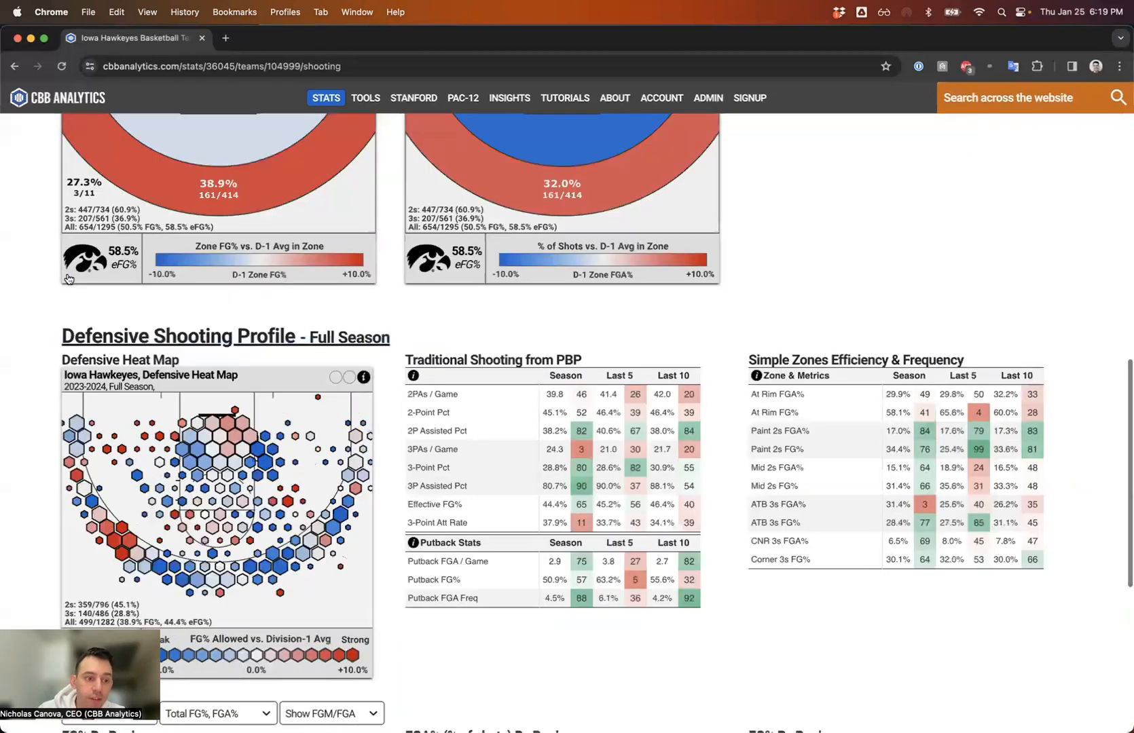
scroll(62, 323, "down", 1)
triple_click(62, 315)
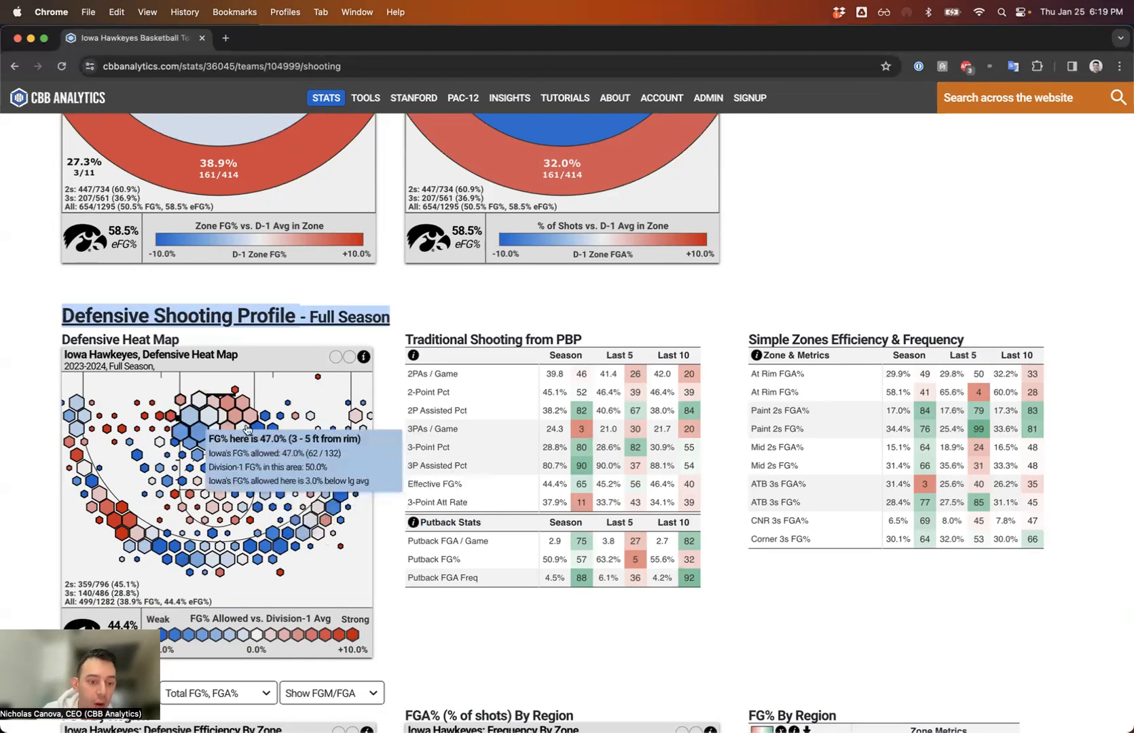
mouse_move(374, 449)
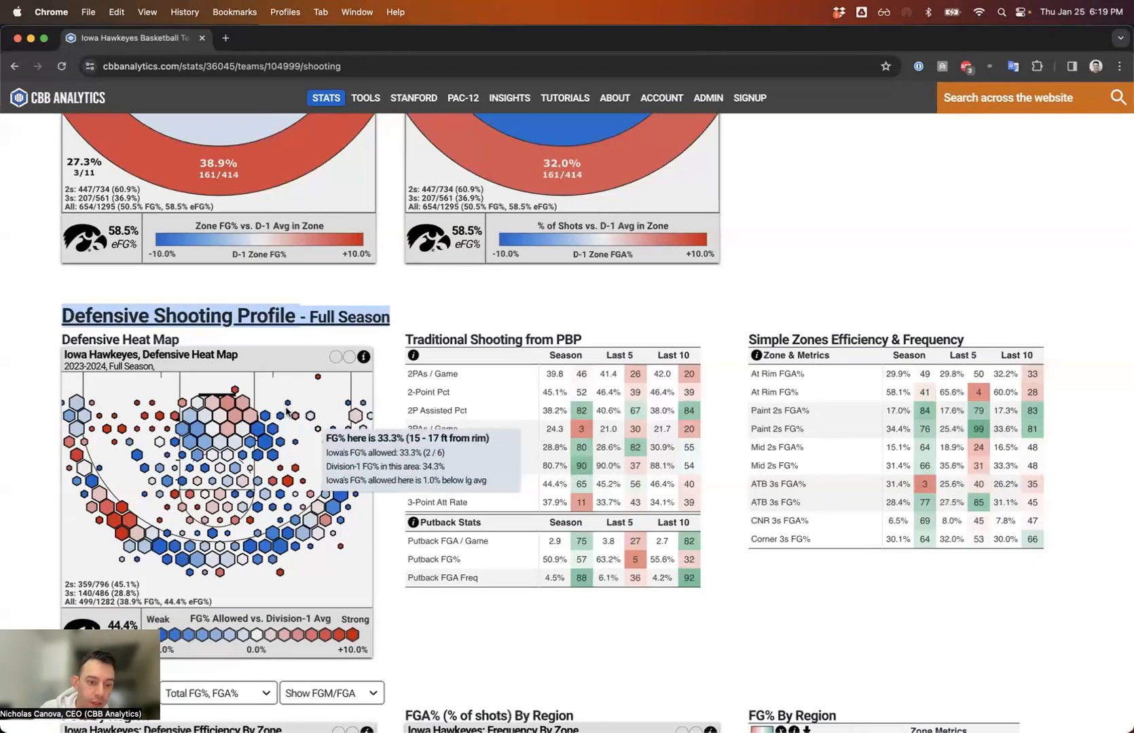
scroll(395, 421, "down", 5)
scroll(394, 420, "down", 2)
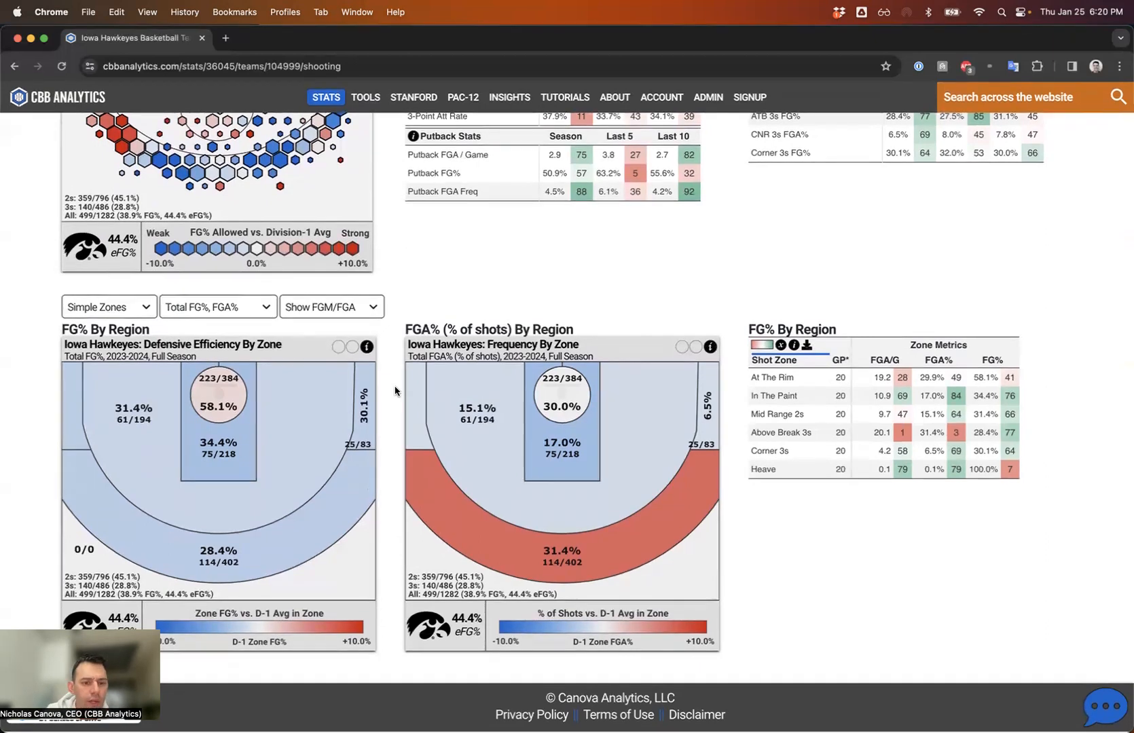
Set the offensive shooting zone charts to Medium Zones and view the details of the Left Elbow 2 zone.
scroll(395, 391, "up", 8)
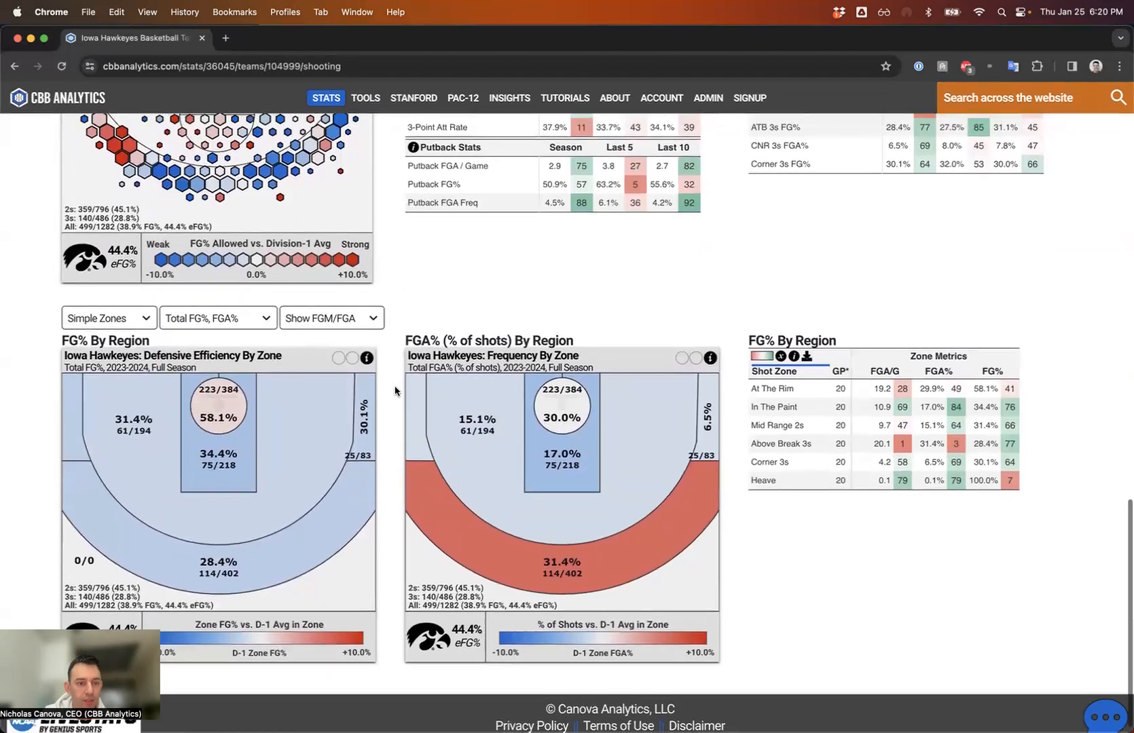
scroll(395, 391, "up", 2)
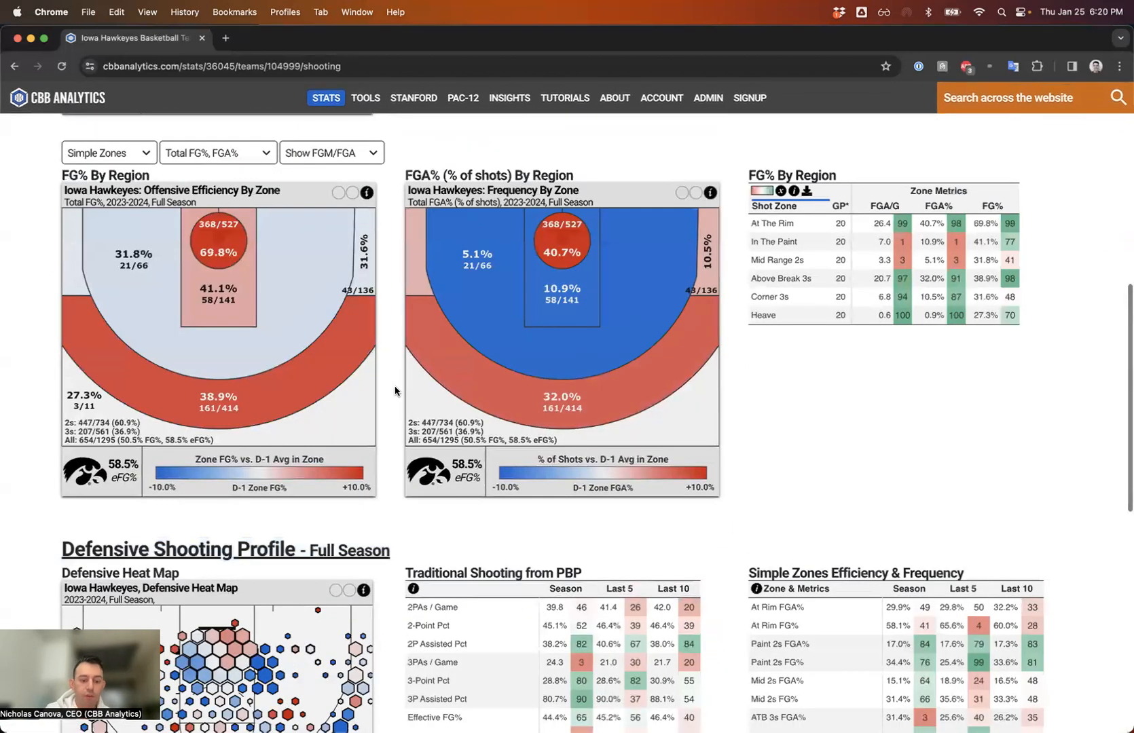
key("super+shift+4")
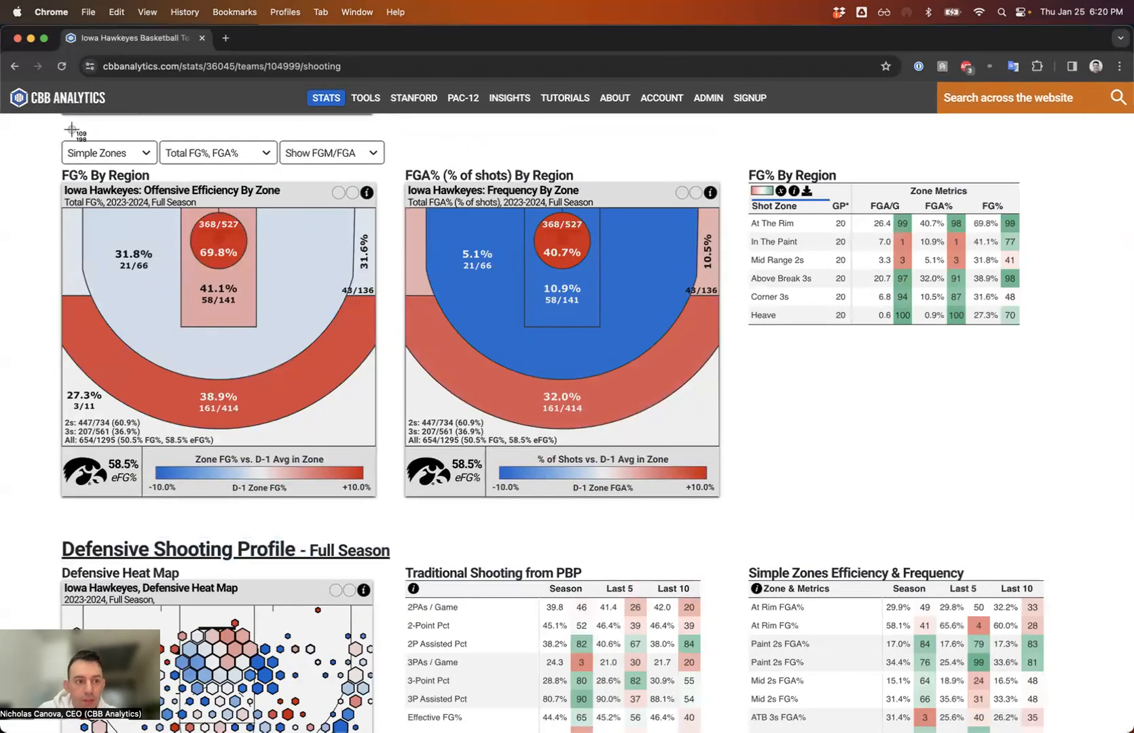
left_click(92, 155)
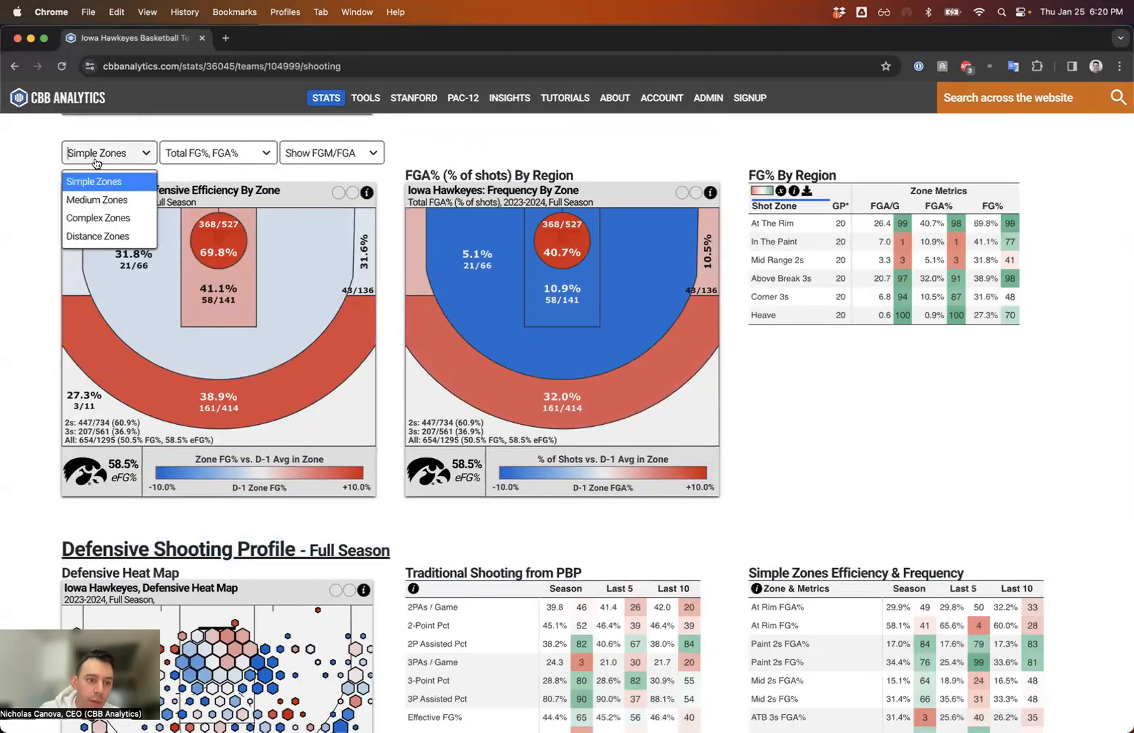
left_click(98, 200)
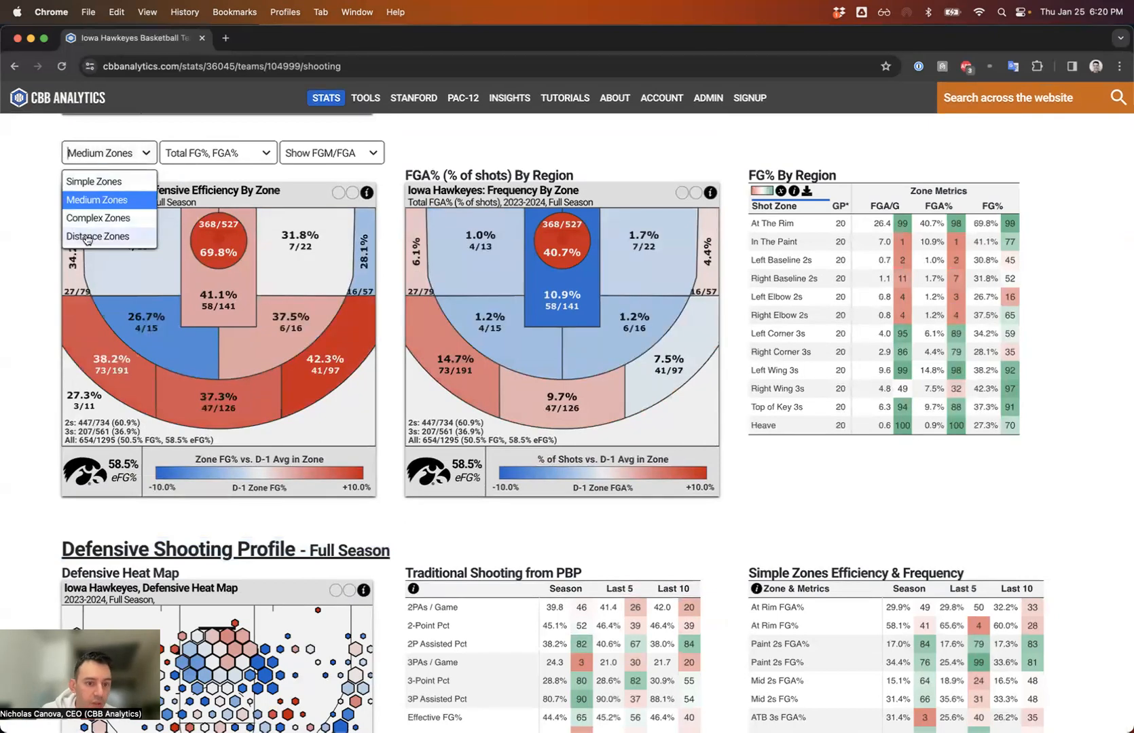
mouse_move(213, 350)
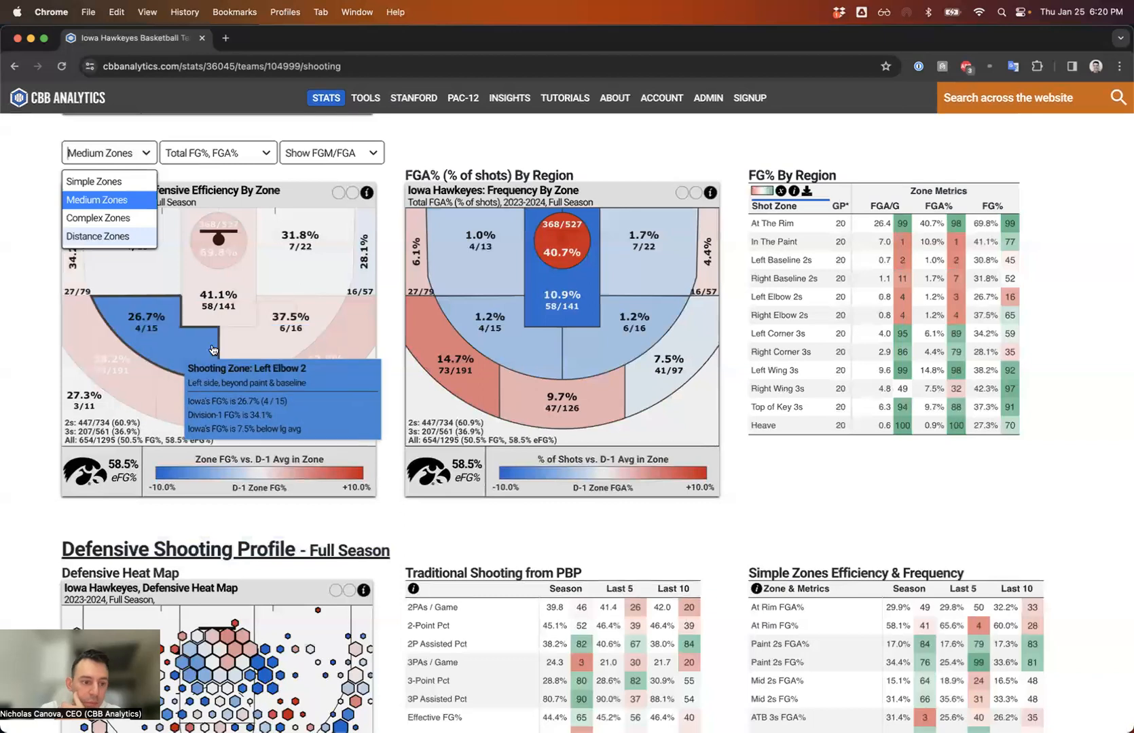
Preview the offensive shooting zone charts in Distance Zones and return them to Simple Zones.
left_click(102, 237)
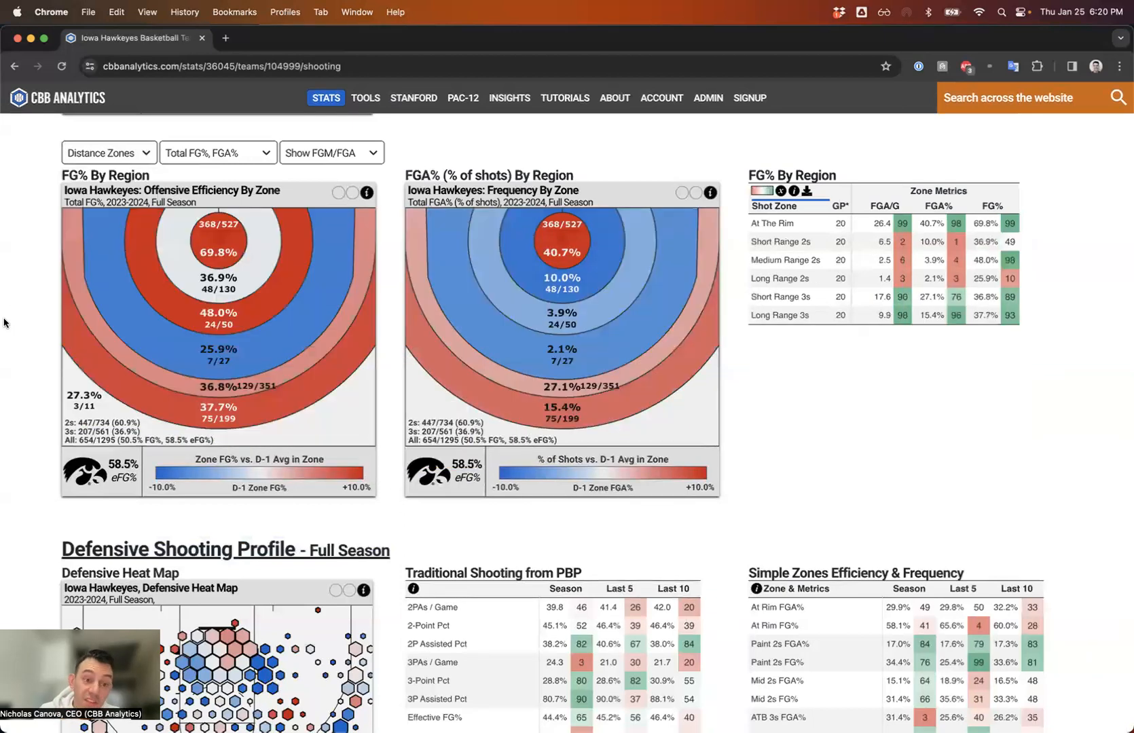
left_click(95, 153)
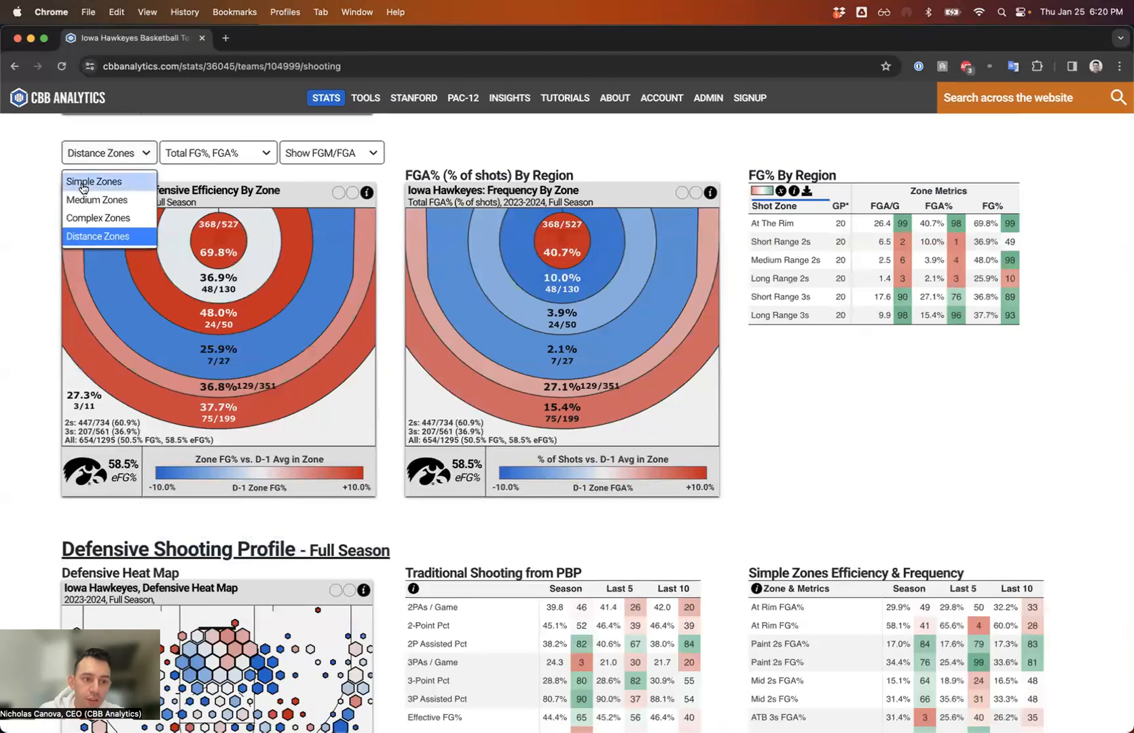
left_click(78, 182)
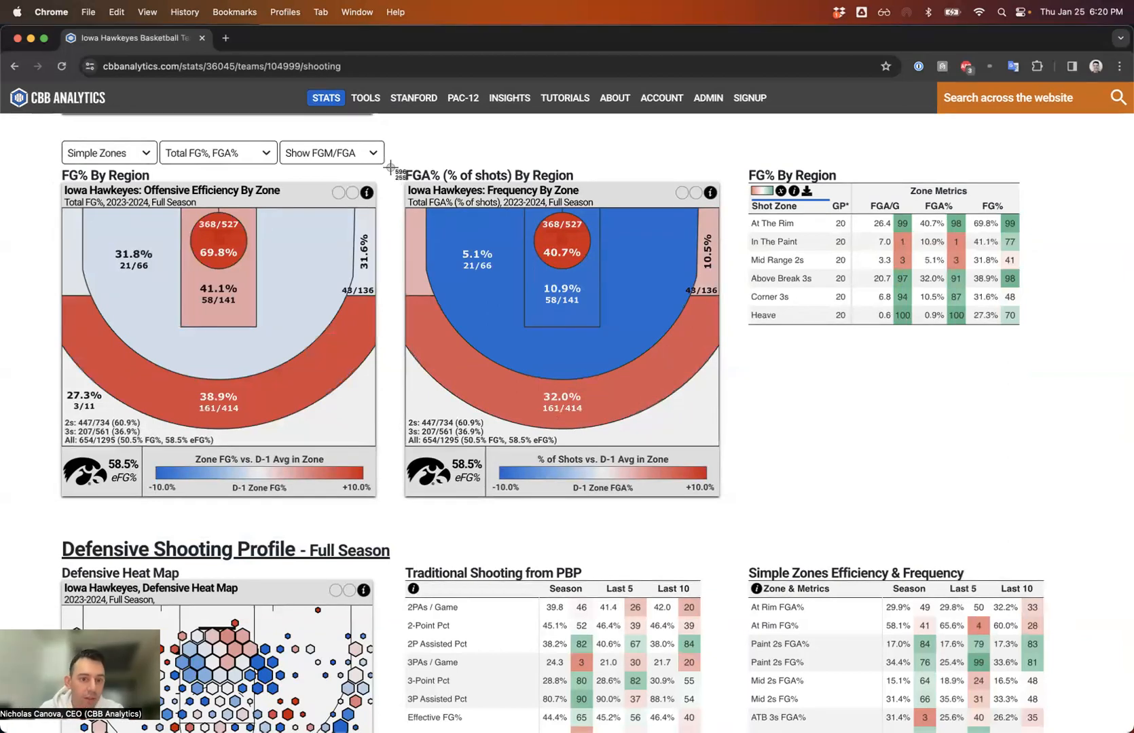
Examine the FG% By Region chart, including its Above Break 3s zone details and the Zone FG% vs. D-1 Avg legend.
left_click_drag(391, 167, 393, 512)
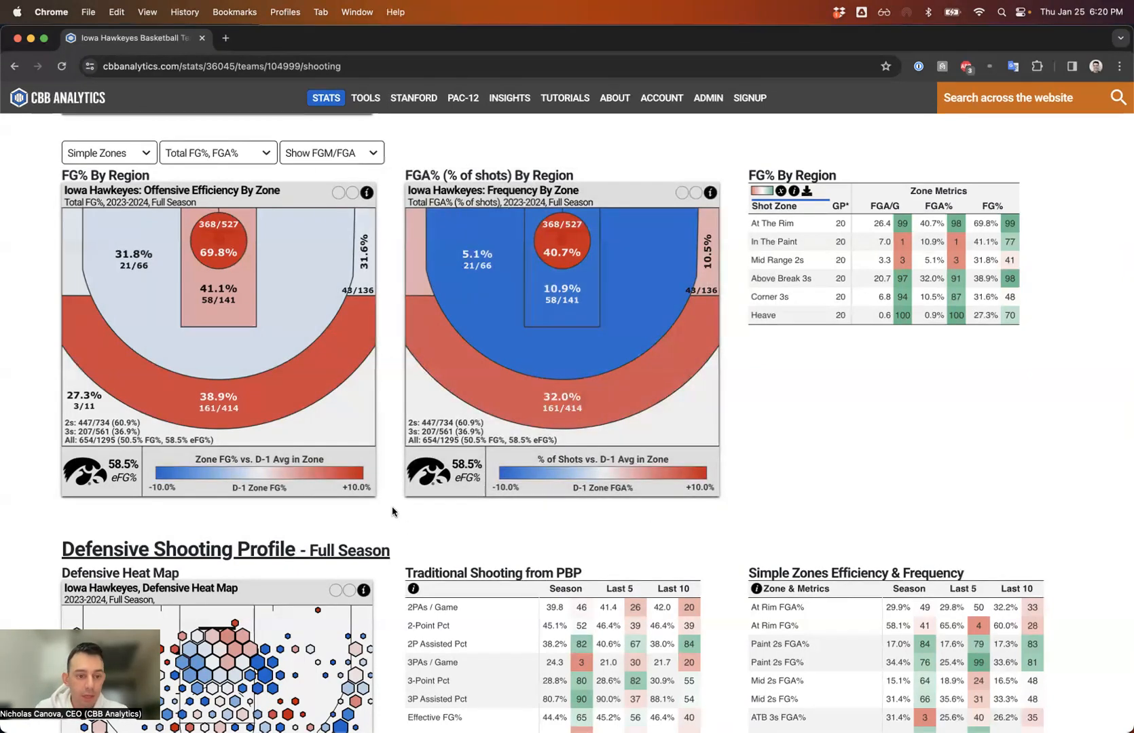
mouse_move(89, 306)
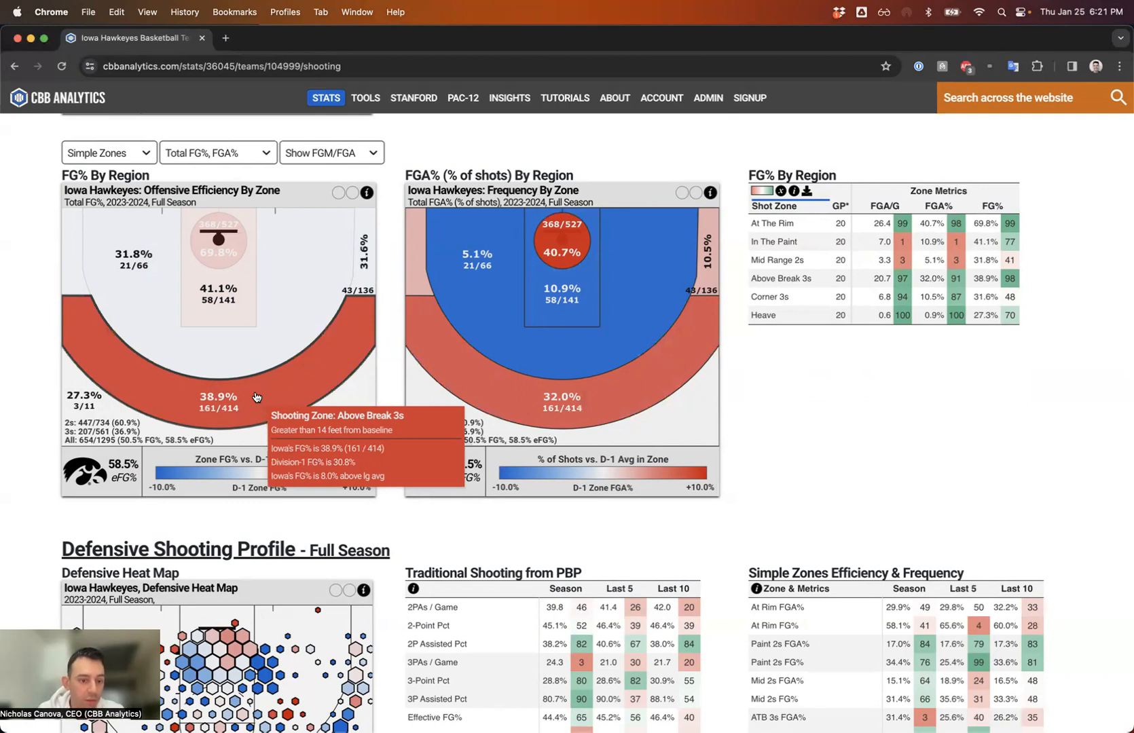
left_click_drag(335, 459, 188, 461)
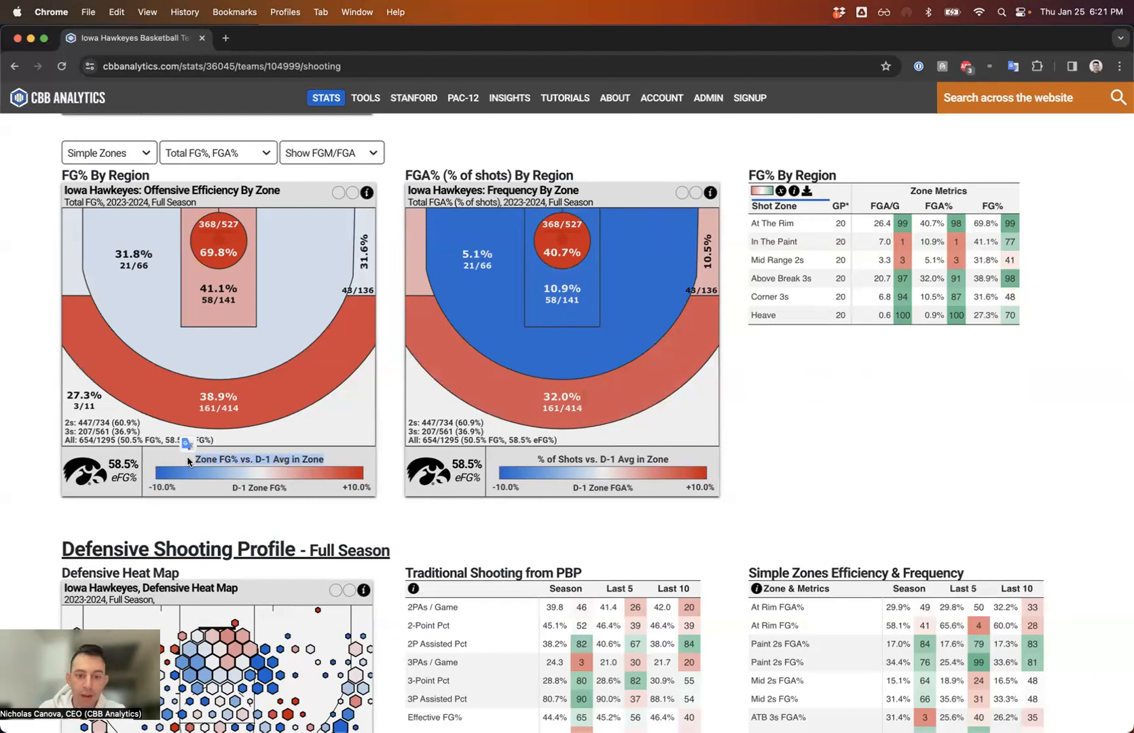
left_click(800, 409)
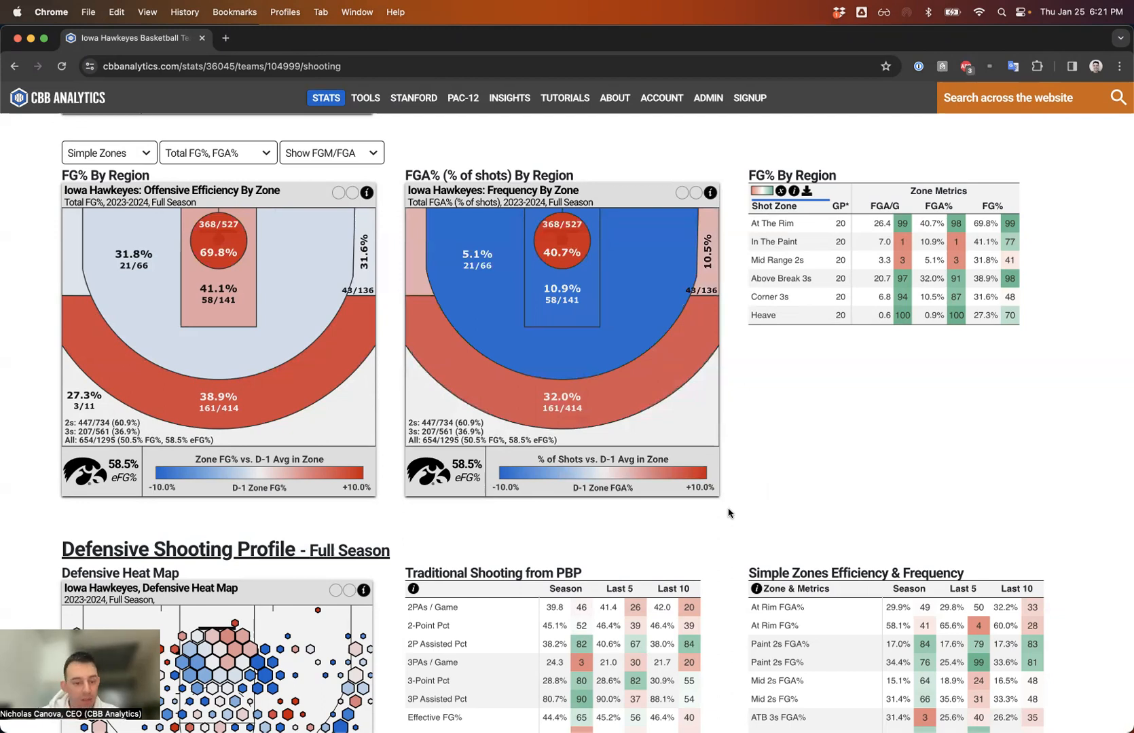
Preview the printable Shooting page with Save as PDF as the destination, review its offensive and defensive pages, and close the preview.
scroll(20, 317, "up", 7)
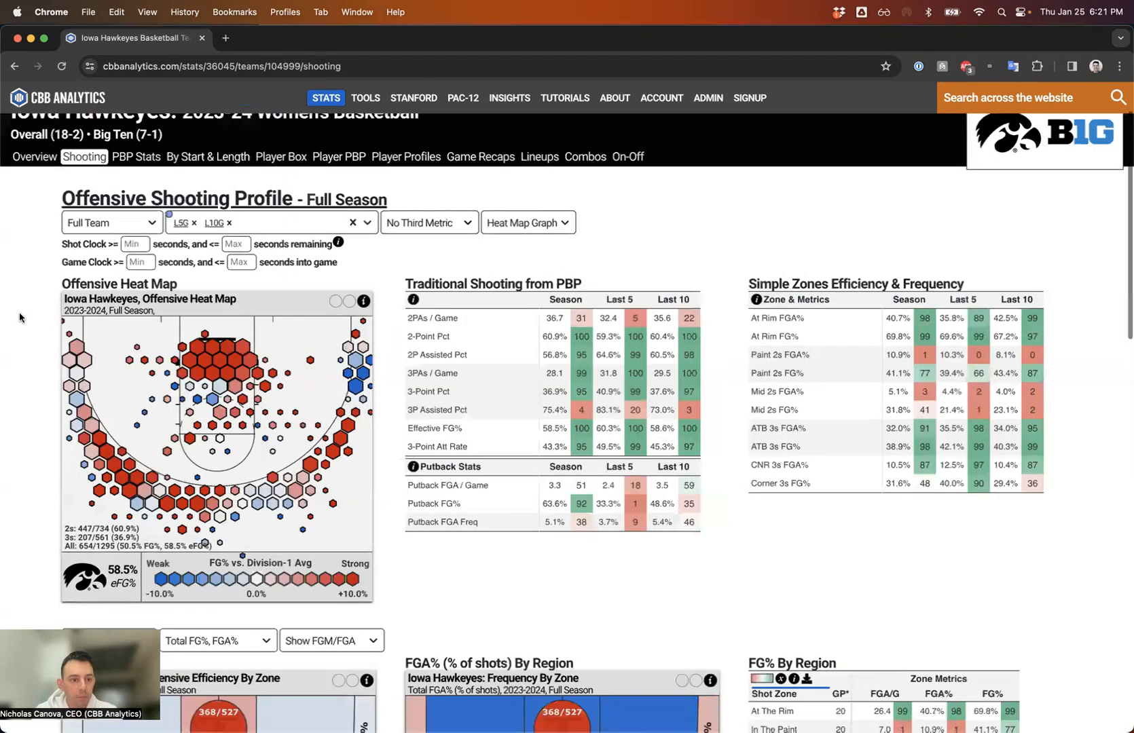
scroll(19, 317, "up", 1)
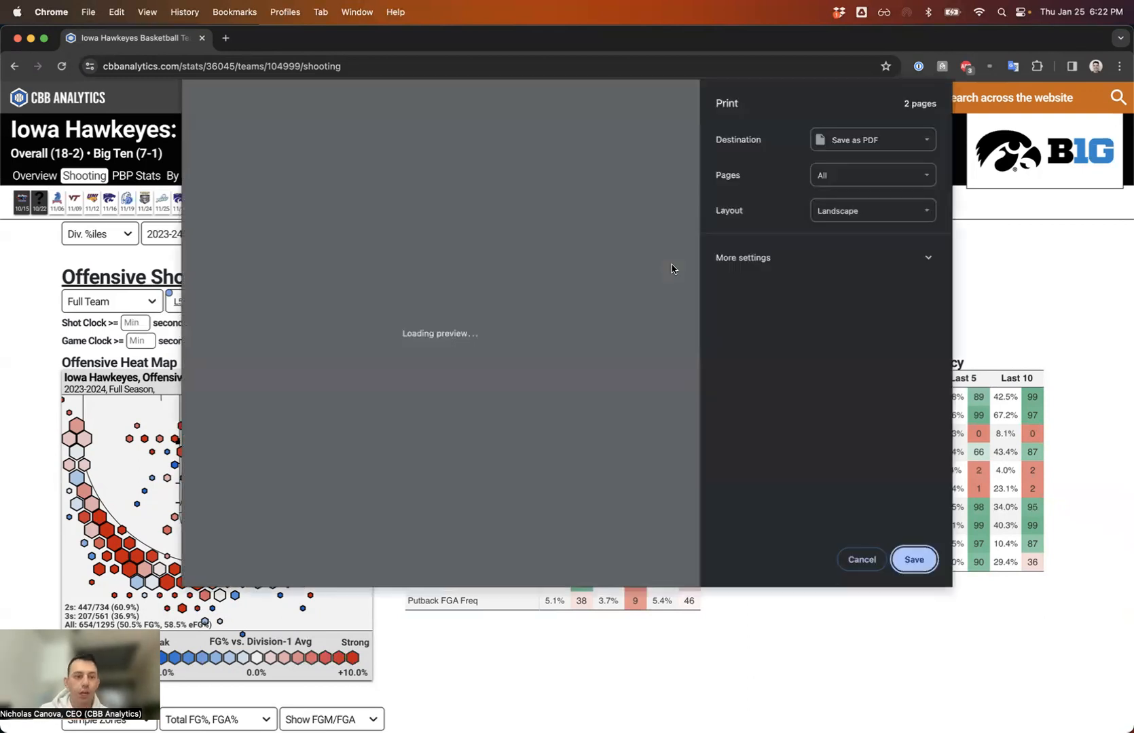
left_click(871, 142)
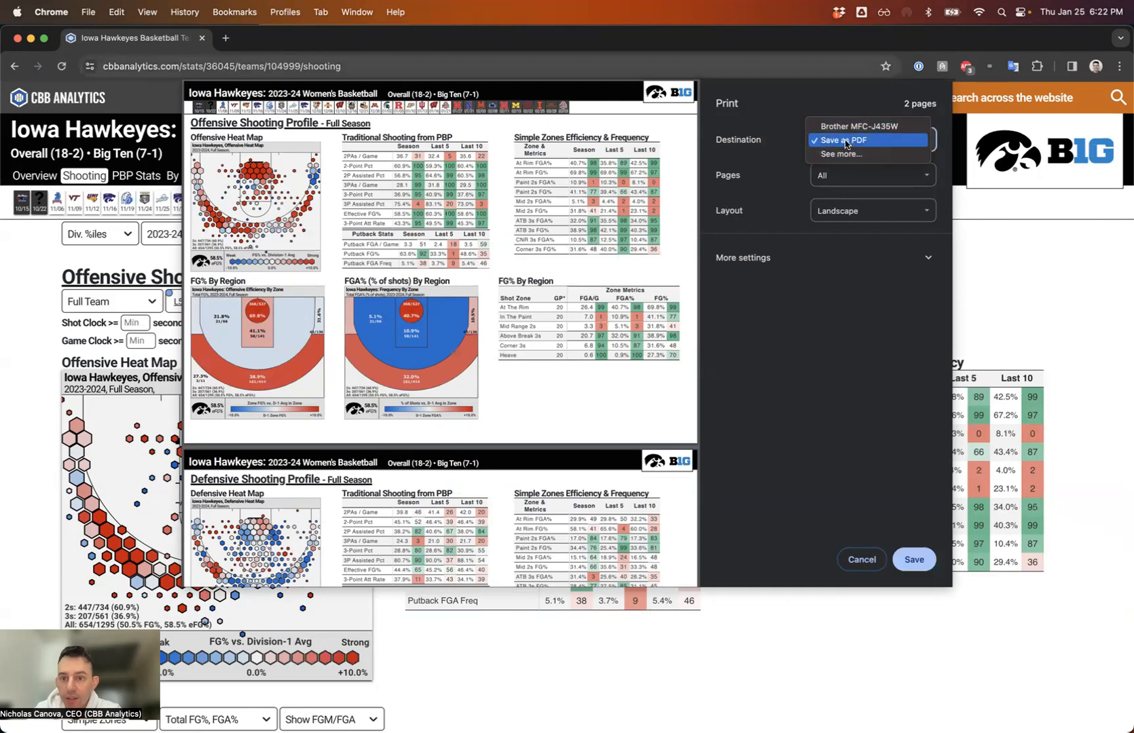
left_click(845, 144)
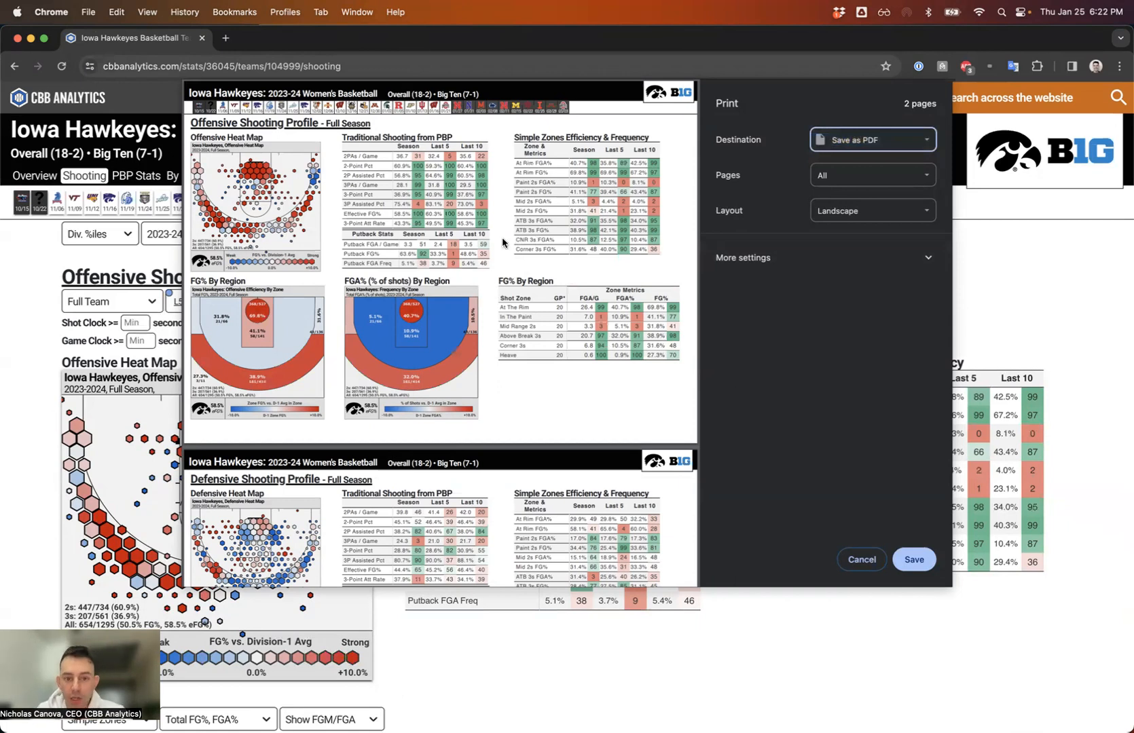
scroll(501, 236, "down", 5)
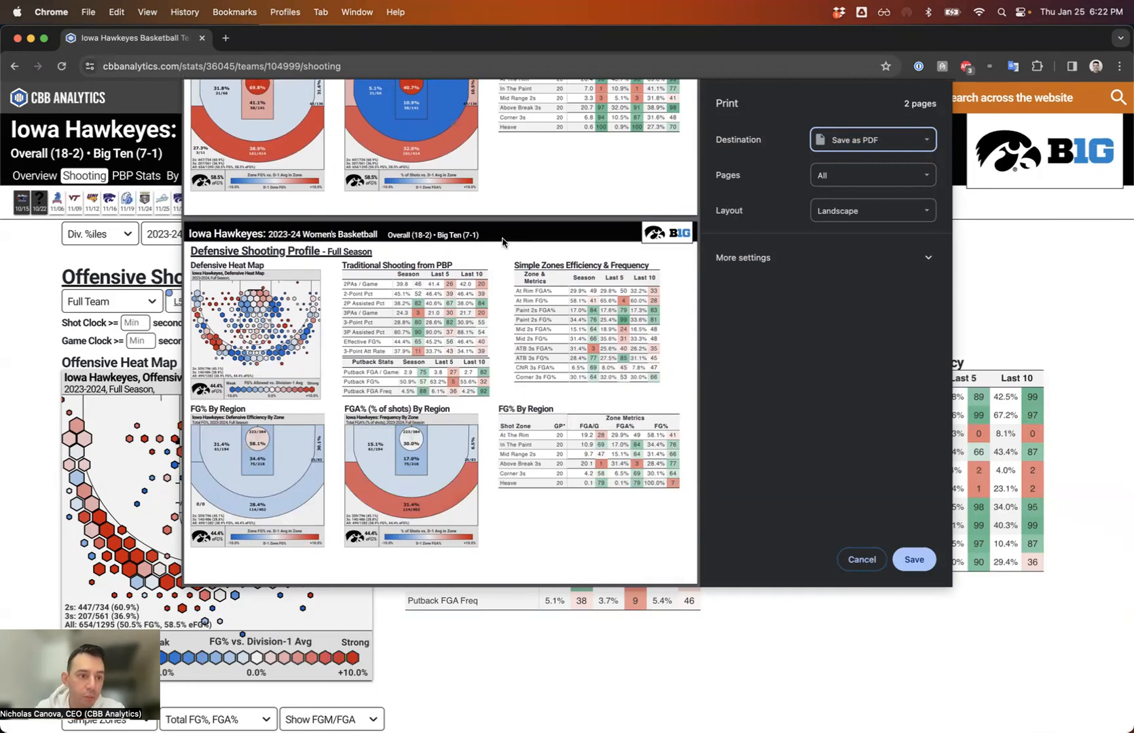
key("Escape")
Highlight the row of Iowa team pages, open Player Profiles and look through Caitlin Clark's one-pager.
left_click_drag(604, 177, 10, 176)
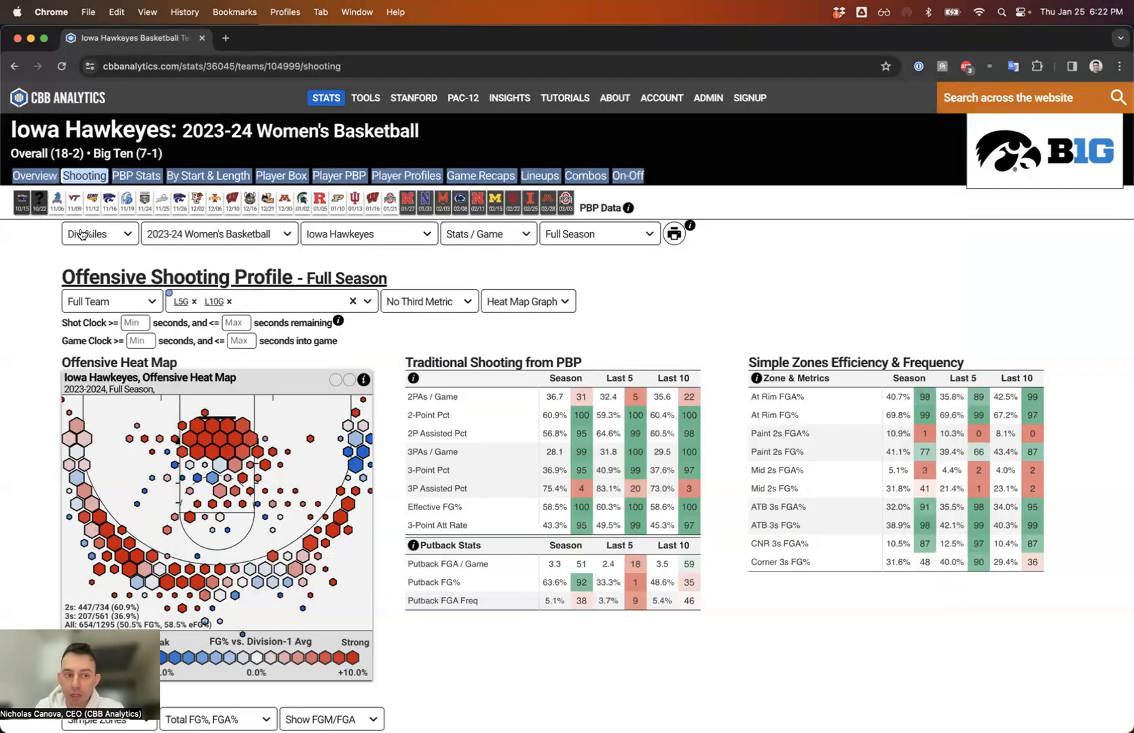
left_click(28, 279)
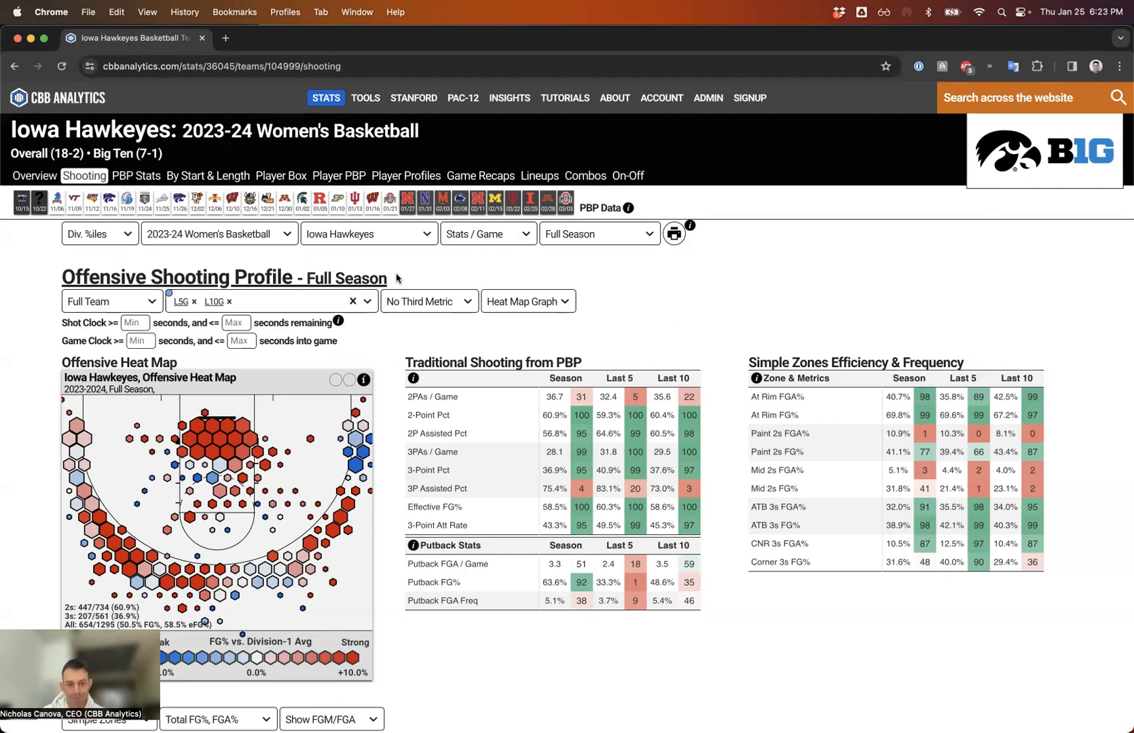
left_click(400, 178)
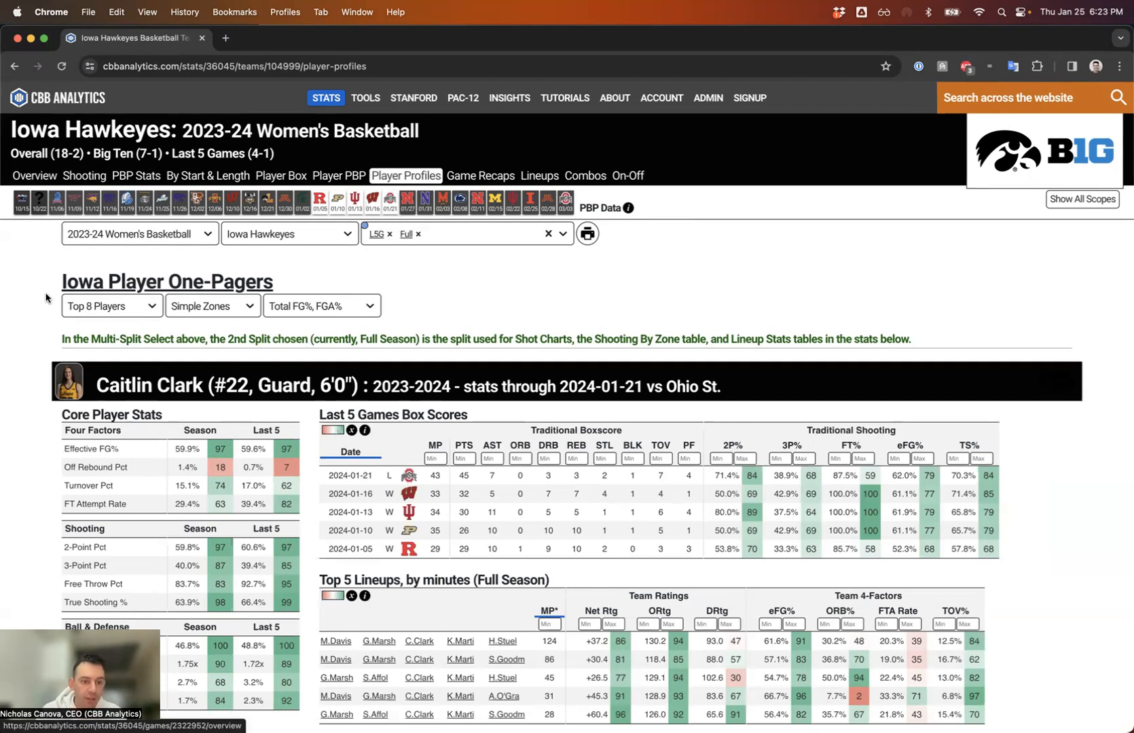
scroll(45, 298, "down", 6)
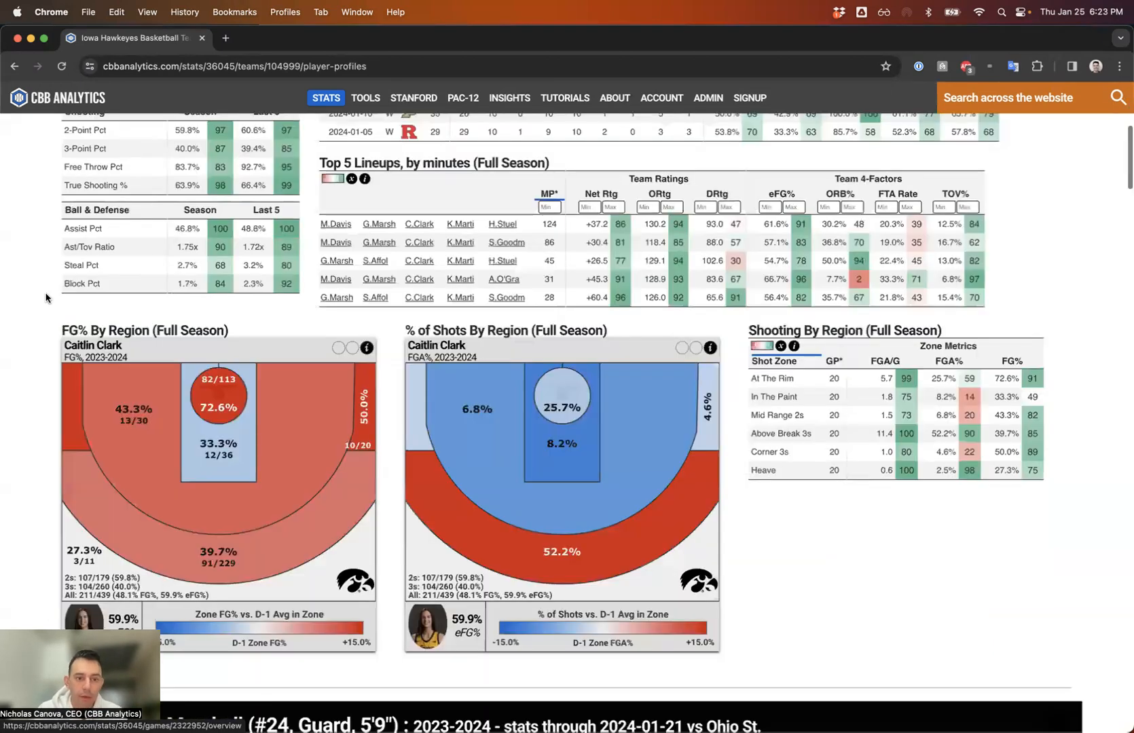
scroll(46, 297, "up", 5)
scroll(204, 238, "down", 2)
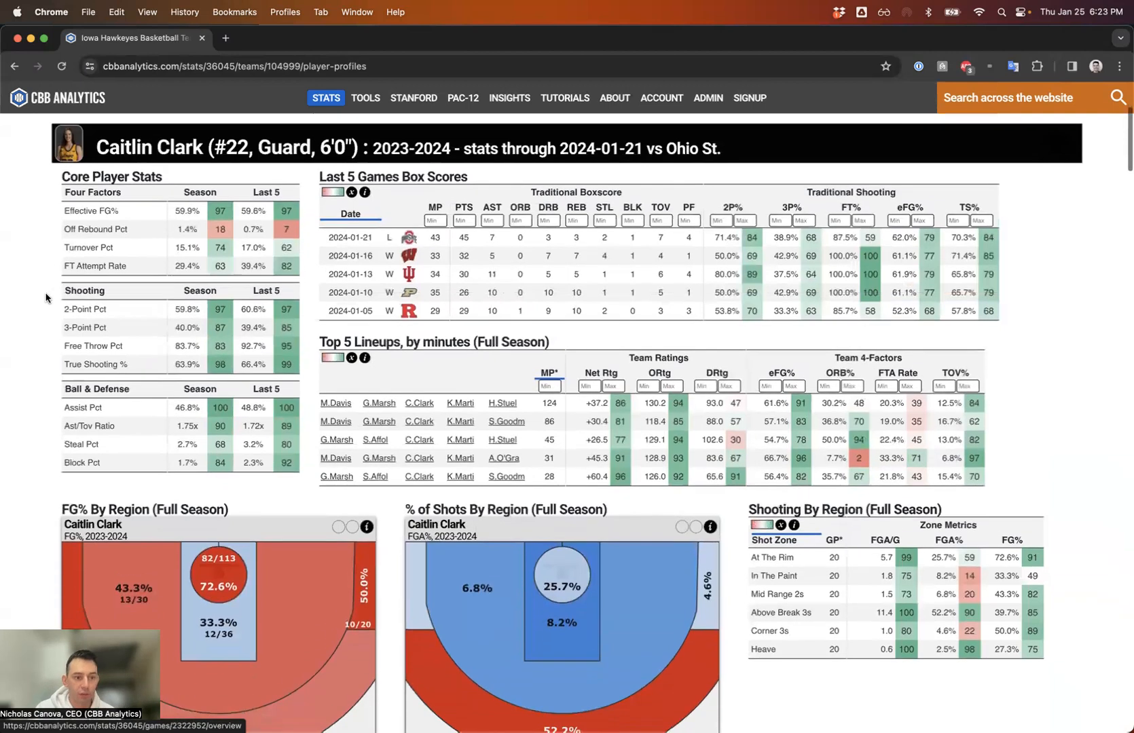
Frame Caitlin Clark's box scores and lineups, and her Shooting By Region table, with the screenshot selection.
key("super+shift+4")
left_click_drag(311, 166, 310, 493)
key("super+shift+4")
scroll(310, 492, "down", 5)
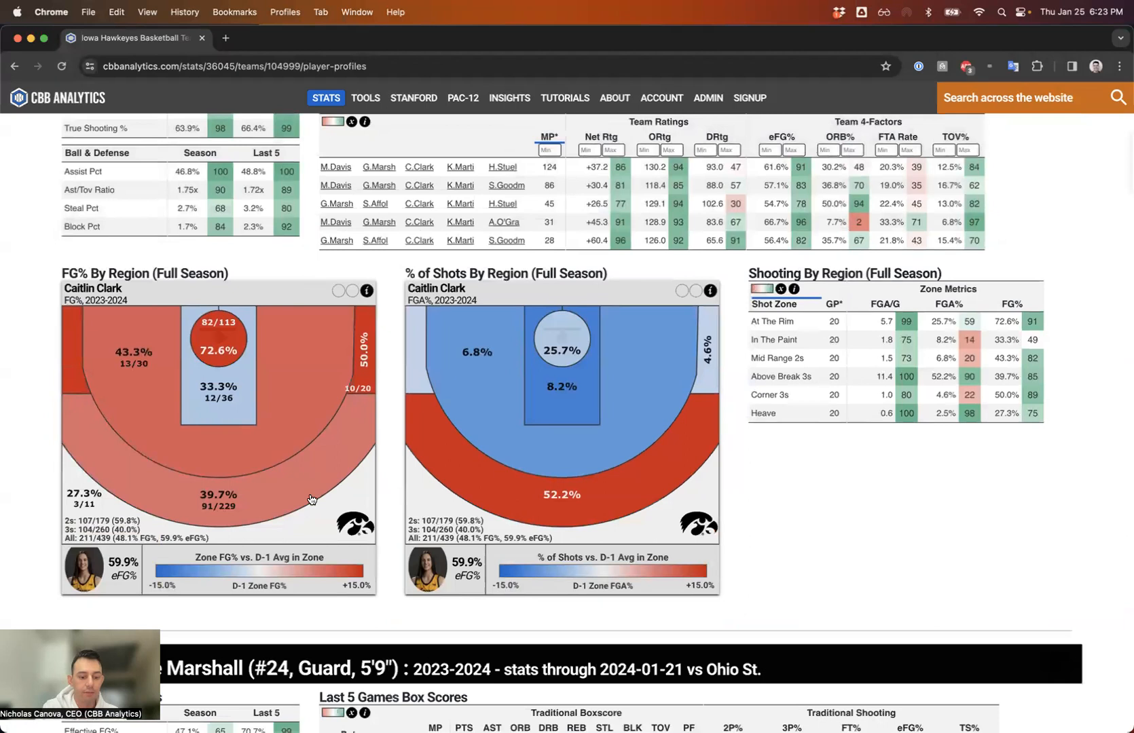
key("super+shift+4")
left_click_drag(1042, 250, 733, 435)
scroll(733, 435, "up", 1)
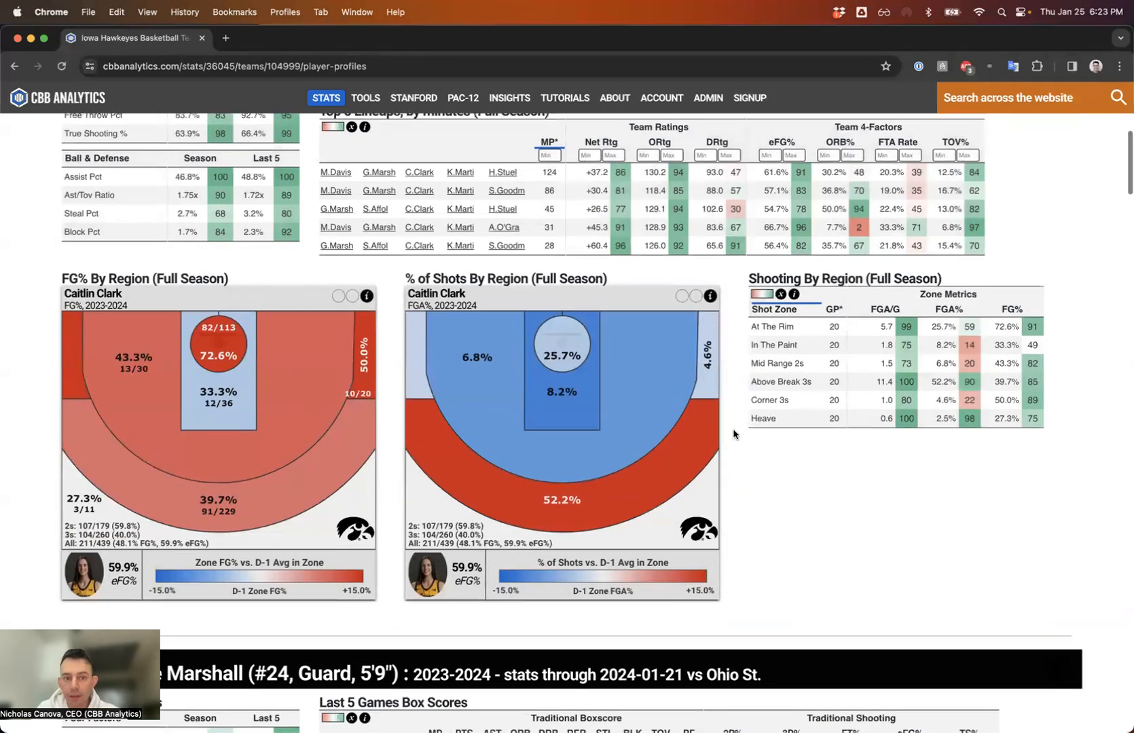
Preview the printable Iowa Player One-Pagers, look through several players' pages, and close the preview.
scroll(733, 435, "up", 10)
key("super+p")
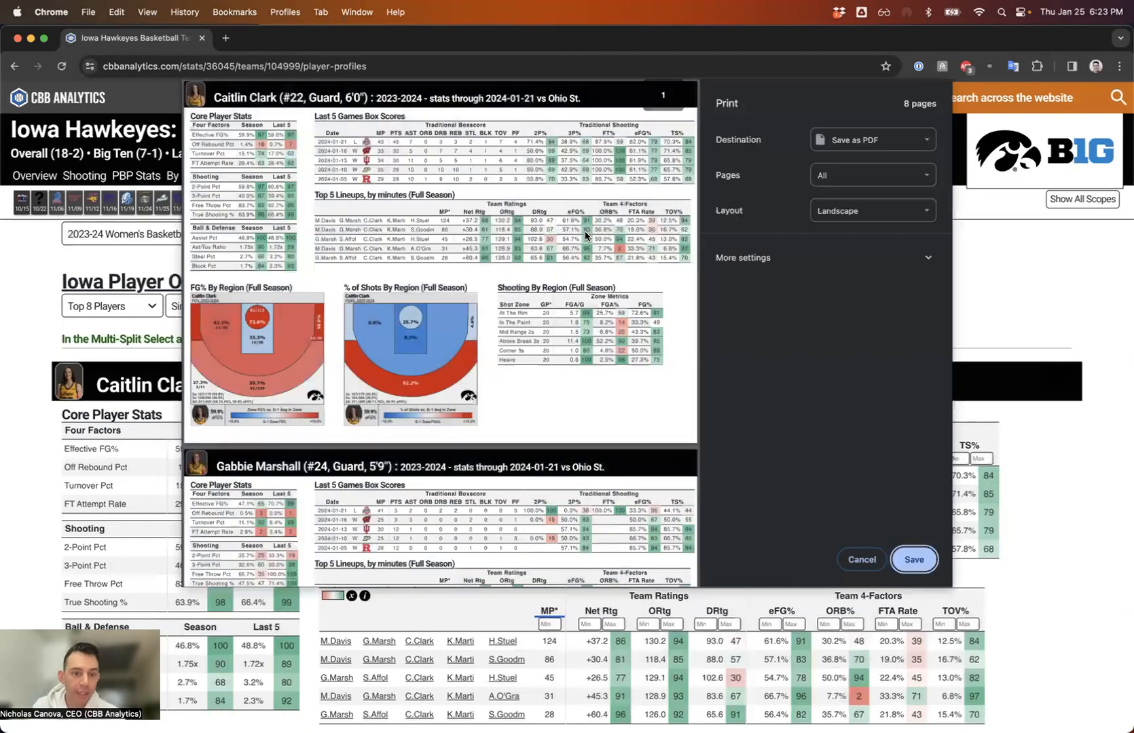
scroll(584, 232, "down", 1)
scroll(585, 235, "down", 4)
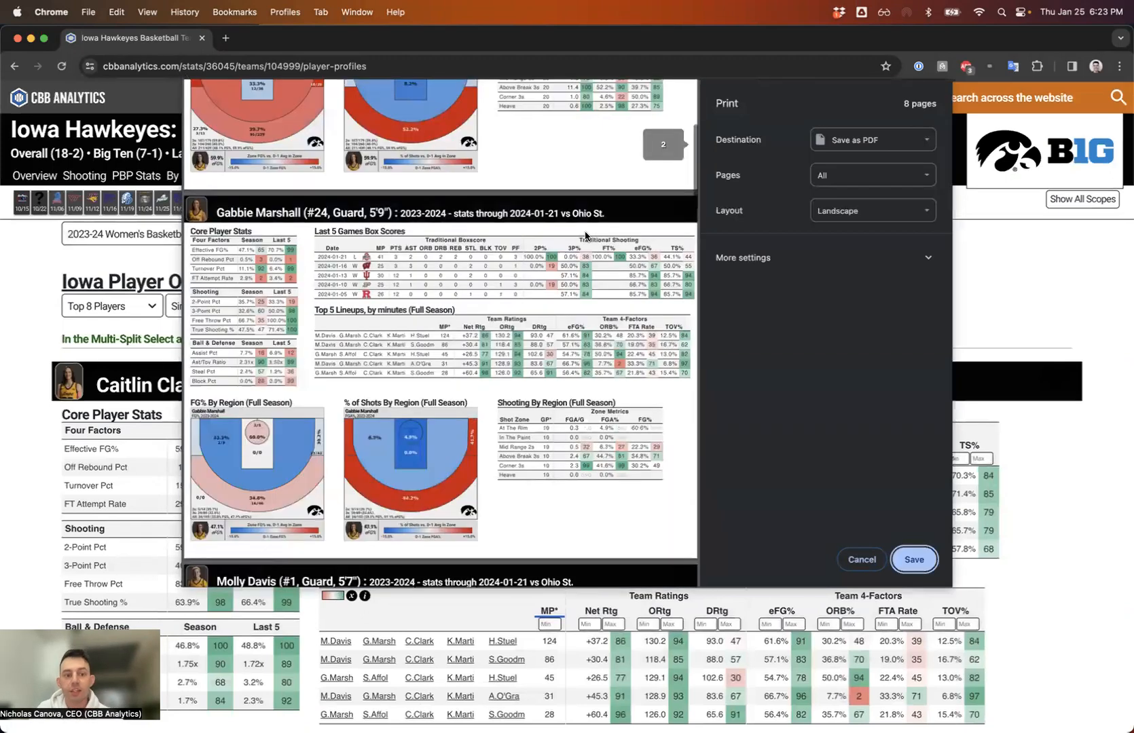
scroll(585, 235, "down", 1)
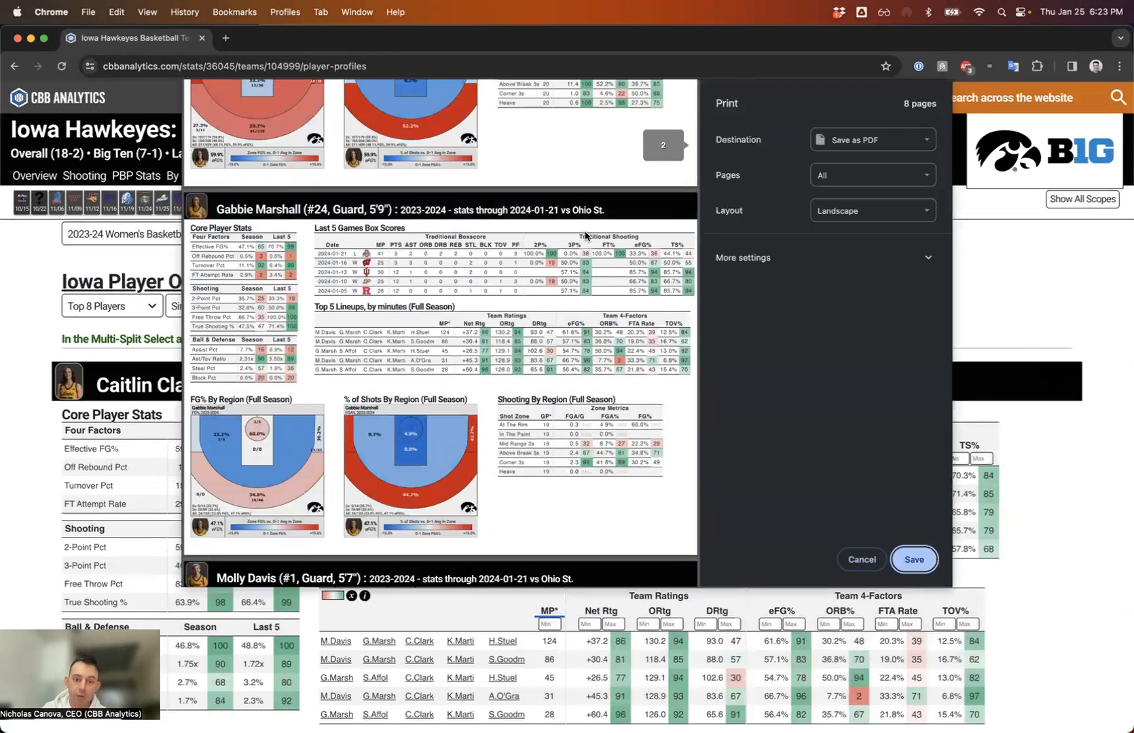
scroll(585, 235, "down", 10)
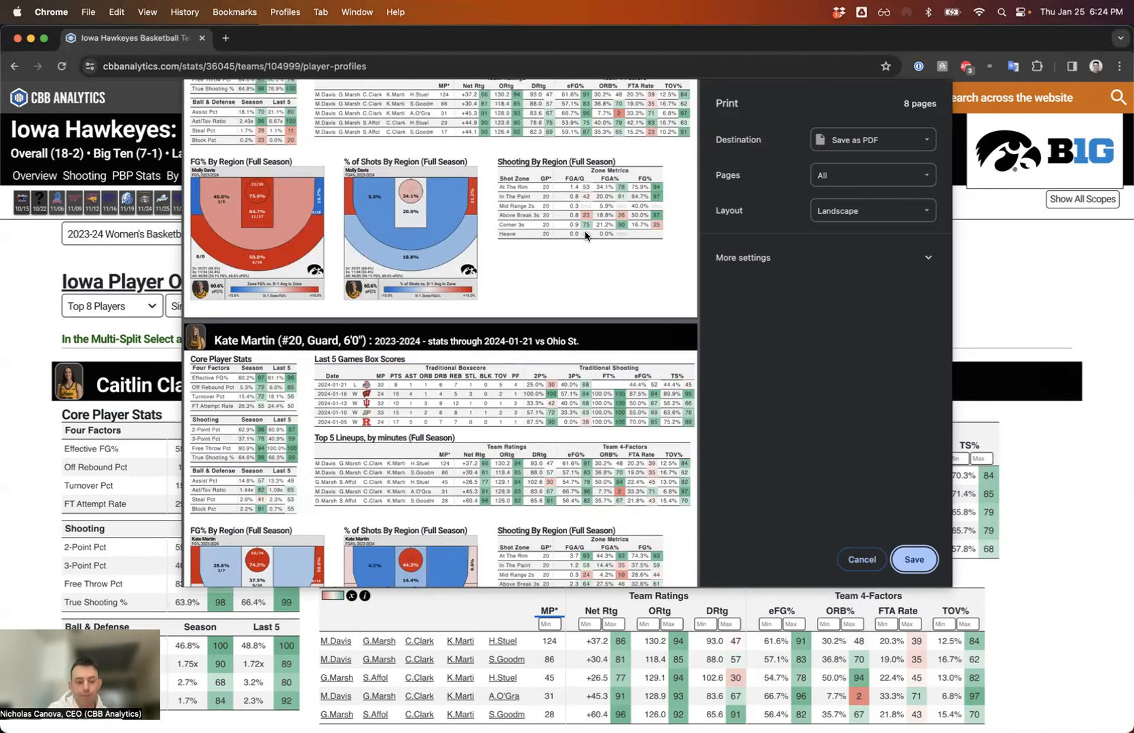
key("Escape")
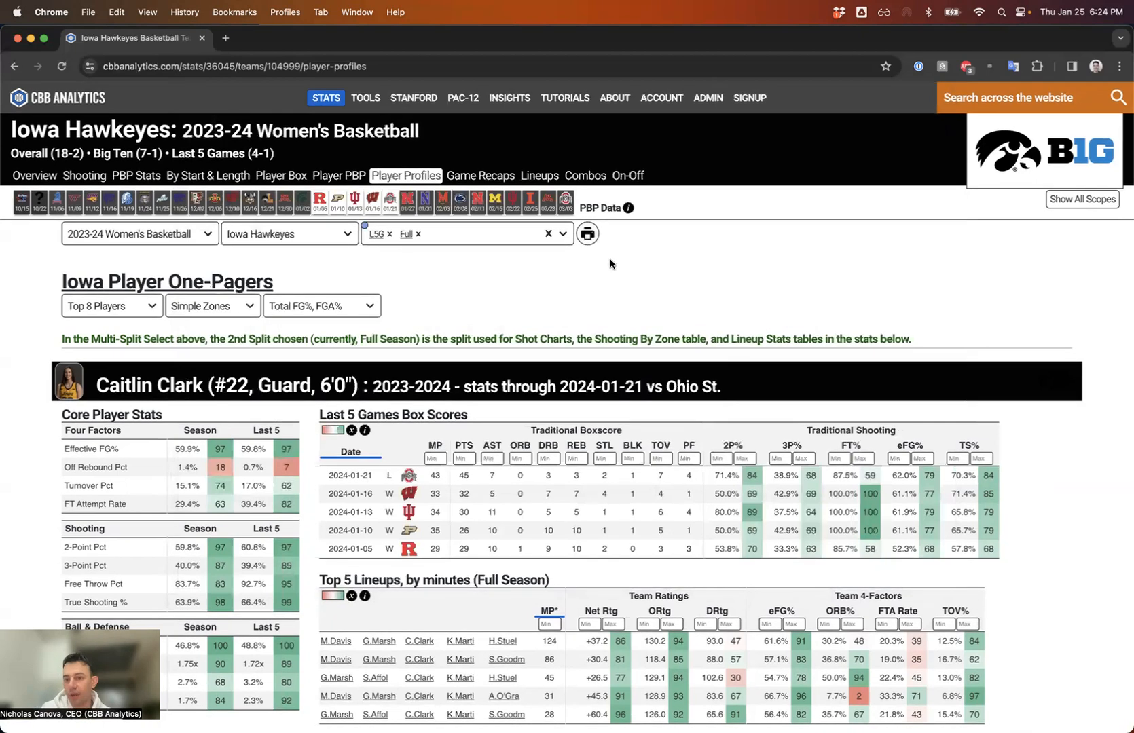
Check the Stats / Game rate options on Iowa's Overview page and on the Player Box page.
left_click(31, 177)
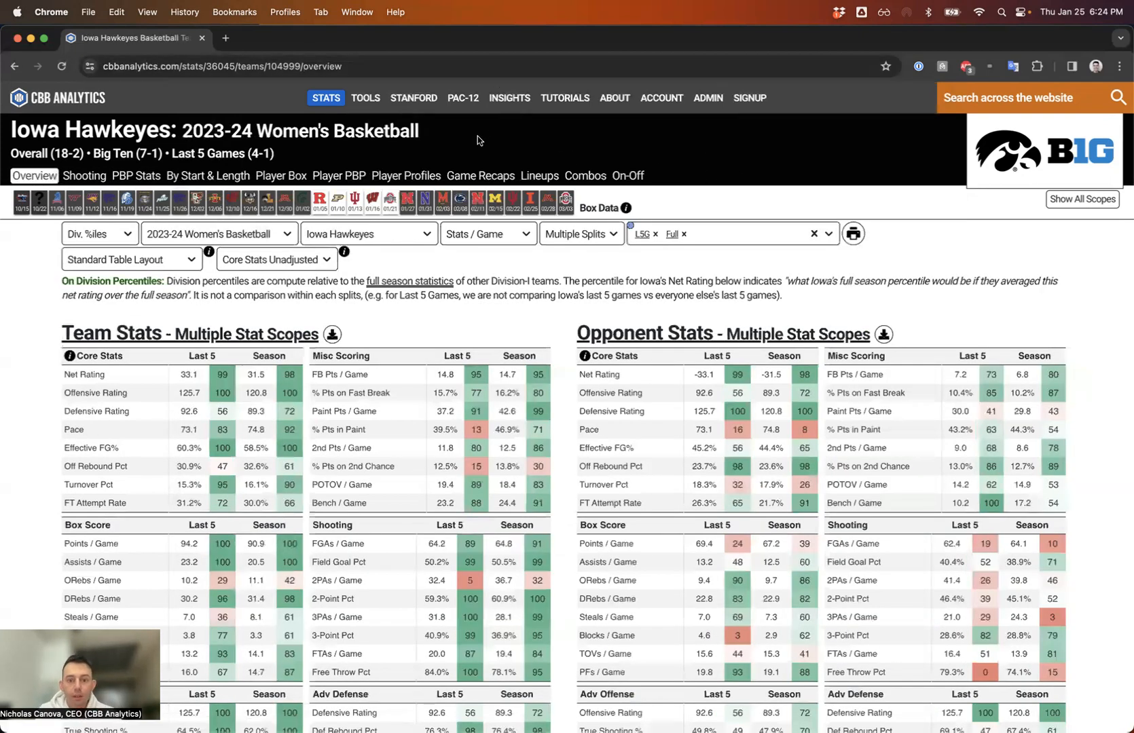
left_click(470, 238)
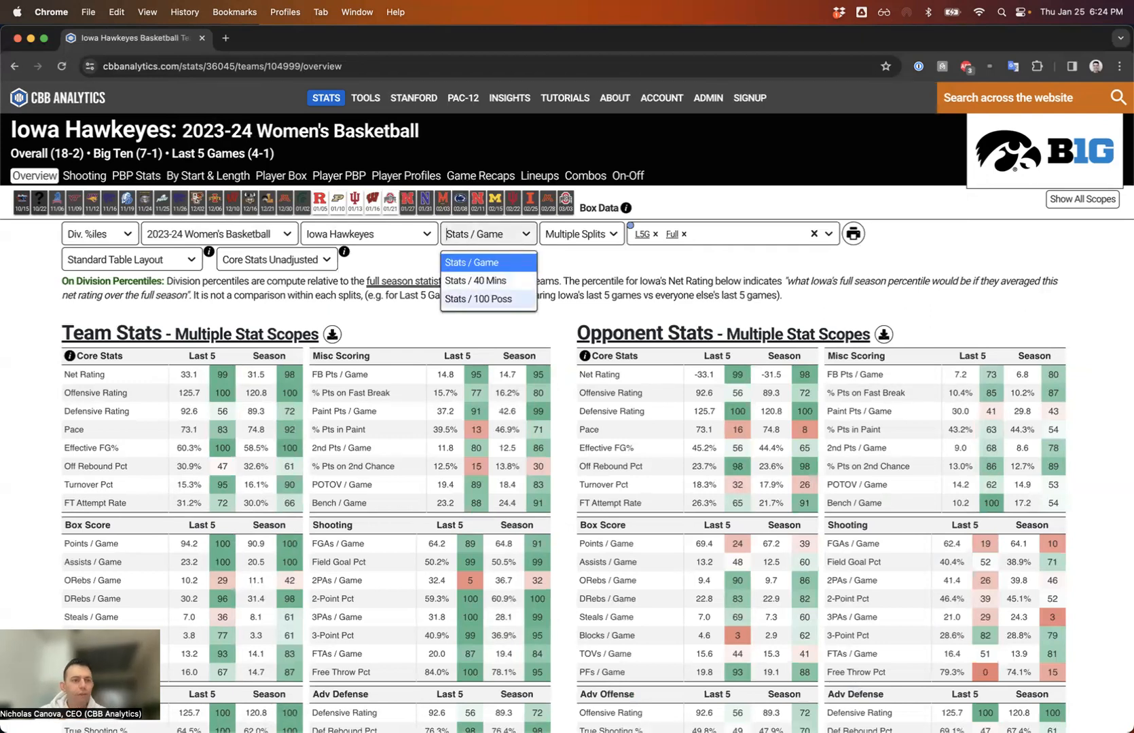
left_click(283, 178)
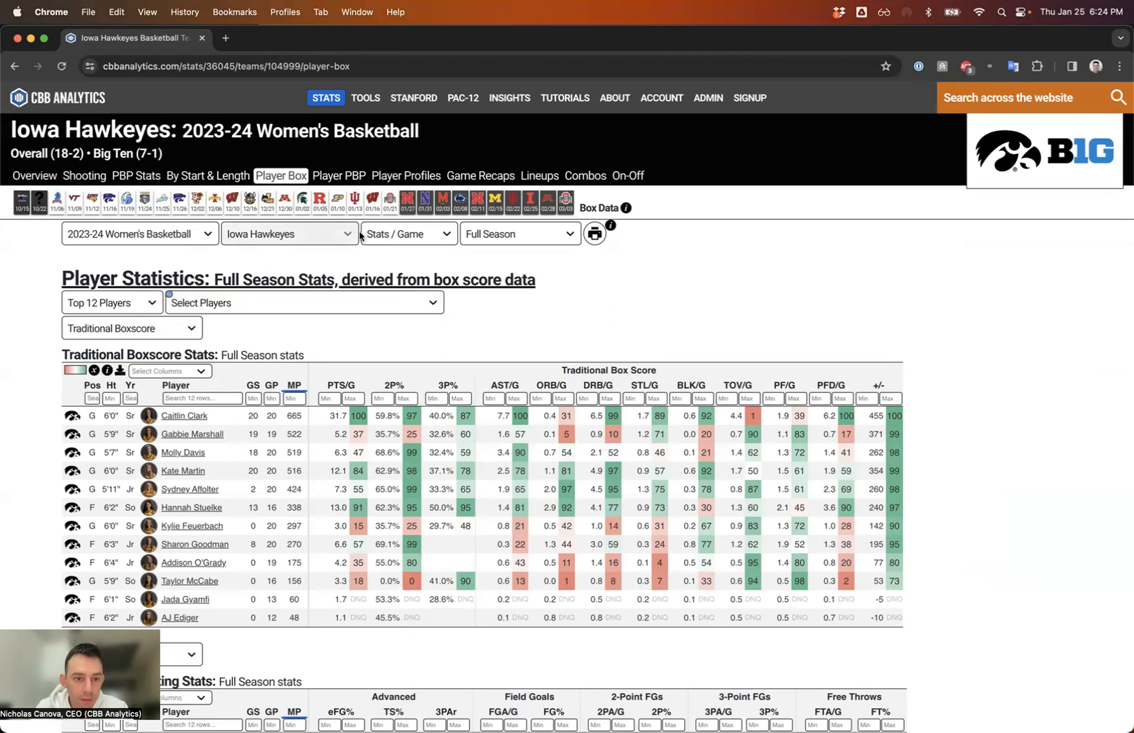
left_click(397, 234)
left_click(397, 234)
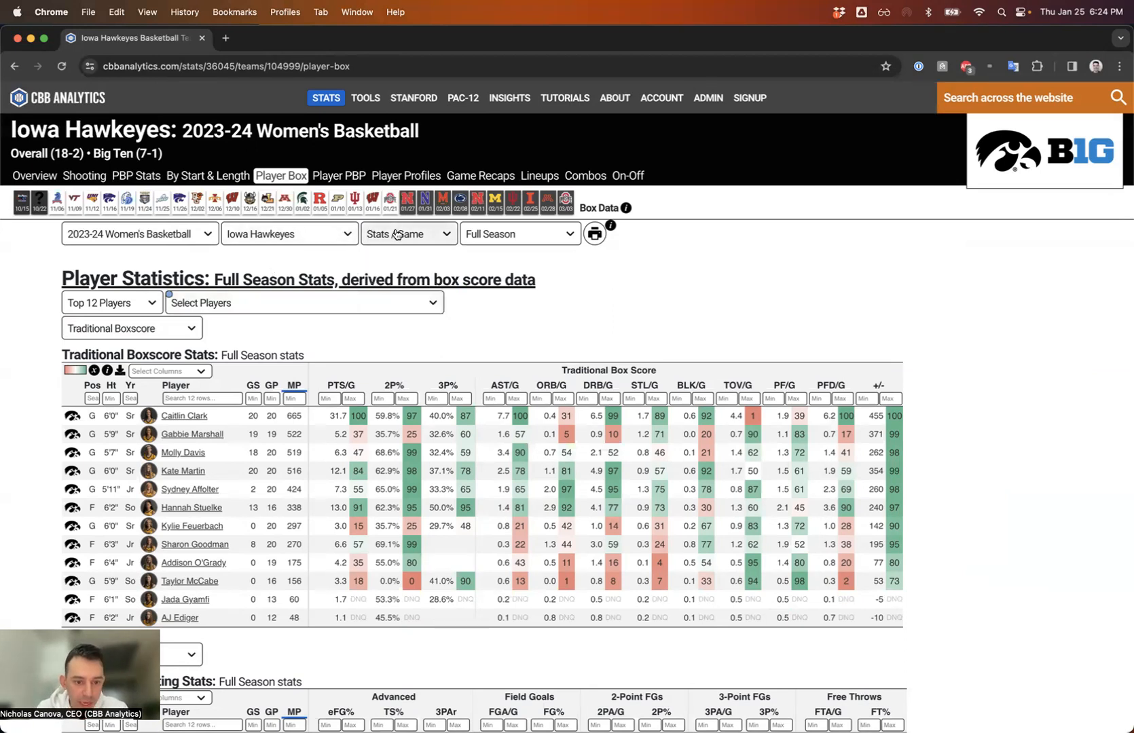
Examine Taylor McCabe's games played, minutes and turnovers per game in the Traditional Boxscore Stats table.
scroll(325, 342, "down", 1)
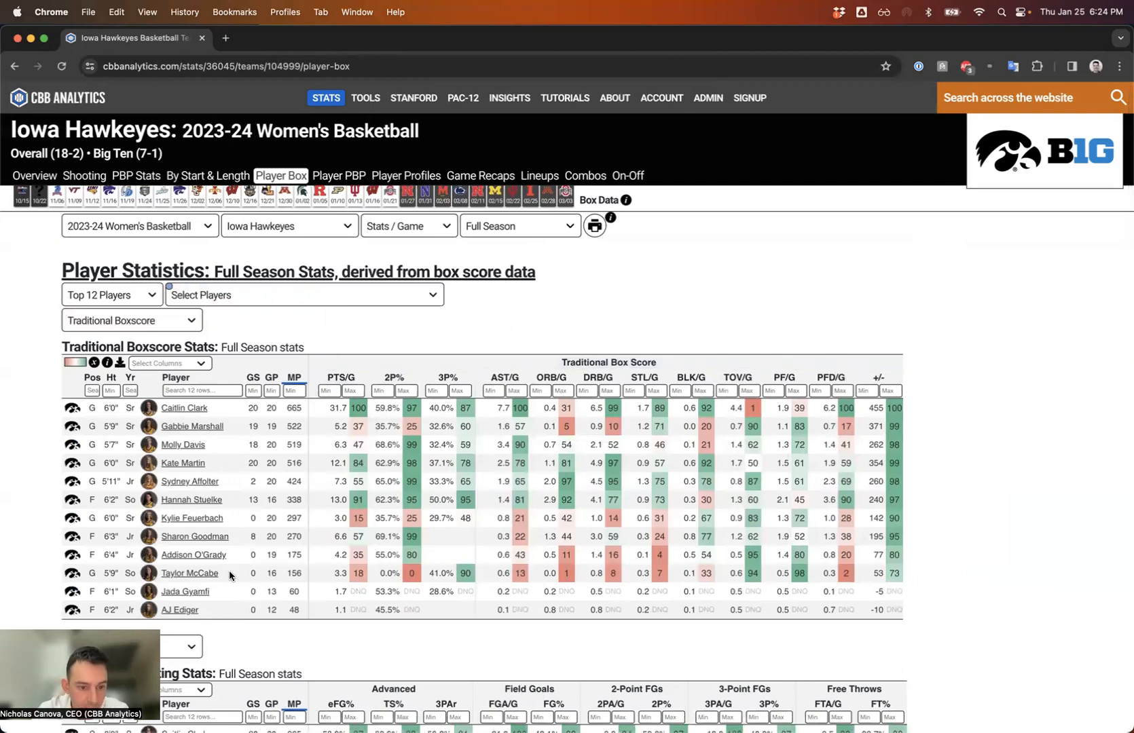
double_click(271, 574)
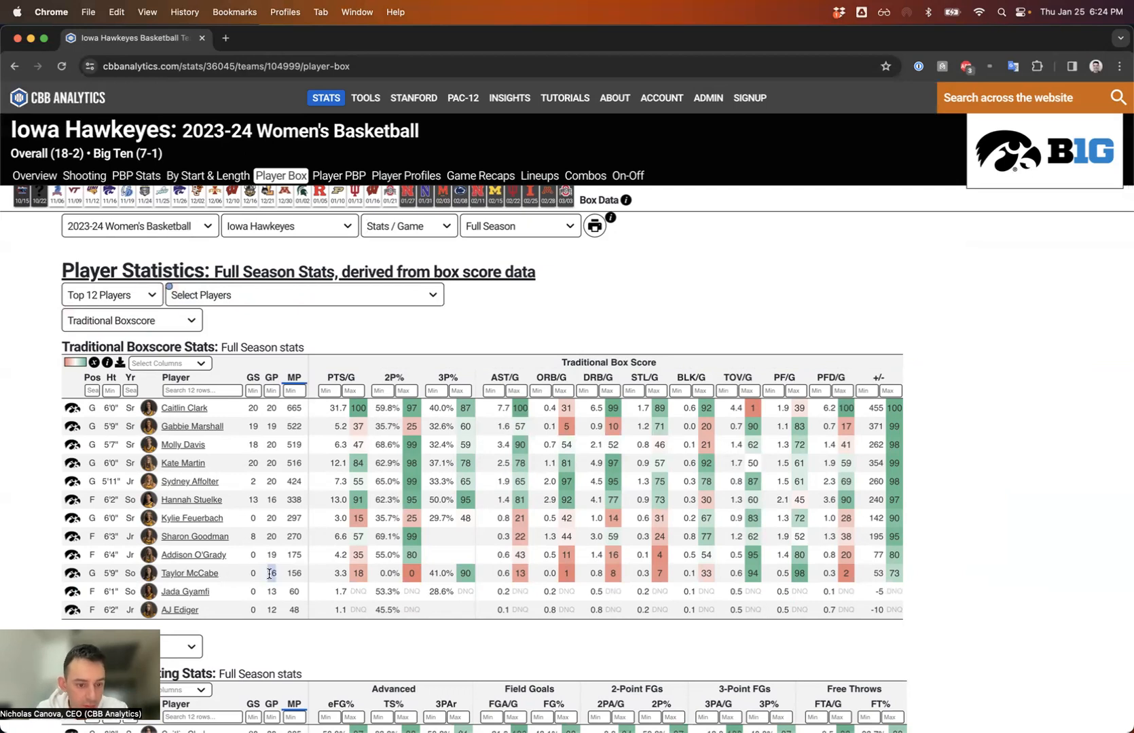
double_click(294, 574)
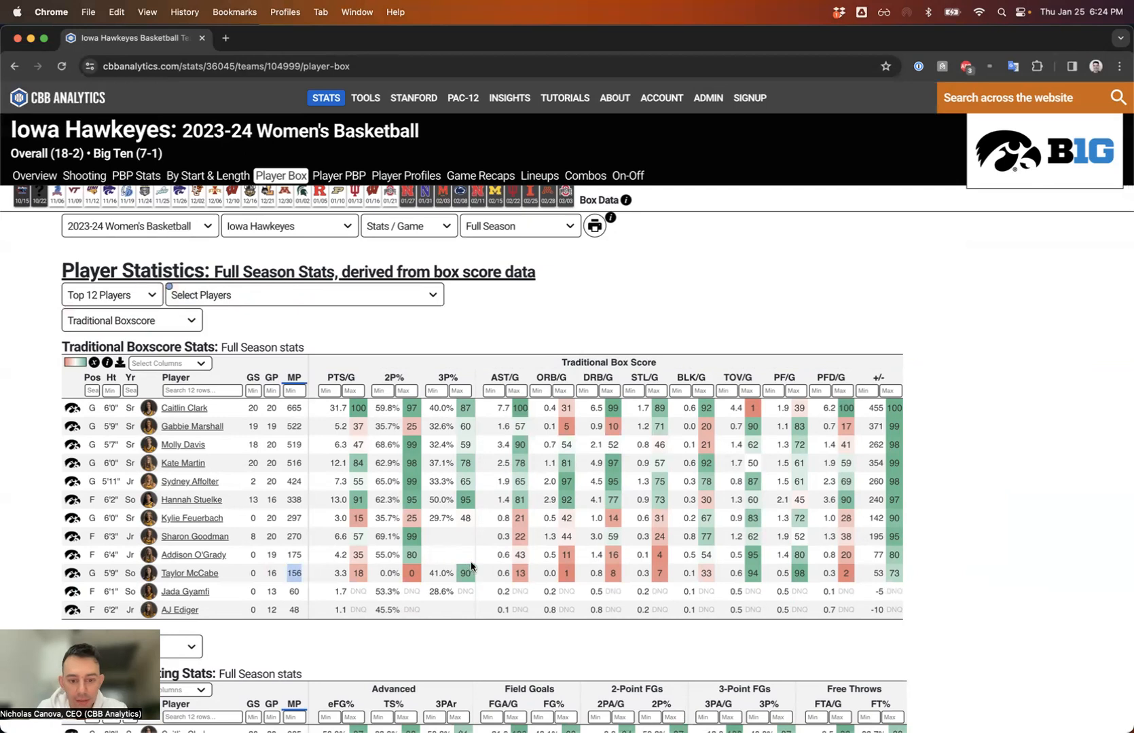
left_click(488, 573)
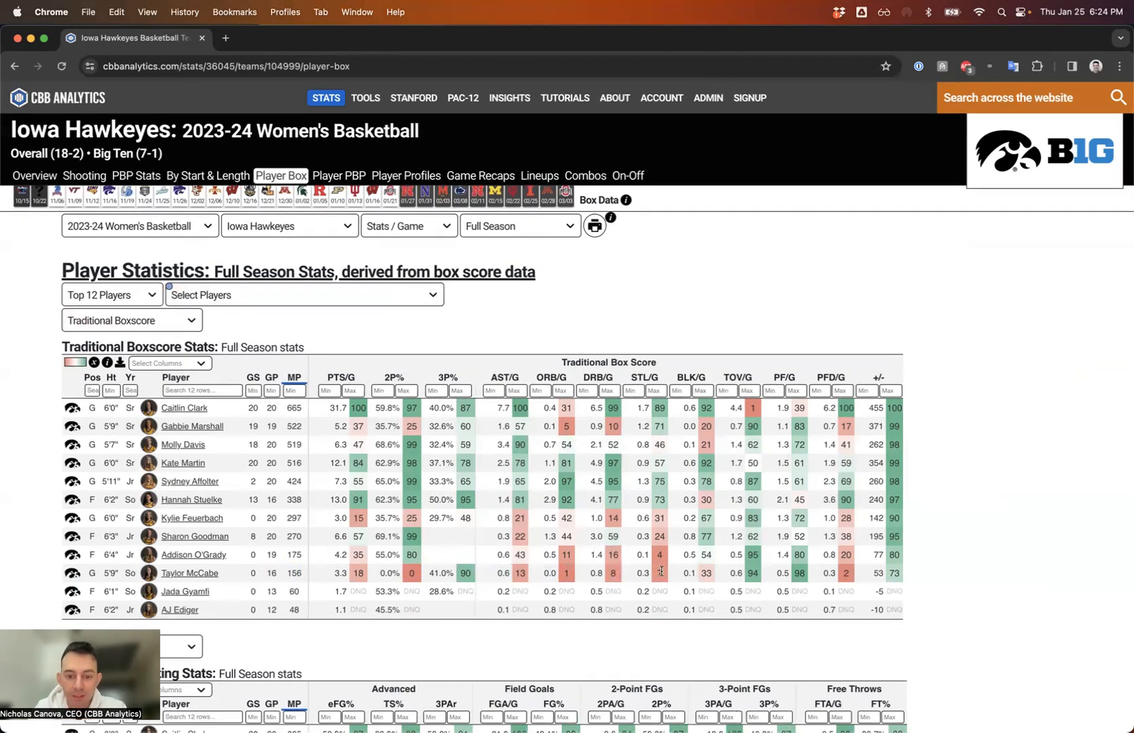
double_click(294, 574)
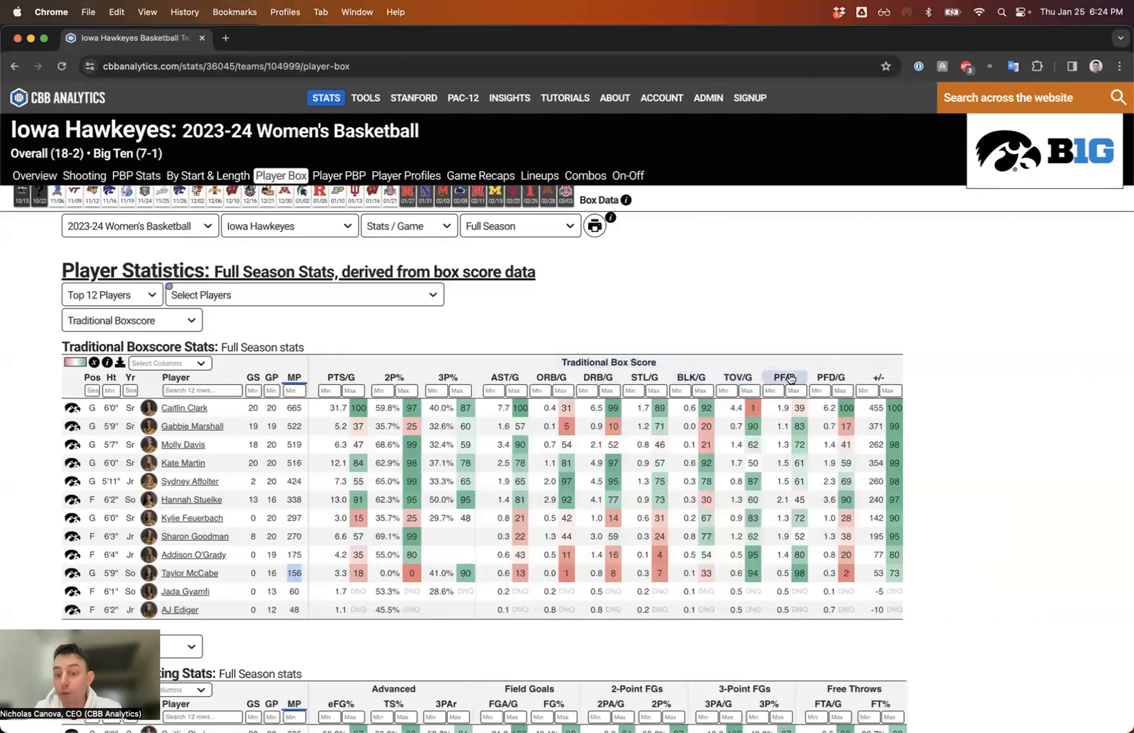
double_click(734, 574)
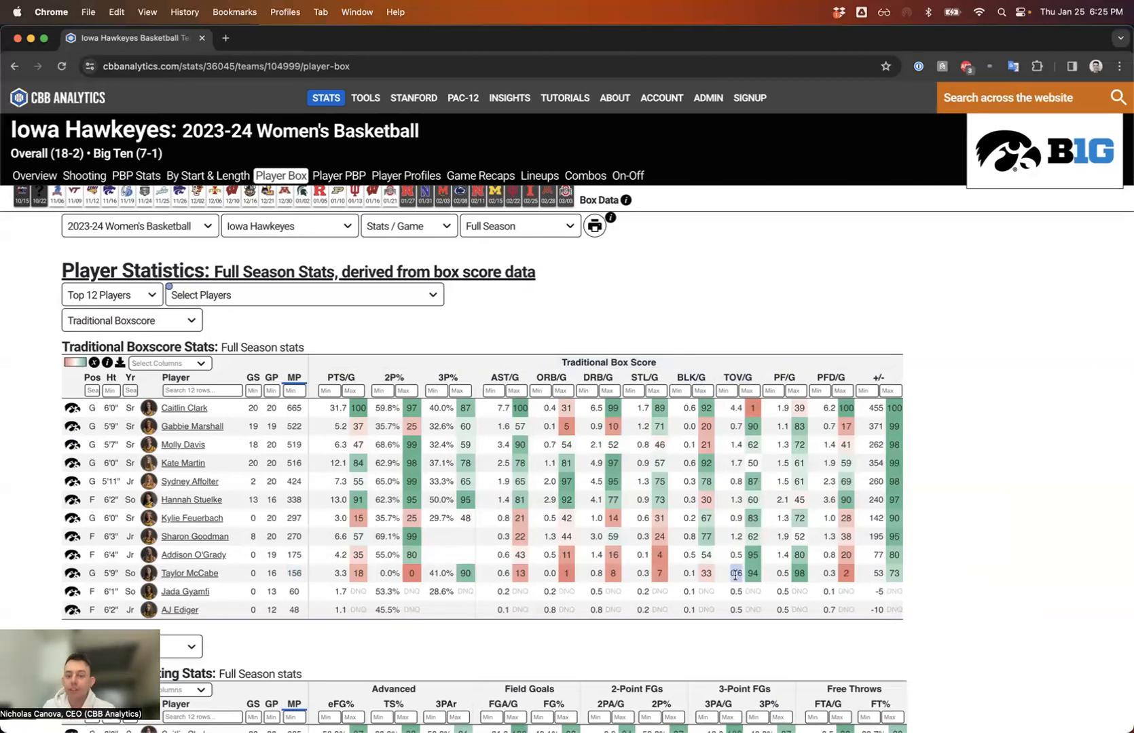
double_click(752, 574)
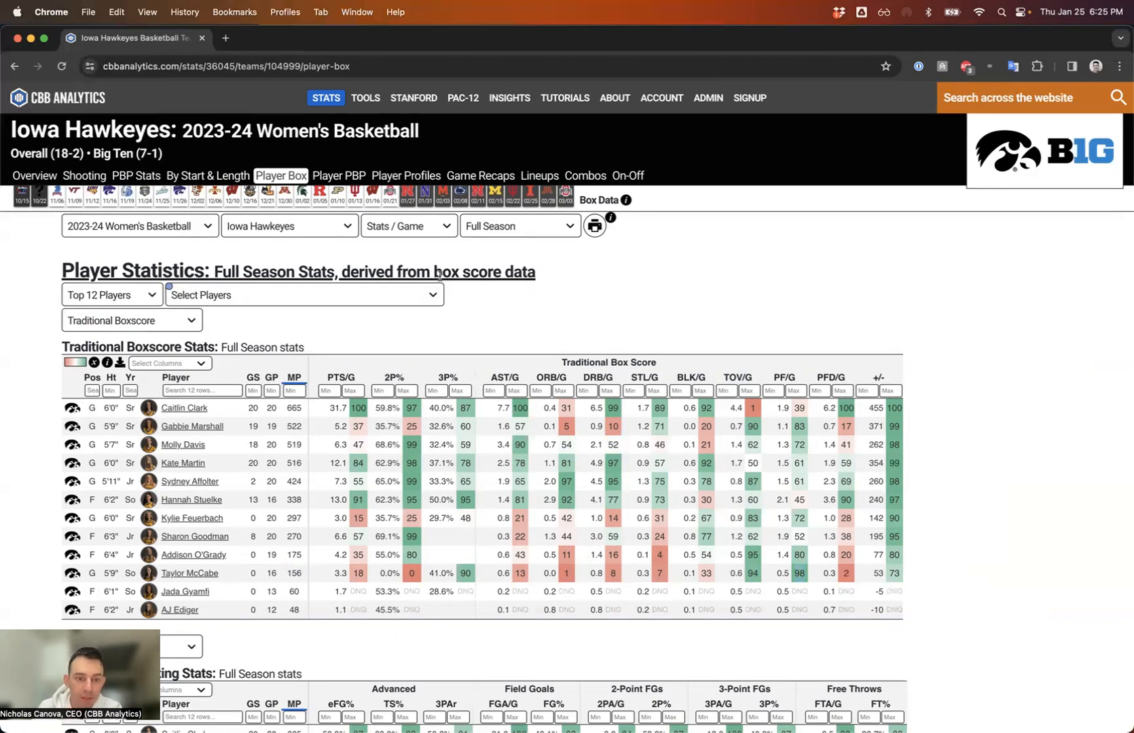
Show the Player Box stats as Stats / 40 Mins and examine Taylor McCabe's turnovers and fouls per 40 minutes.
left_click(417, 233)
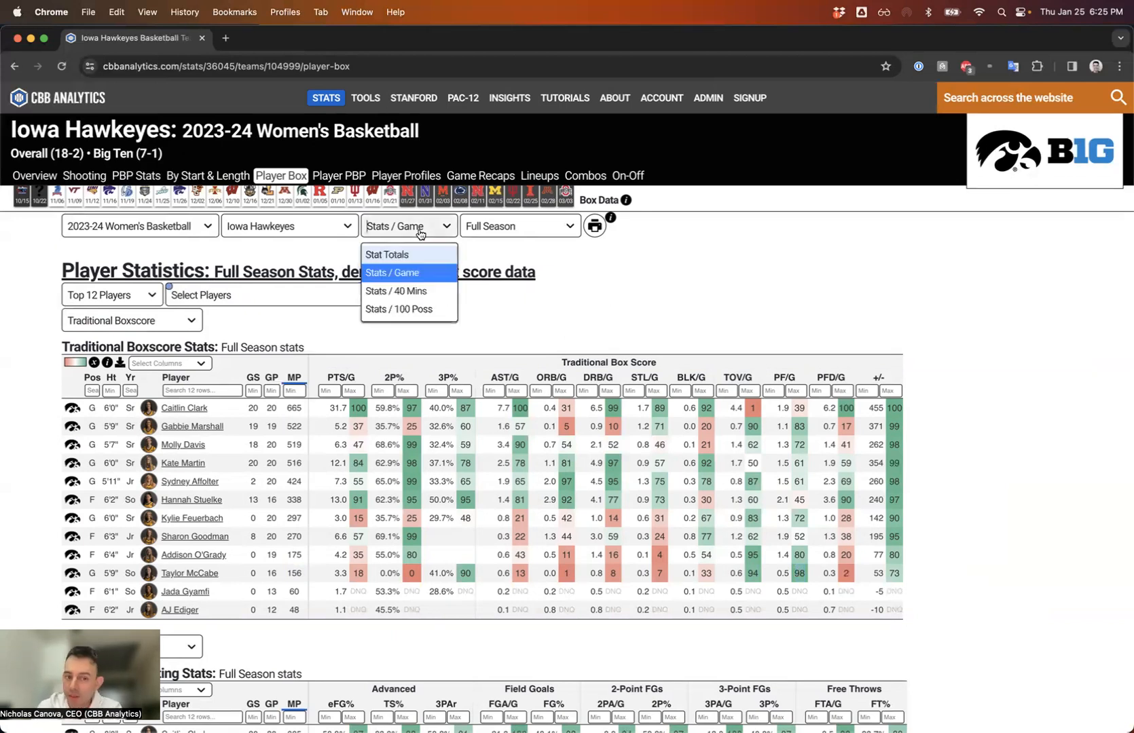
left_click(395, 290)
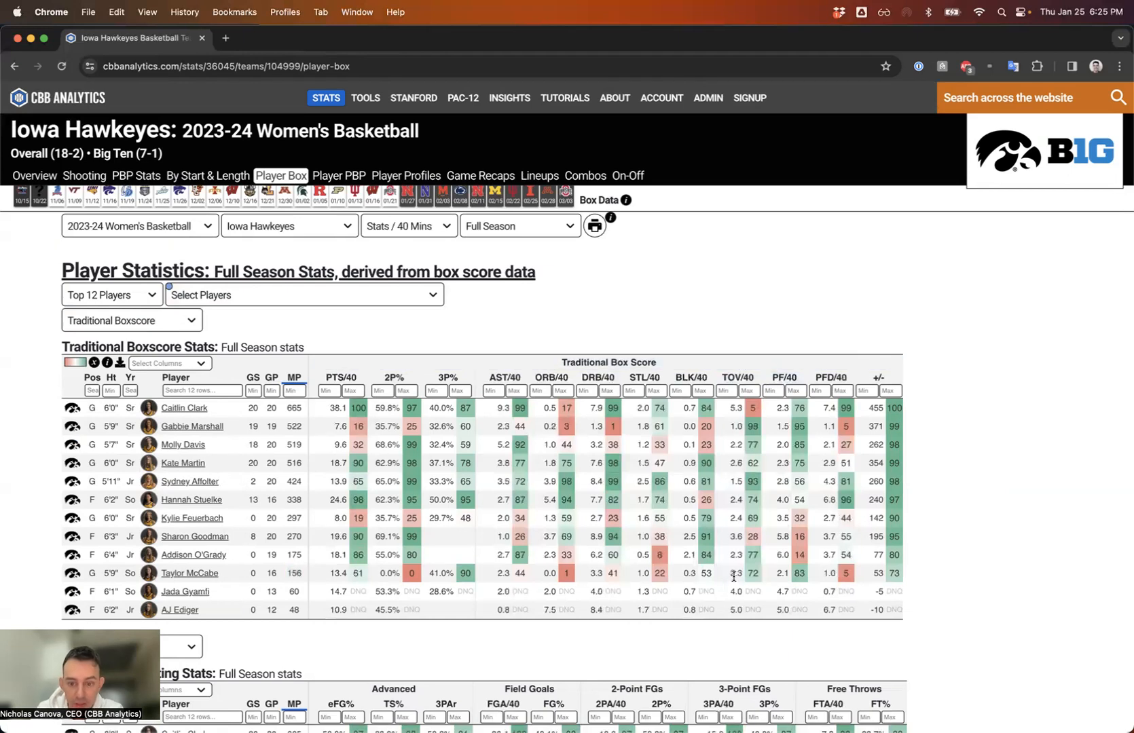
left_click_drag(777, 573, 789, 572)
left_click(802, 572)
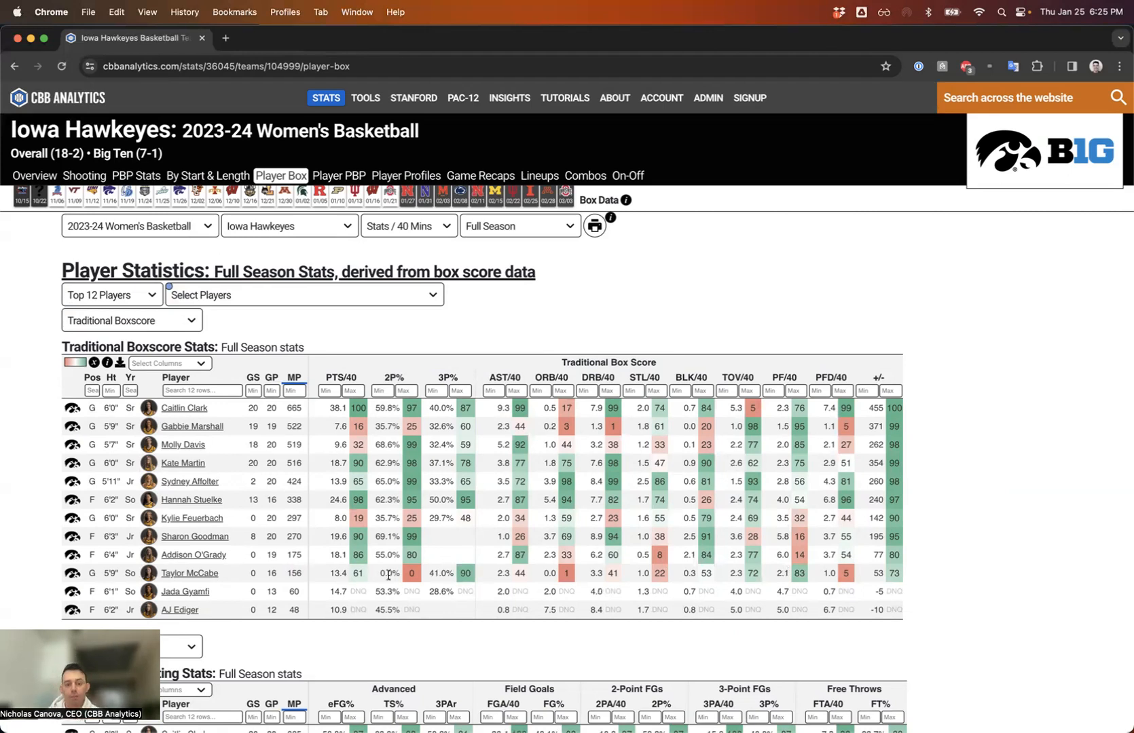
Set the Player Box stats back to Stats / Game and highlight Caitlin Clark's row of box score values.
left_click(411, 231)
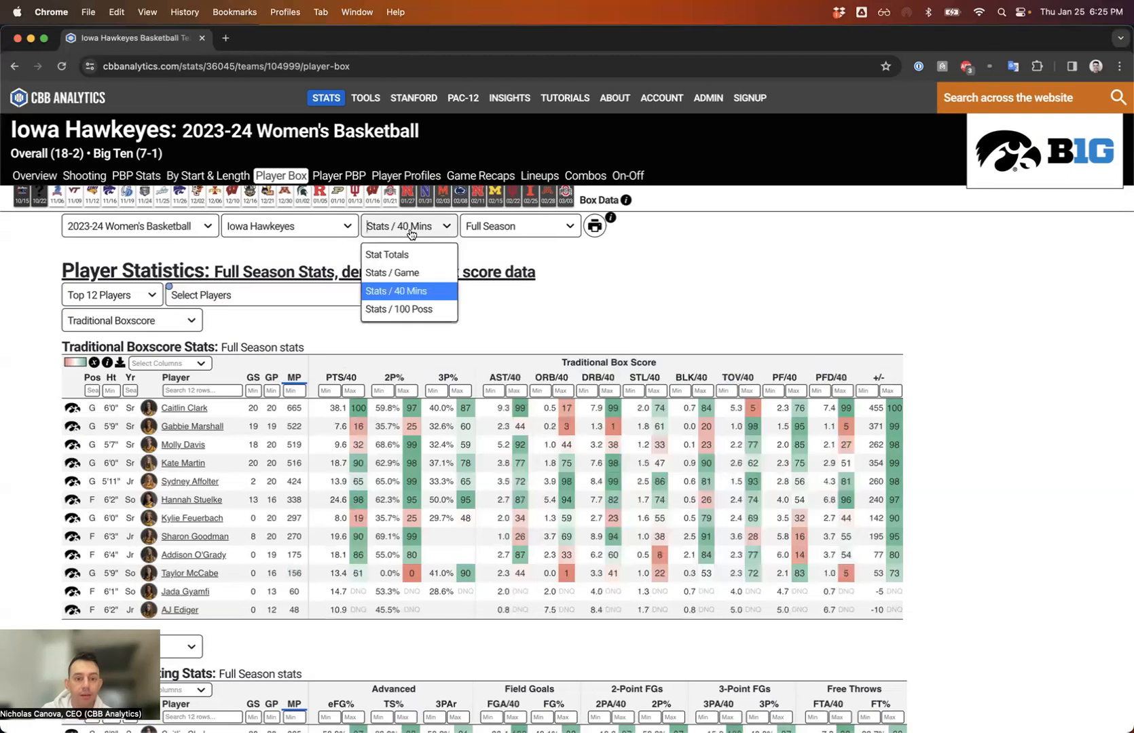
left_click(404, 273)
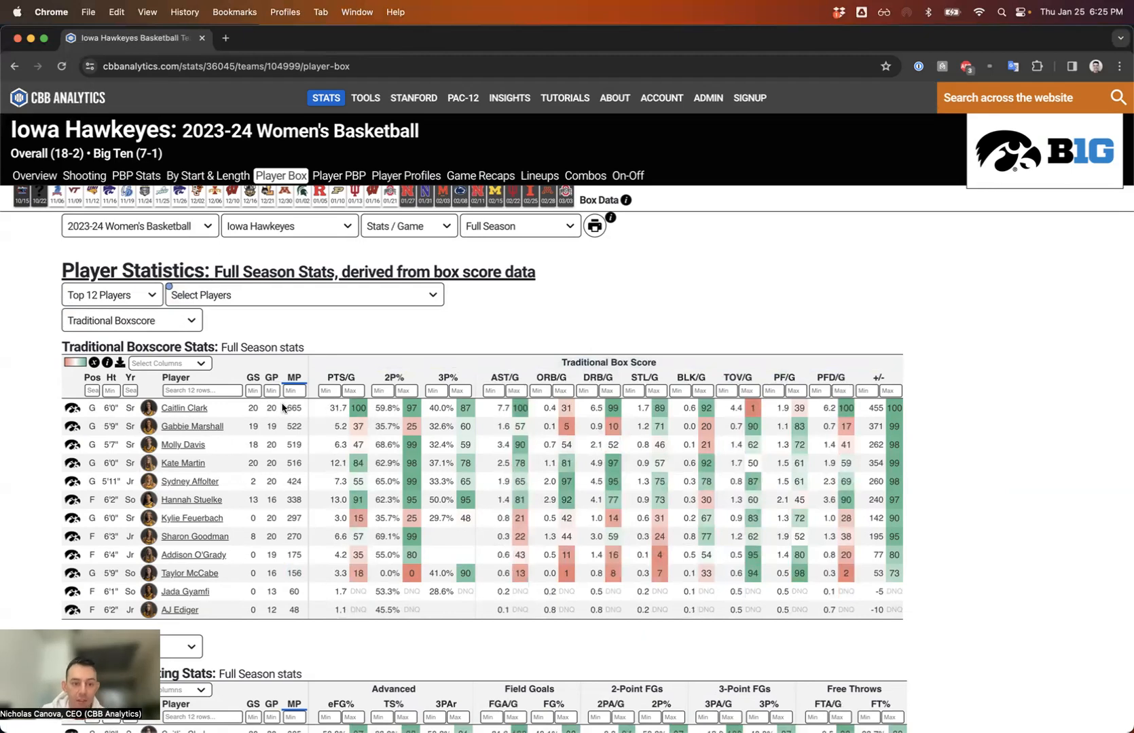
left_click_drag(307, 407, 898, 406)
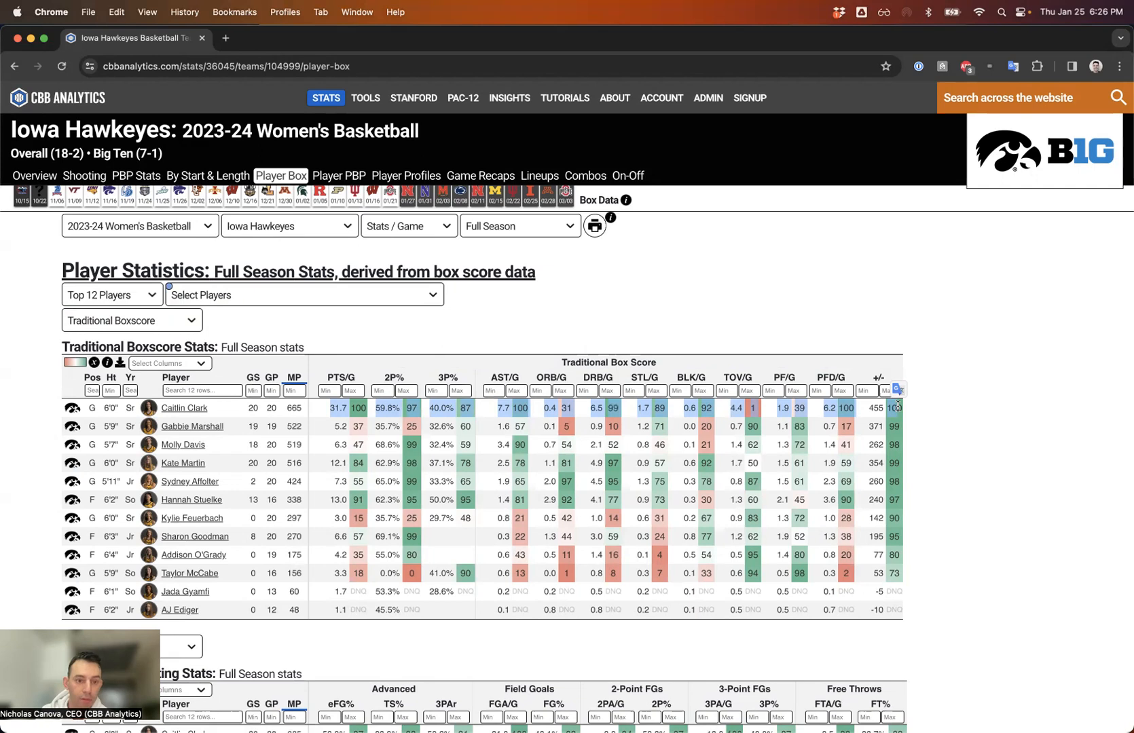
Open Iowa's Overview page and check the season range, Single Split and Stats / Game options, leaving the selections as they are.
scroll(897, 406, "up", 1)
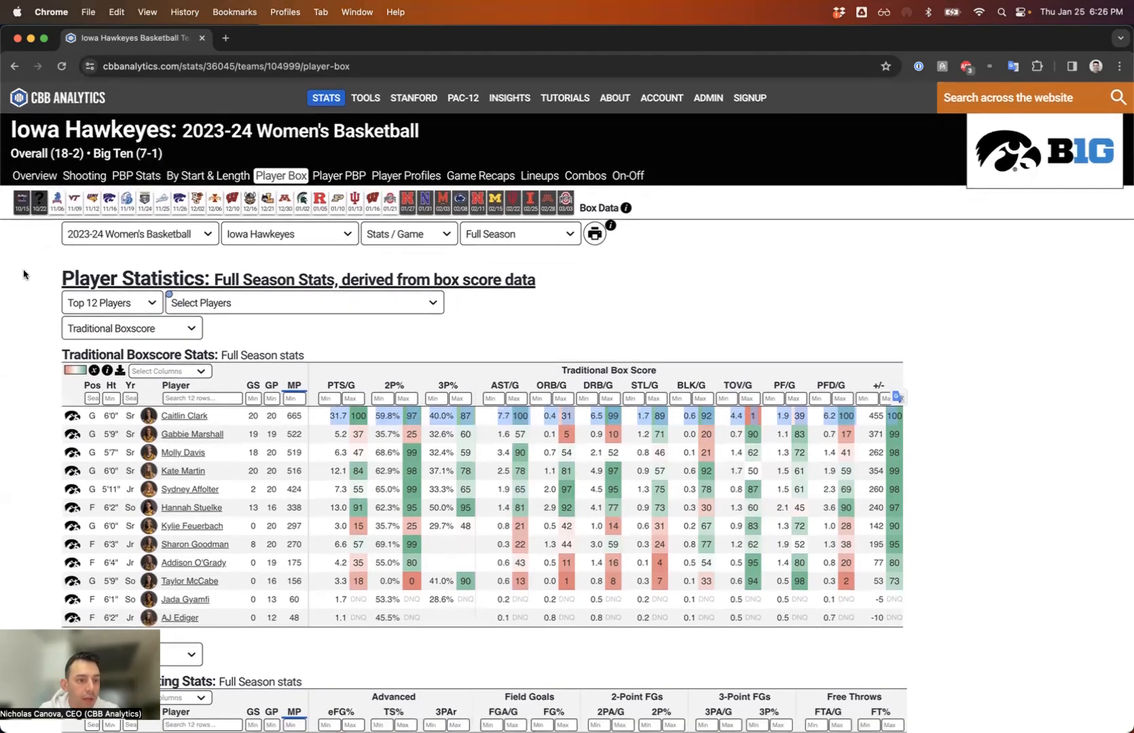
left_click(20, 177)
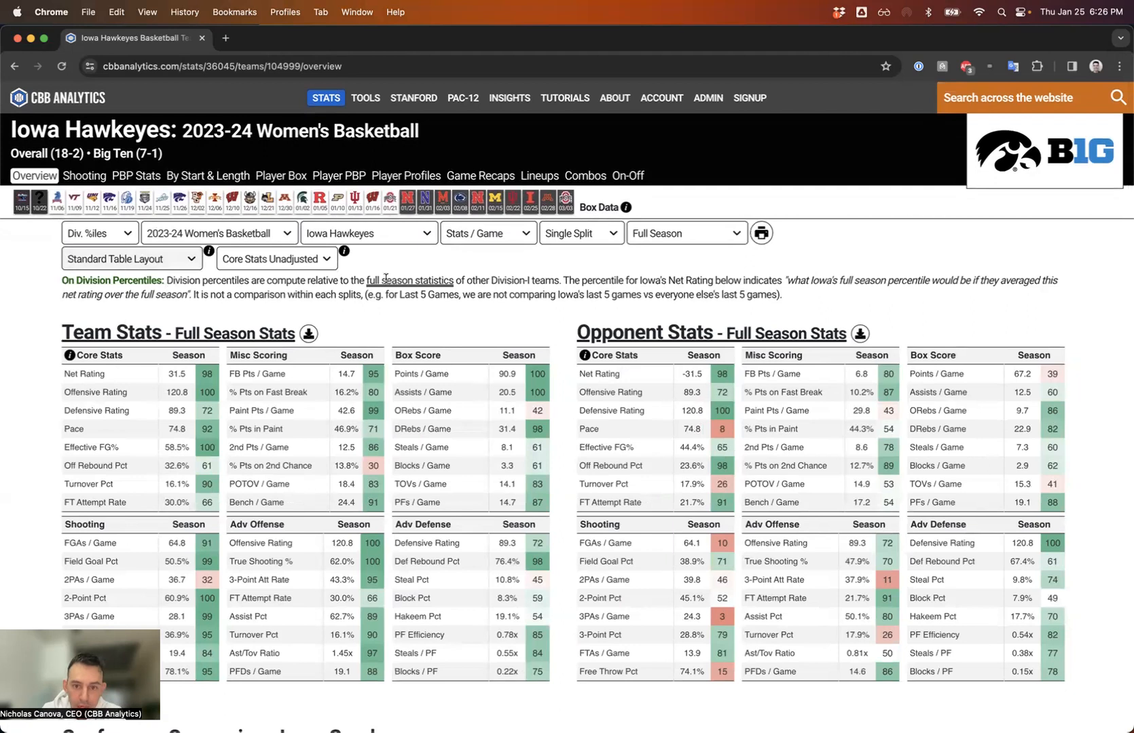
left_click(638, 238)
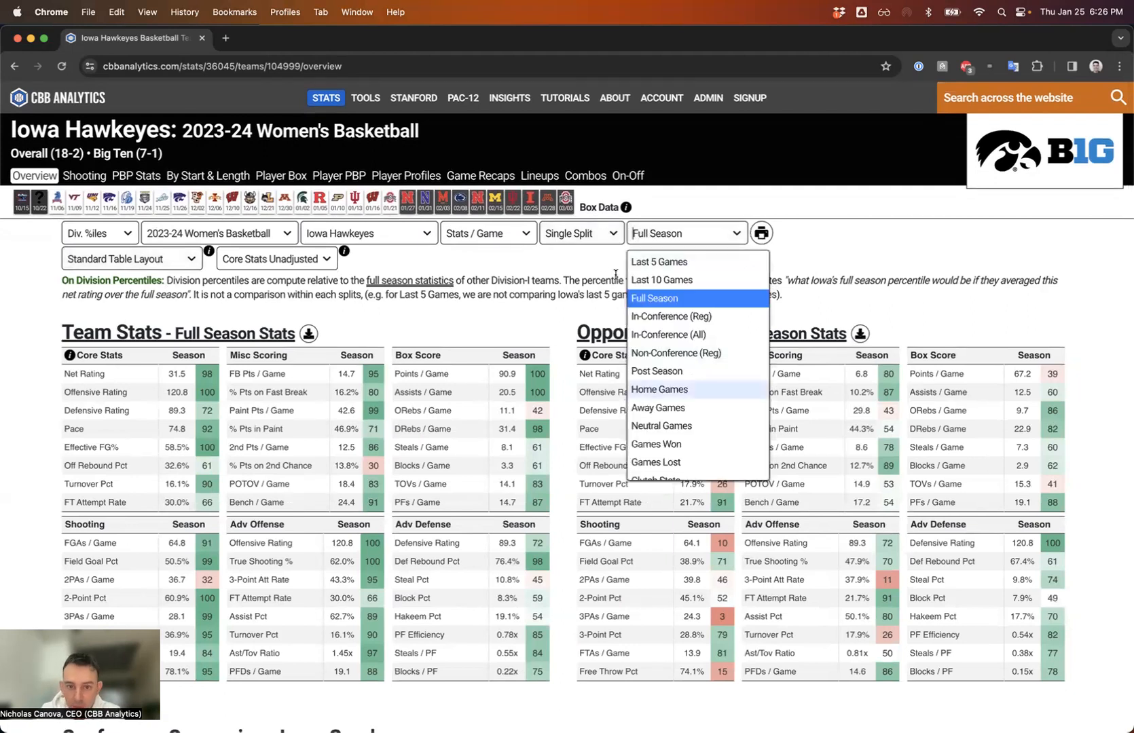
left_click(583, 234)
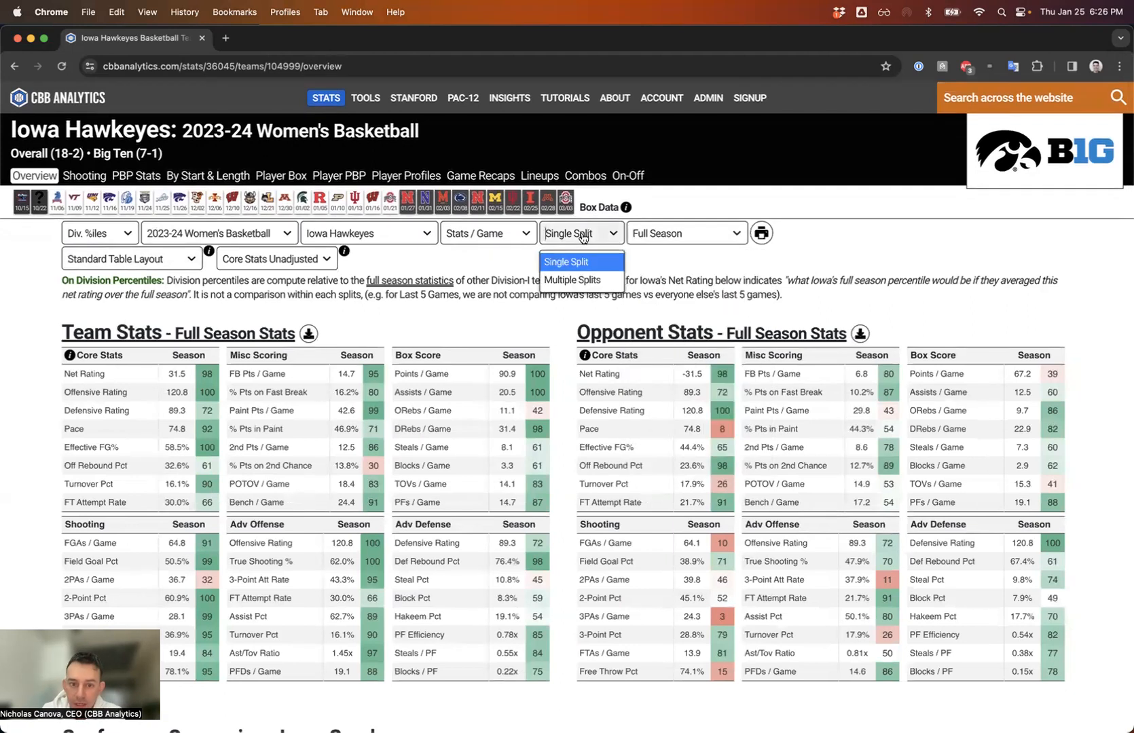
left_click(548, 319)
left_click_drag(574, 332, 836, 331)
left_click(519, 238)
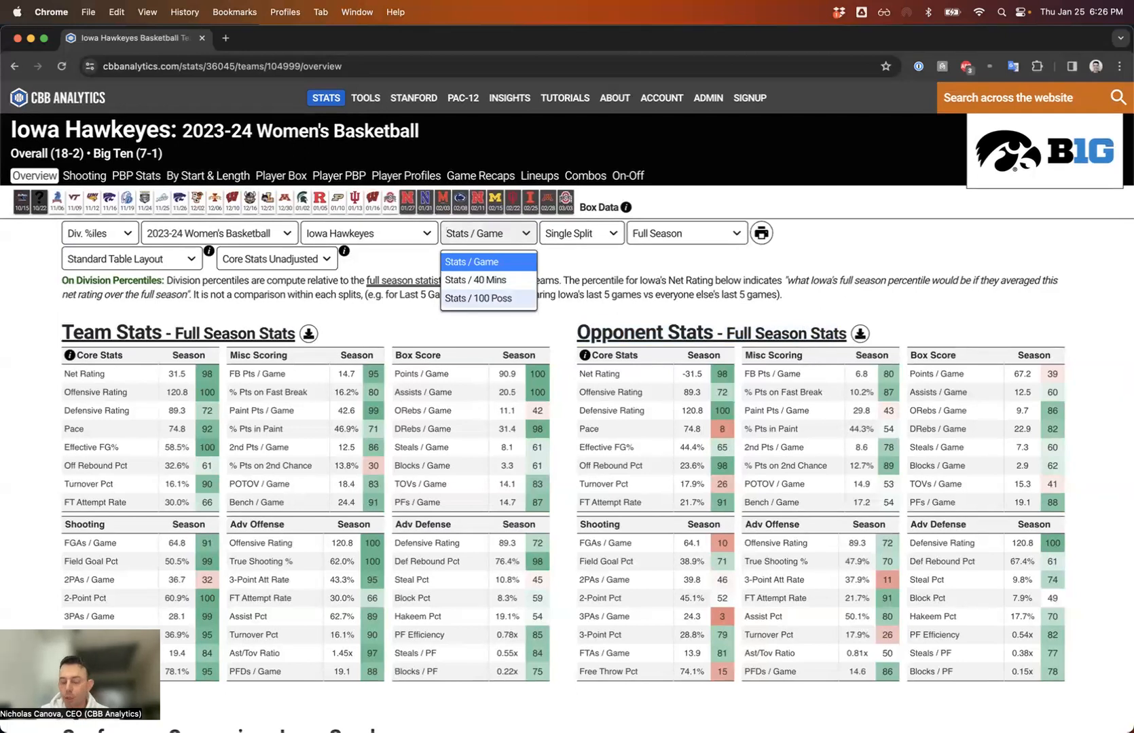
left_click(553, 273)
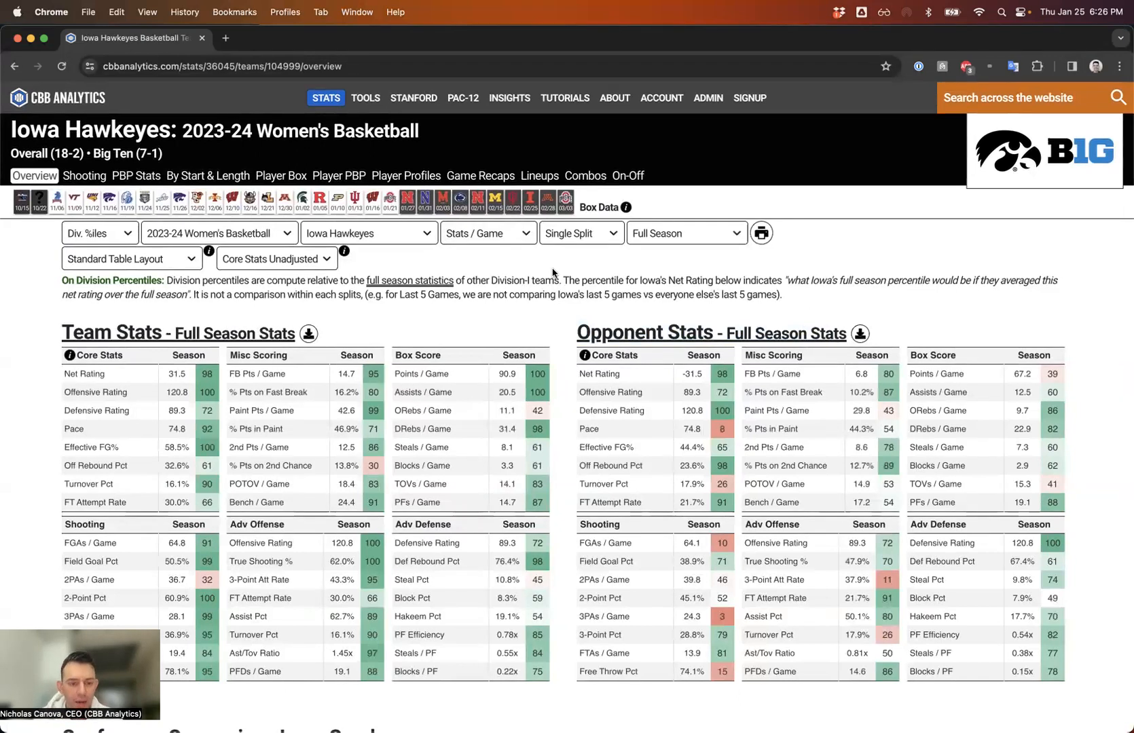
Look through Iowa's team and opponent stats and the conference comparison logo graphs on the Overview page.
scroll(553, 273, "down", 1)
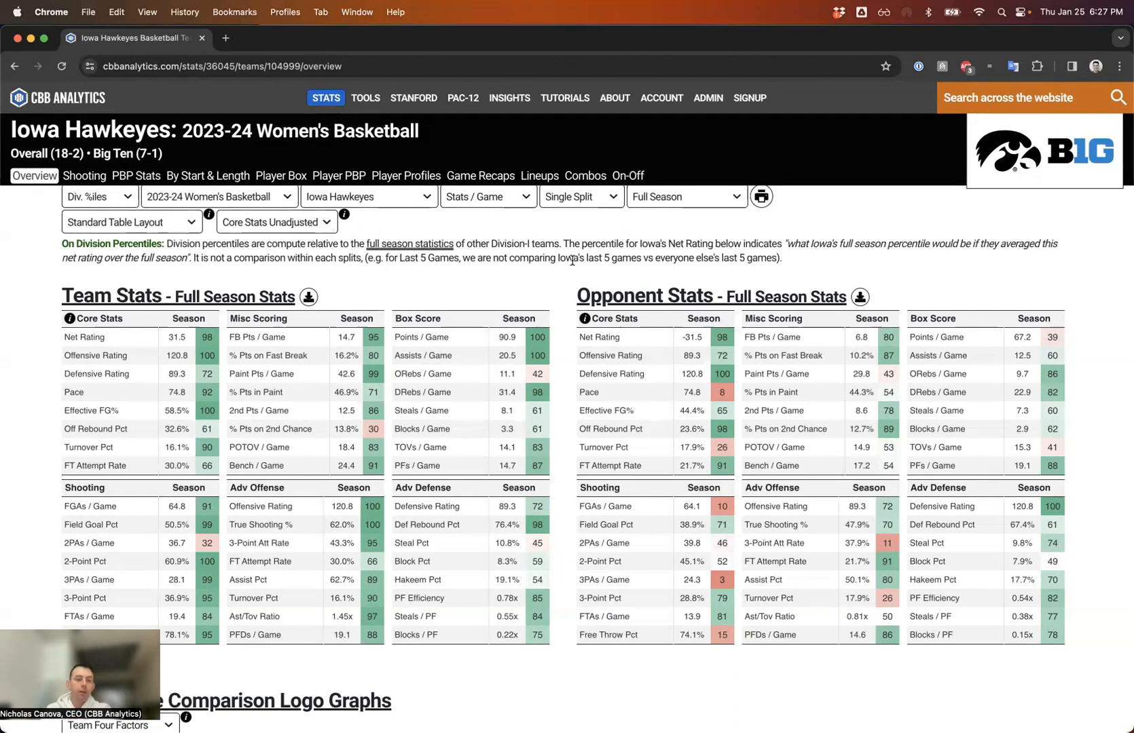
scroll(568, 260, "up", 1)
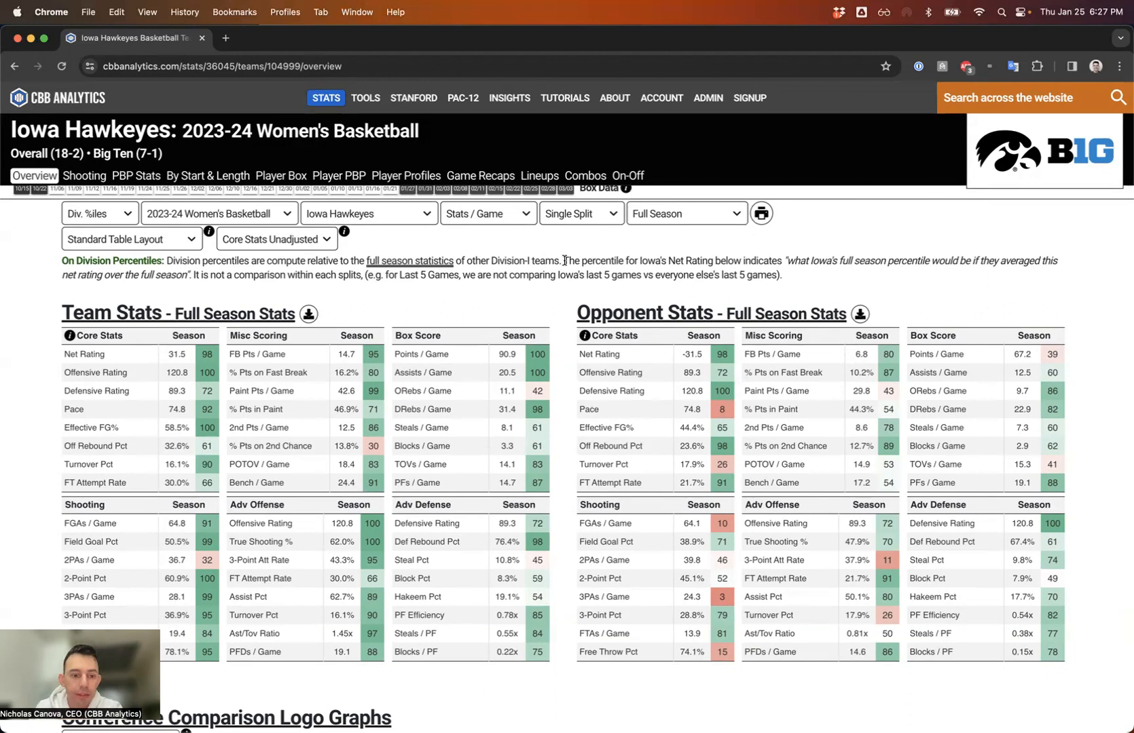
scroll(564, 260, "down", 20)
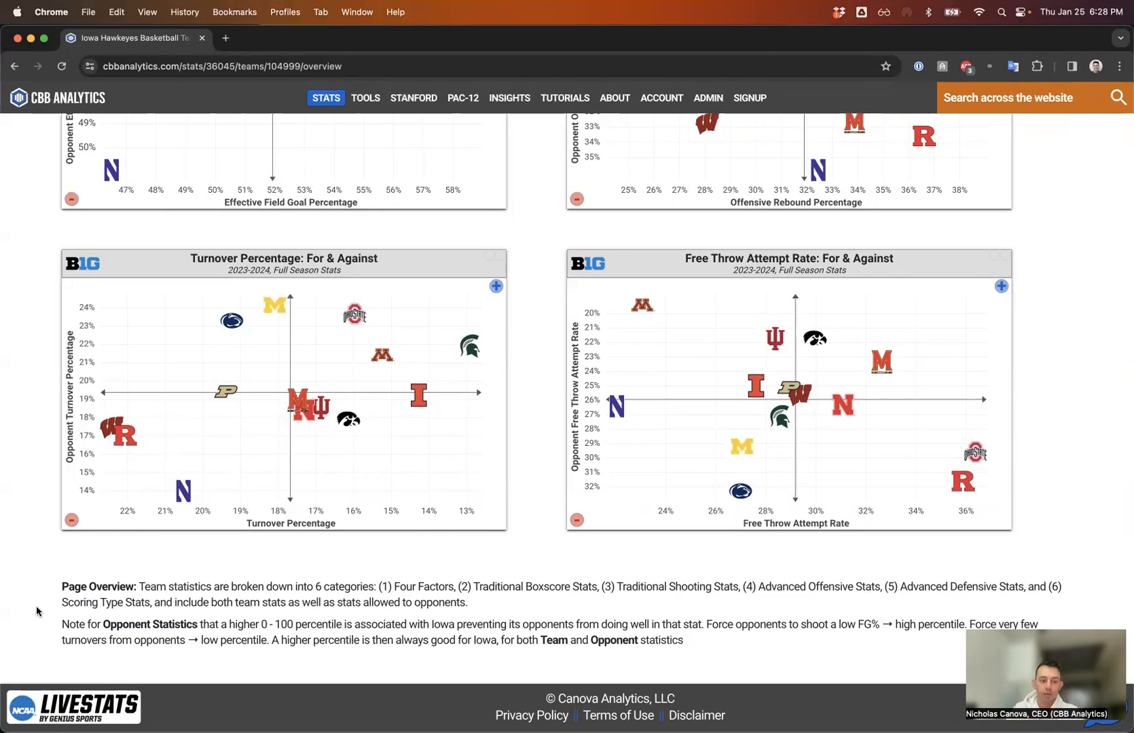
scroll(36, 606, "up", 20)
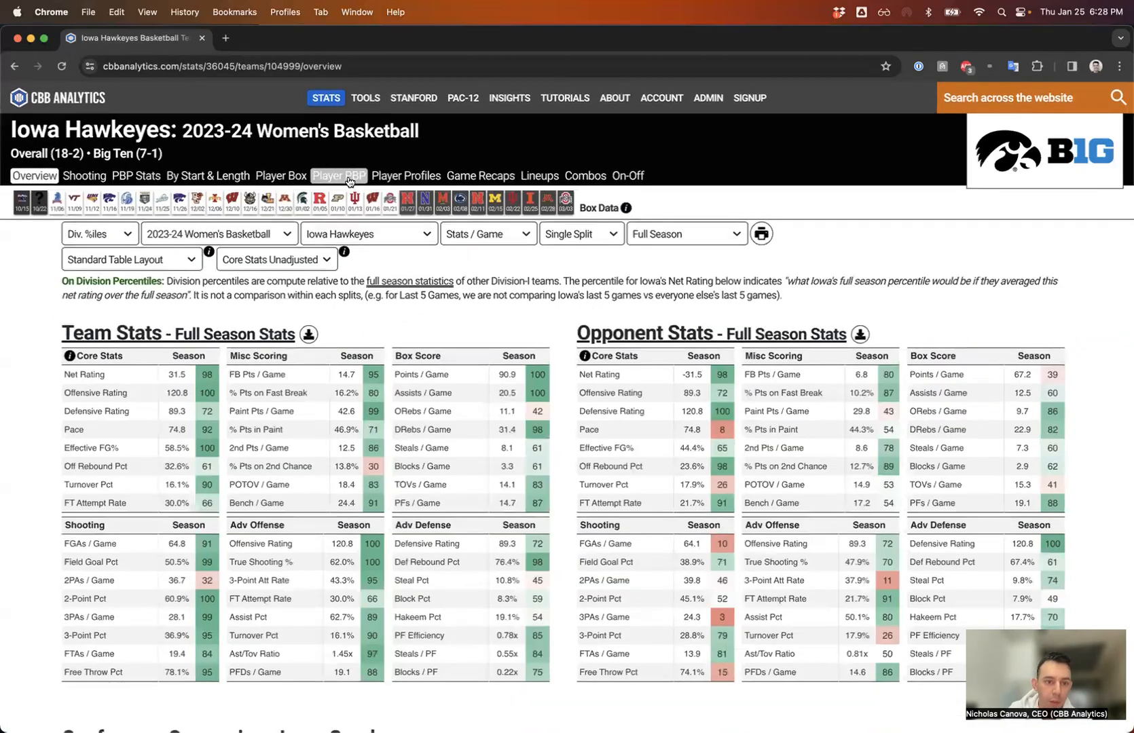
On Iowa's Player Box page, switch the first table to Traditional Shooting and then Offensive Stats, and examine the TS% and USG% columns.
left_click(282, 177)
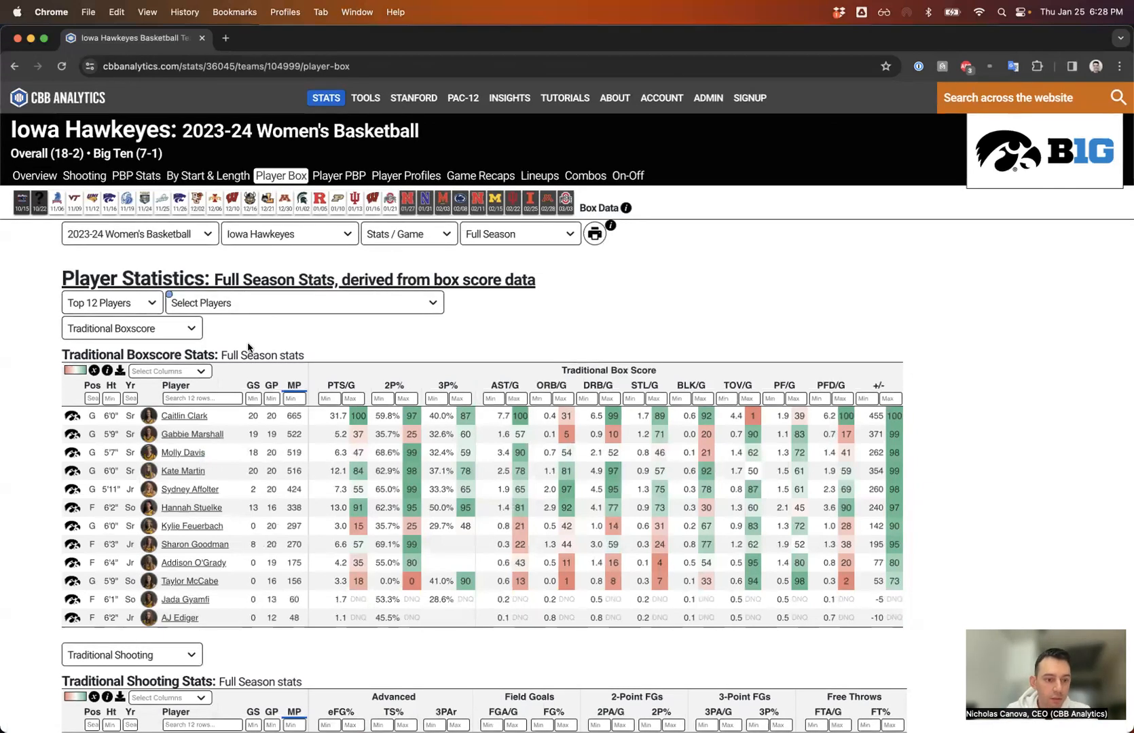
left_click(126, 329)
left_click(134, 381)
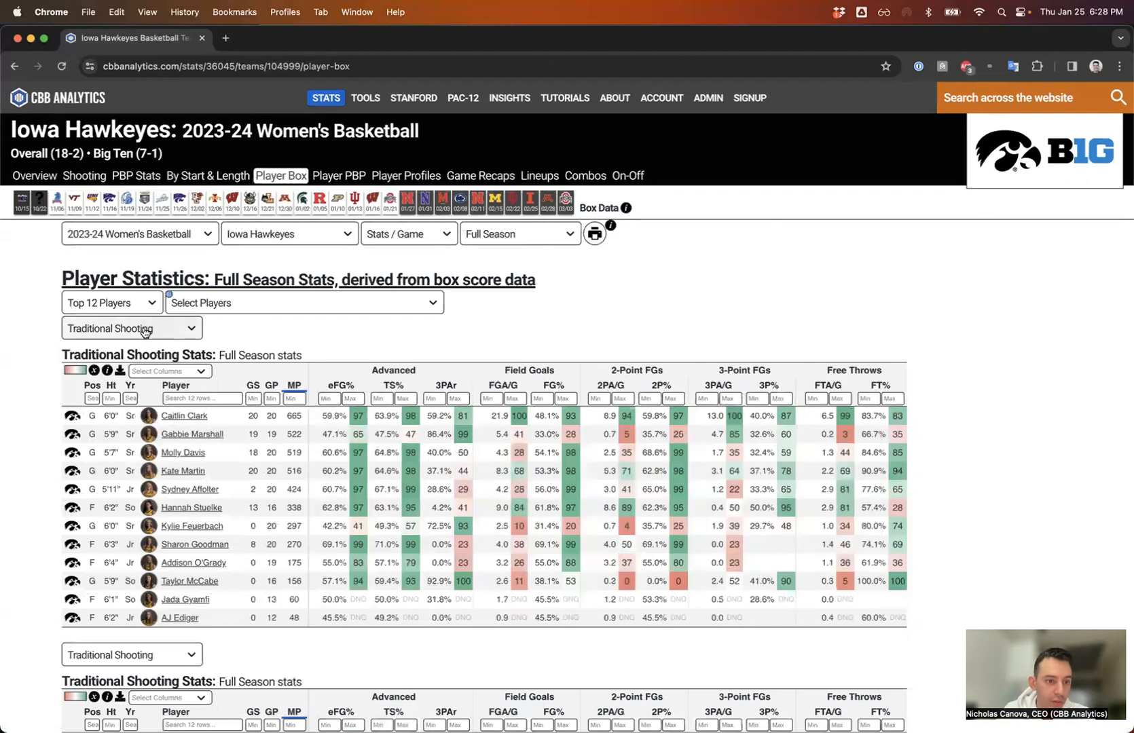
left_click(145, 332)
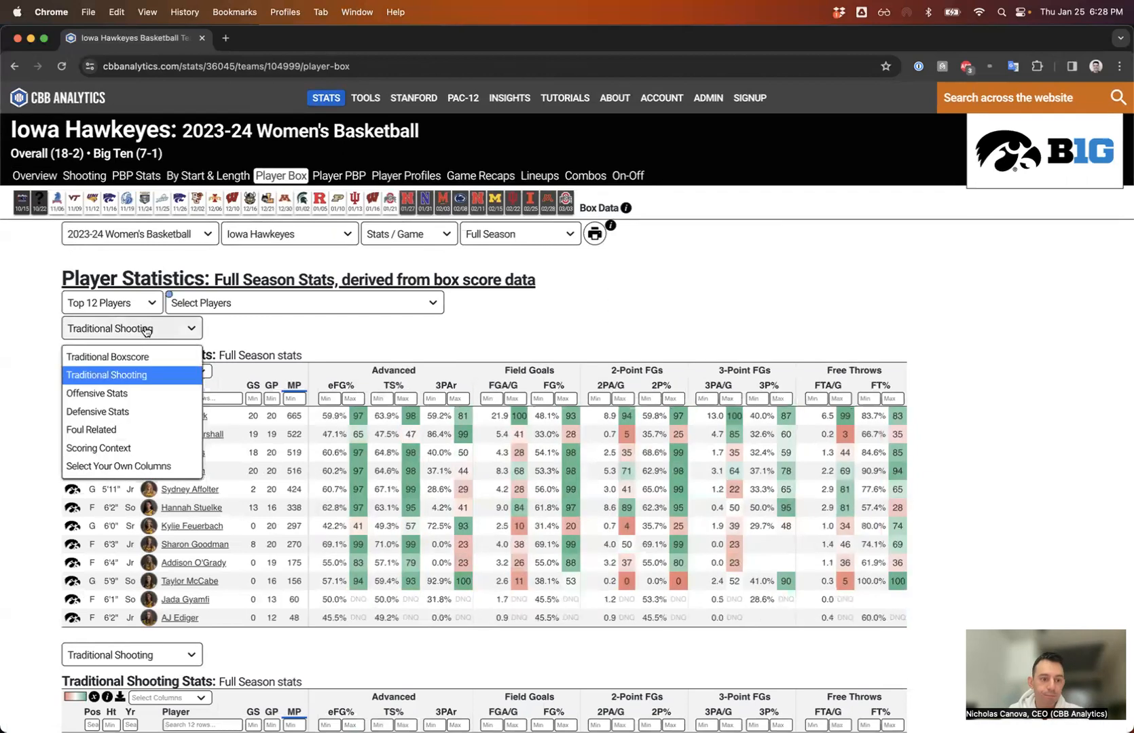
left_click(125, 394)
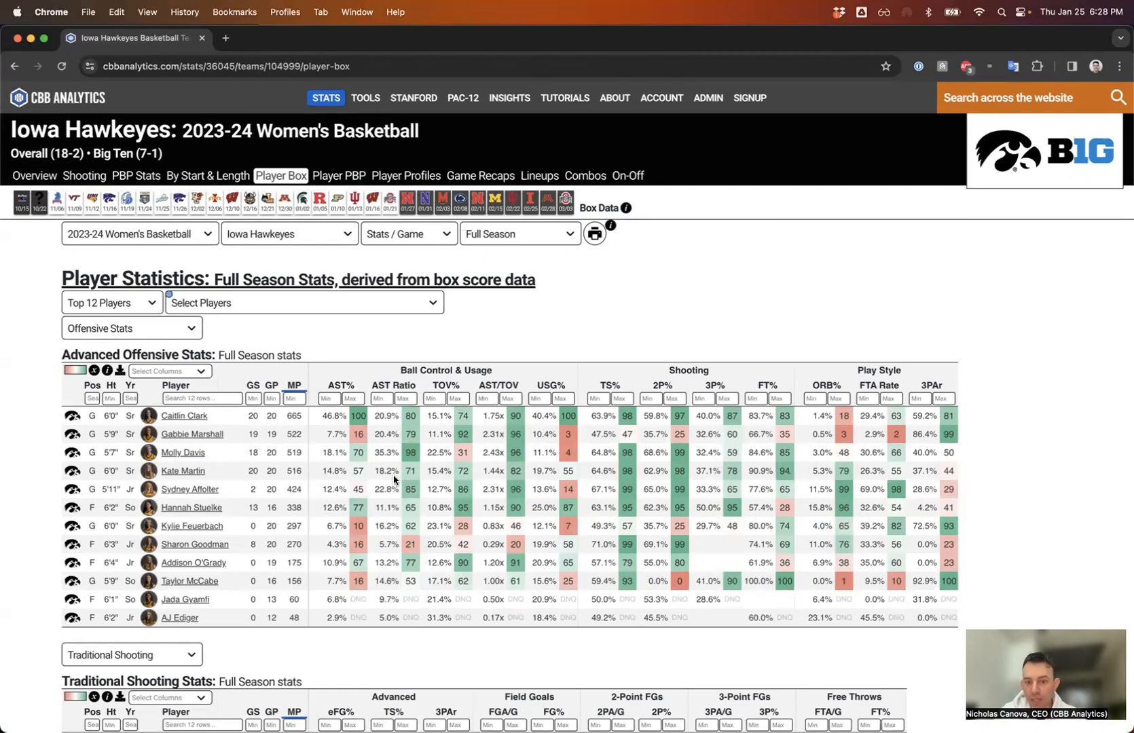
mouse_move(613, 389)
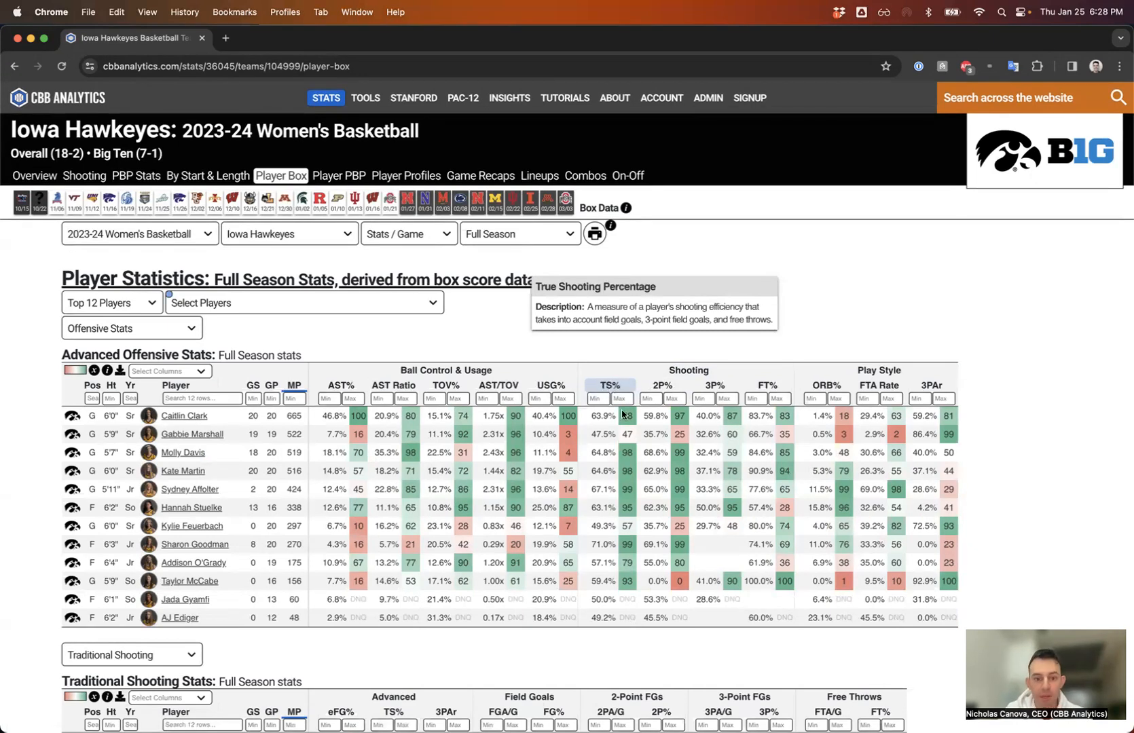
mouse_move(551, 386)
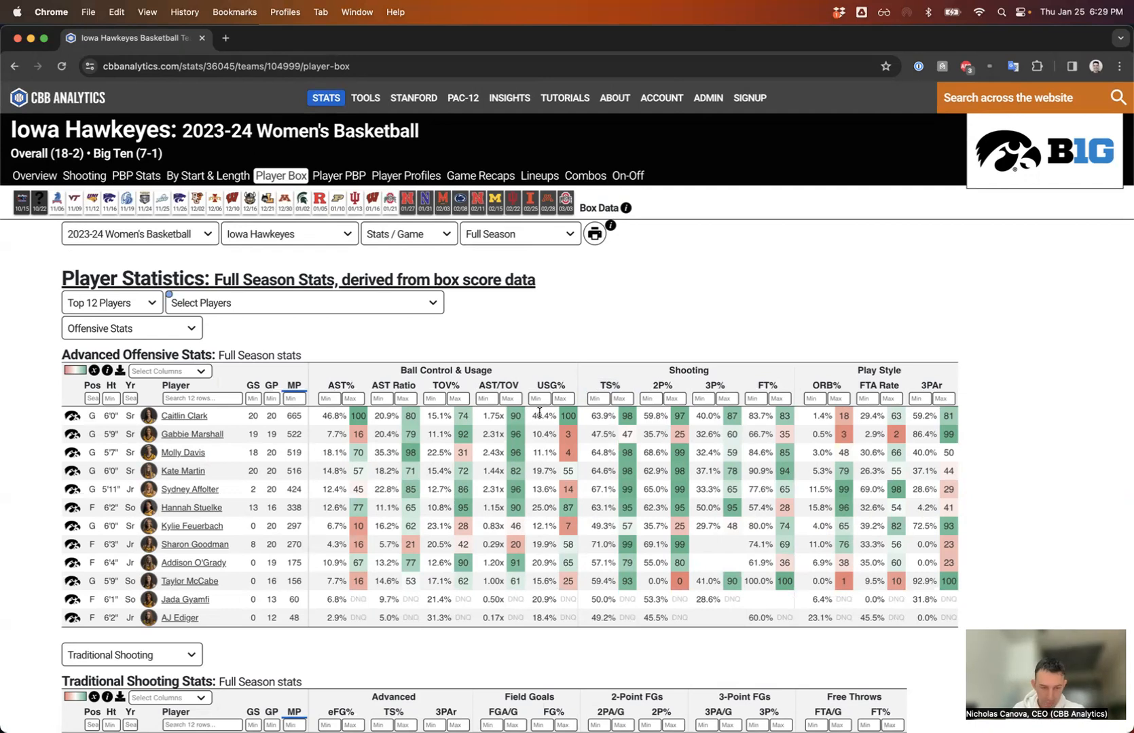
Open Iowa's Player PBP page and briefly highlight "derived from play-by-play data" in the Player Statistics heading.
left_click(329, 177)
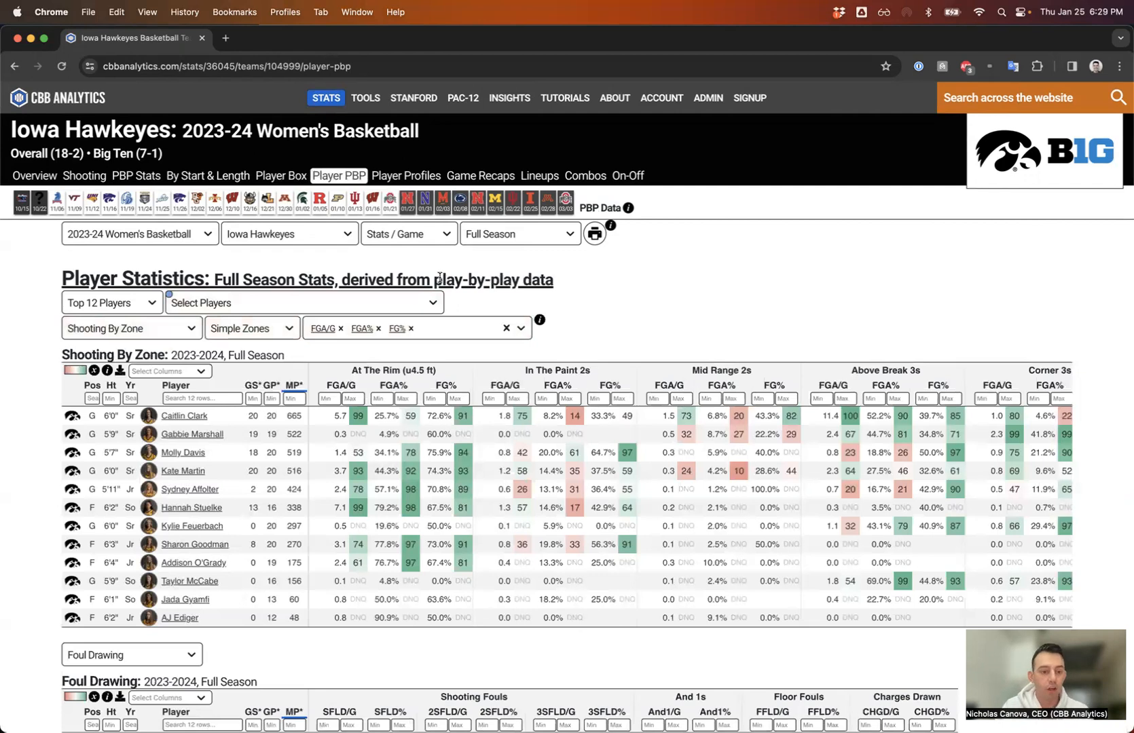
left_click_drag(555, 279, 342, 274)
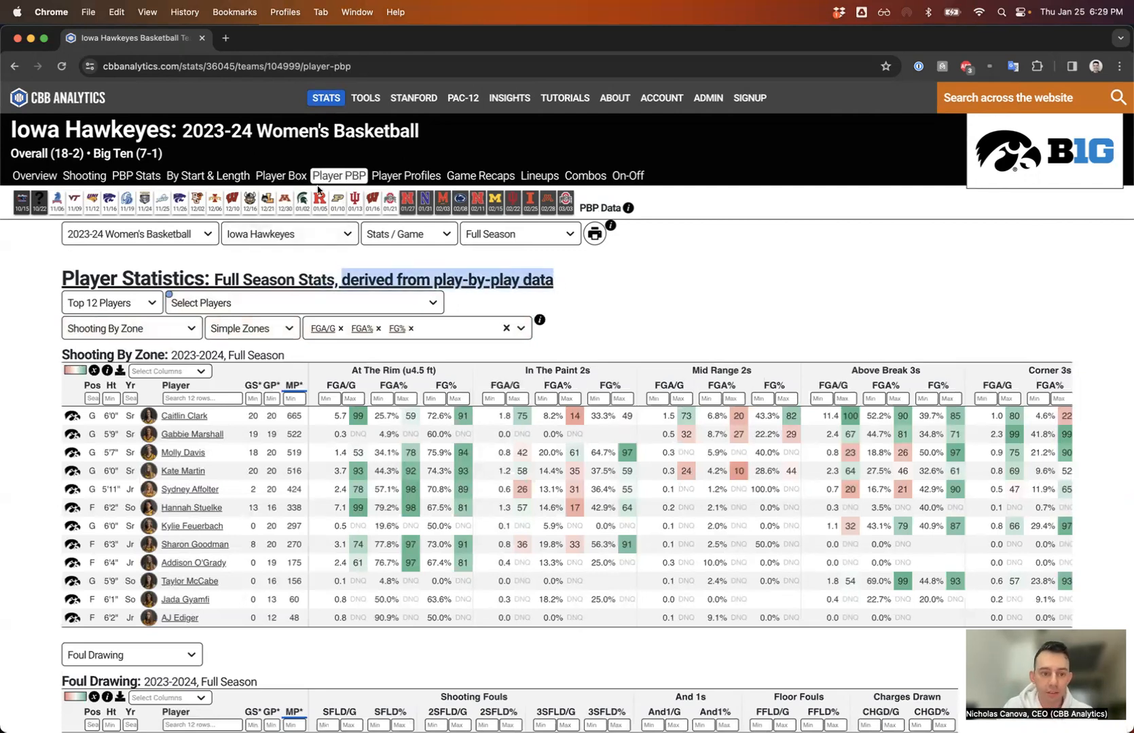
left_click(343, 261)
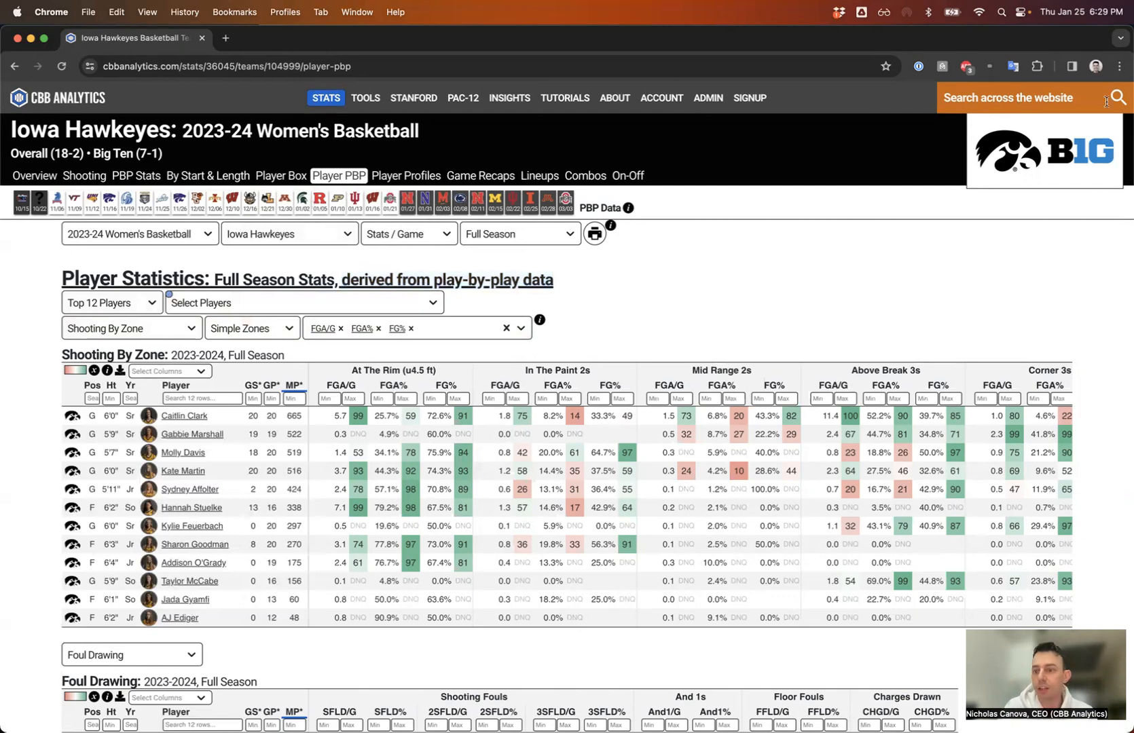
Open the Big Ten Conference's Player PBP page, check the available table types, and set the stats to Stat Totals.
left_click(1084, 151)
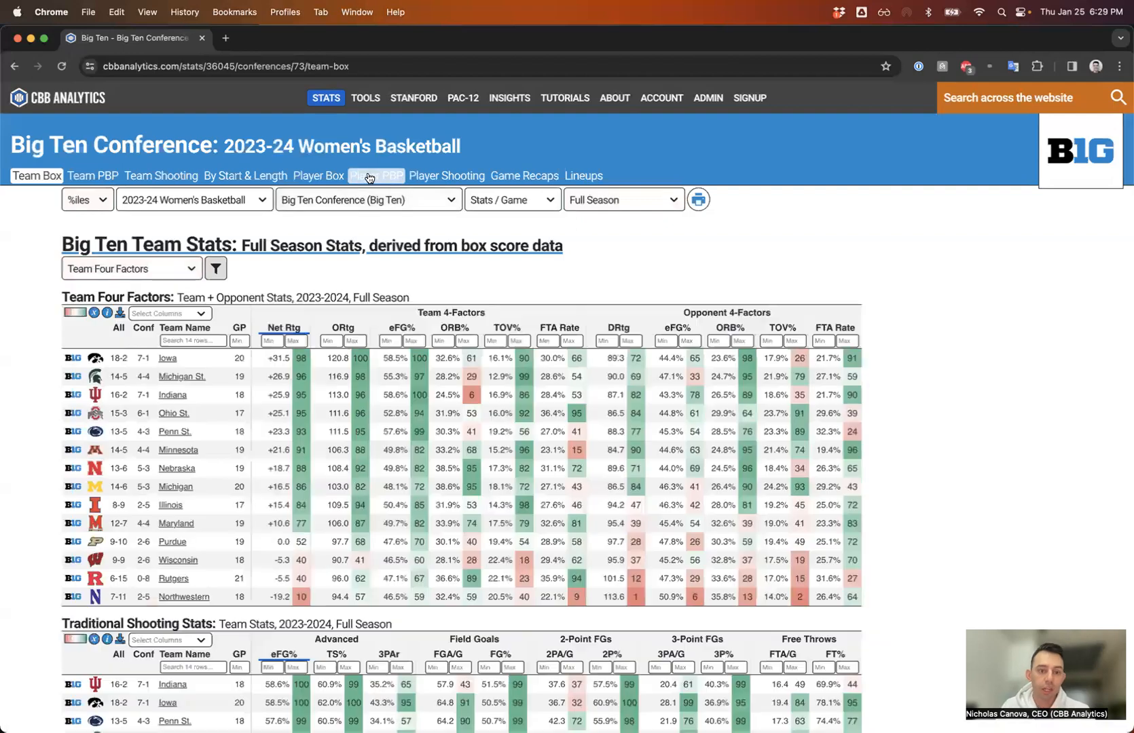
left_click(369, 174)
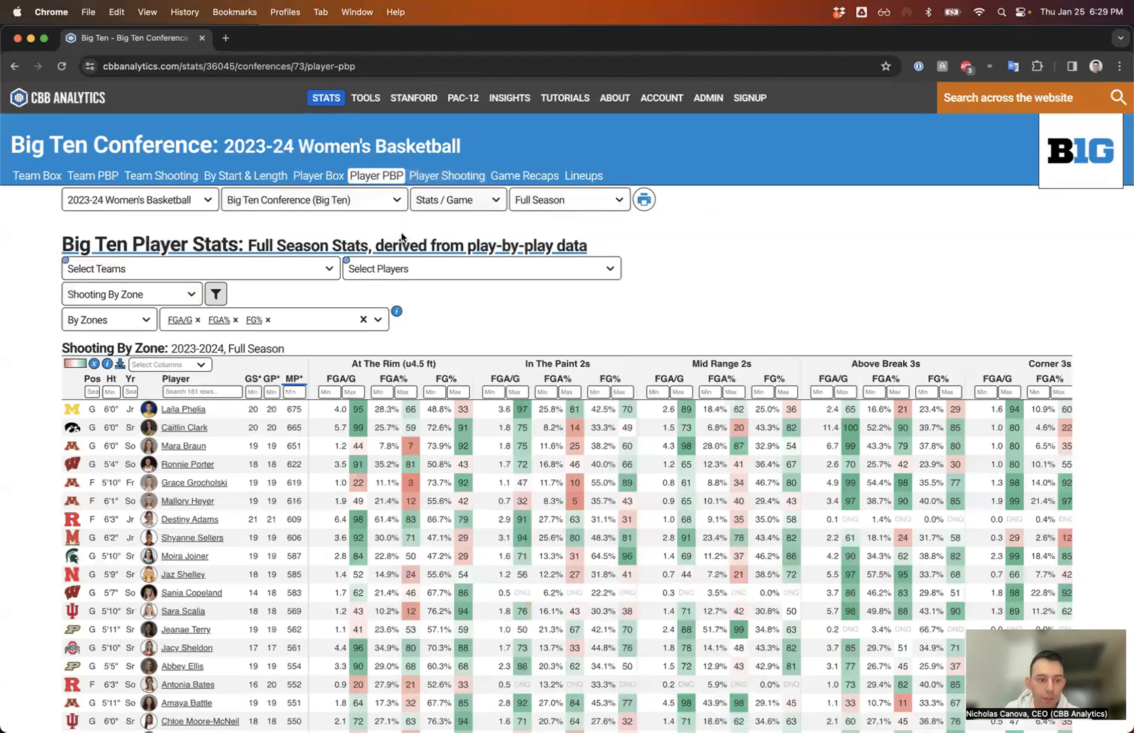
left_click(109, 295)
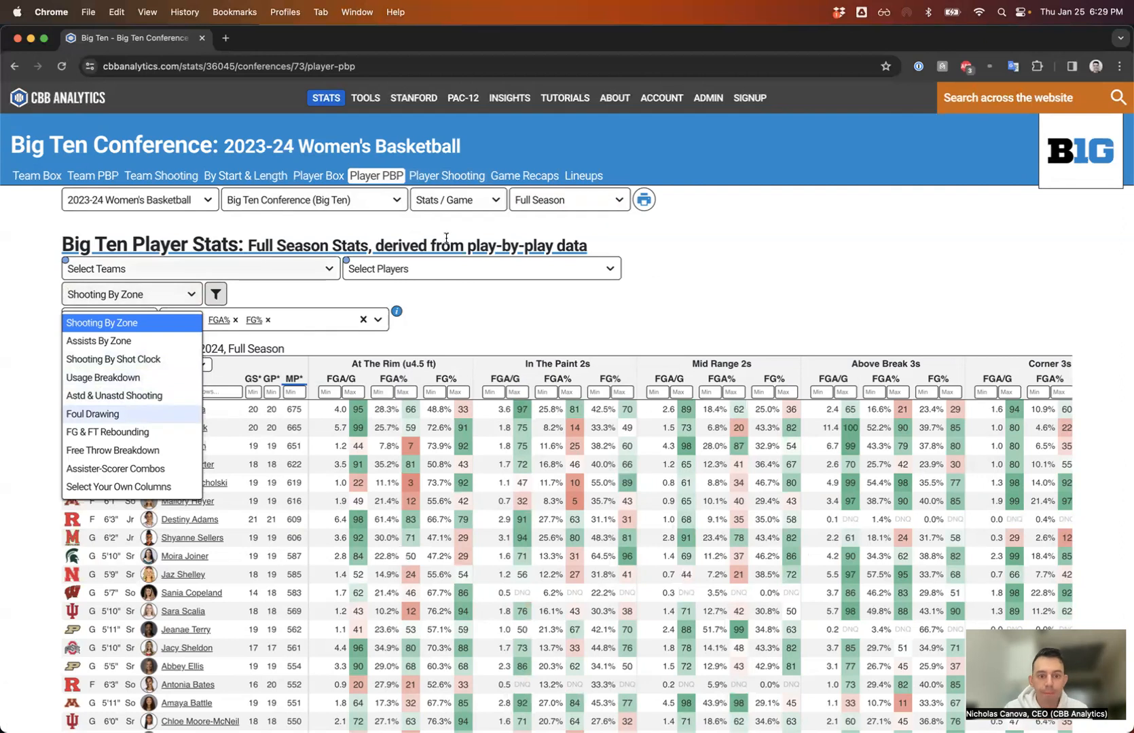
left_click(438, 200)
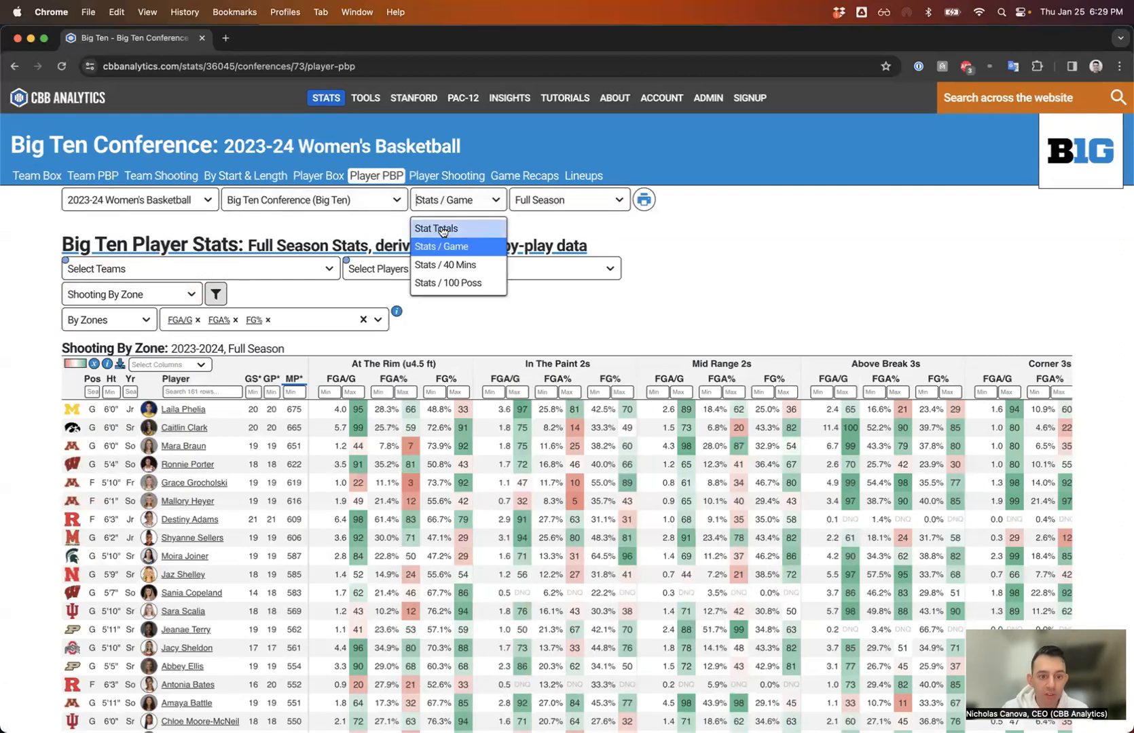
left_click(440, 229)
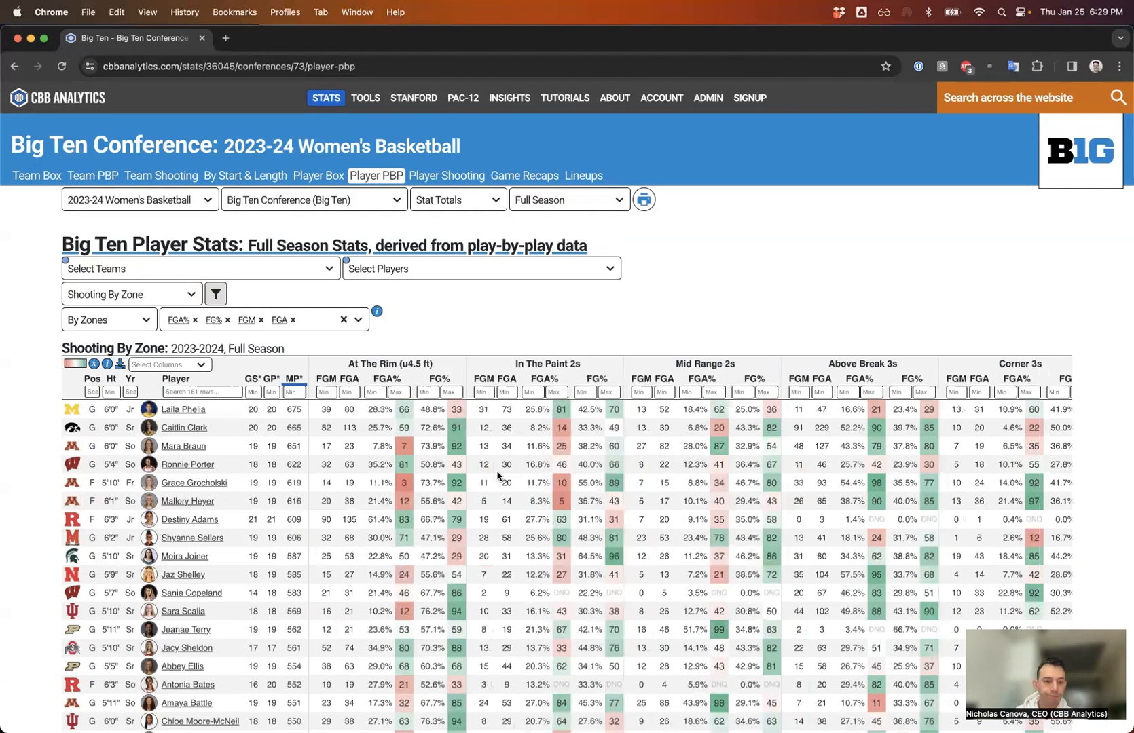
Keep Shooting By Zone as the table type and examine its zone columns across to Rim + 3s, highlighting that heading.
left_click(157, 295)
left_click(169, 294)
key("Tab")
key("shift+Tab")
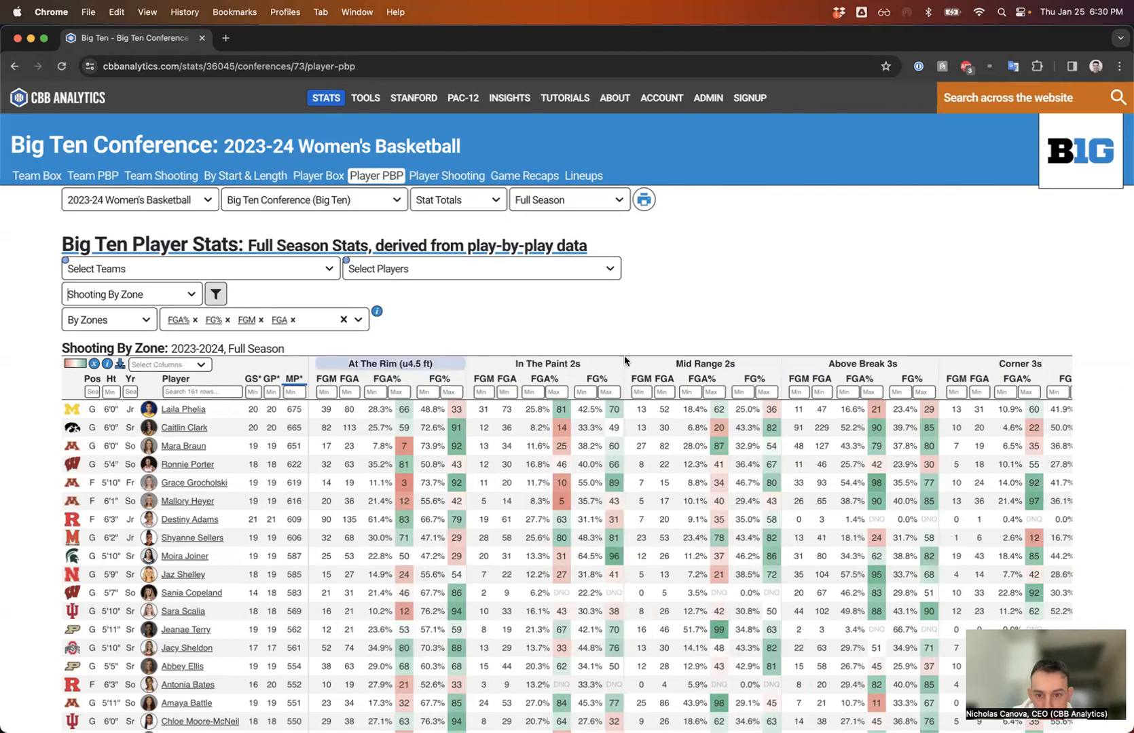
scroll(751, 462, "right", 2)
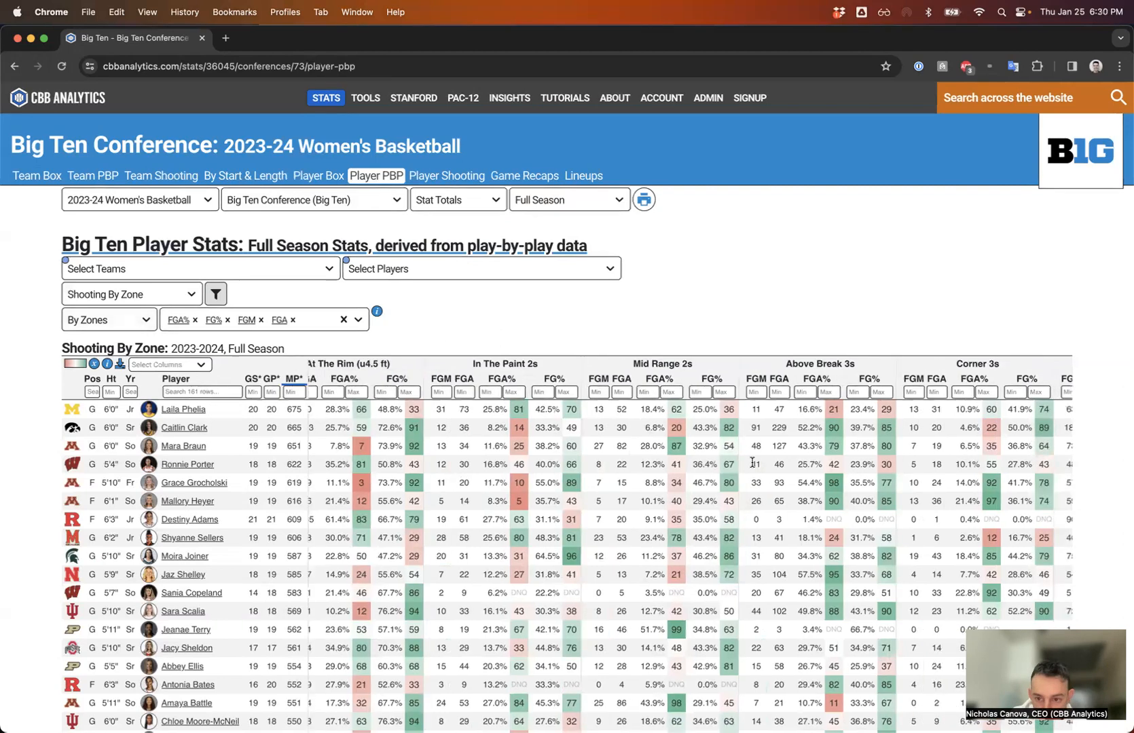
scroll(751, 461, "right", 6)
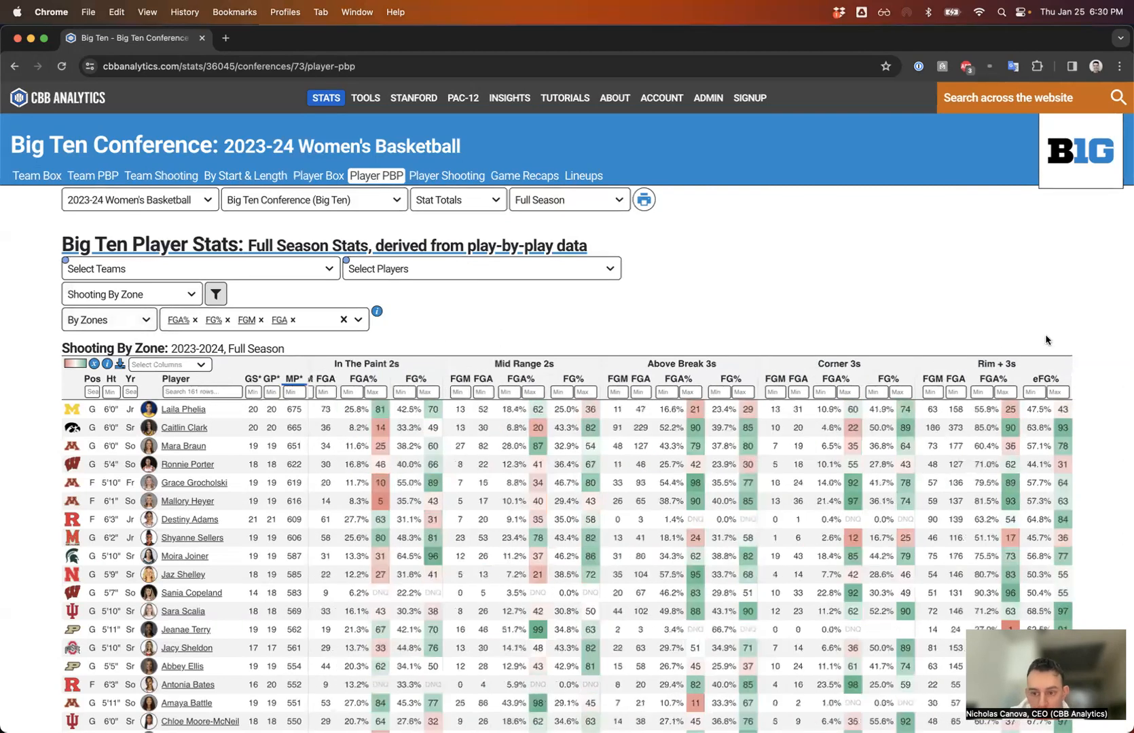
left_click_drag(977, 366, 1018, 365)
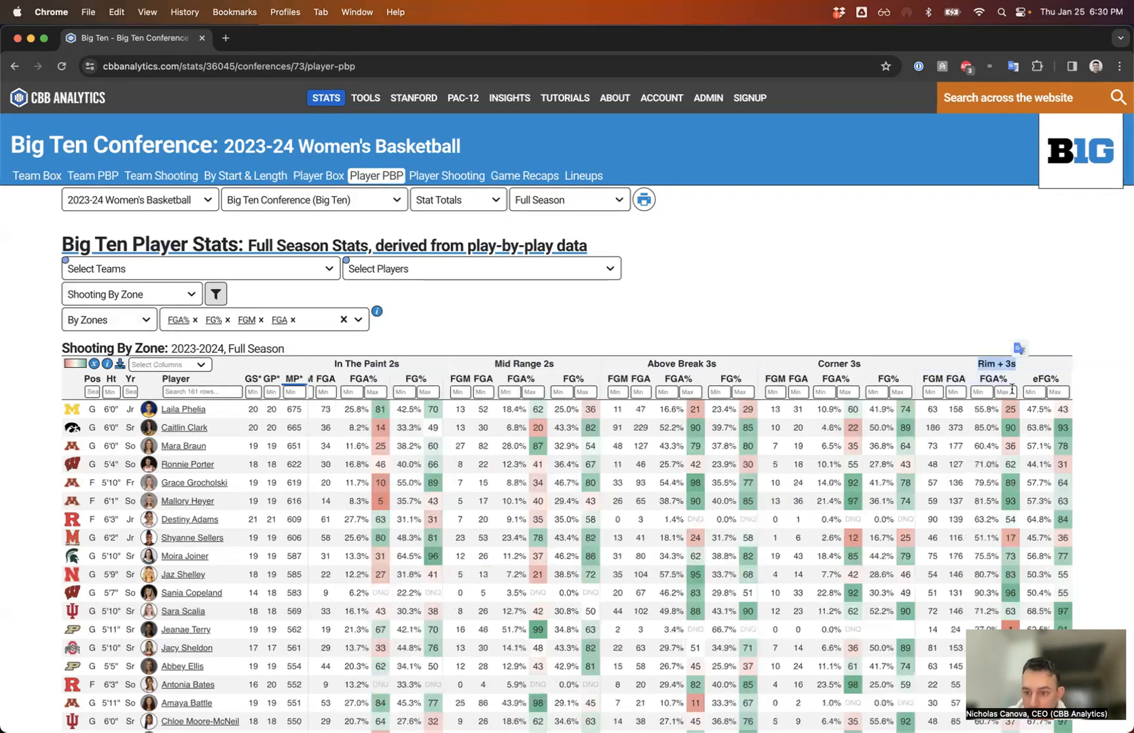
scroll(835, 464, "left", 6)
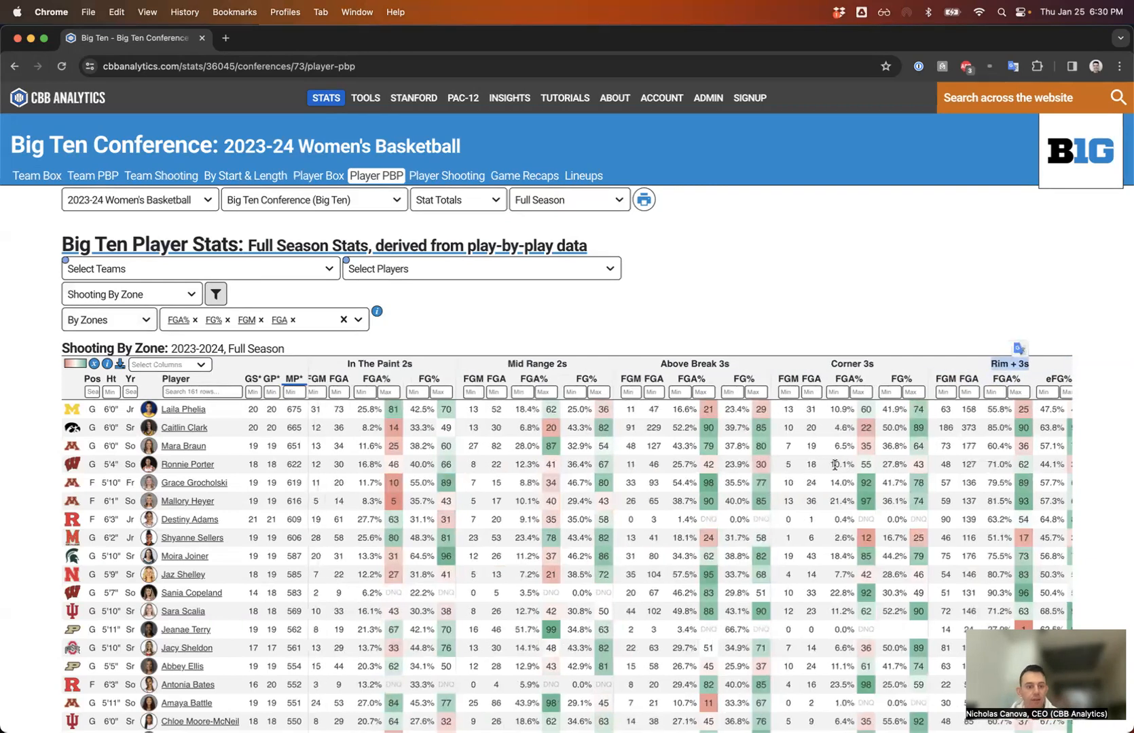
Switch the Big Ten player table to Foul Drawing, examine the shooting foul percentages, and sort players by And1s in descending order.
left_click(170, 296)
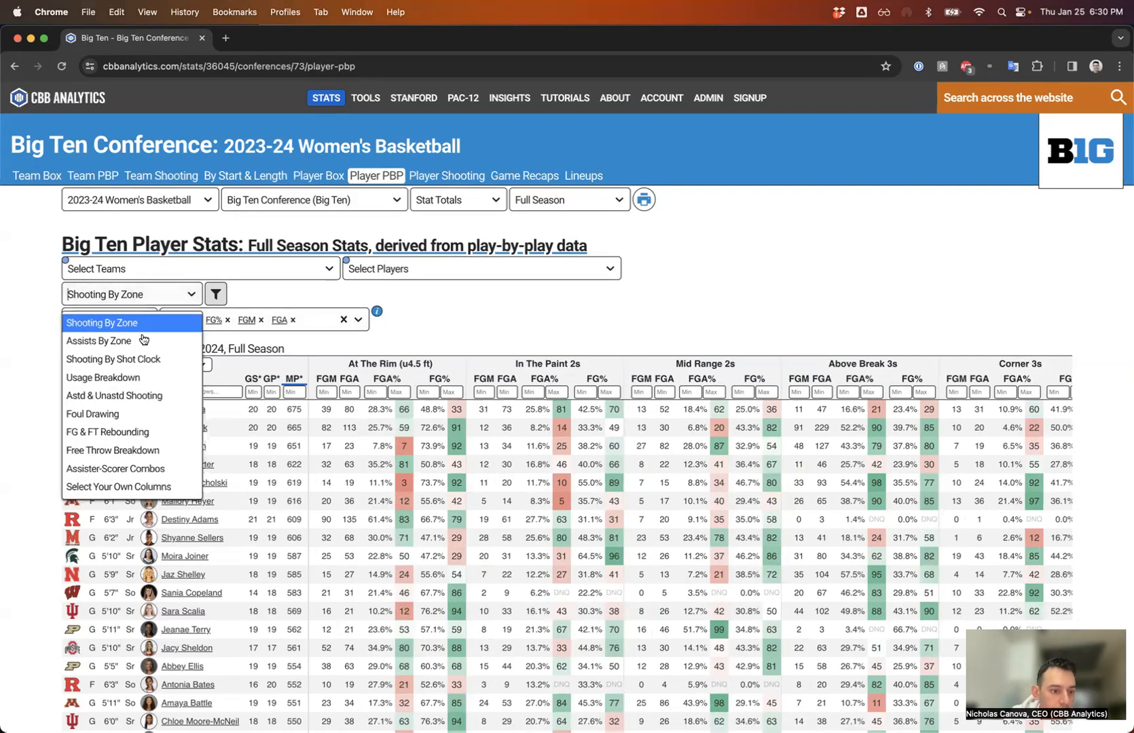
left_click(112, 412)
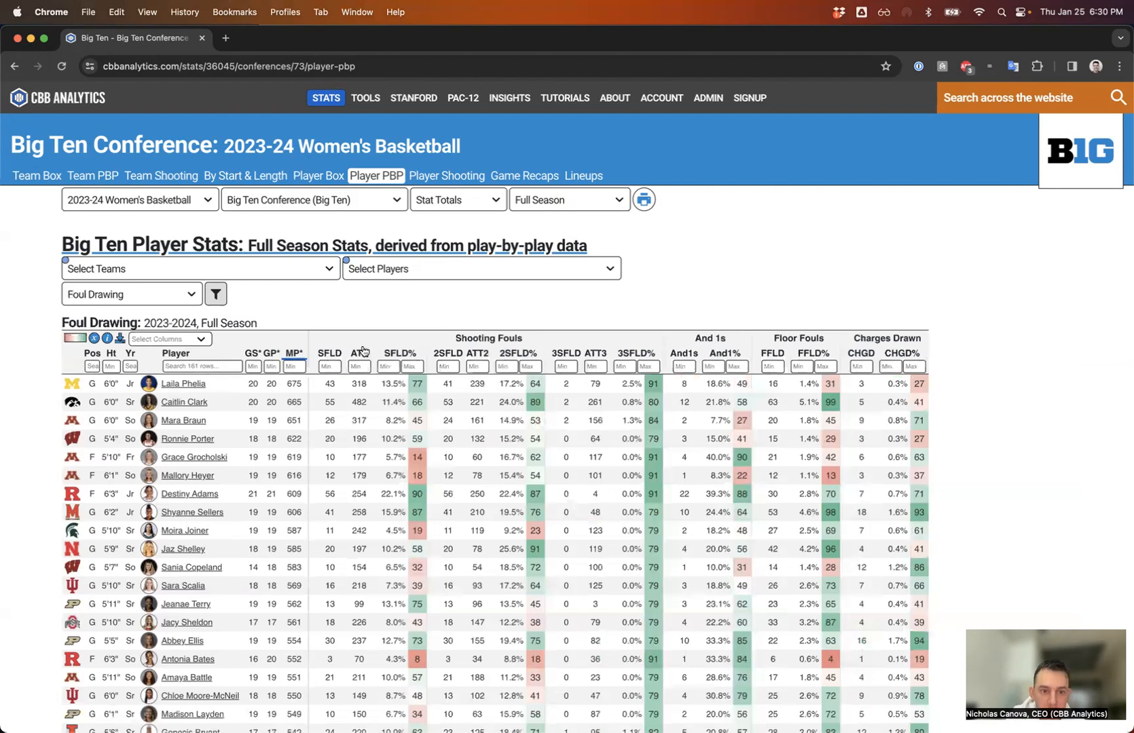
mouse_move(408, 353)
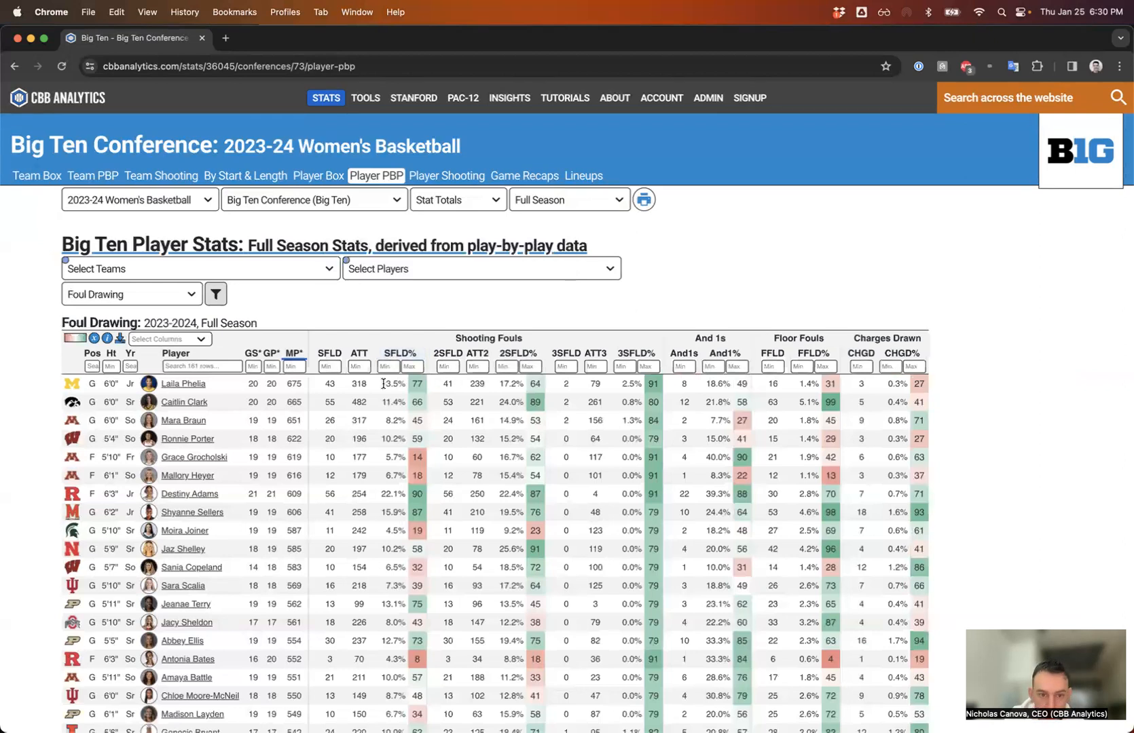
mouse_move(522, 355)
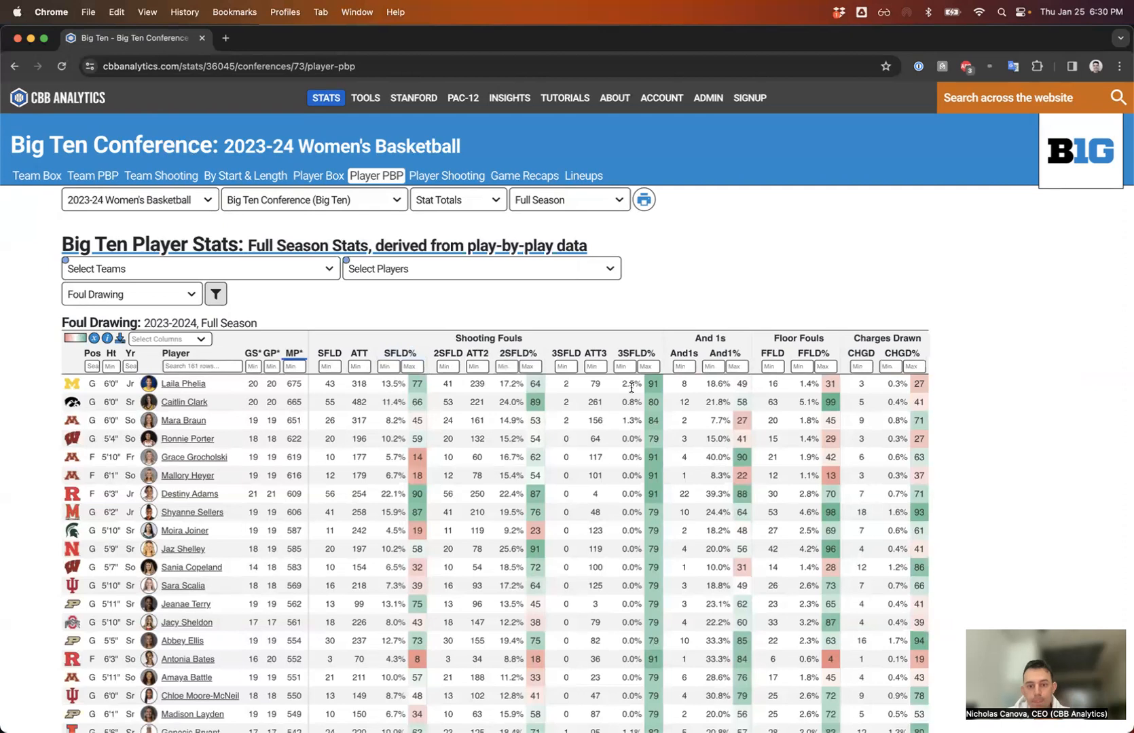
double_click(684, 355)
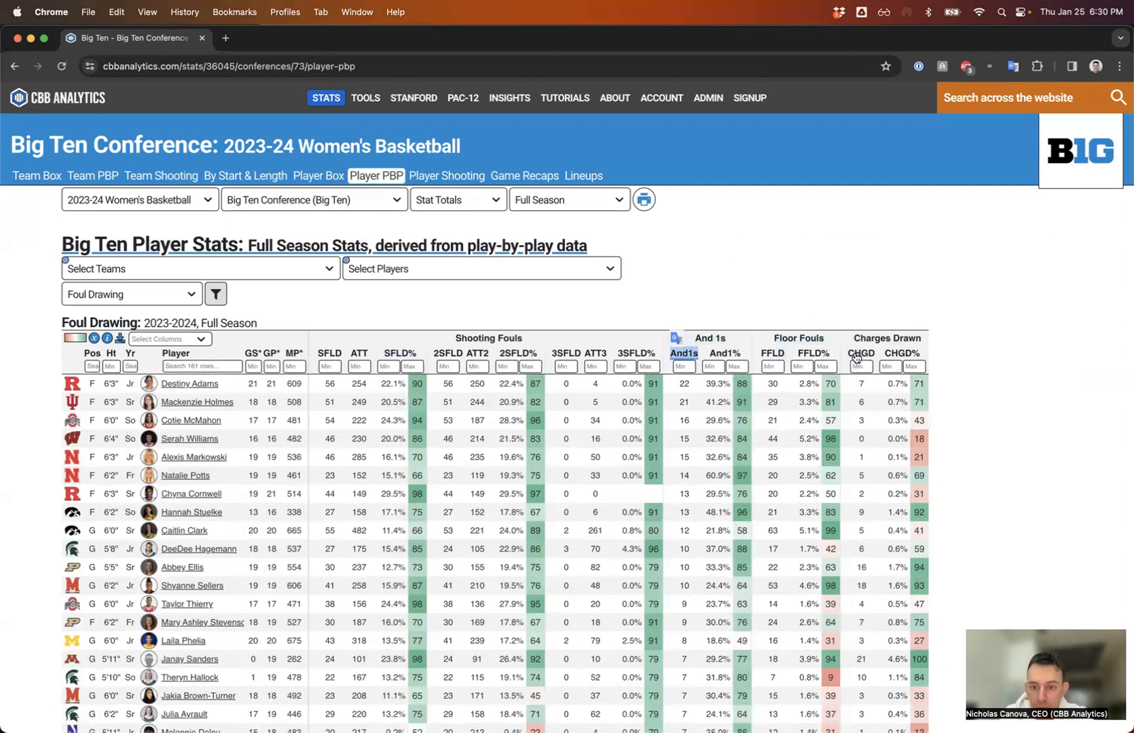
Sort the Foul Drawing table by charges drawn in descending order, and highlight the Floor Fouls and "derived from play-by-play data" headings.
mouse_move(859, 357)
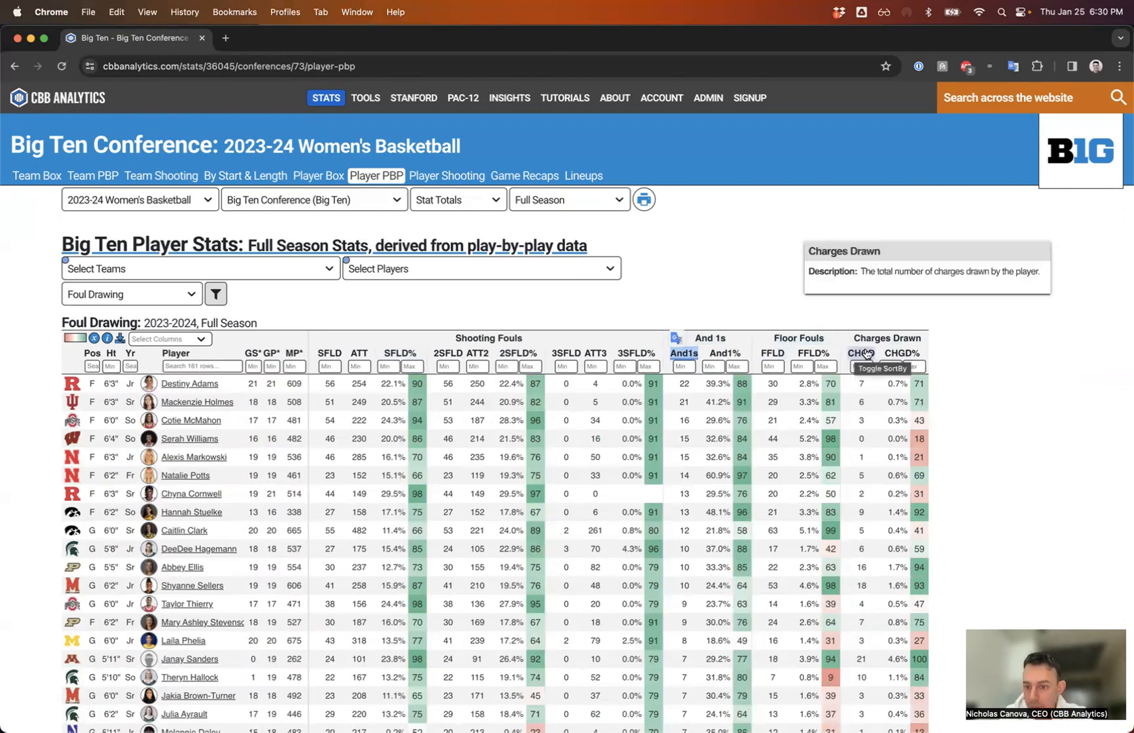
left_click(859, 356)
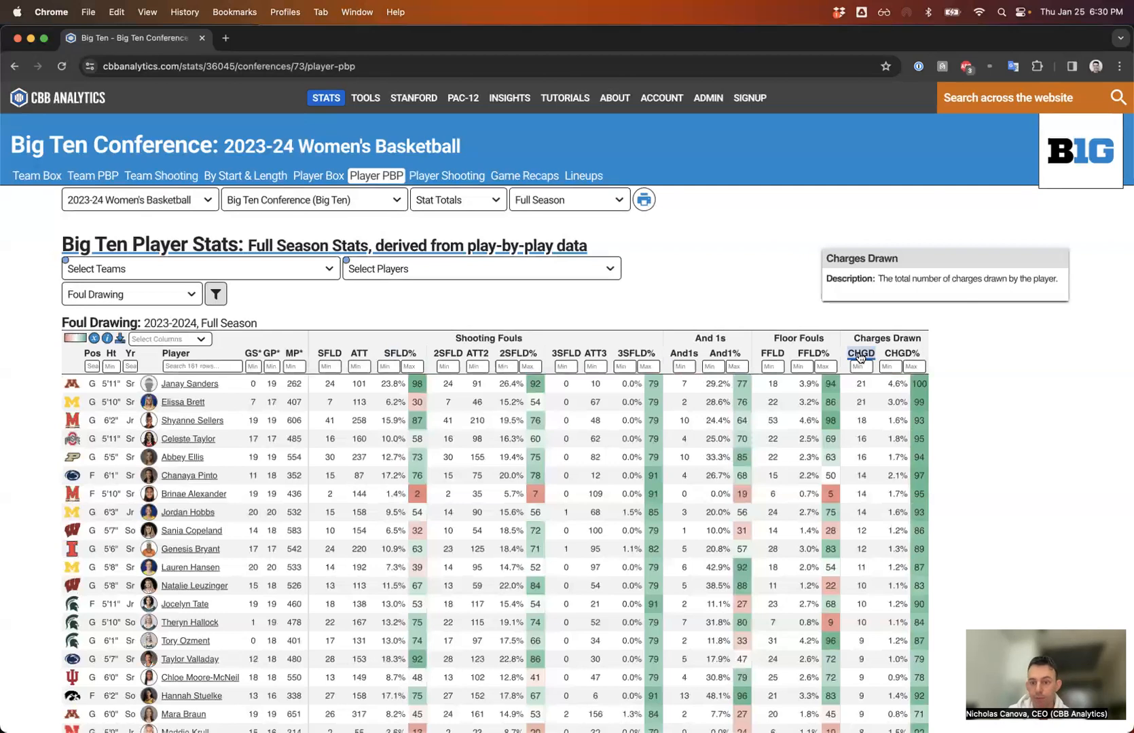
left_click(823, 337)
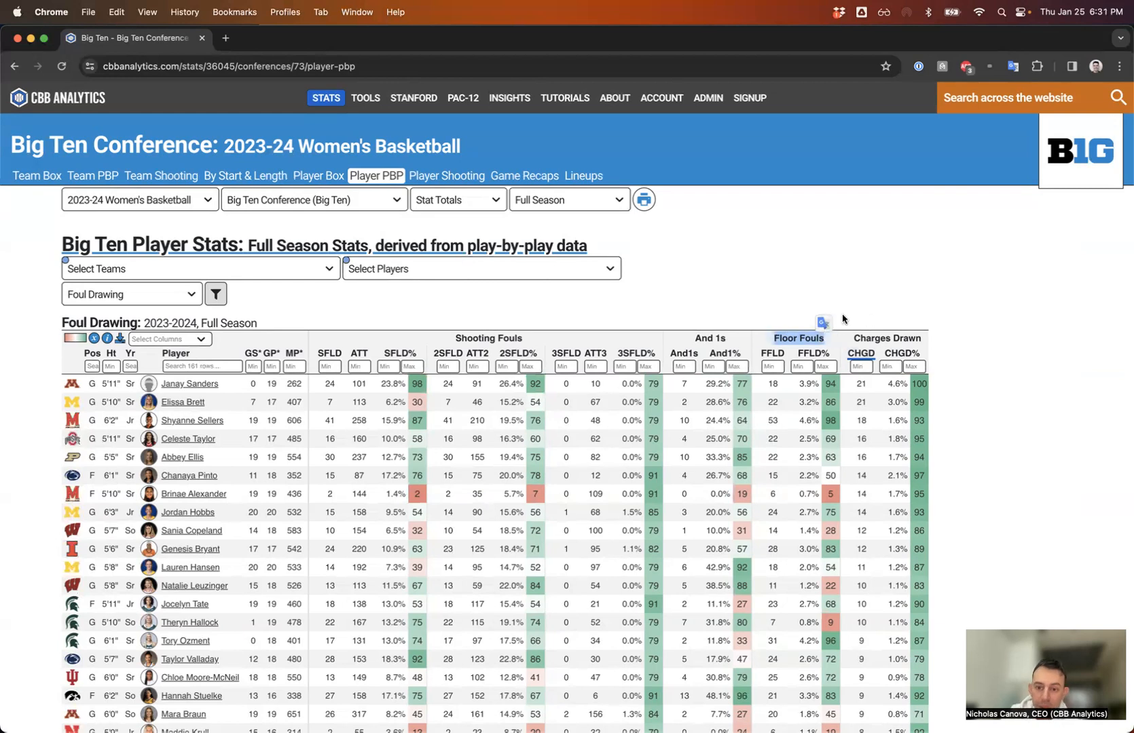
left_click_drag(595, 247, 411, 243)
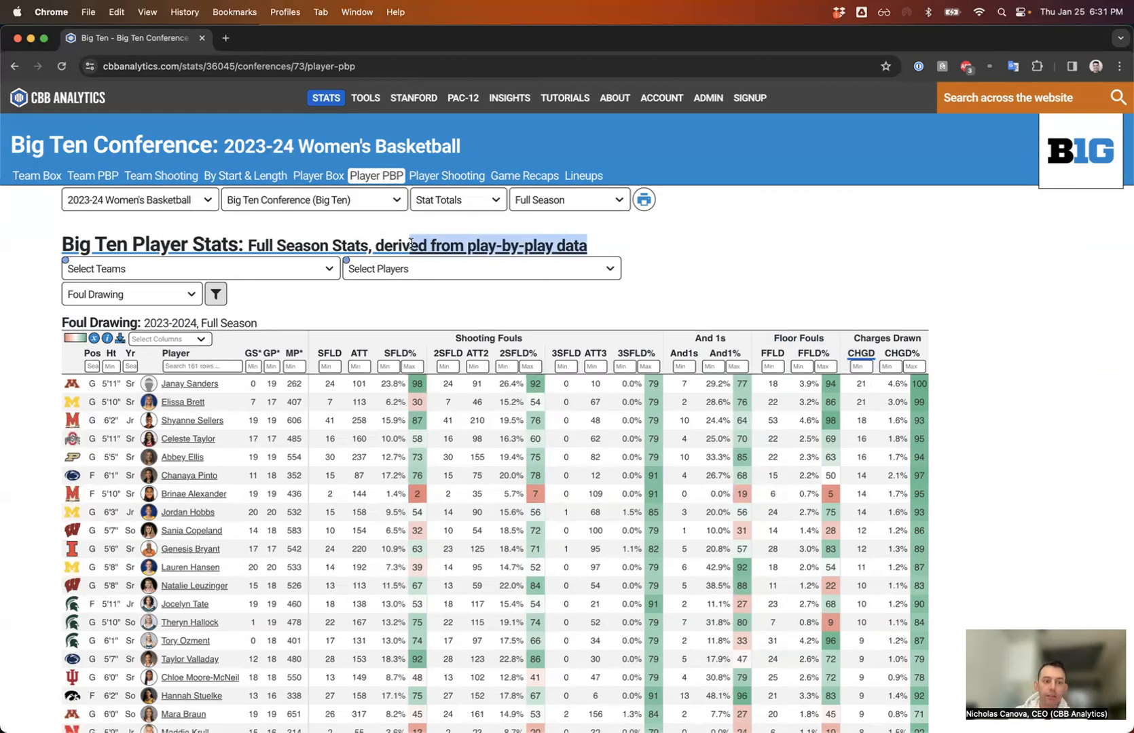
Switch the table to Astd & Unastd Shooting, inspect its columns closely, and sort by unassisted 3-pointers made in descending order.
left_click(146, 297)
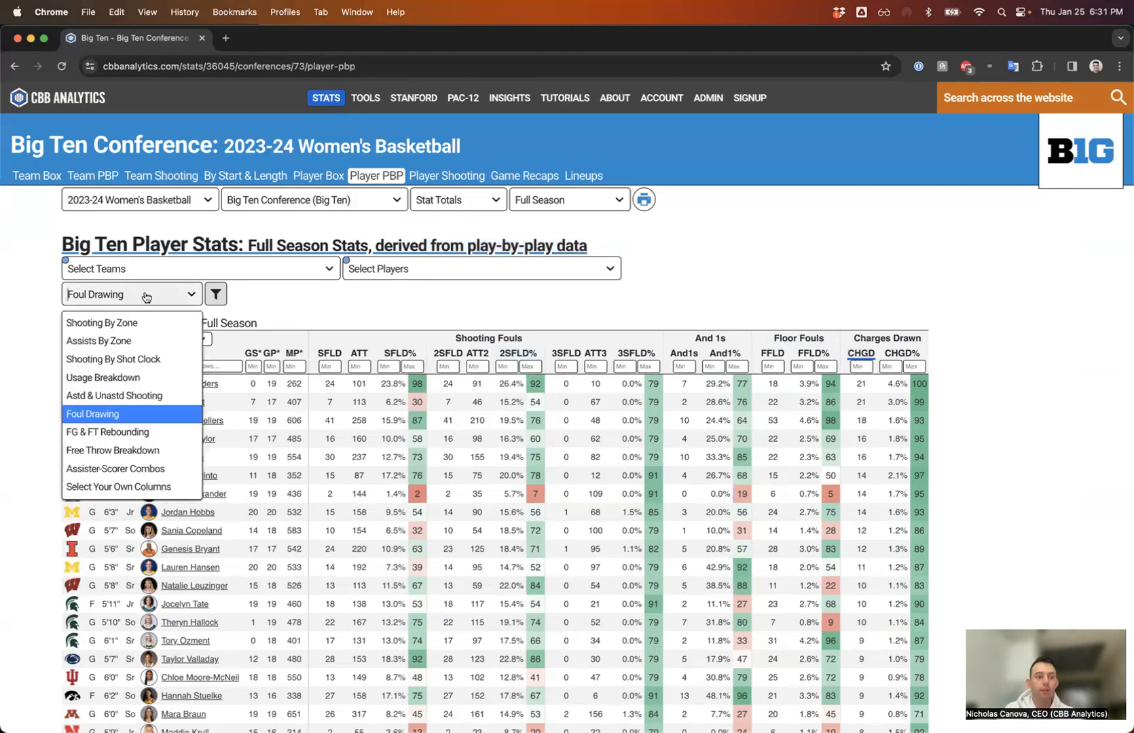
left_click(95, 396)
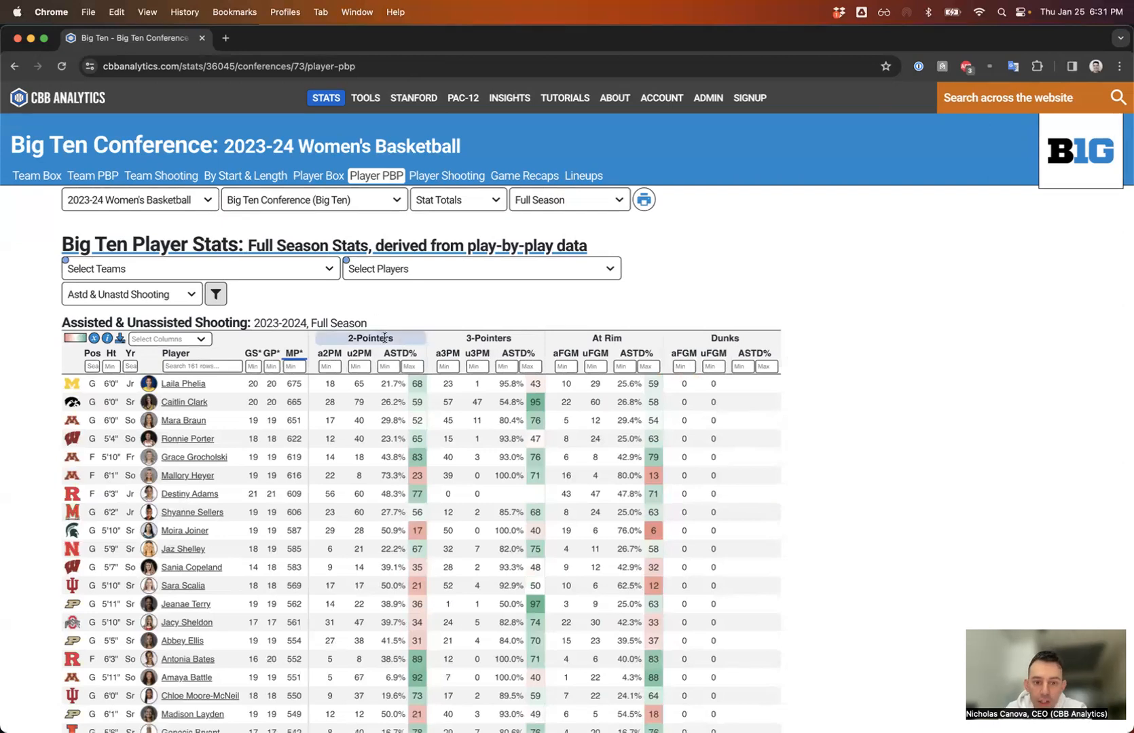
mouse_move(477, 358)
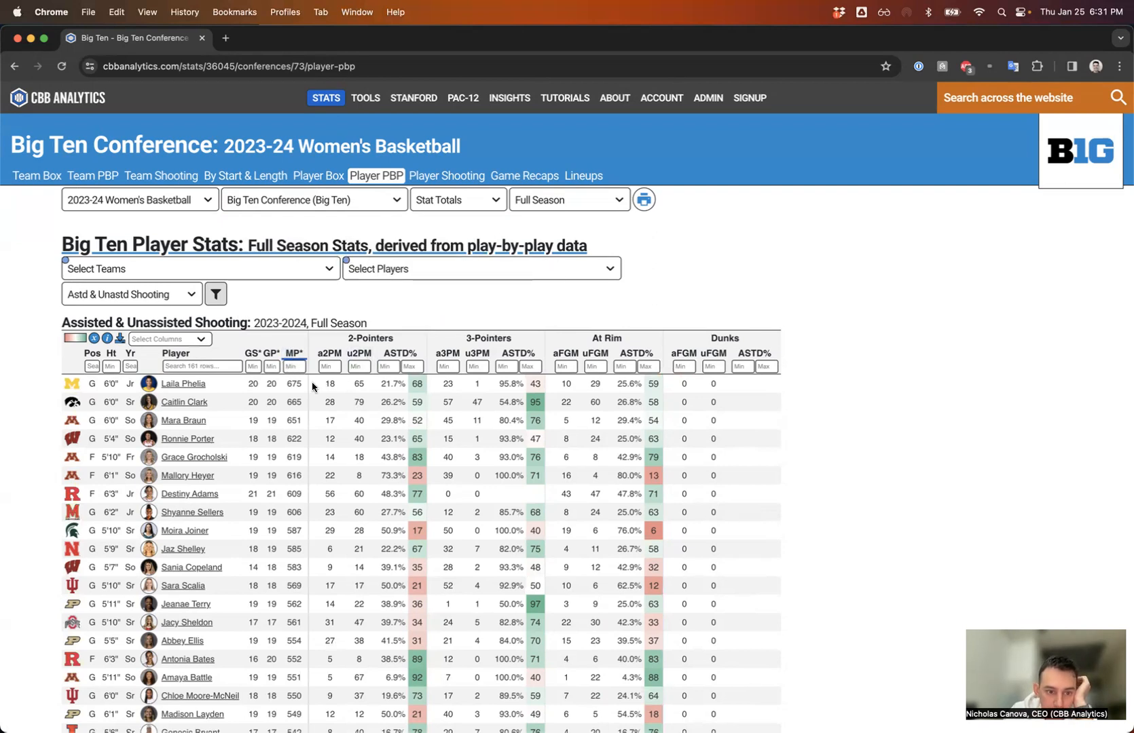
scroll(312, 382, "up", 3)
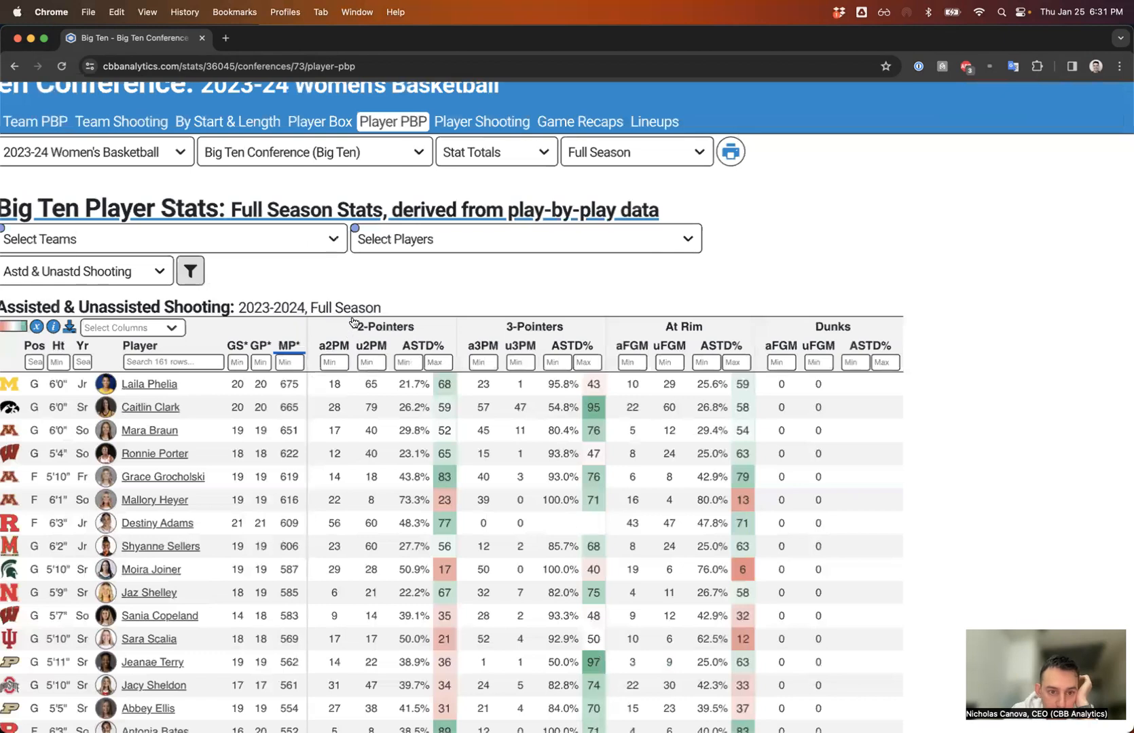
scroll(352, 320, "up", 3)
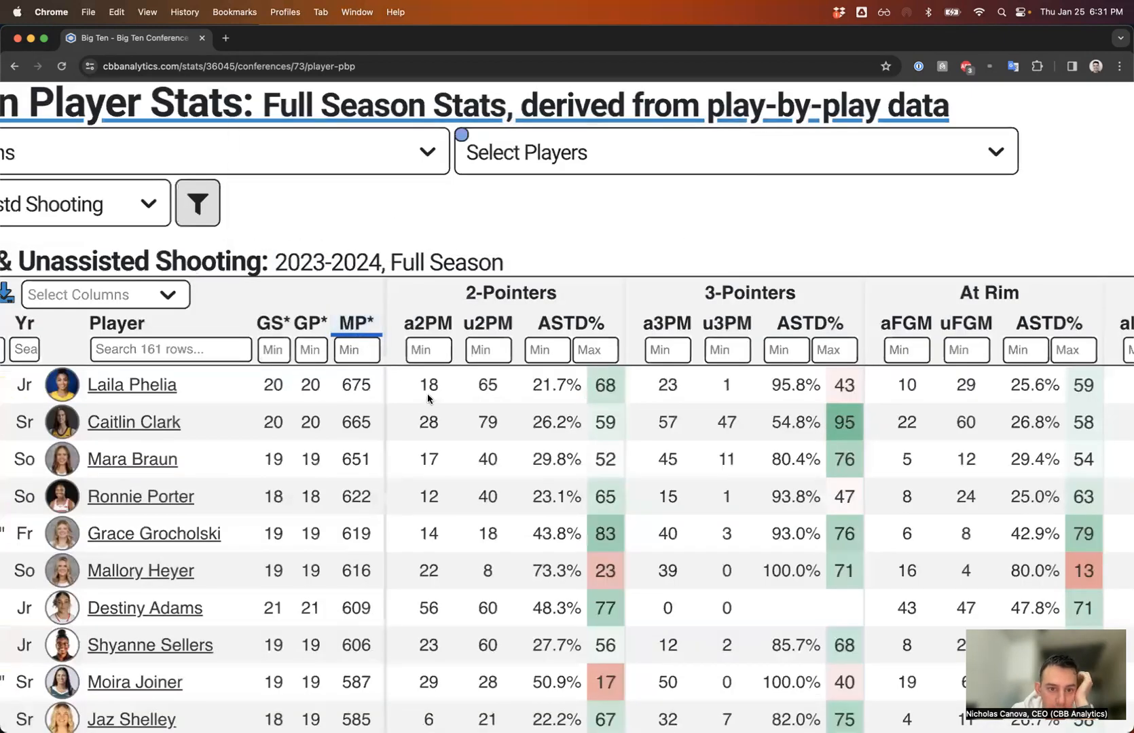
scroll(428, 399, "down", 5)
scroll(428, 398, "down", 3)
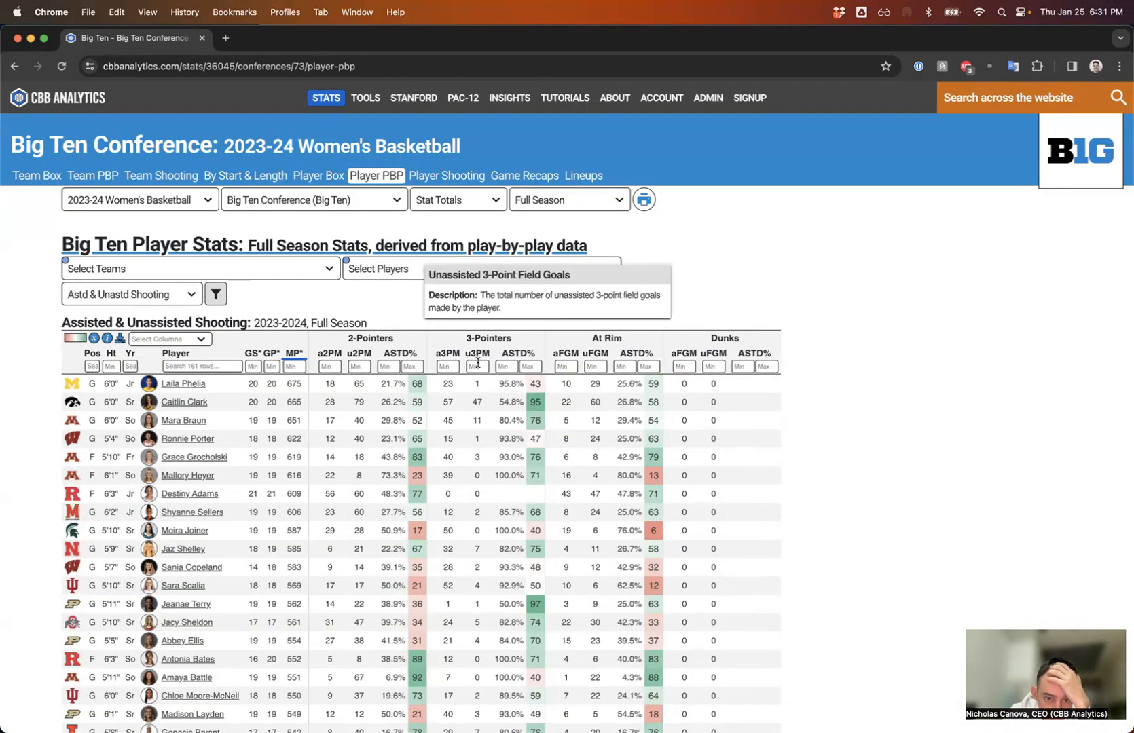
left_click(474, 358)
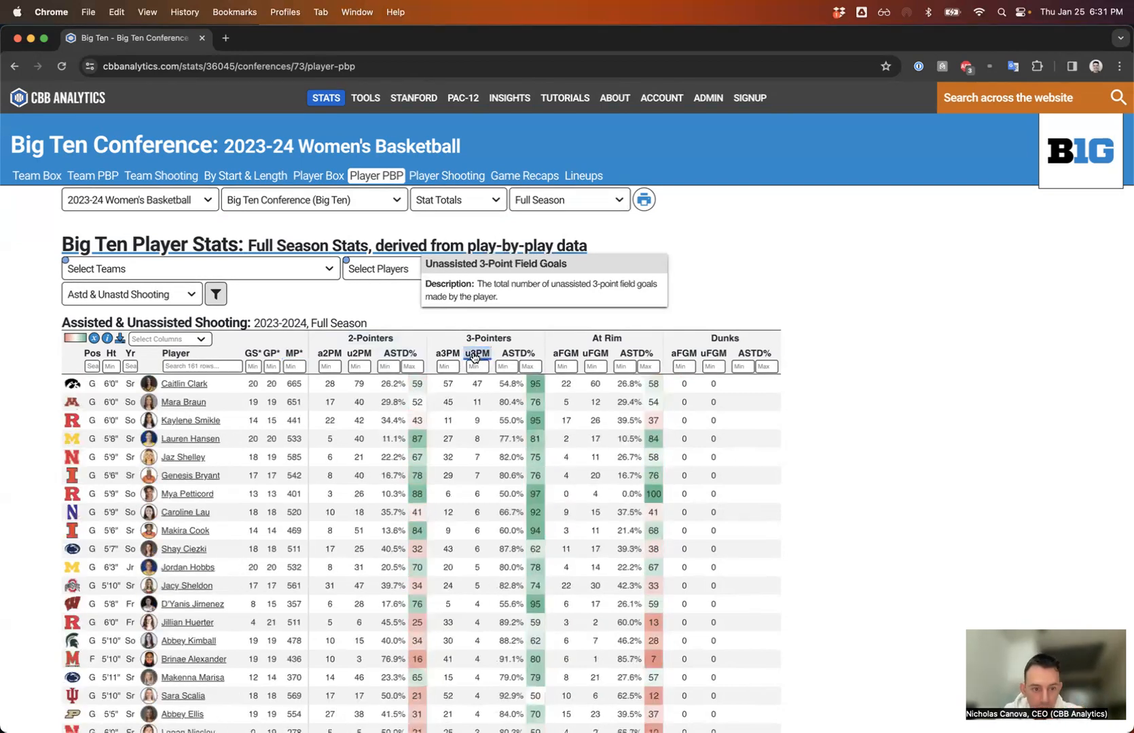
Limit the table to players with at least 5 unassisted 3-pointers, ordering it by 3-point ASTD% ascending and finally by u3PM descending.
left_click(507, 356)
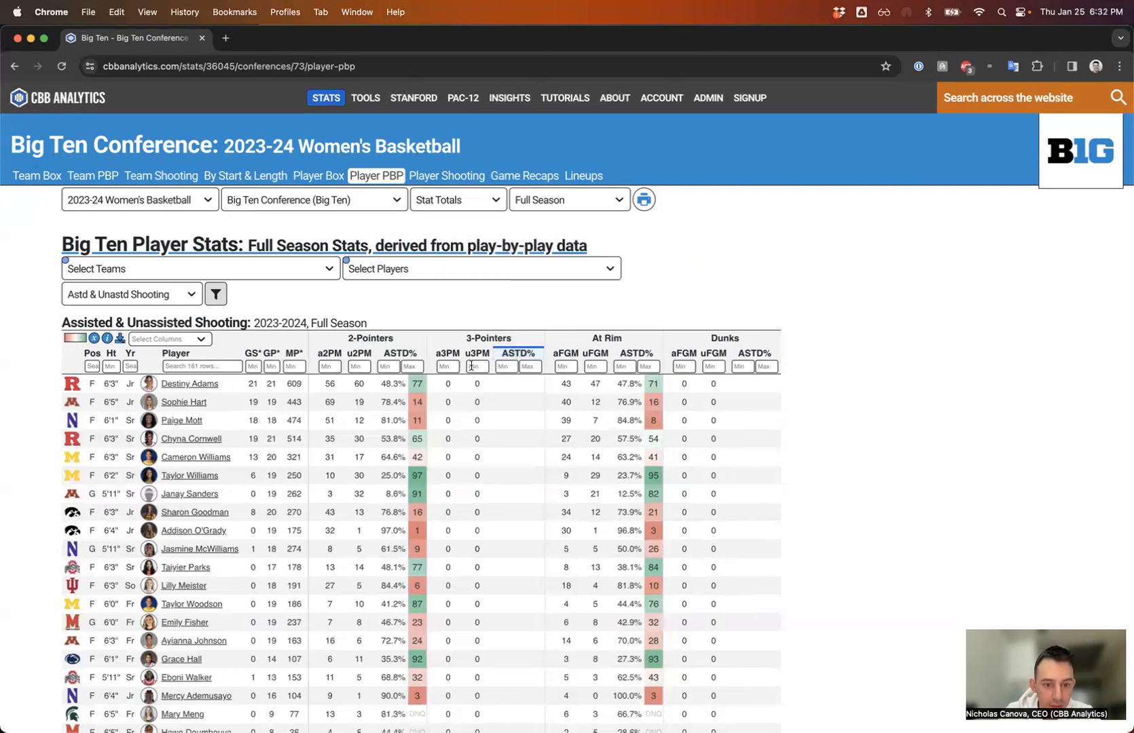
mouse_move(486, 367)
left_click(486, 367)
type("5")
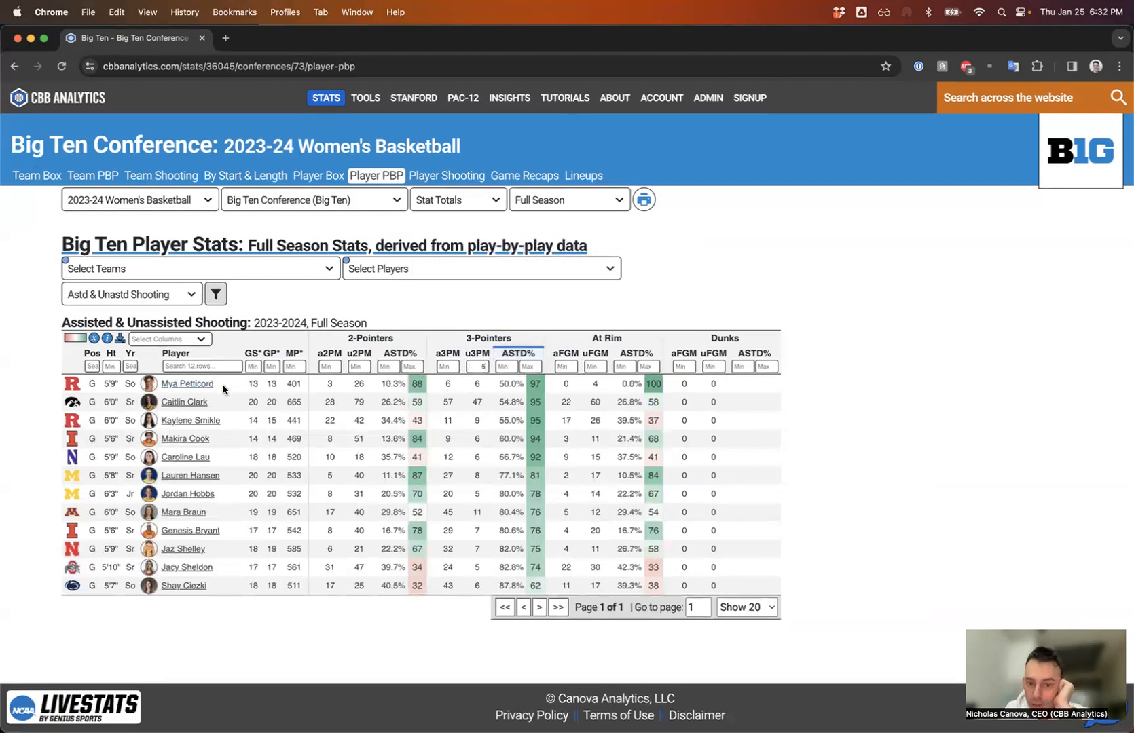
double_click(503, 384)
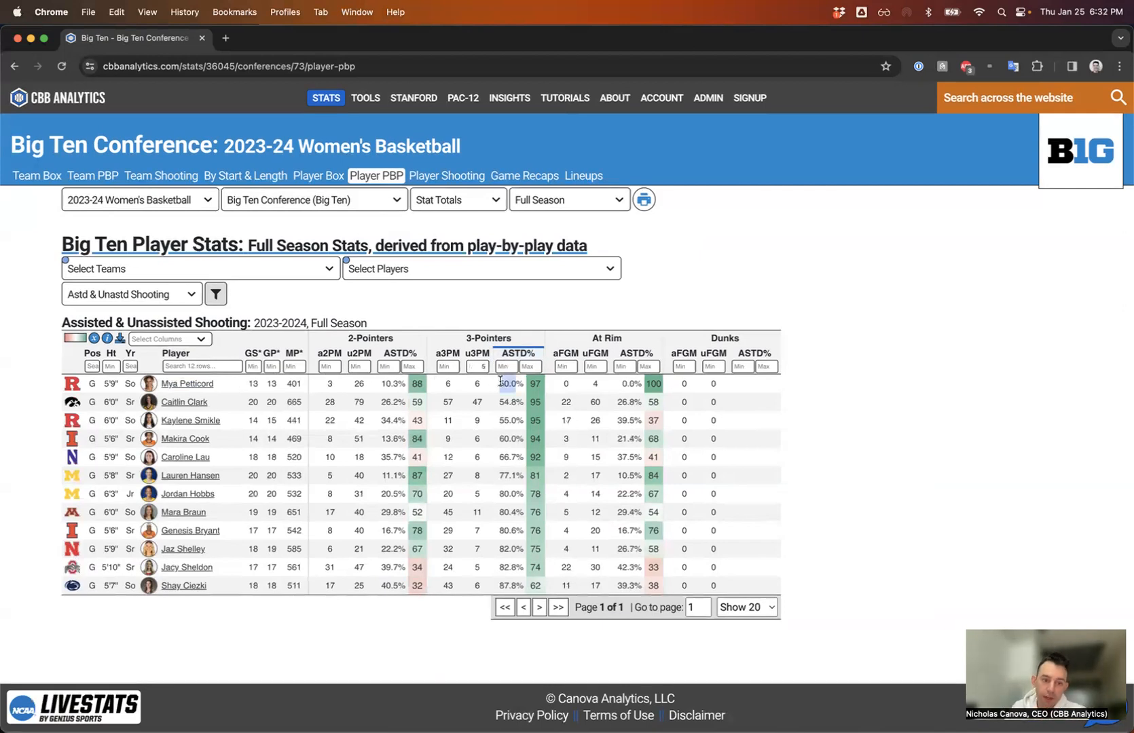
left_click(478, 353)
left_click(478, 353)
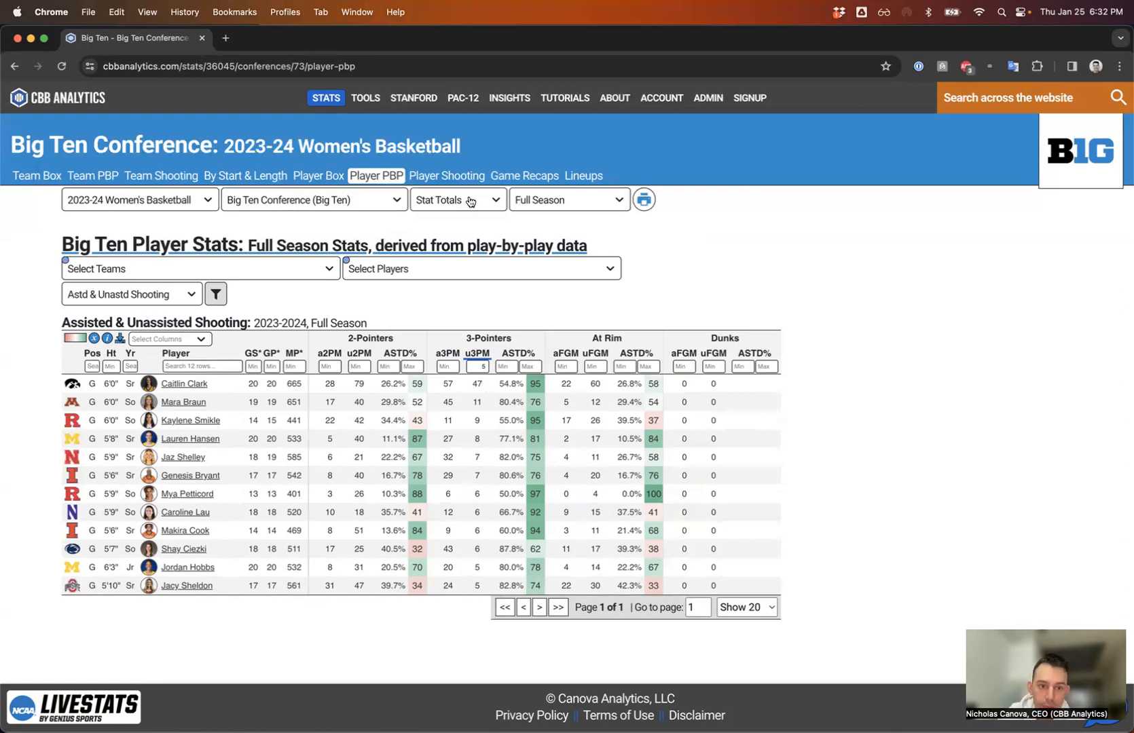
Switch the table to FG & FT Rebounding and sort players by offensive rebounds off free throws in descending order.
left_click(165, 296)
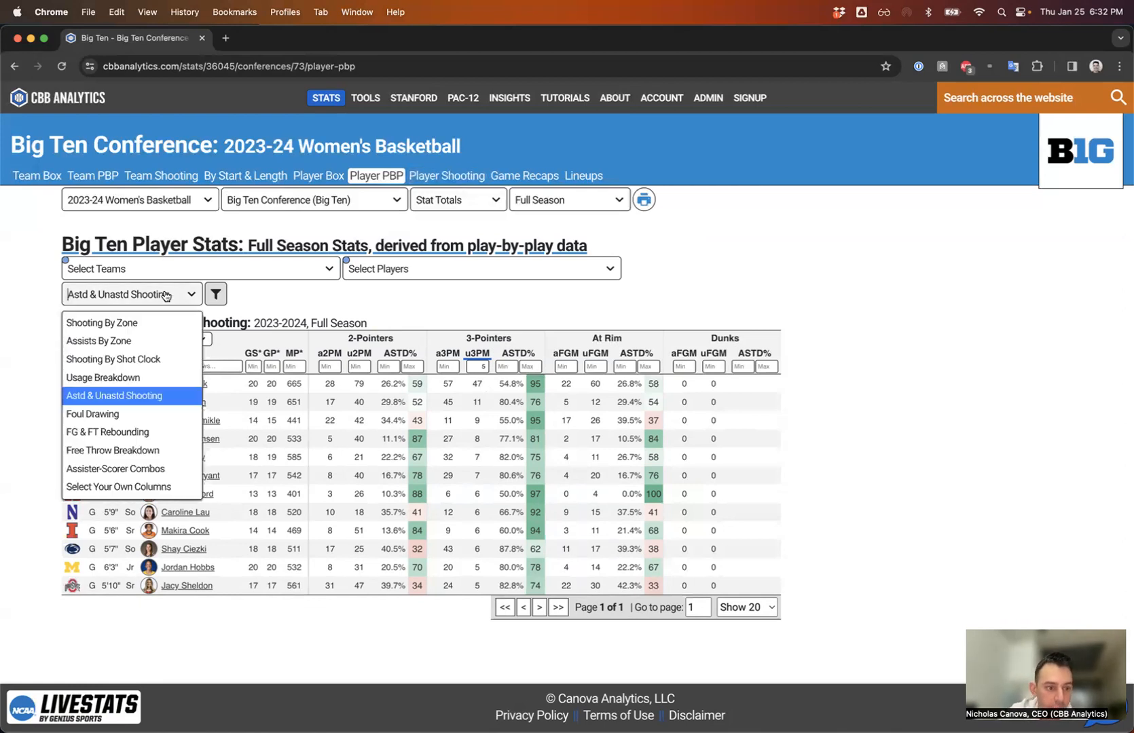
left_click(116, 433)
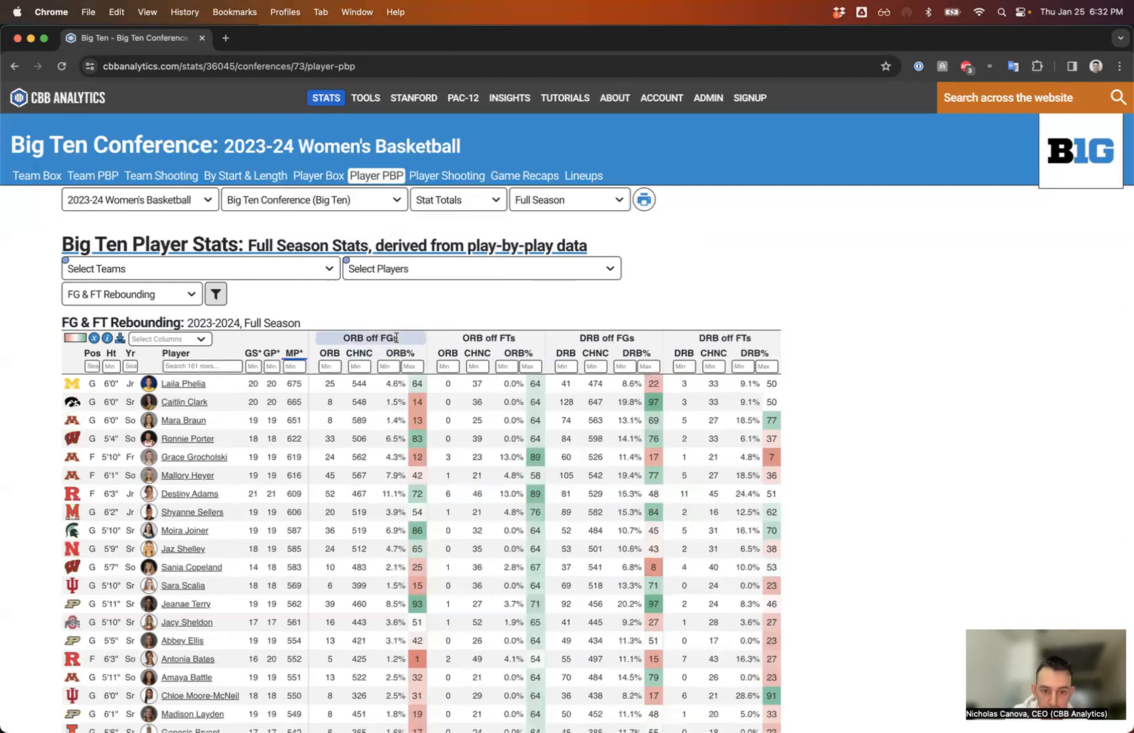
left_click(446, 355)
left_click(444, 356)
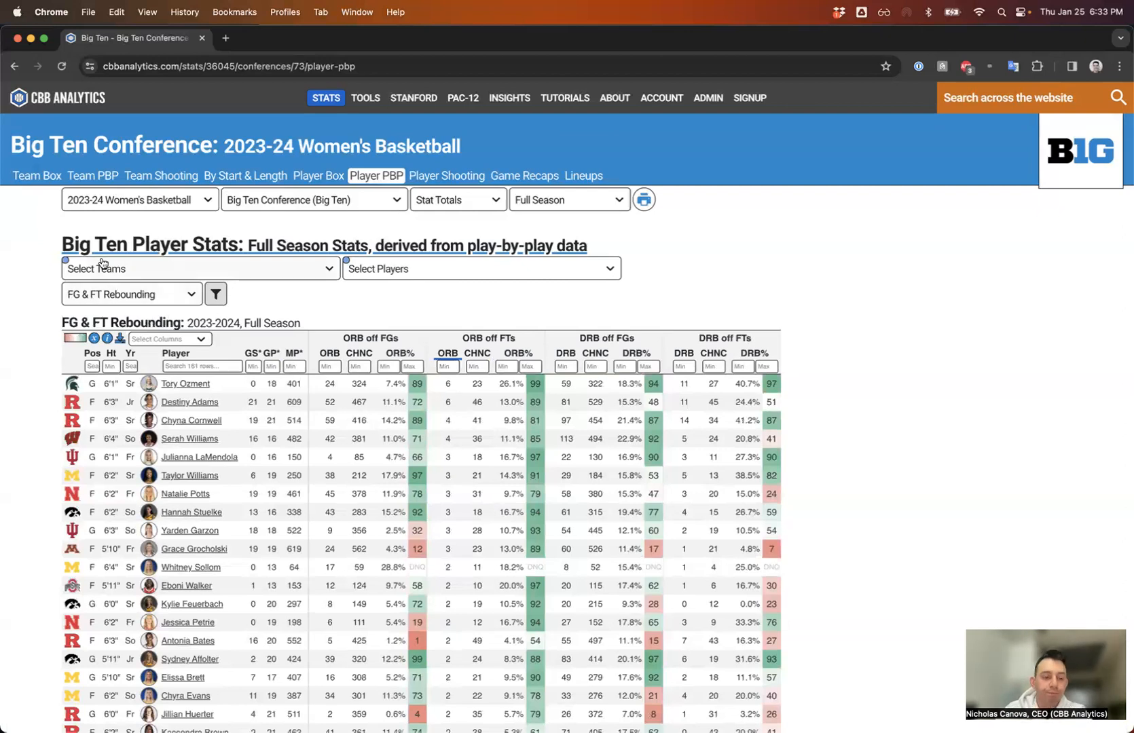
Switch the table to Shooting By Shot Clock and keep 0-10 Seconds as the shot clock interval.
left_click(143, 296)
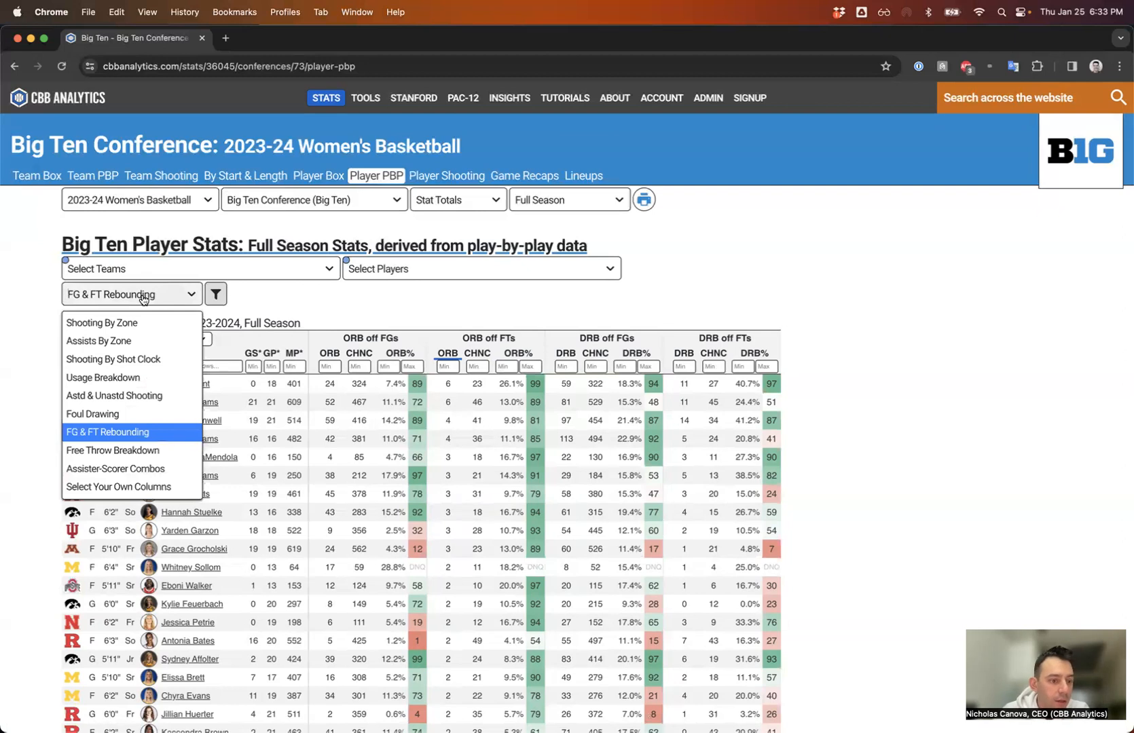
left_click(116, 359)
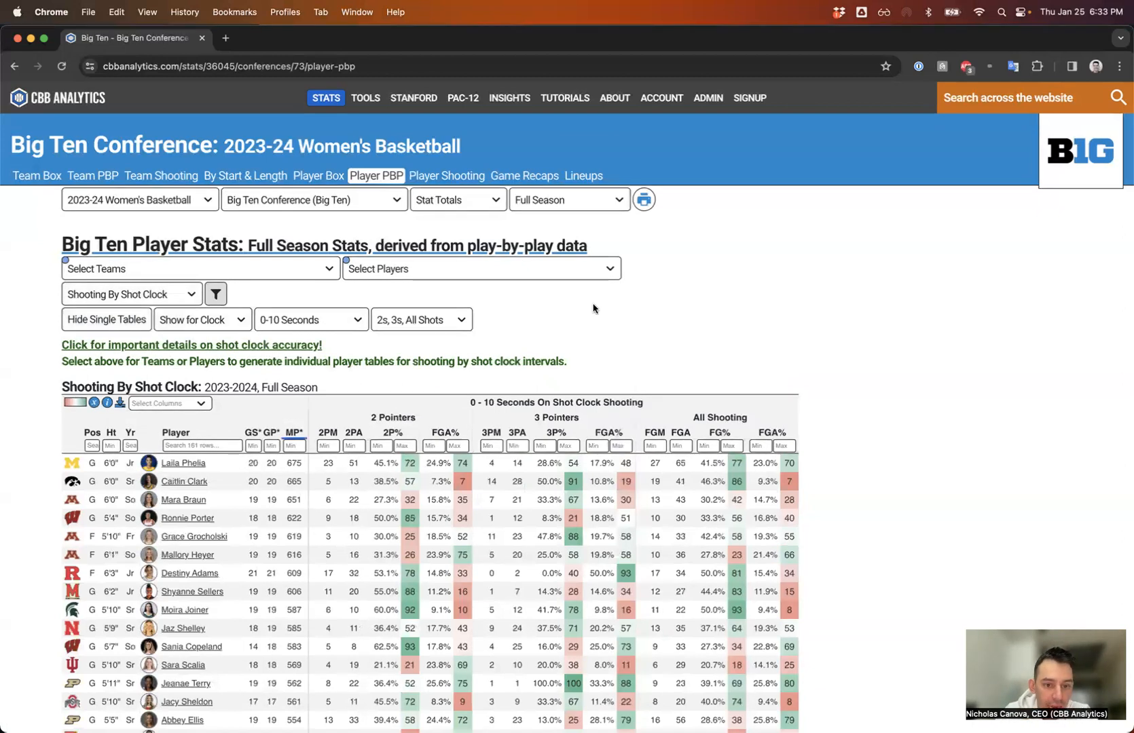
key("super+shift+4")
left_click_drag(498, 330, 56, 307)
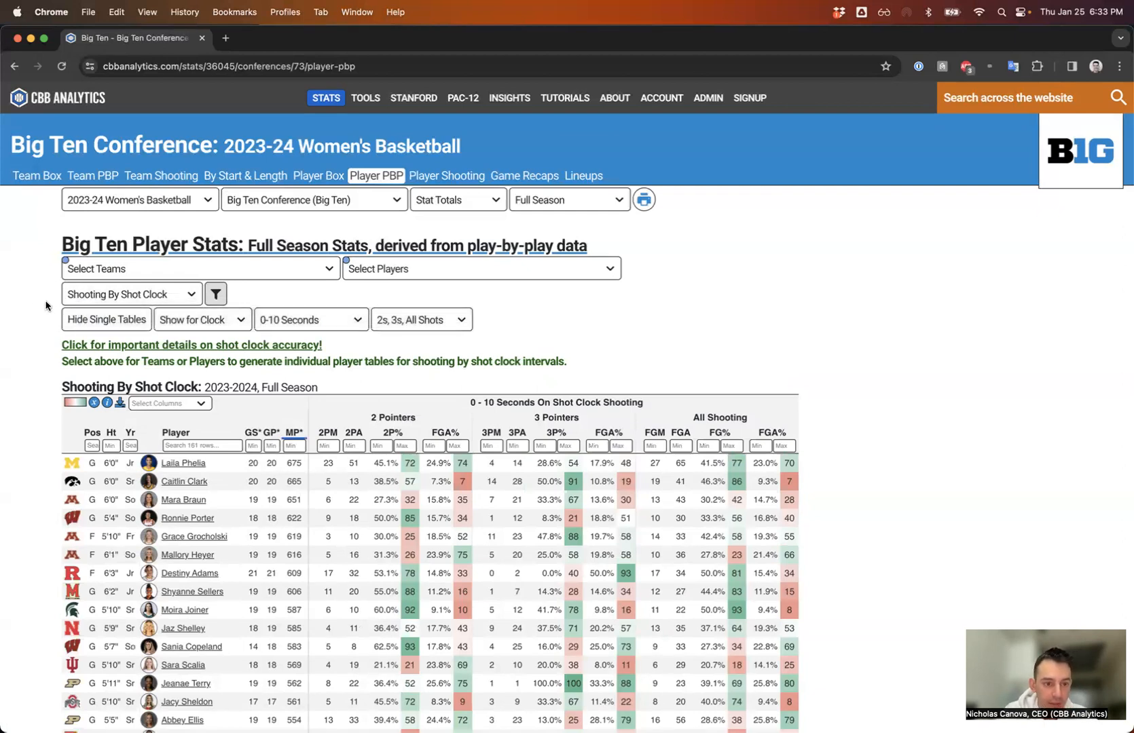
left_click(291, 329)
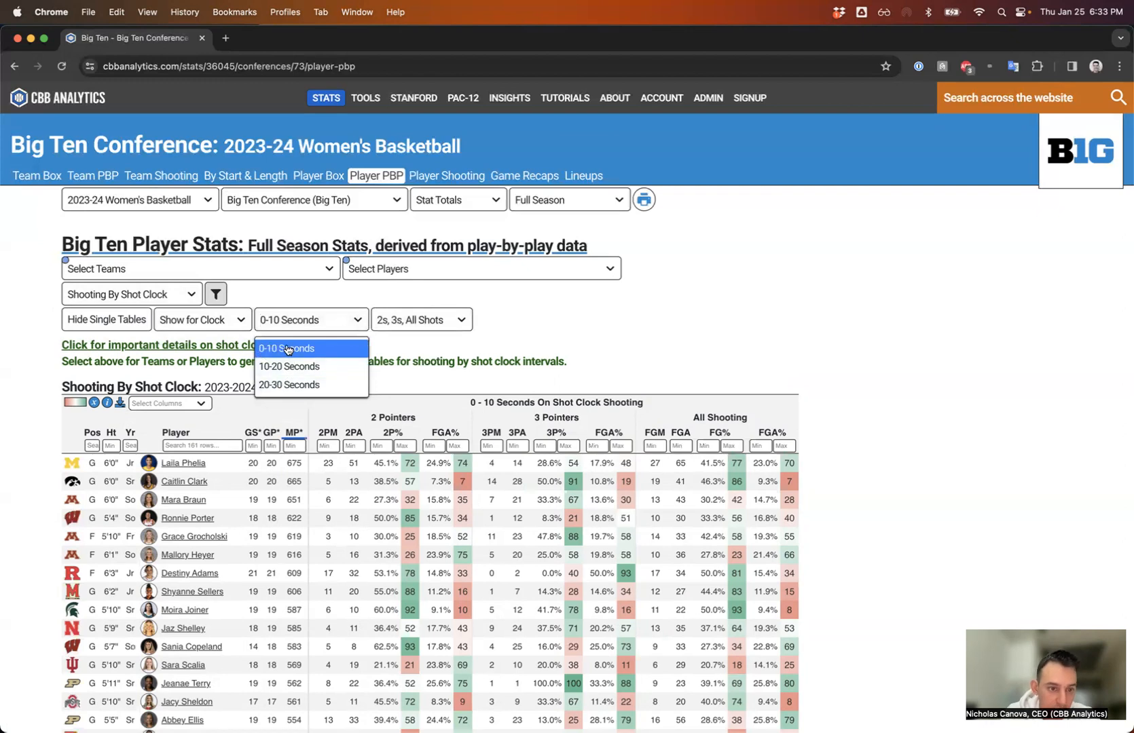
left_click(288, 350)
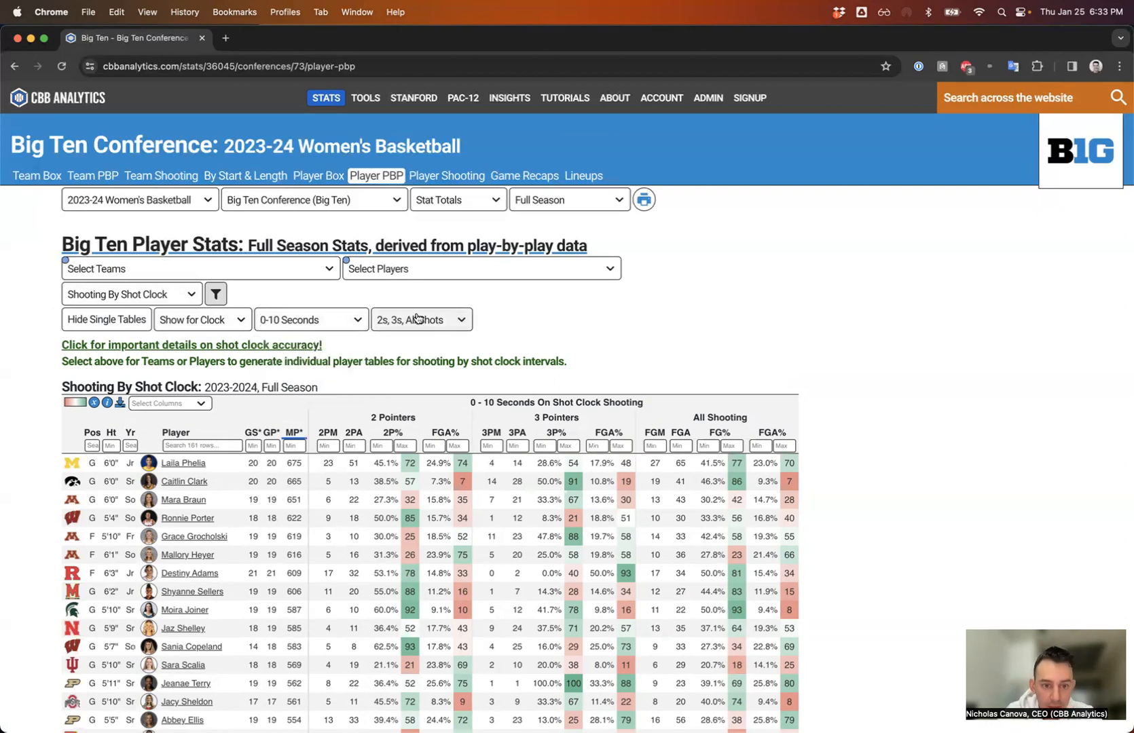
Break the shot clock shooting down By Simple Zones, examine the zone columns, and return to 2s, 3s, All Shots.
left_click(398, 329)
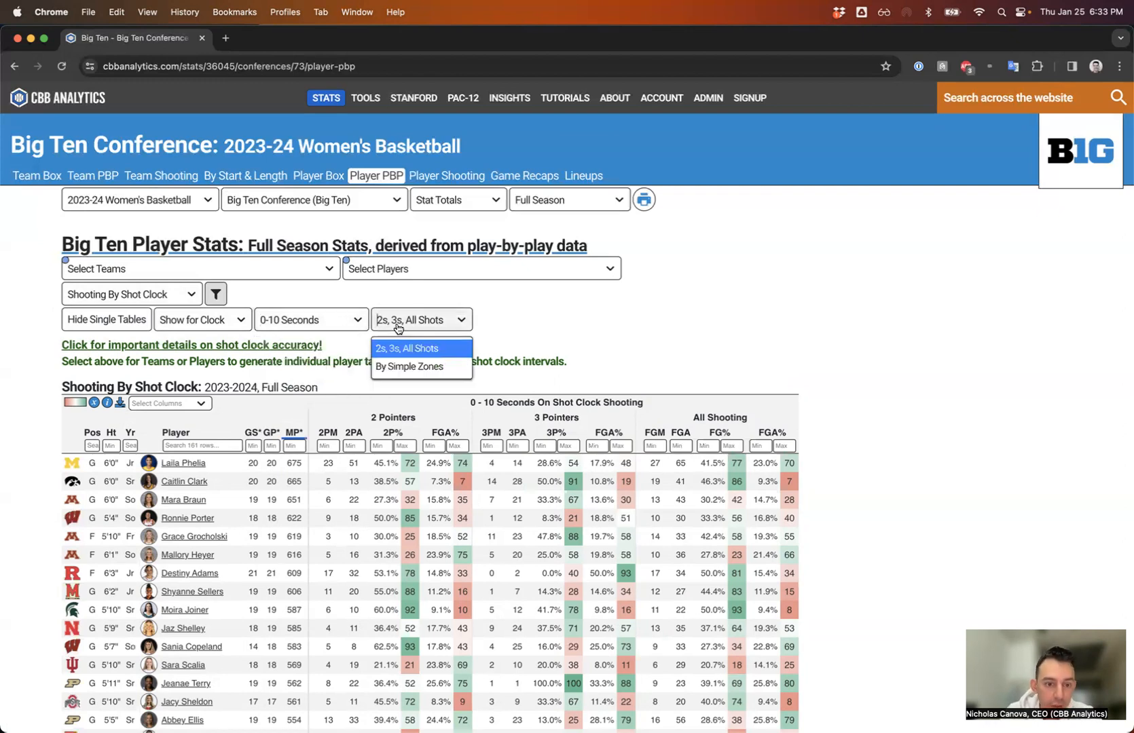
left_click(398, 367)
scroll(485, 527, "down", 1)
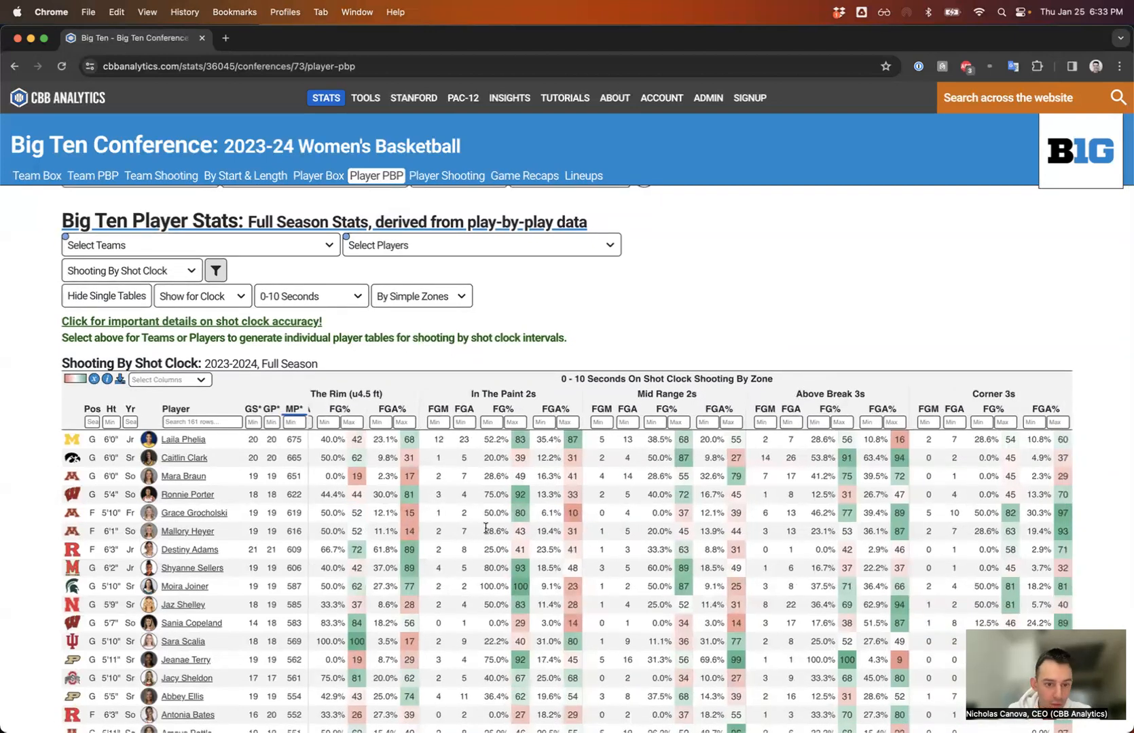
scroll(484, 527, "left", 2)
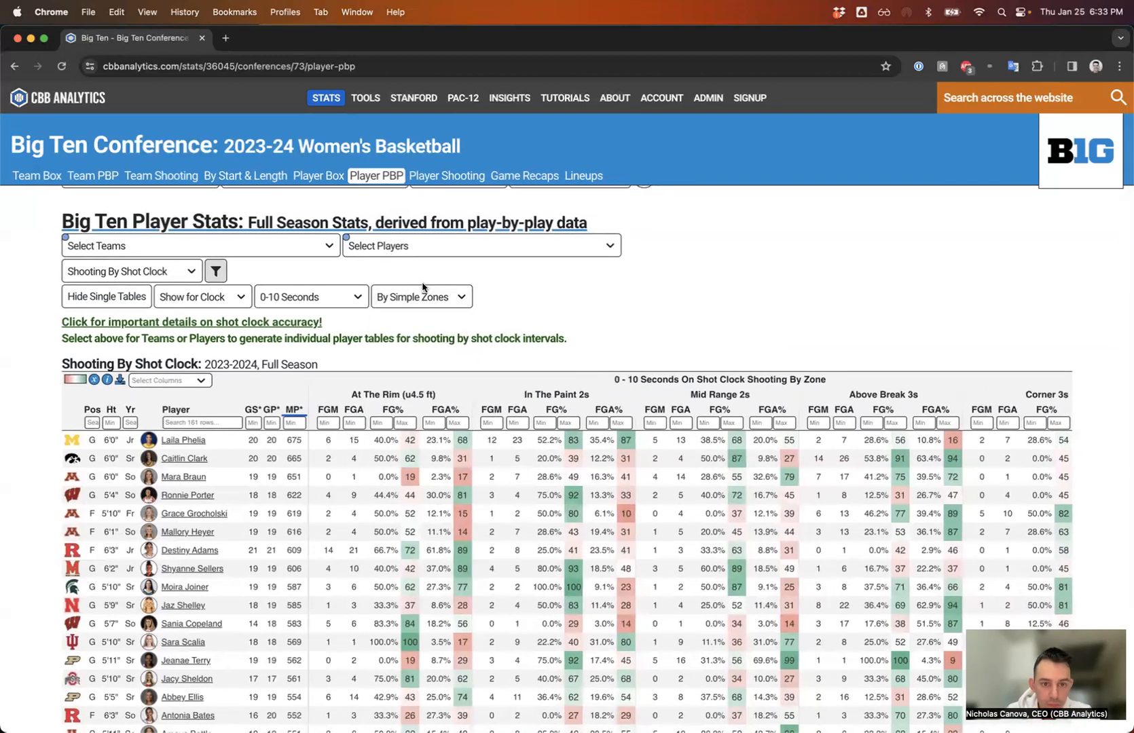
left_click(423, 289)
left_click(444, 316)
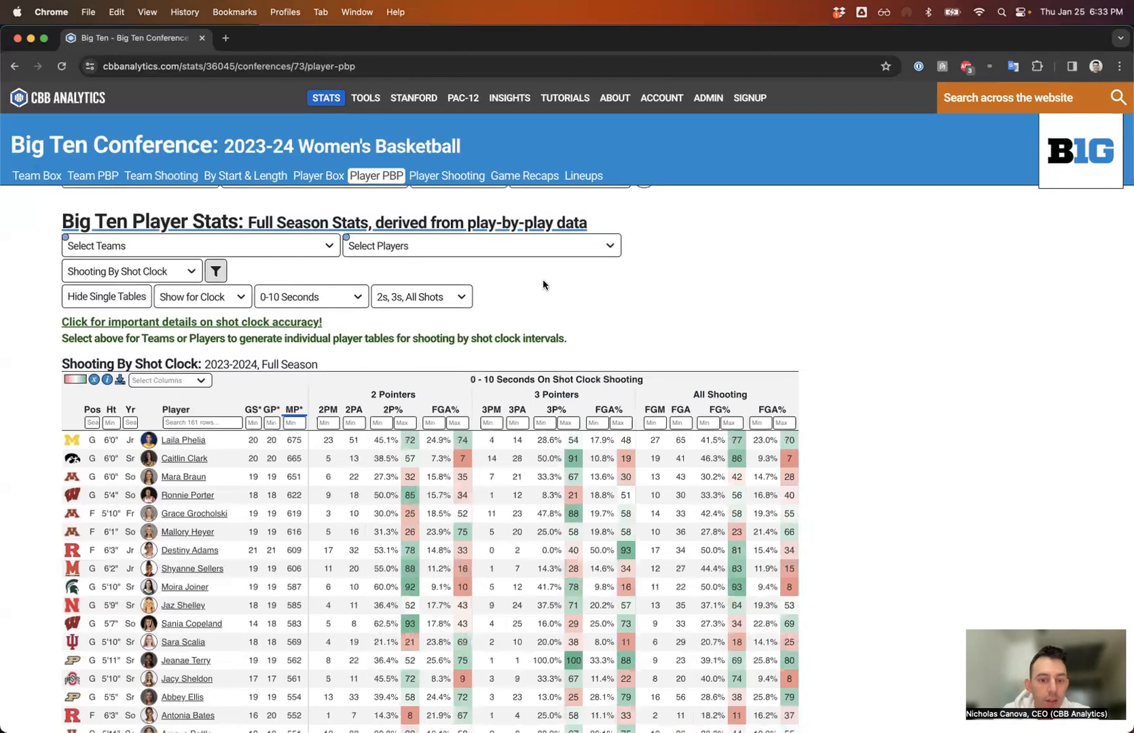
Sort the shot clock table by 3P% in descending order, limited to players with at least 10 three-point attempts.
left_click(552, 411)
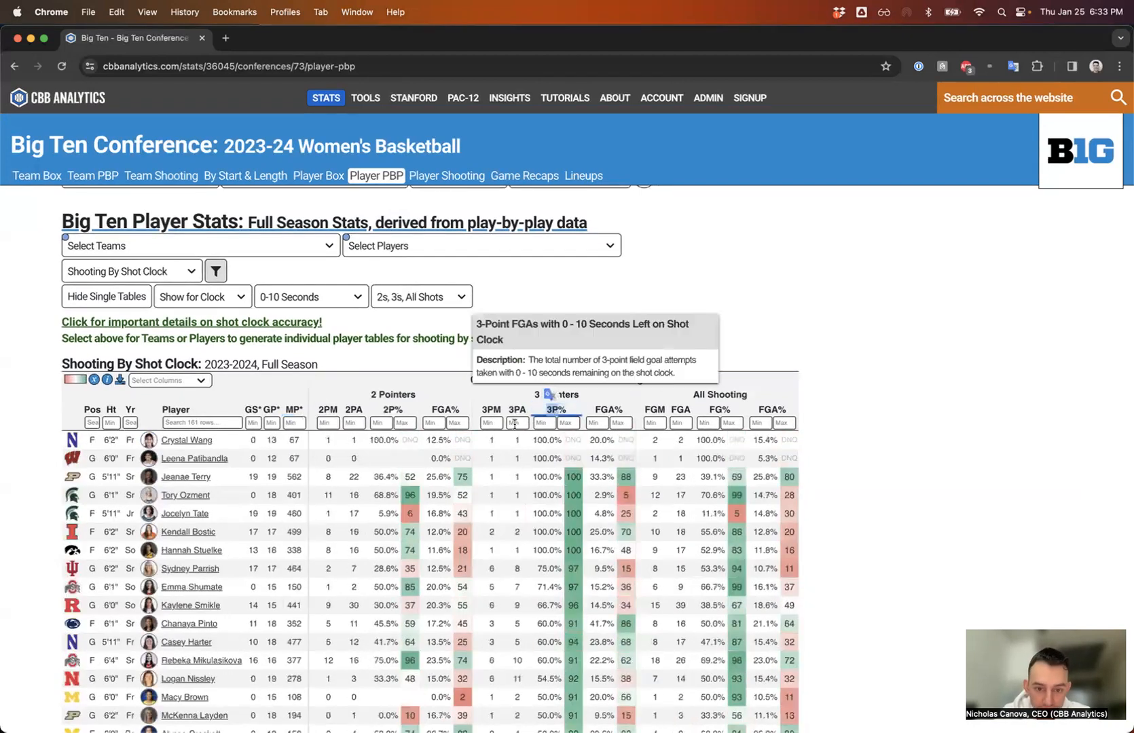
type("10")
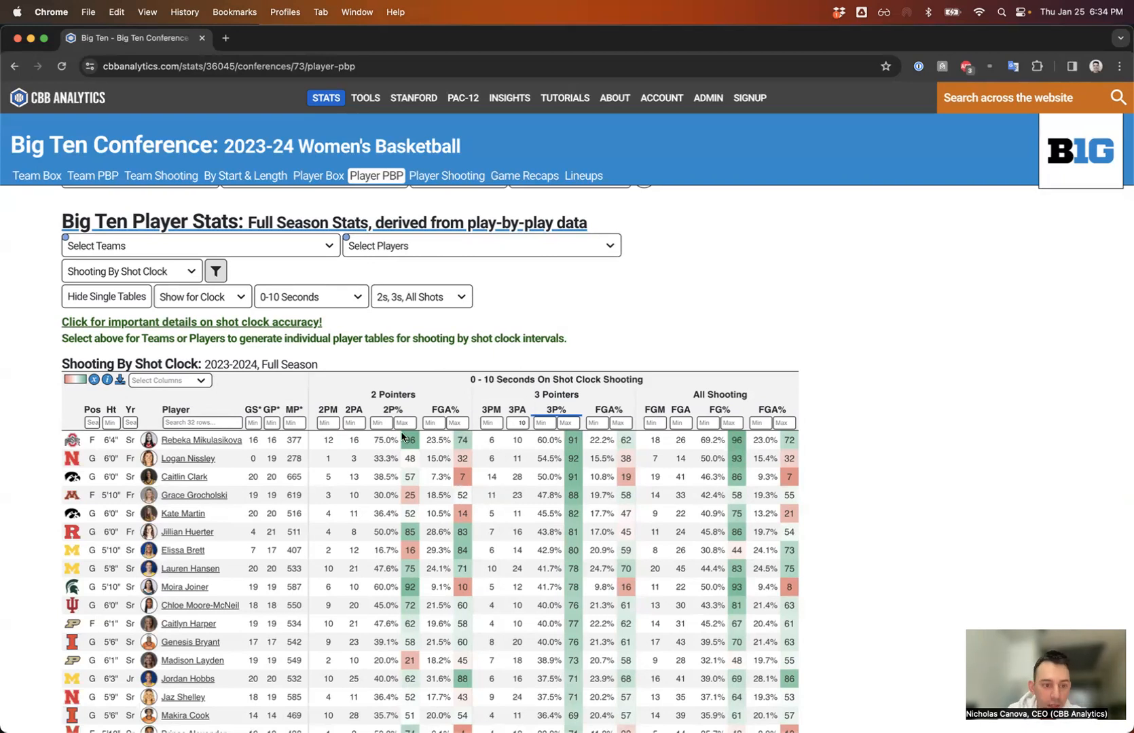
left_click(286, 297)
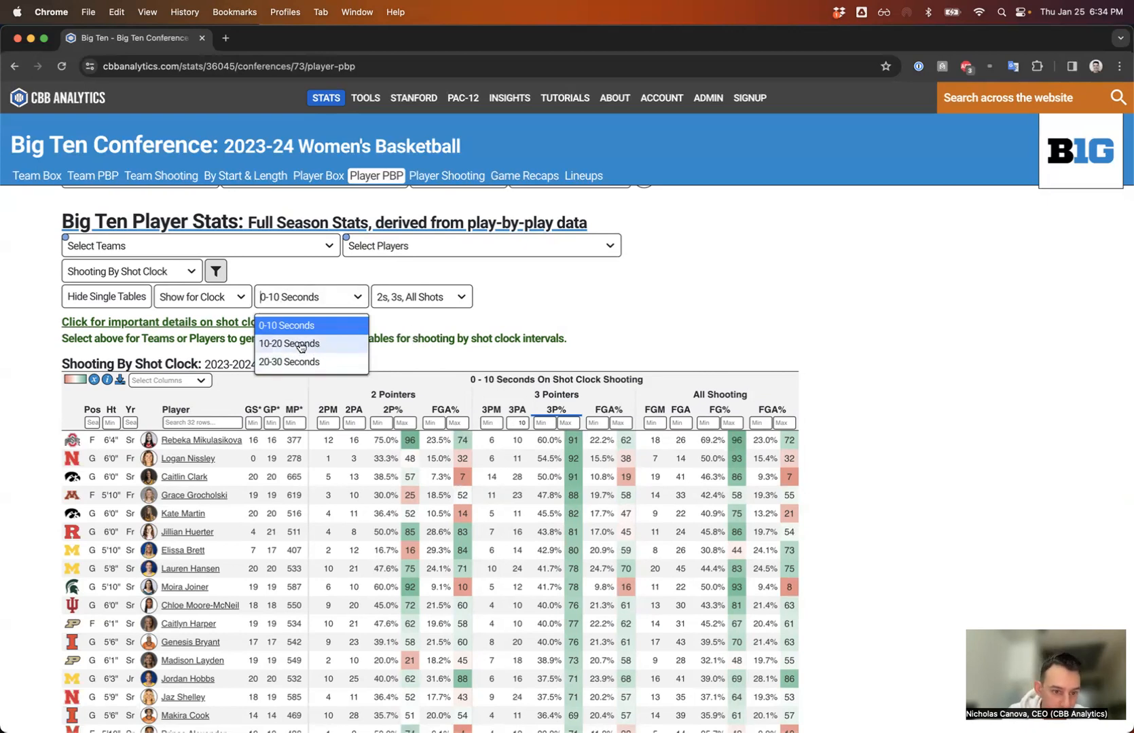
left_click(436, 342)
scroll(436, 341, "up", 1)
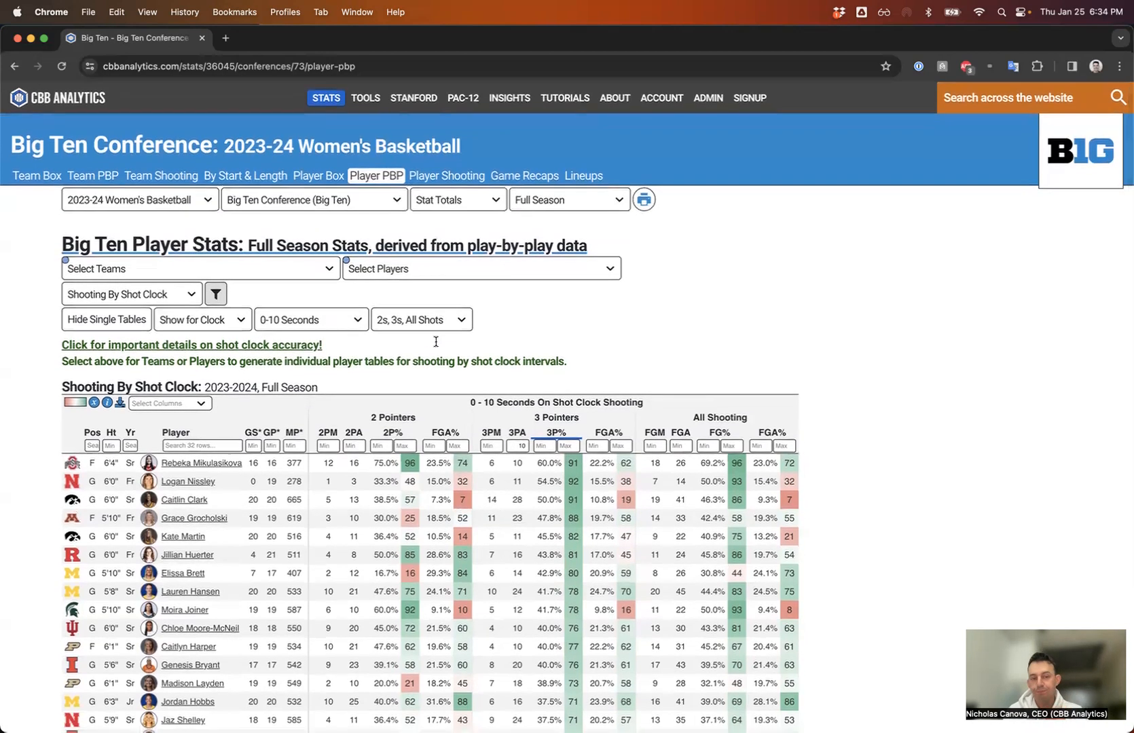
Select Caitlin Clark as the player and take a screenshot of her individual shooting table by shot clock interval.
left_click(408, 269)
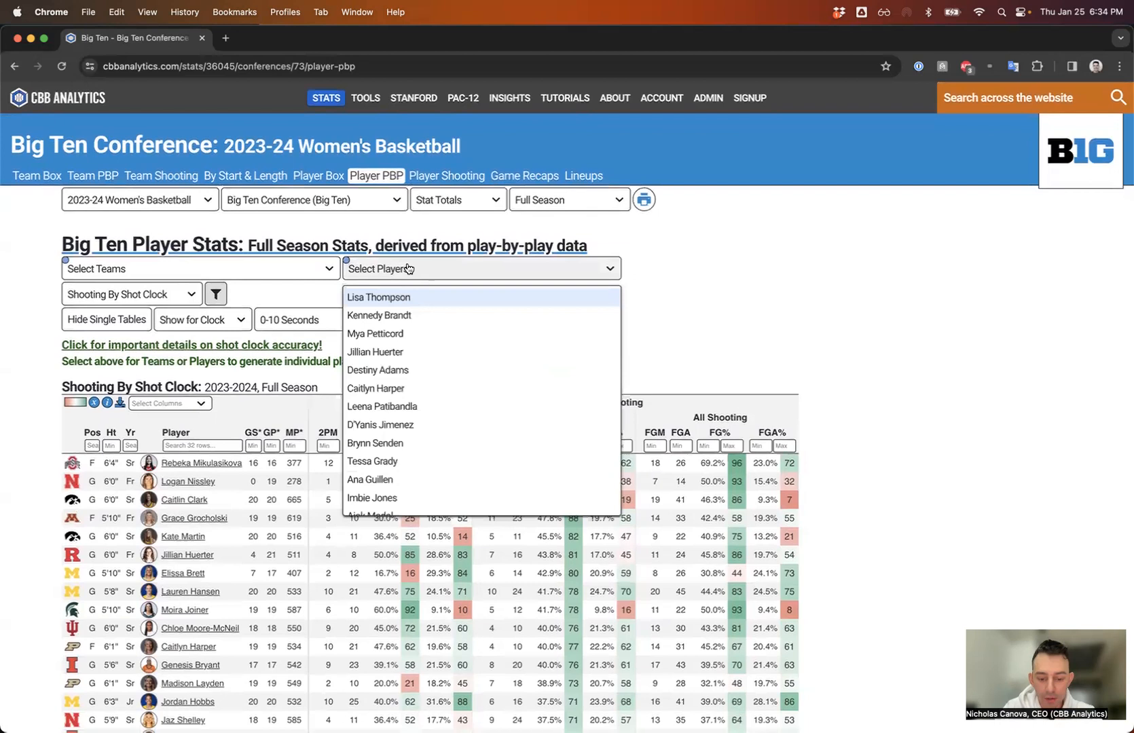
type("clark")
key("Return")
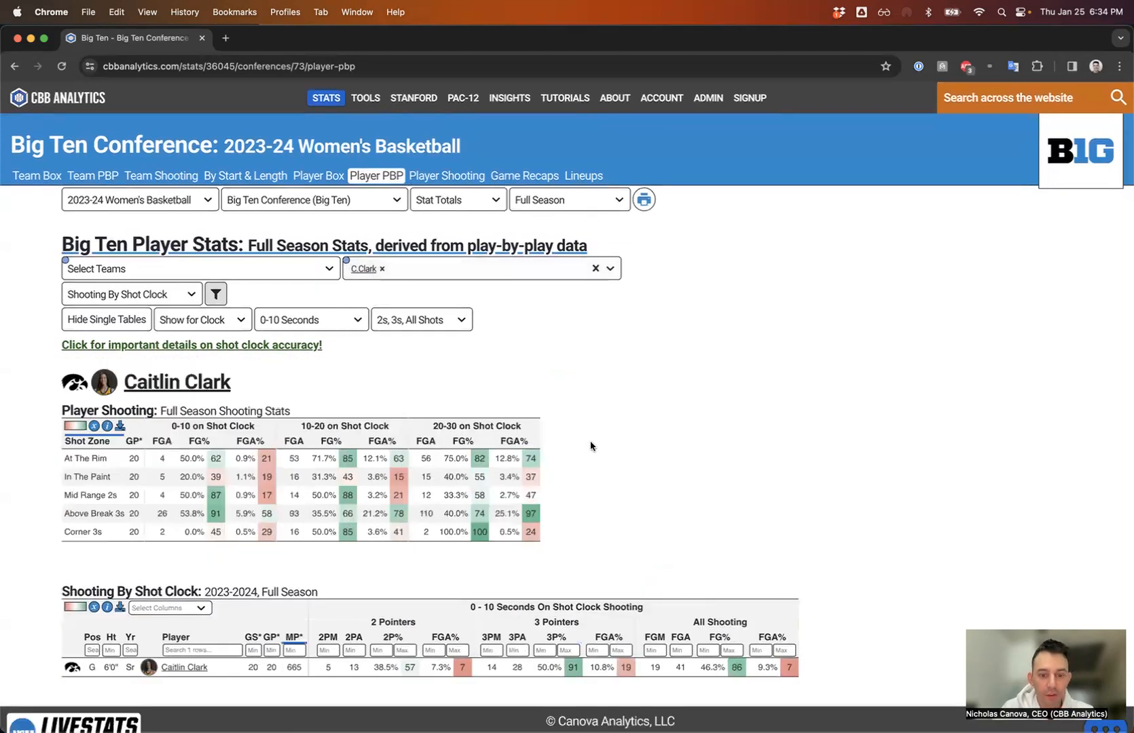
key("super+shift+4")
left_click_drag(557, 552, 53, 397)
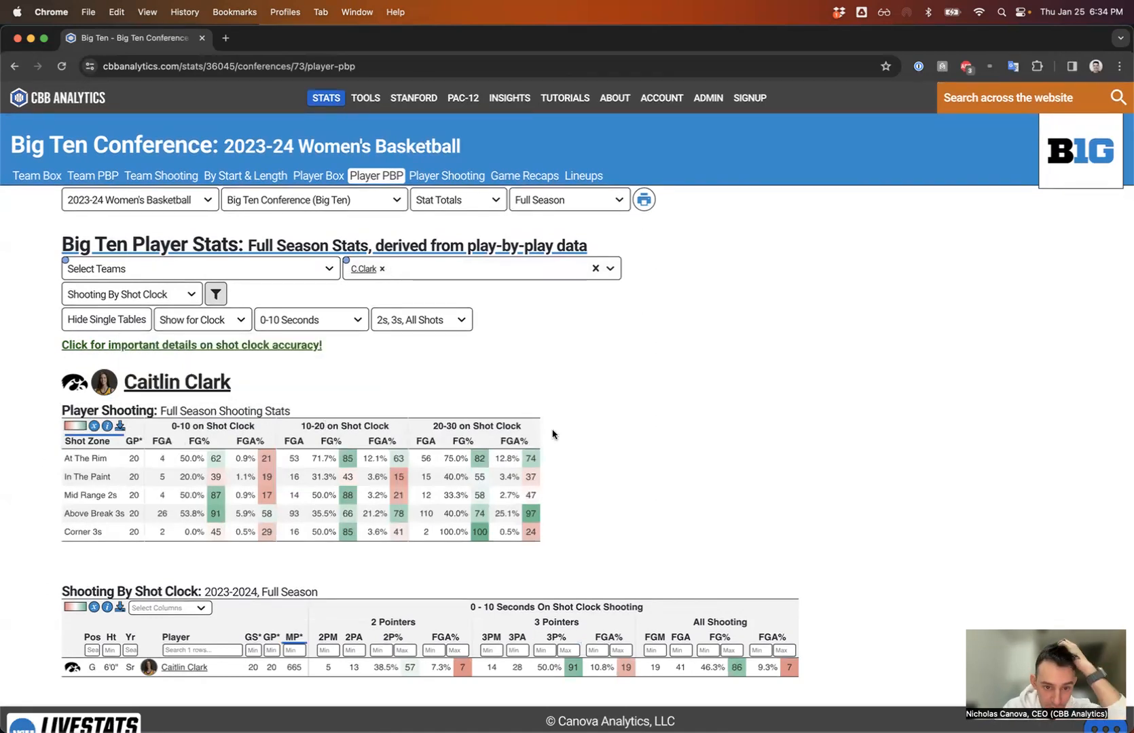
Add Destiny Adams to the selected players for a side-by-side comparison and dismiss the reminder note.
type("destin")
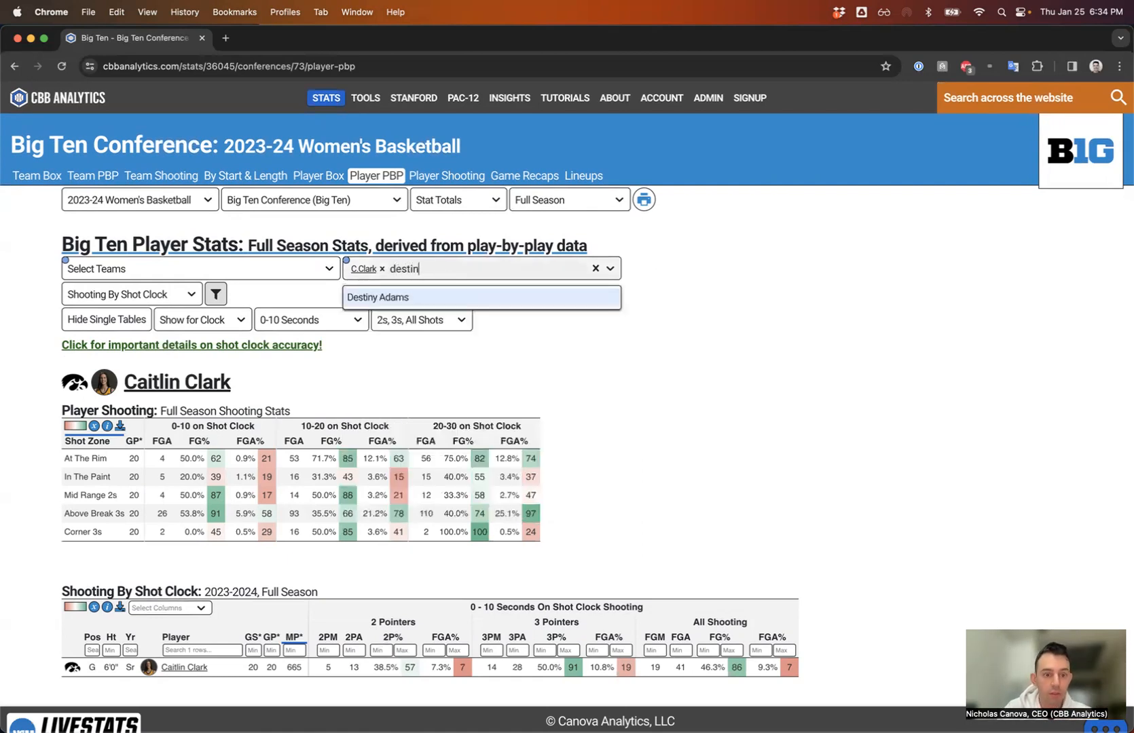
key("Return")
scroll(744, 264, "down", 1)
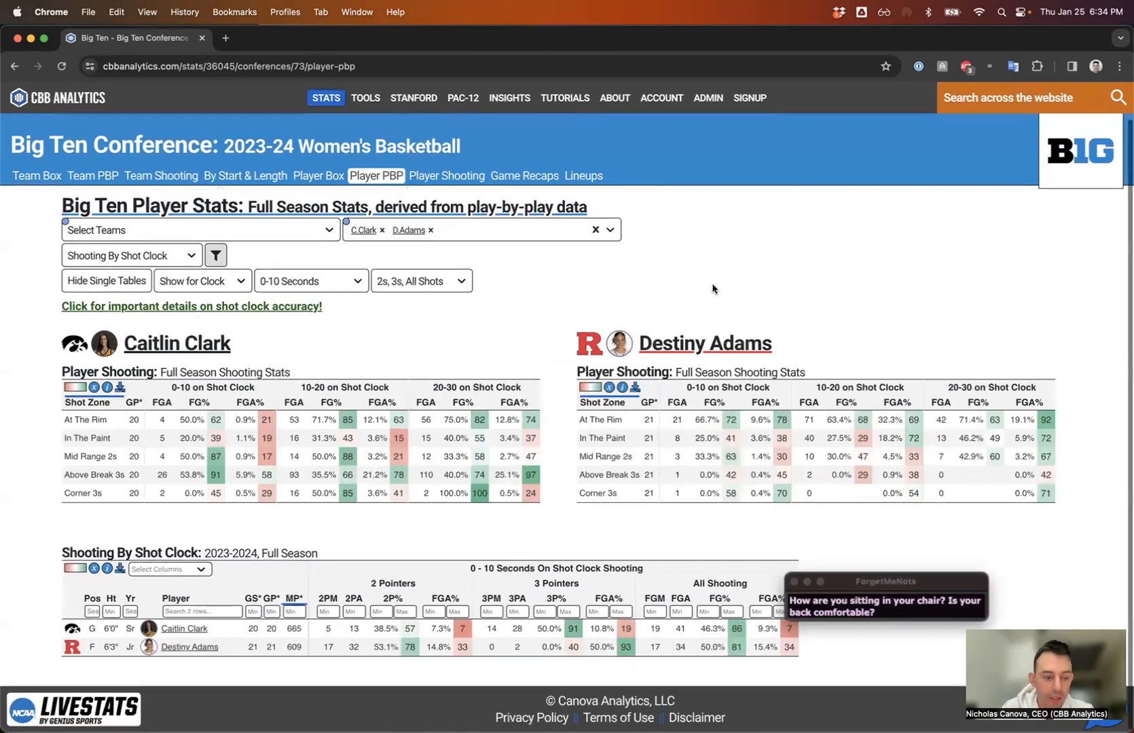
left_click(793, 584)
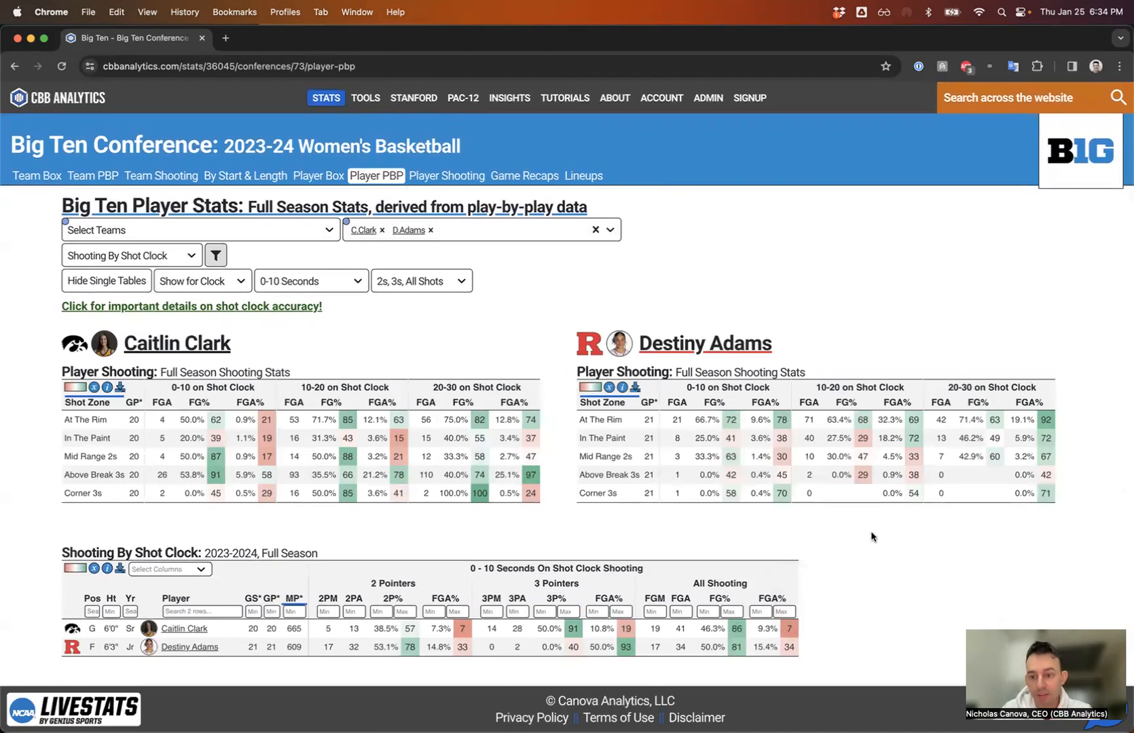
Expand and read the details on shot clock accuracy, and hide them again.
scroll(872, 538, "up", 1)
scroll(872, 538, "up", 1)
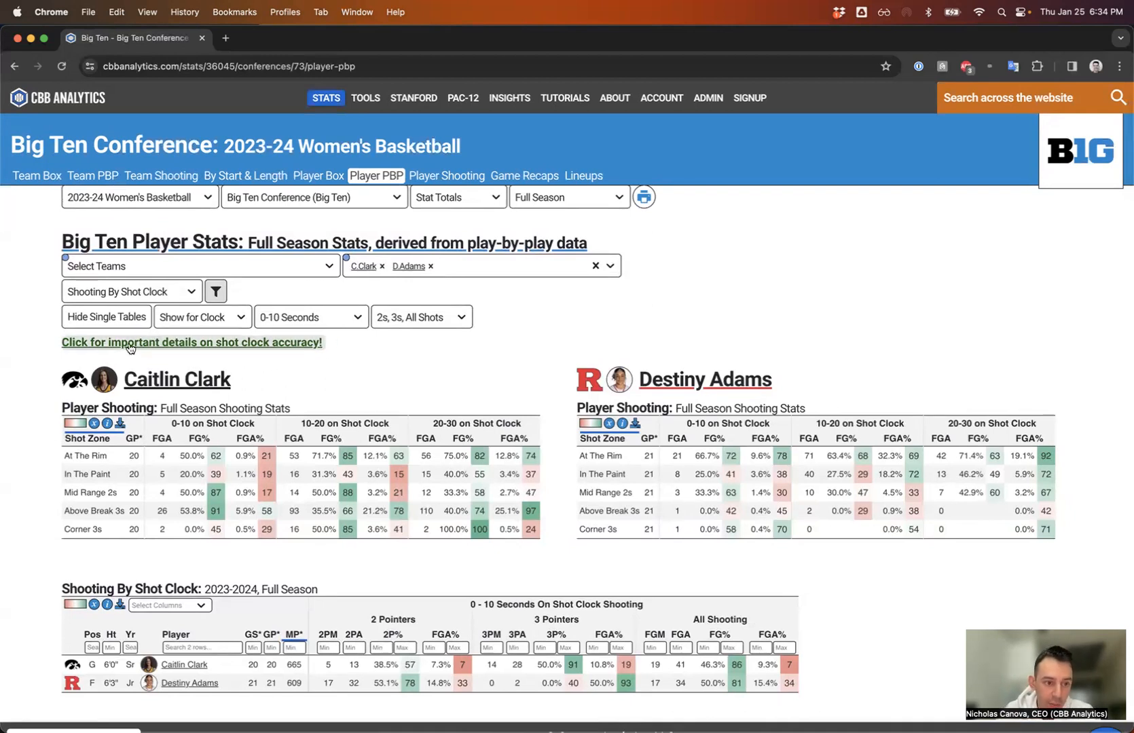
left_click(68, 342)
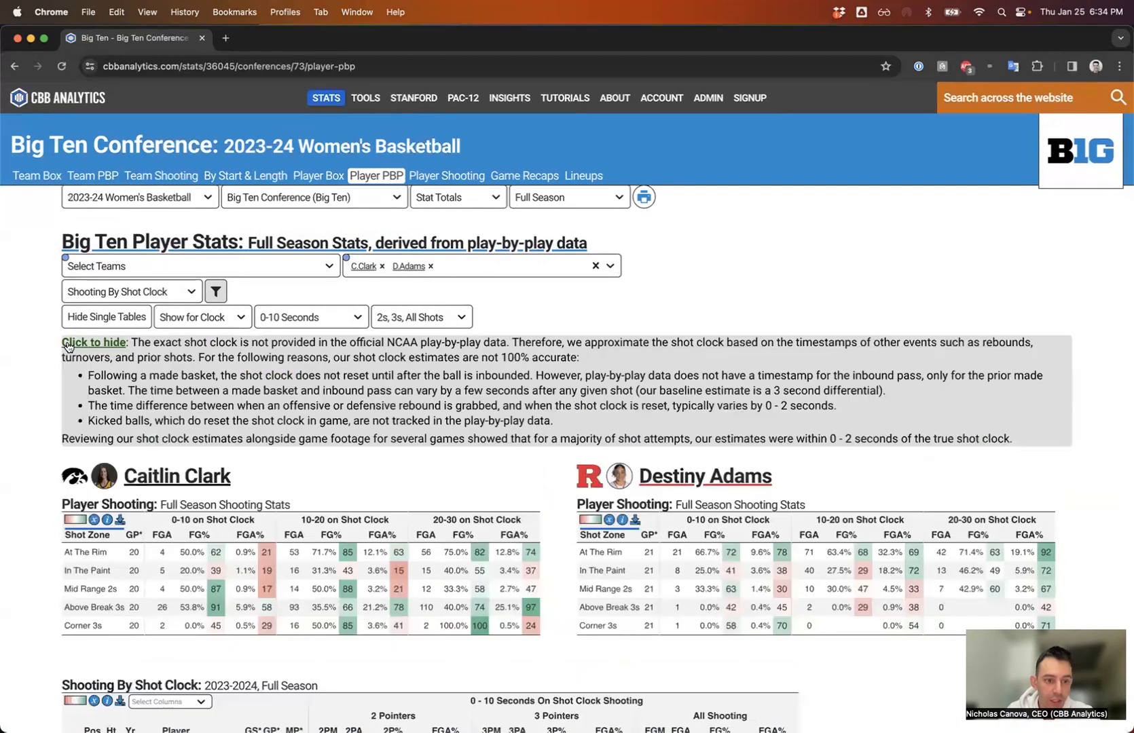
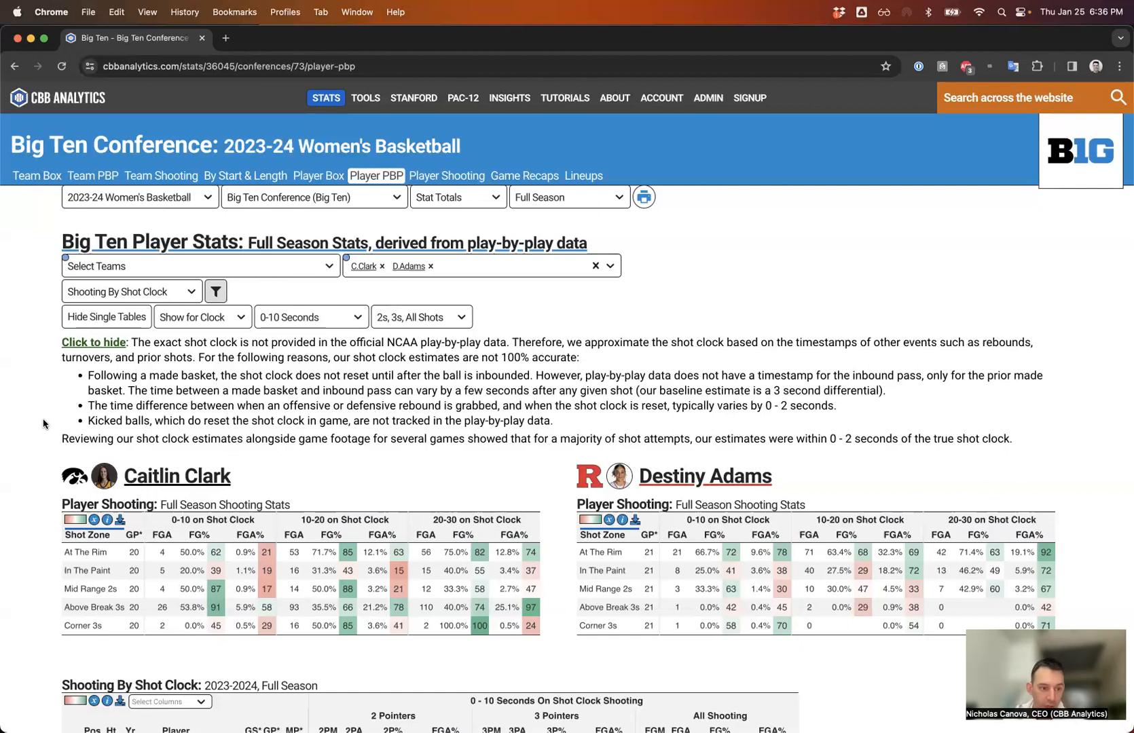
left_click_drag(262, 478, 126, 467)
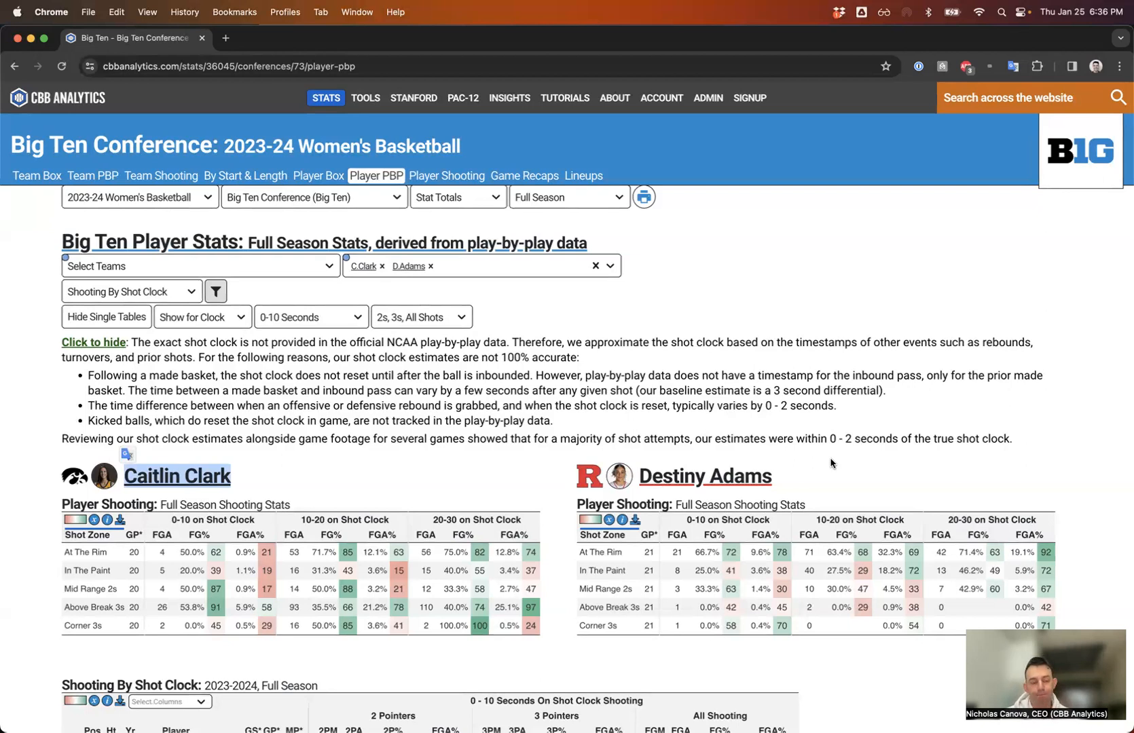
left_click(237, 367)
left_click(317, 374)
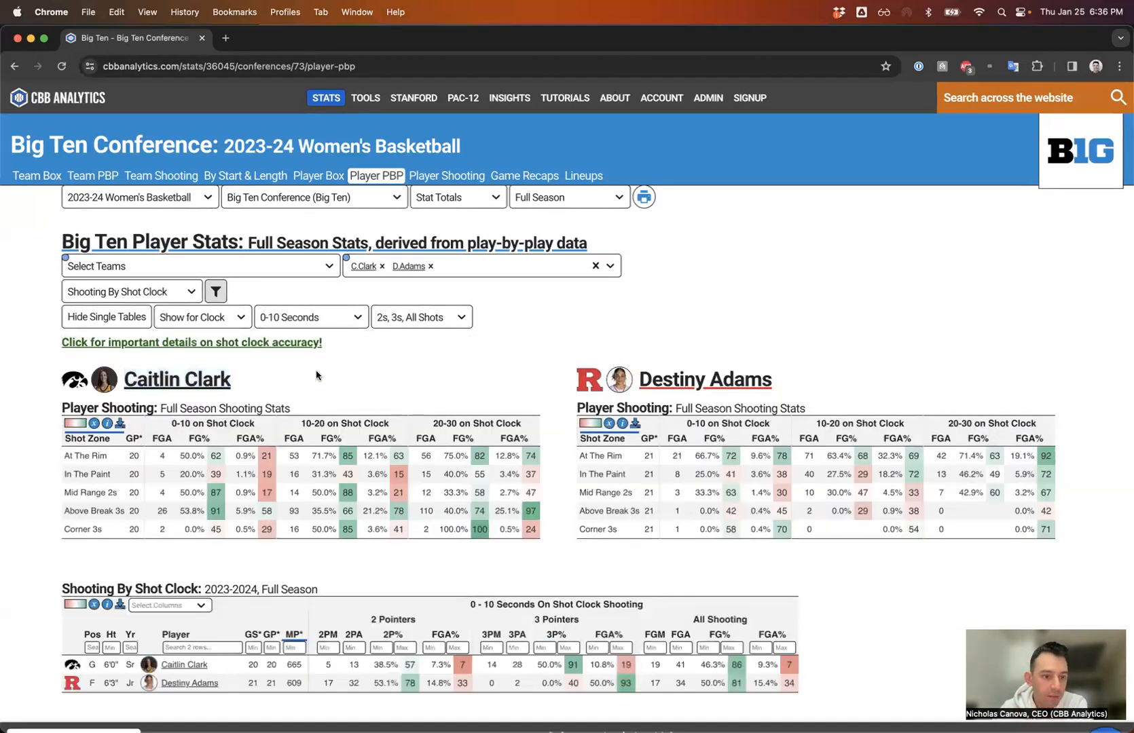
left_click(109, 294)
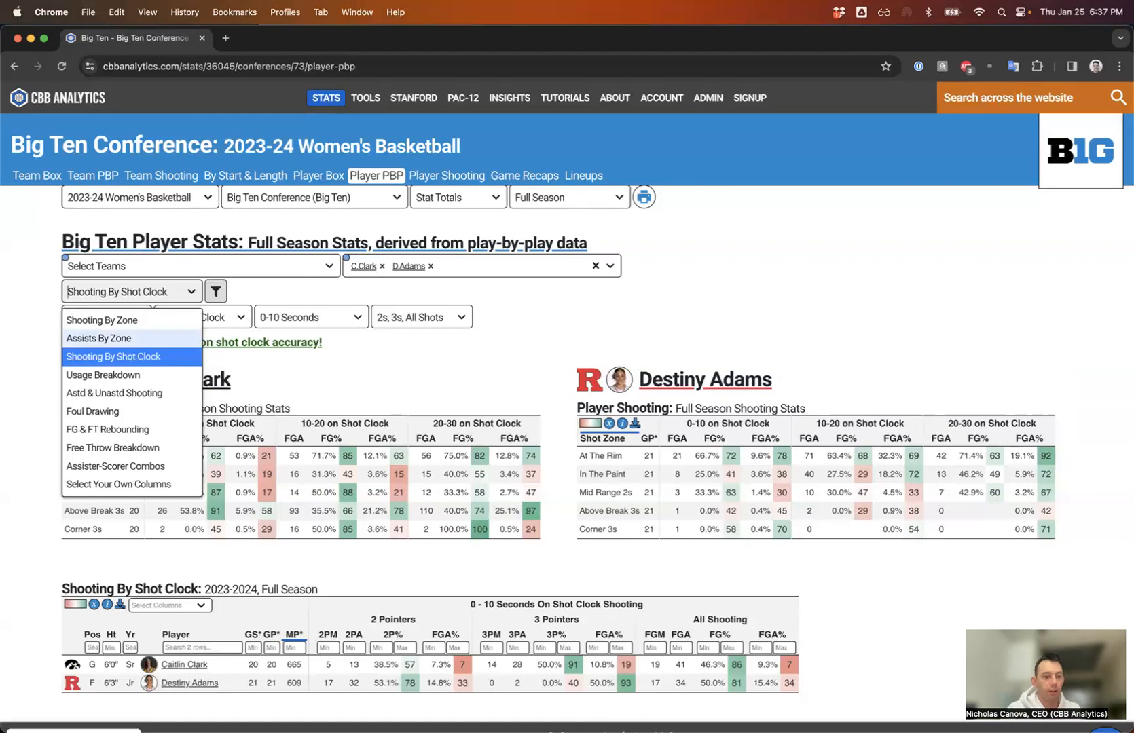
left_click(398, 400)
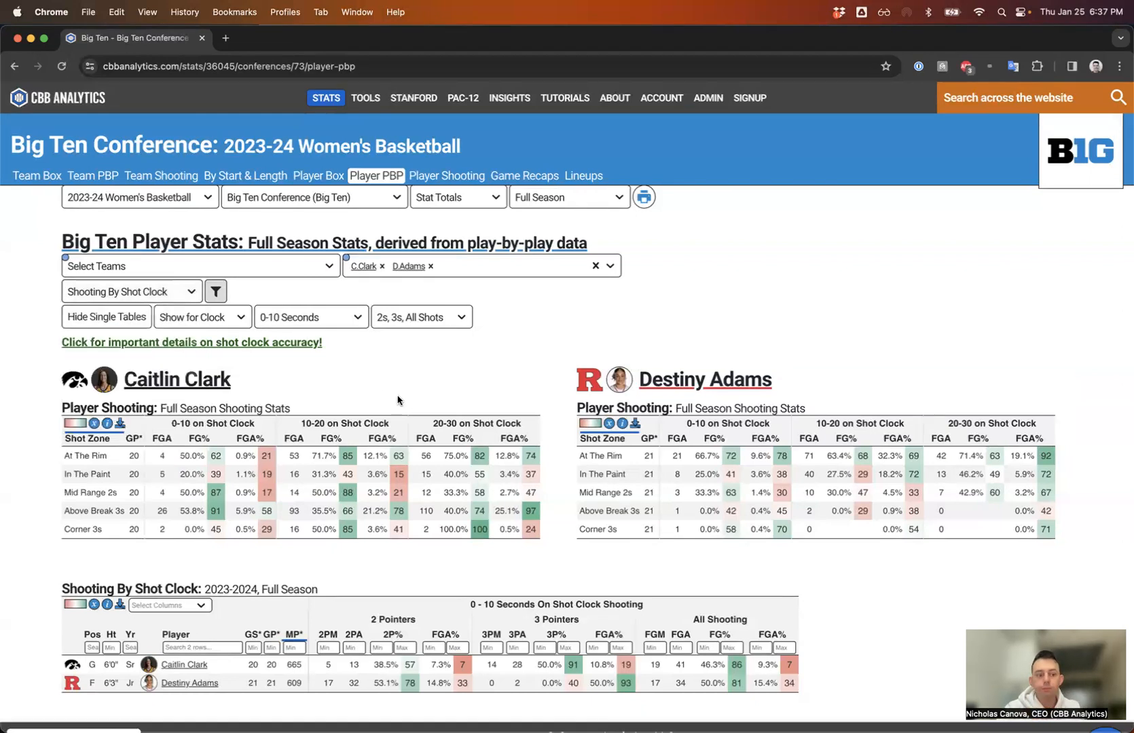
Open the Iowa Hawkeyes team pages and go to their Lineups statistics.
left_click(72, 383)
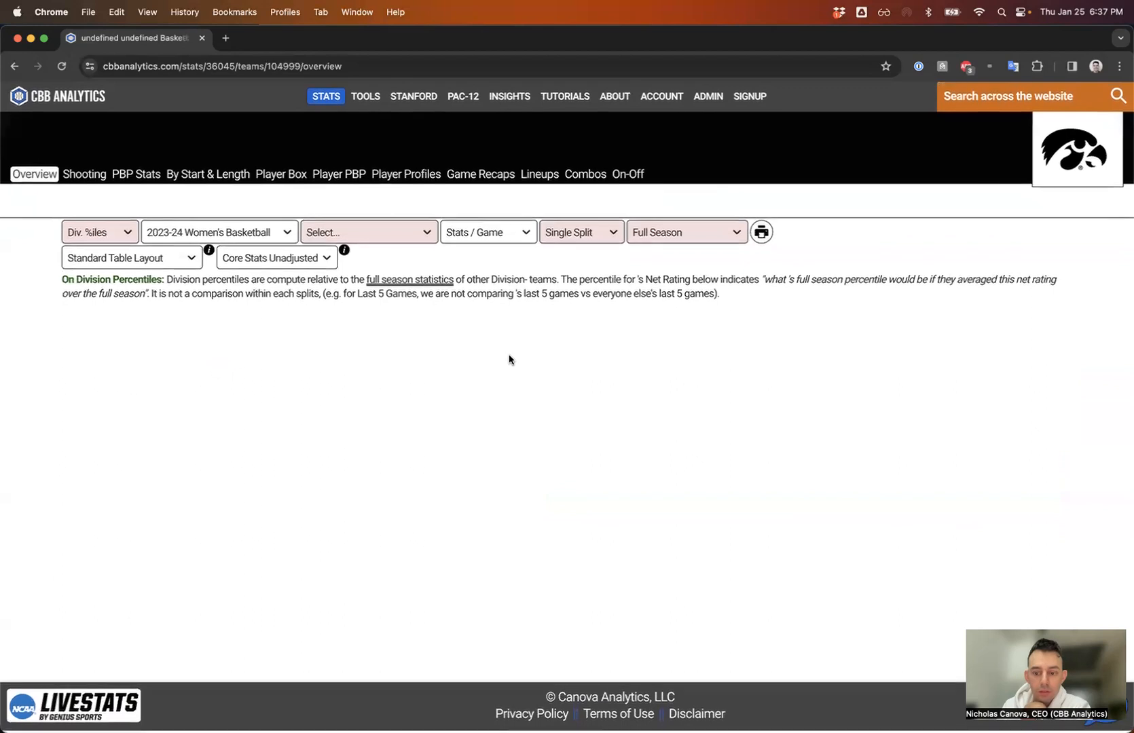
left_click(539, 178)
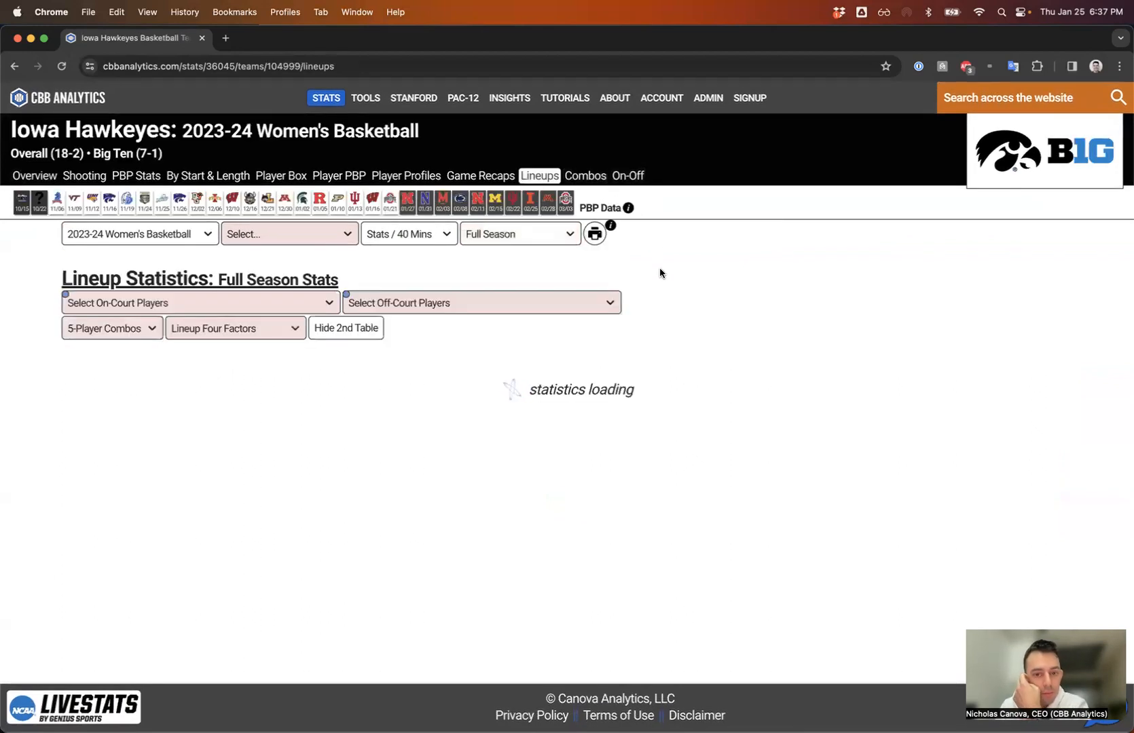
left_click_drag(676, 171, 522, 187)
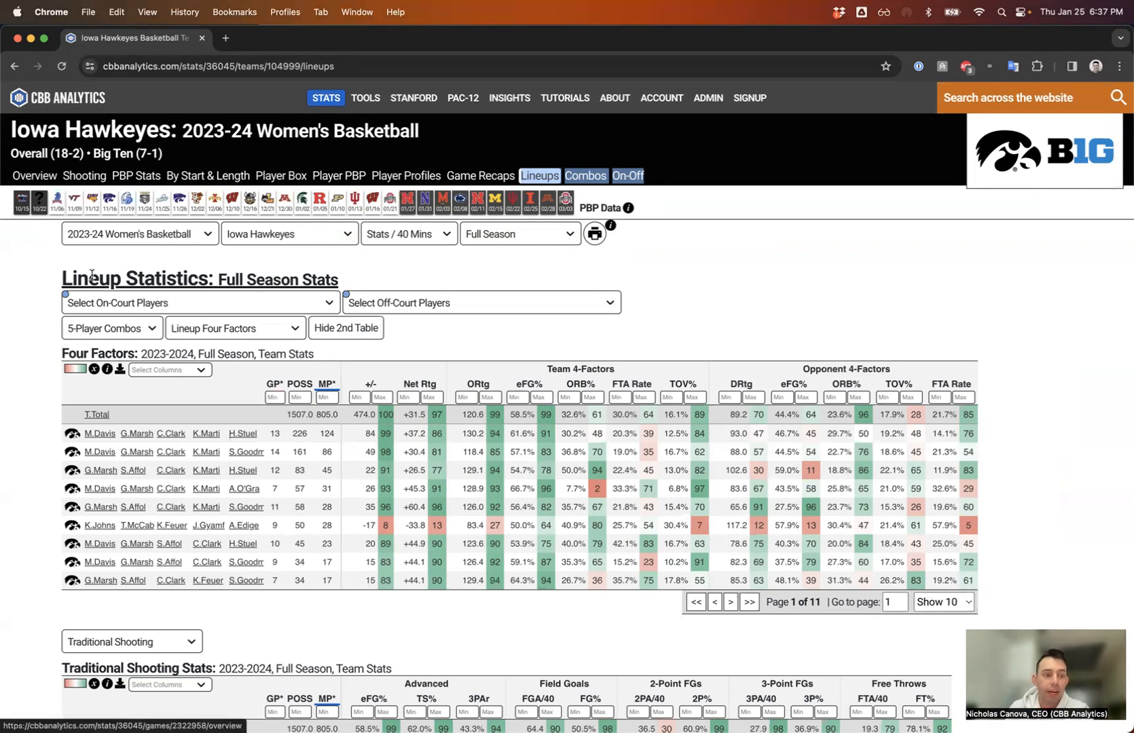
left_click(55, 271)
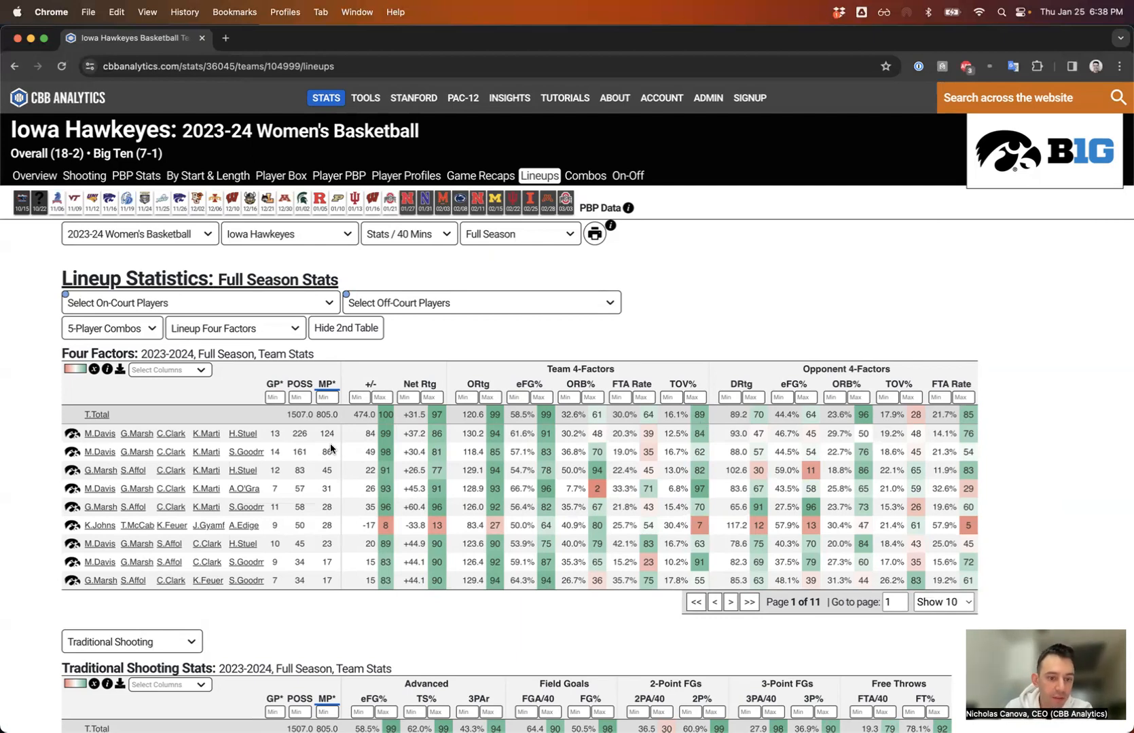
Examine the most-used five-player lineup's net rating, offensive rating and team four factors.
left_click_drag(271, 433, 976, 438)
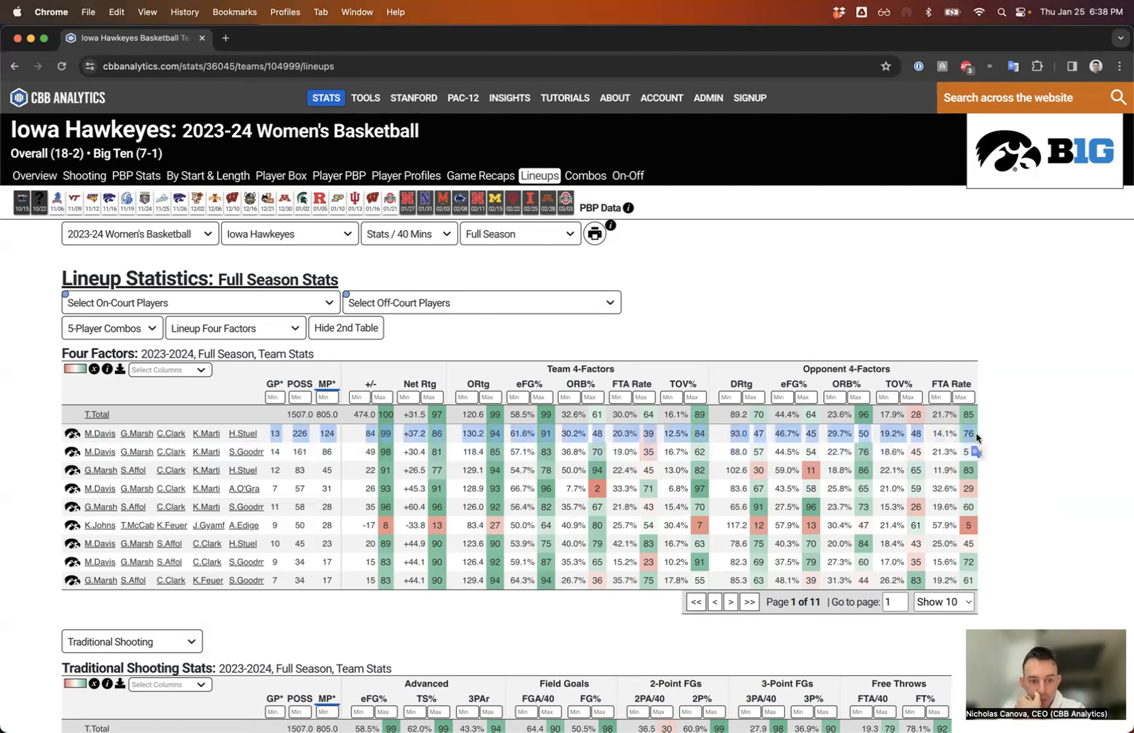
left_click(367, 435)
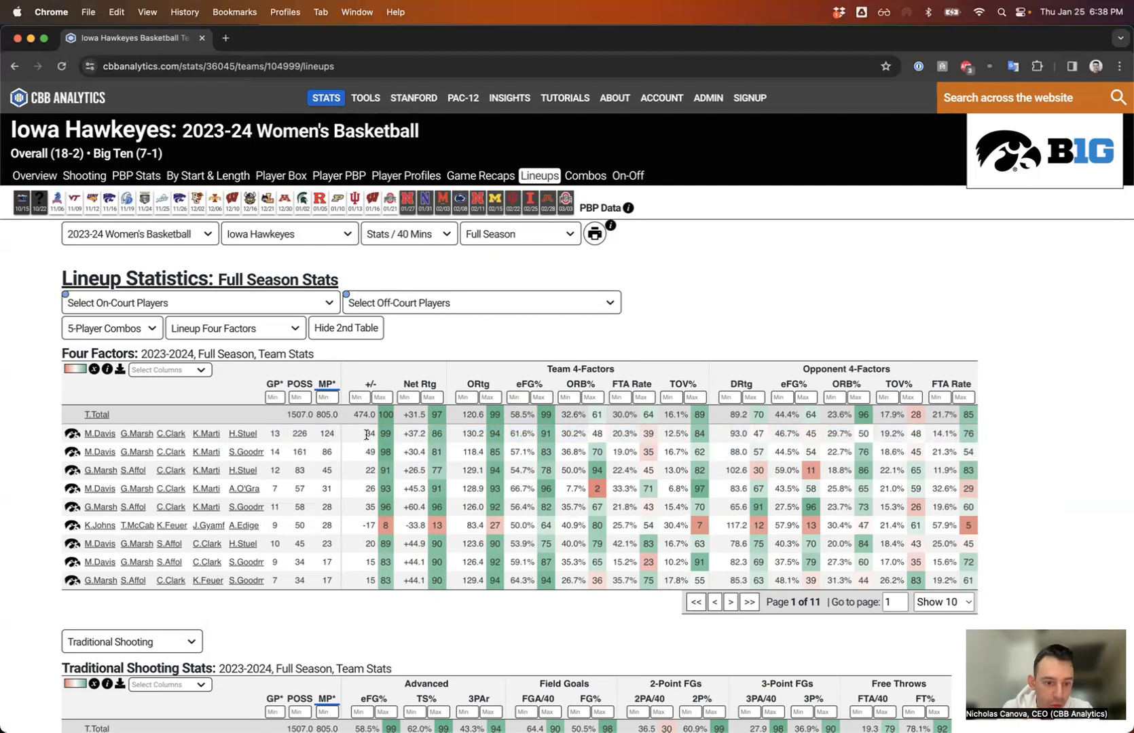
left_click_drag(398, 438, 424, 436)
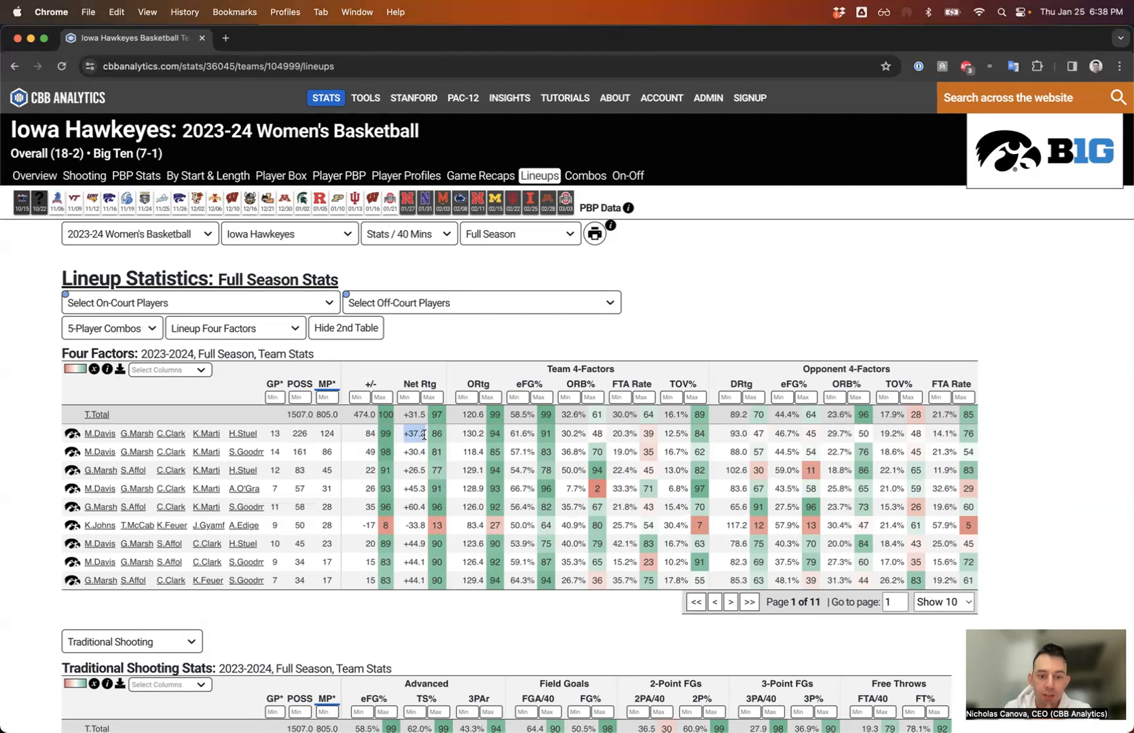
left_click_drag(462, 435, 484, 438)
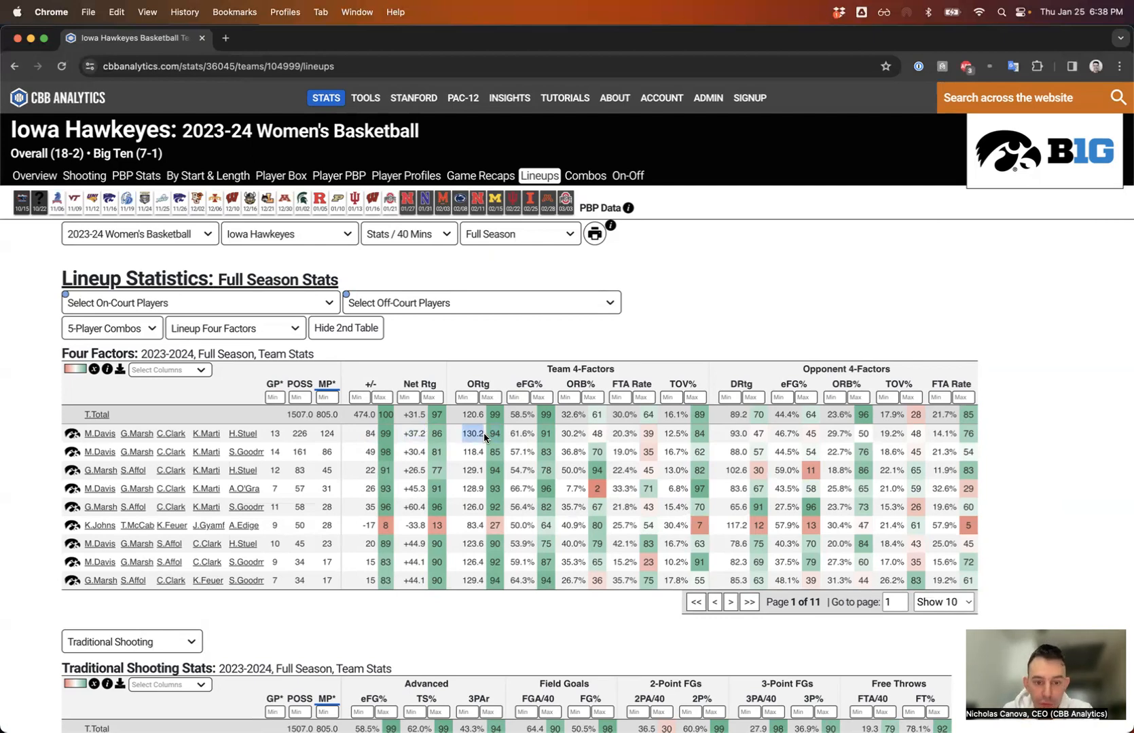
left_click(507, 436)
left_click_drag(508, 436, 669, 434)
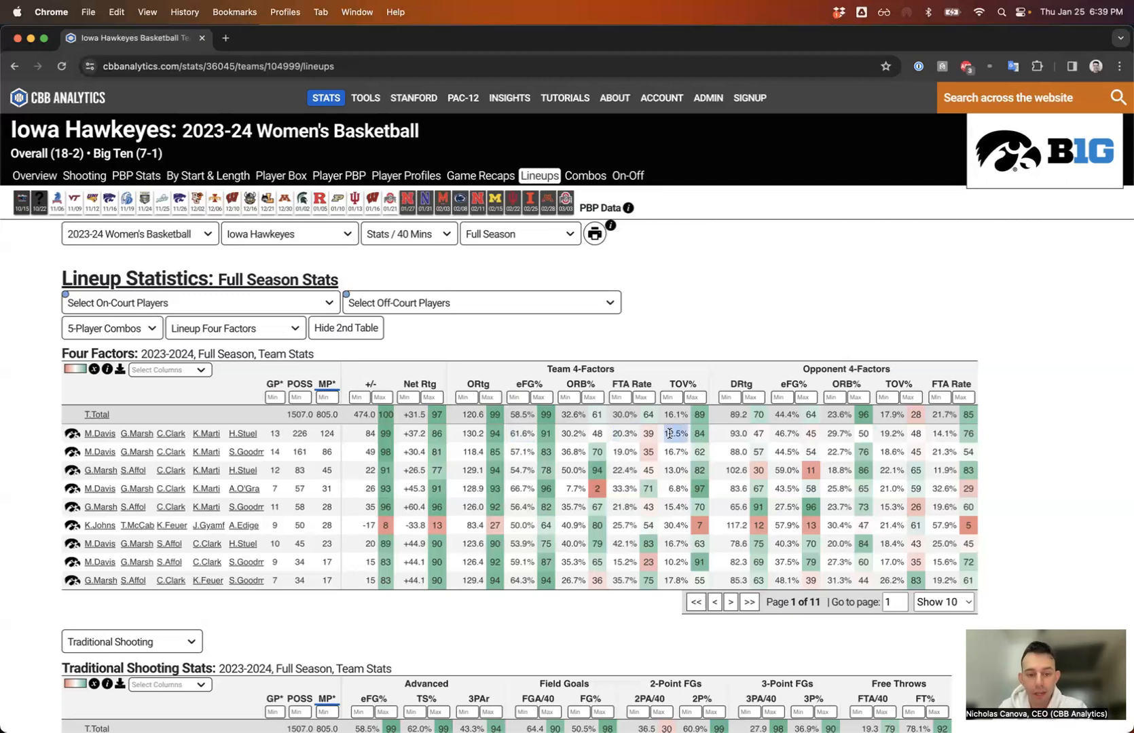
left_click(507, 433)
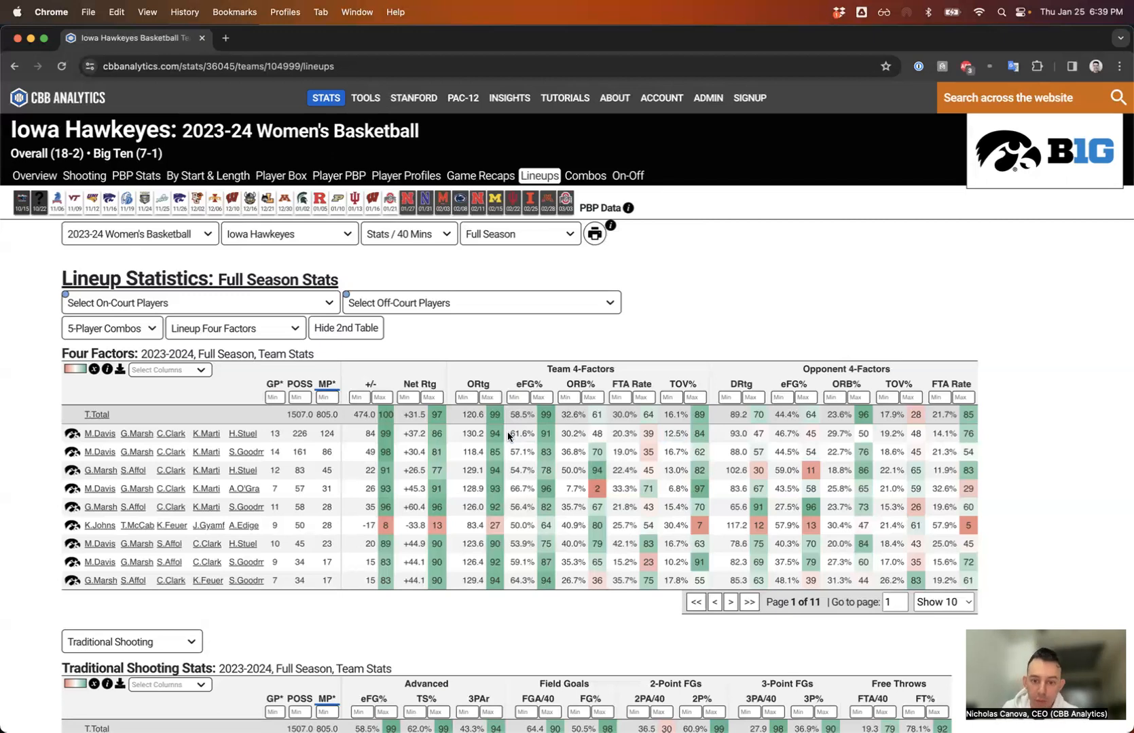
double_click(668, 435)
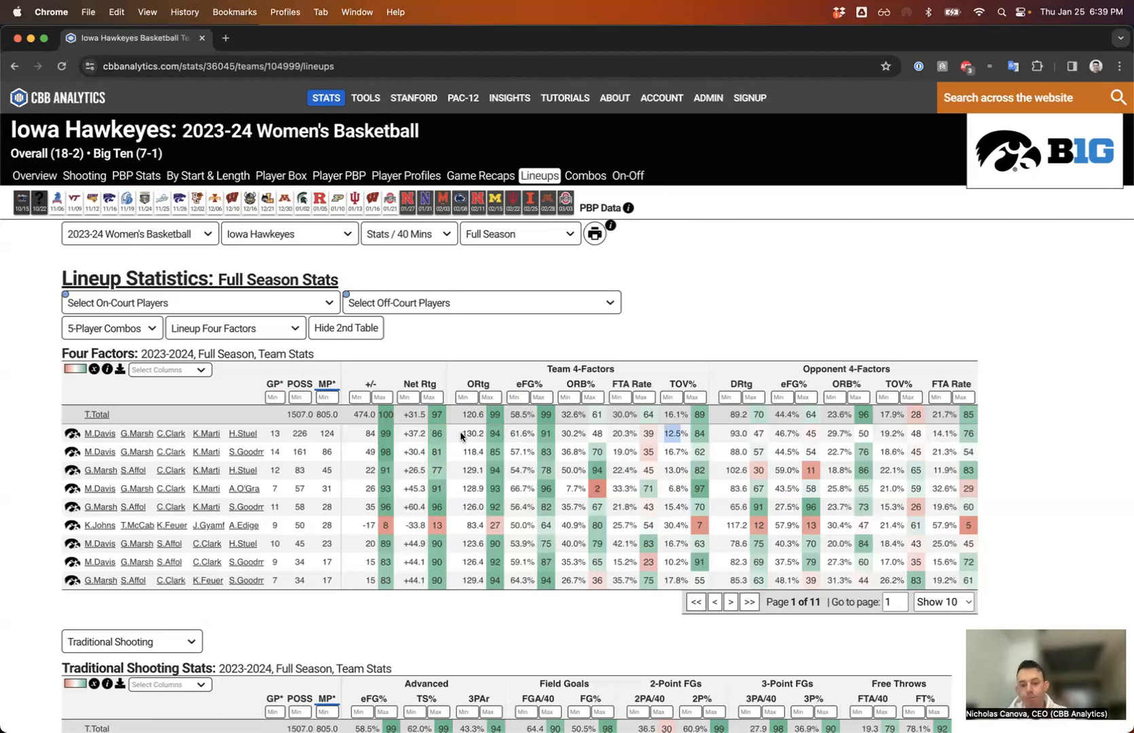
Examine the same lineup's defensive rating and opponent four factors, including eFG%, ORB%, TOV% and FTA Rate.
double_click(734, 434)
double_click(758, 434)
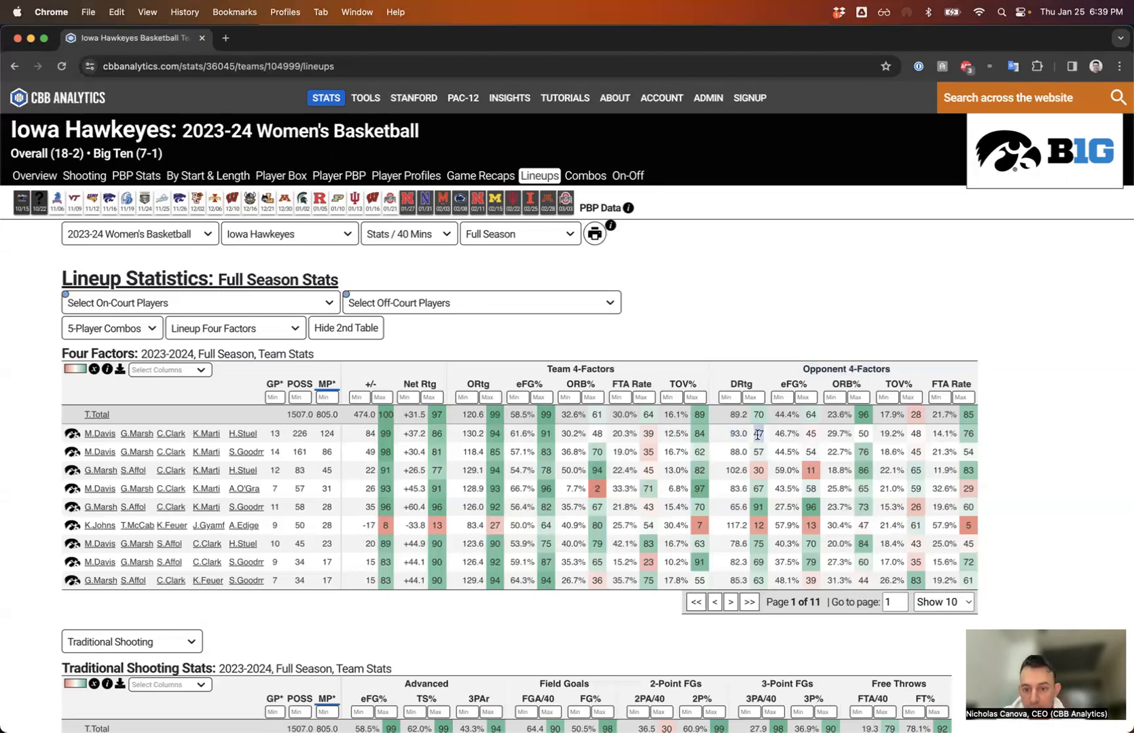
left_click_drag(773, 433, 920, 442)
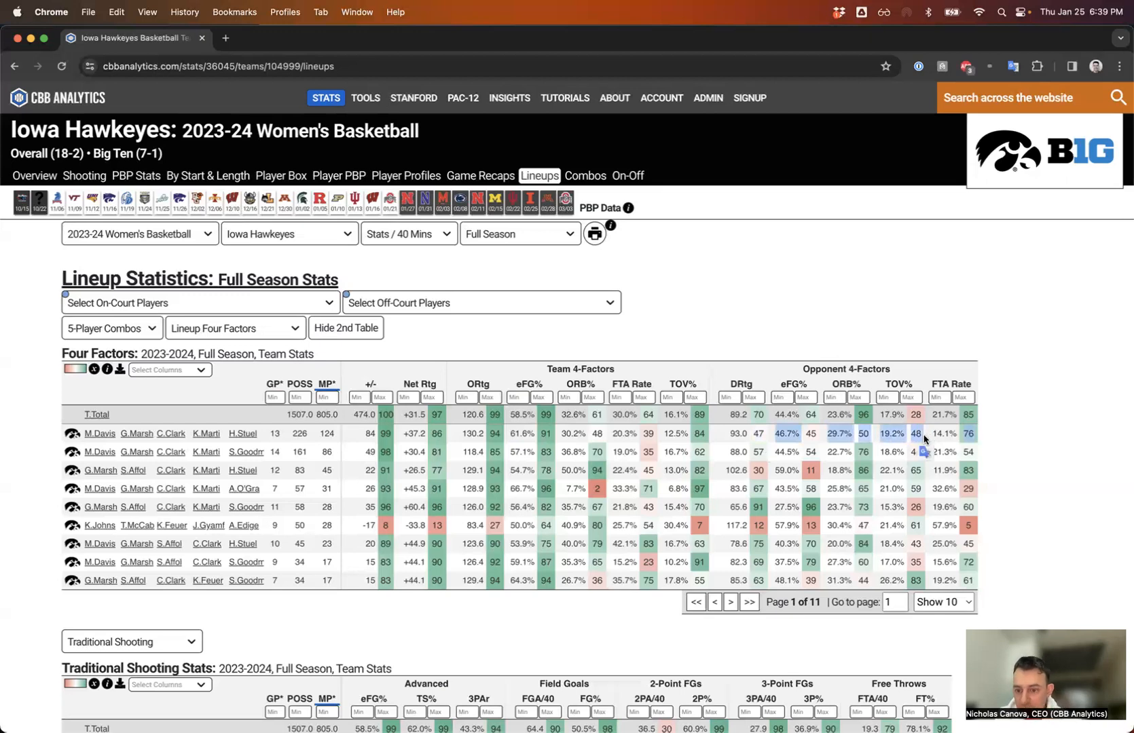
left_click(948, 434)
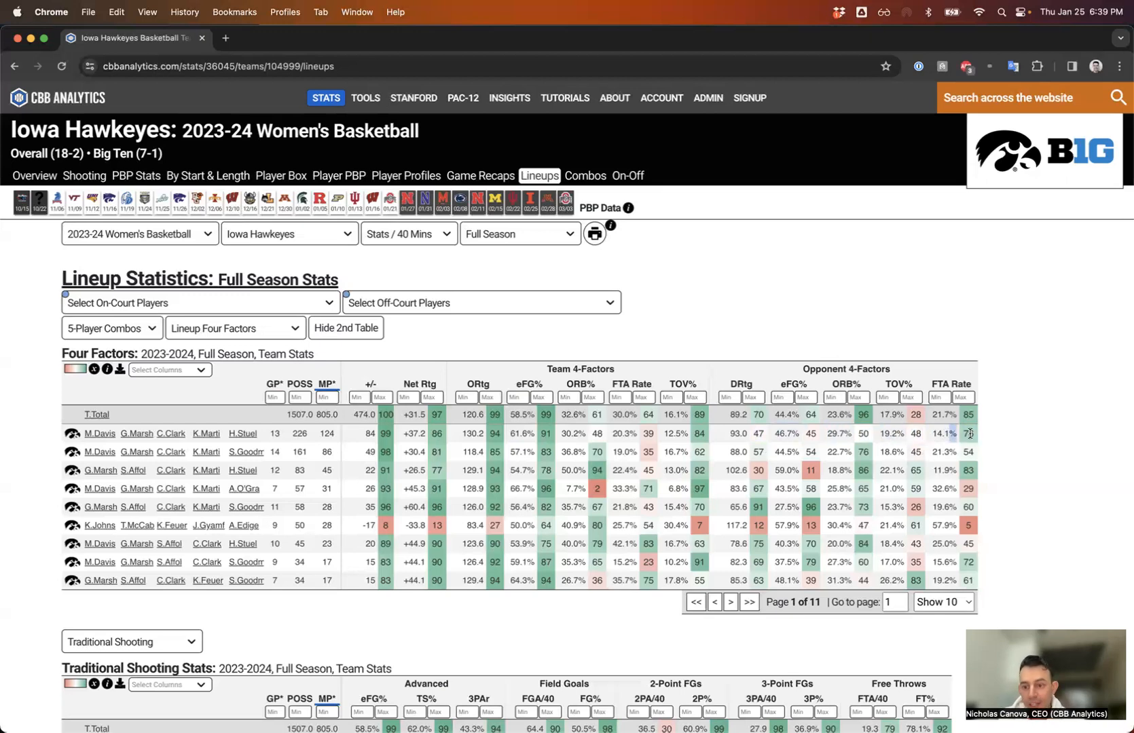
left_click_drag(933, 433, 948, 433)
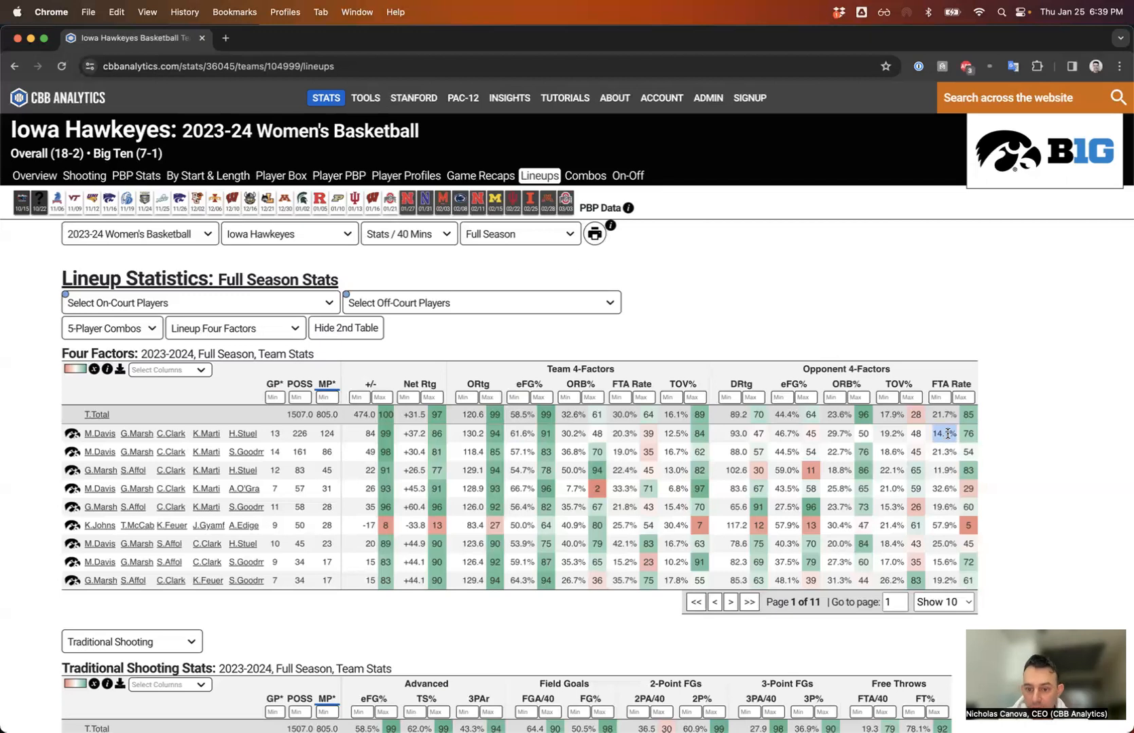
left_click(777, 436)
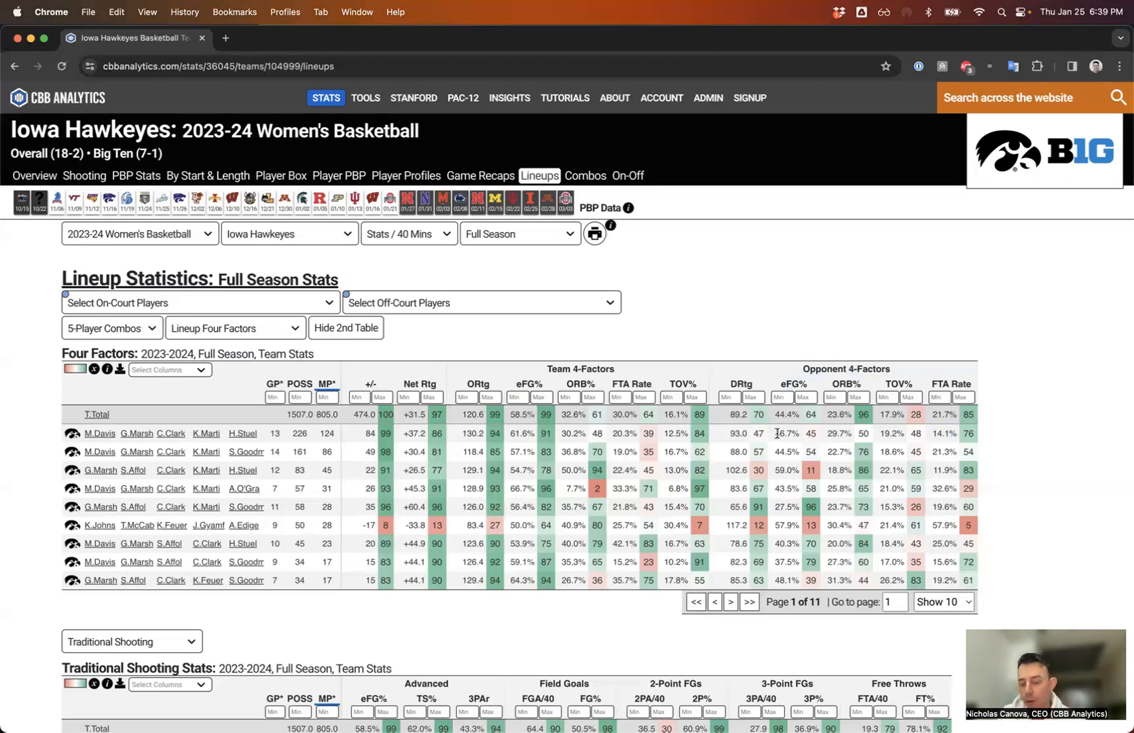
left_click_drag(776, 433, 882, 435)
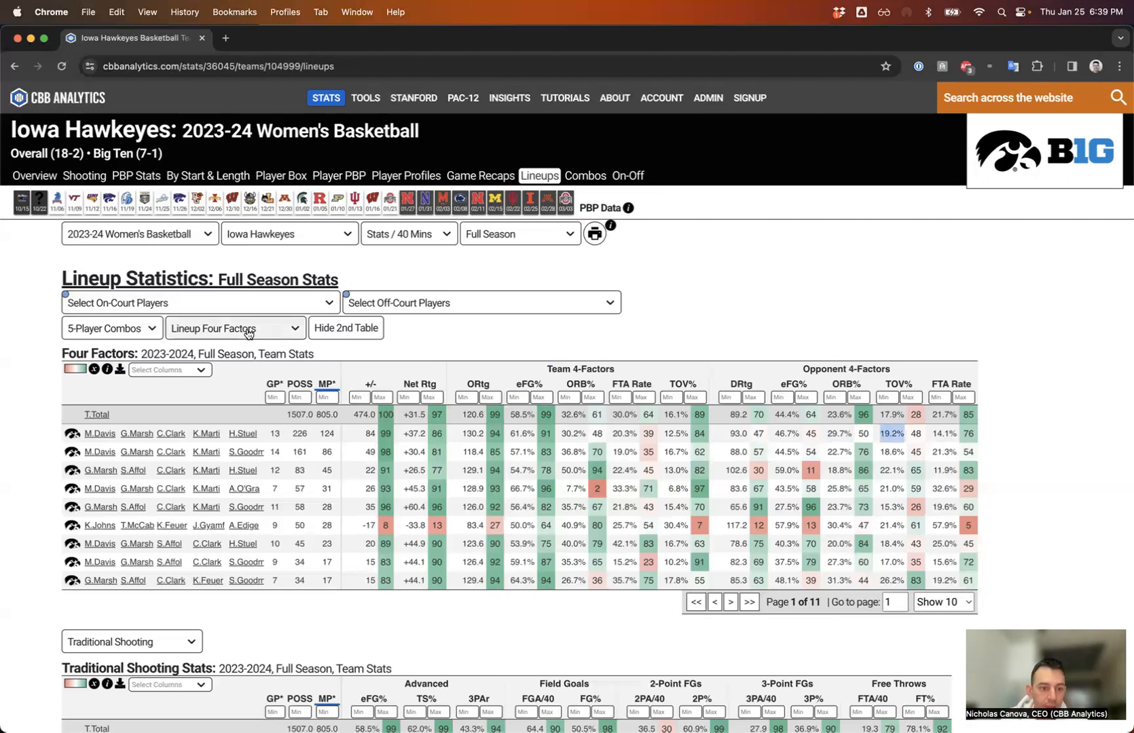
Switch the lineup table to Traditional Shooting and look over the other available stat categories.
left_click(224, 328)
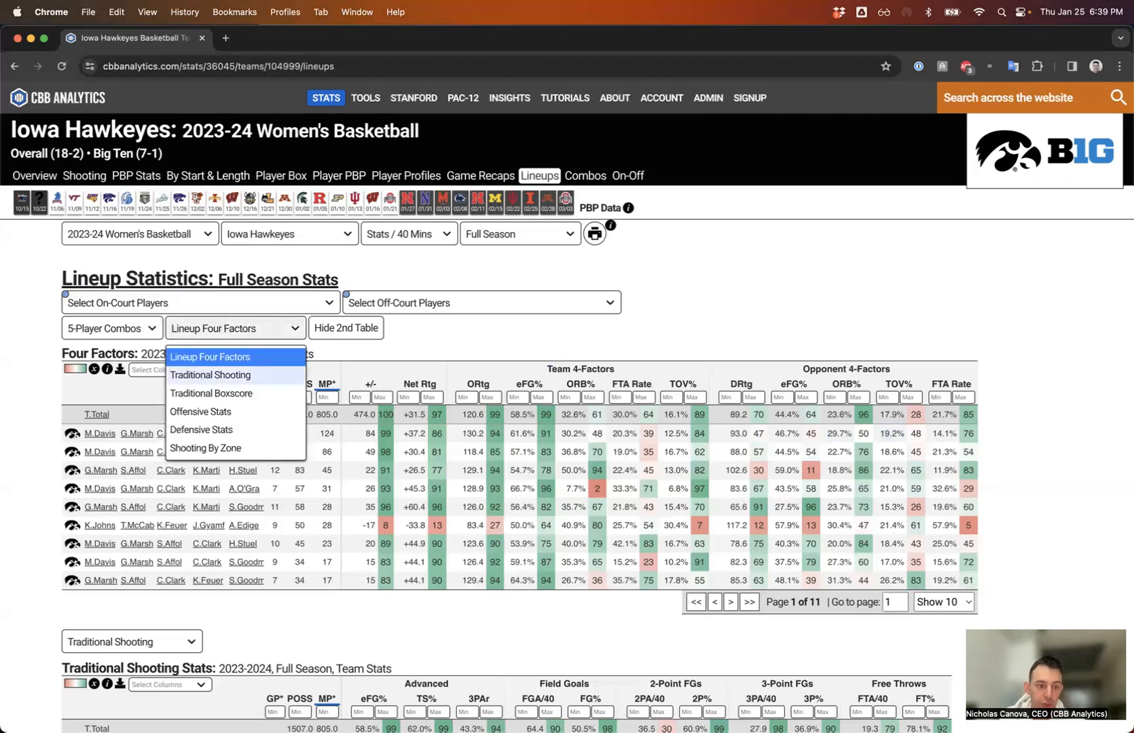
left_click(210, 375)
left_click(231, 328)
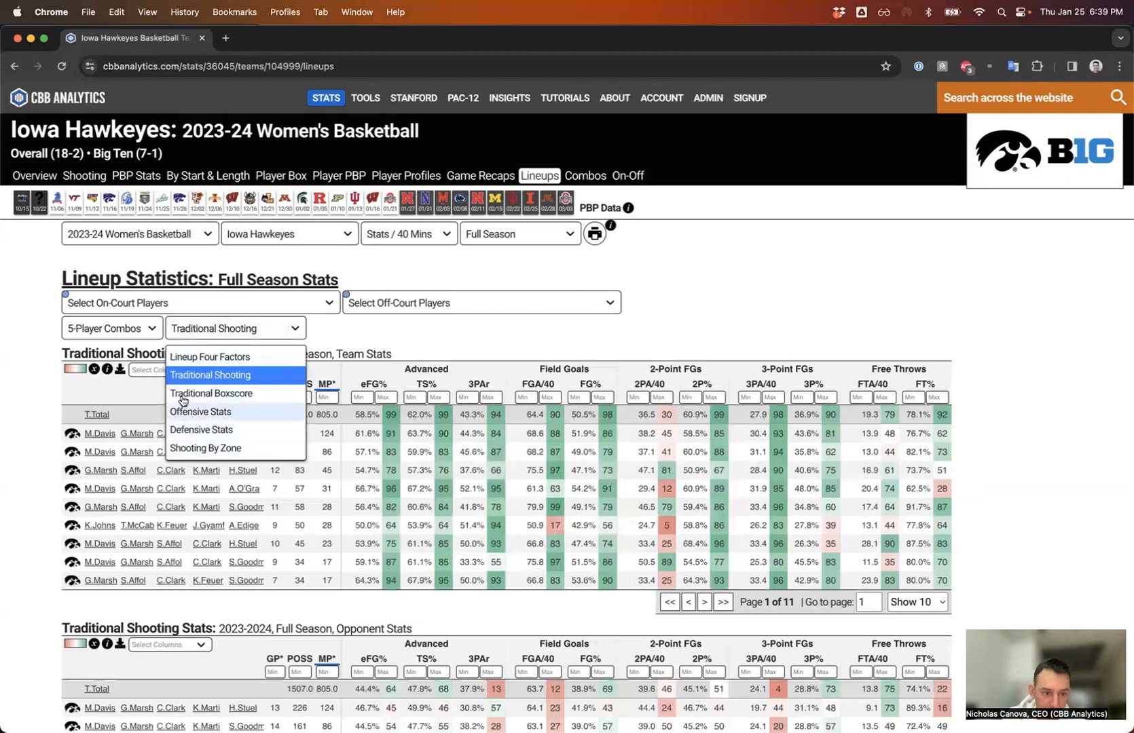
left_click(327, 337)
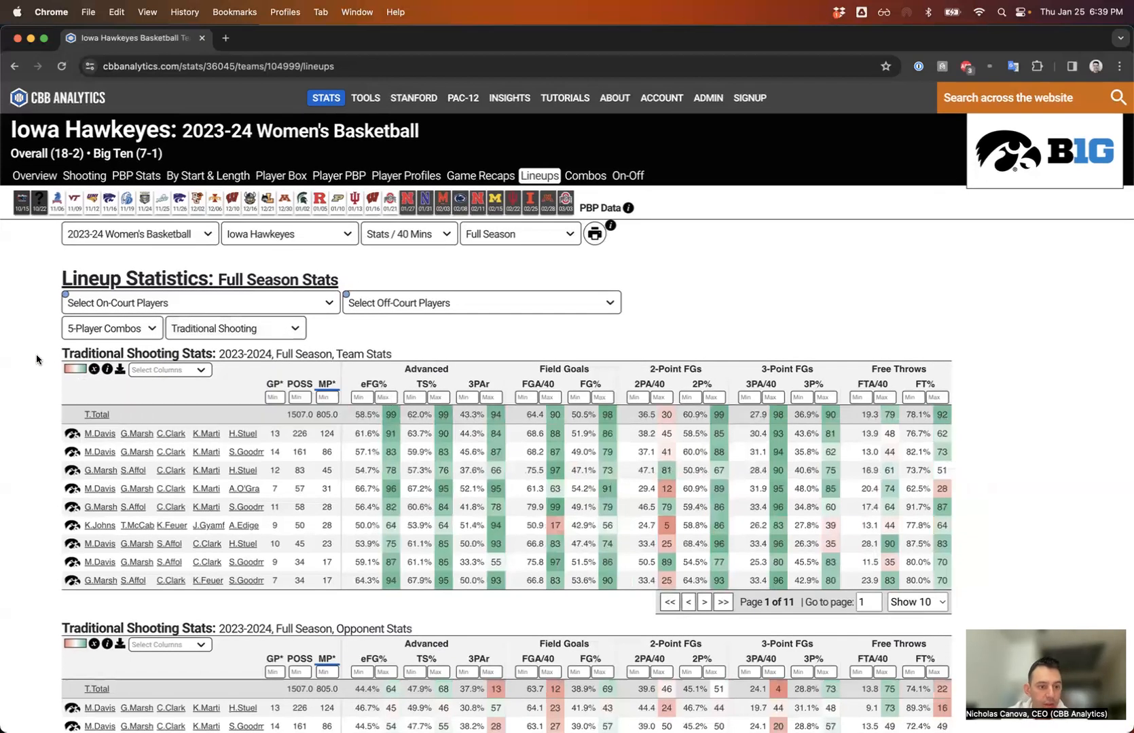
Switch the lineups to 4-Player Combos and back to 5-Player Combos, and check the minutes of the five-player groups.
left_click(68, 329)
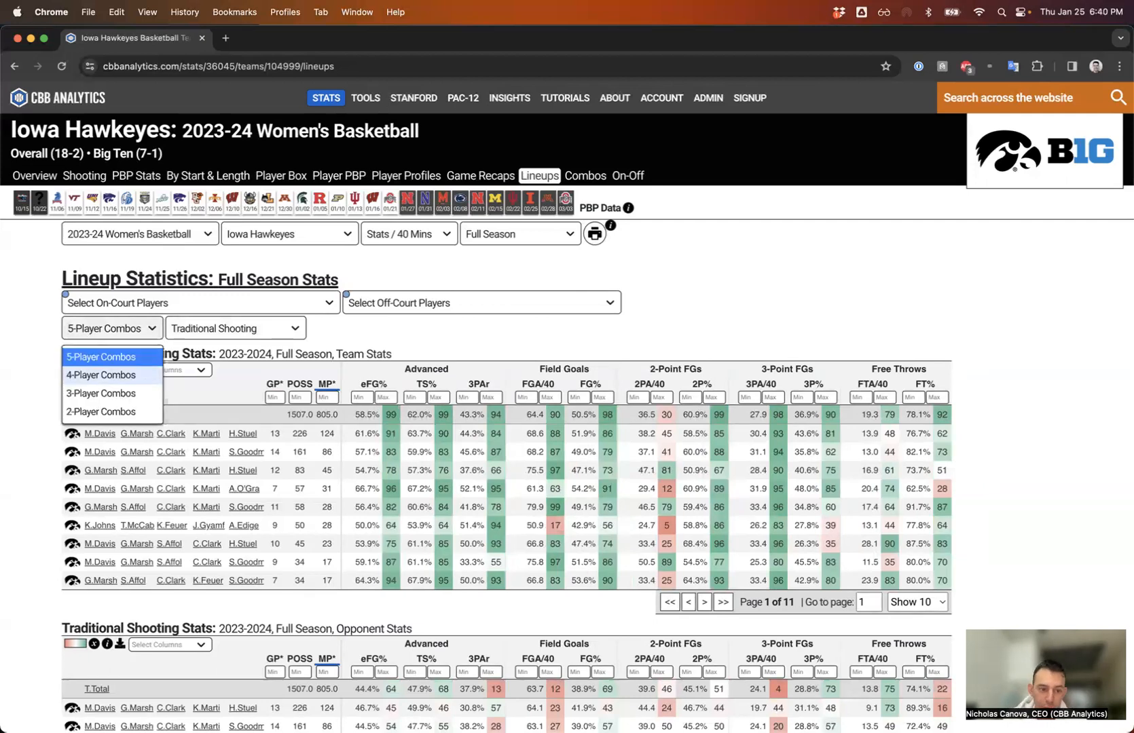
key("Down")
key("Return")
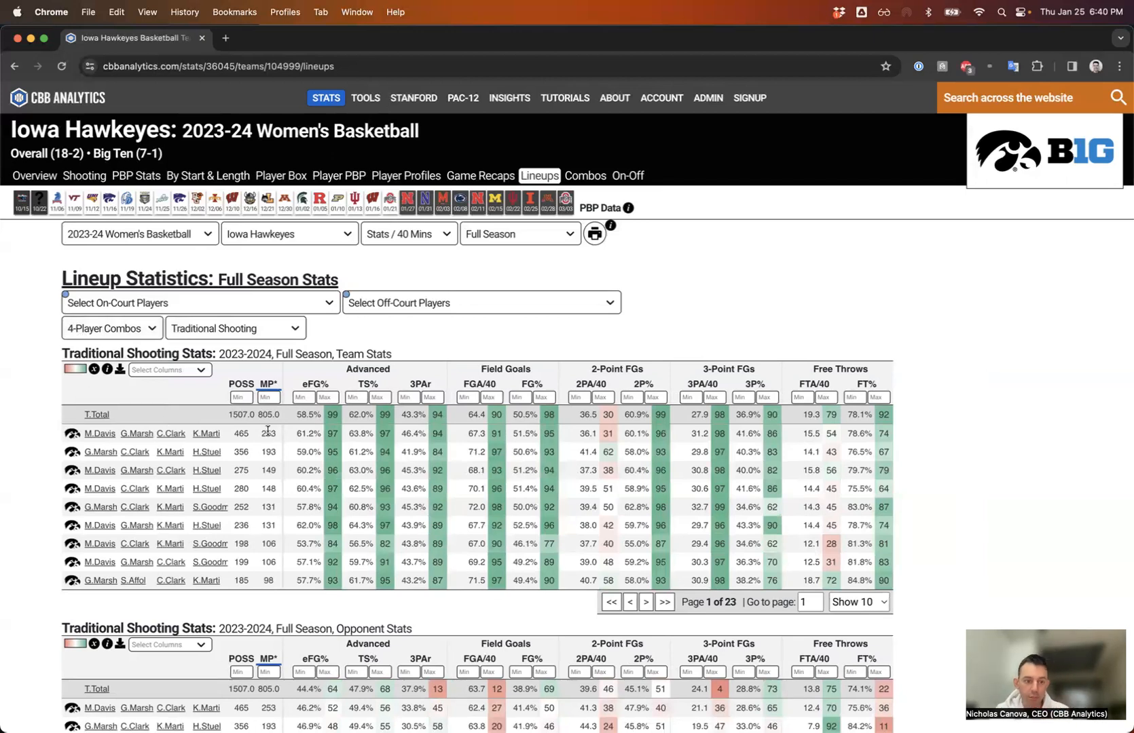
left_click(110, 326)
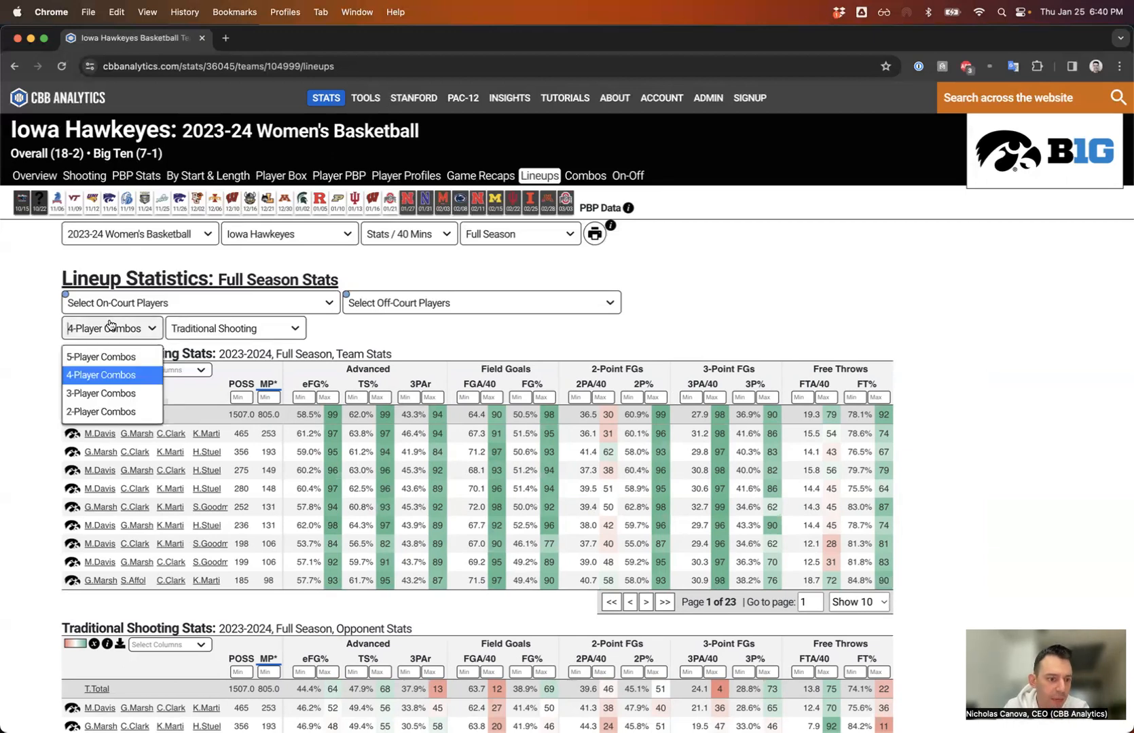
left_click(102, 356)
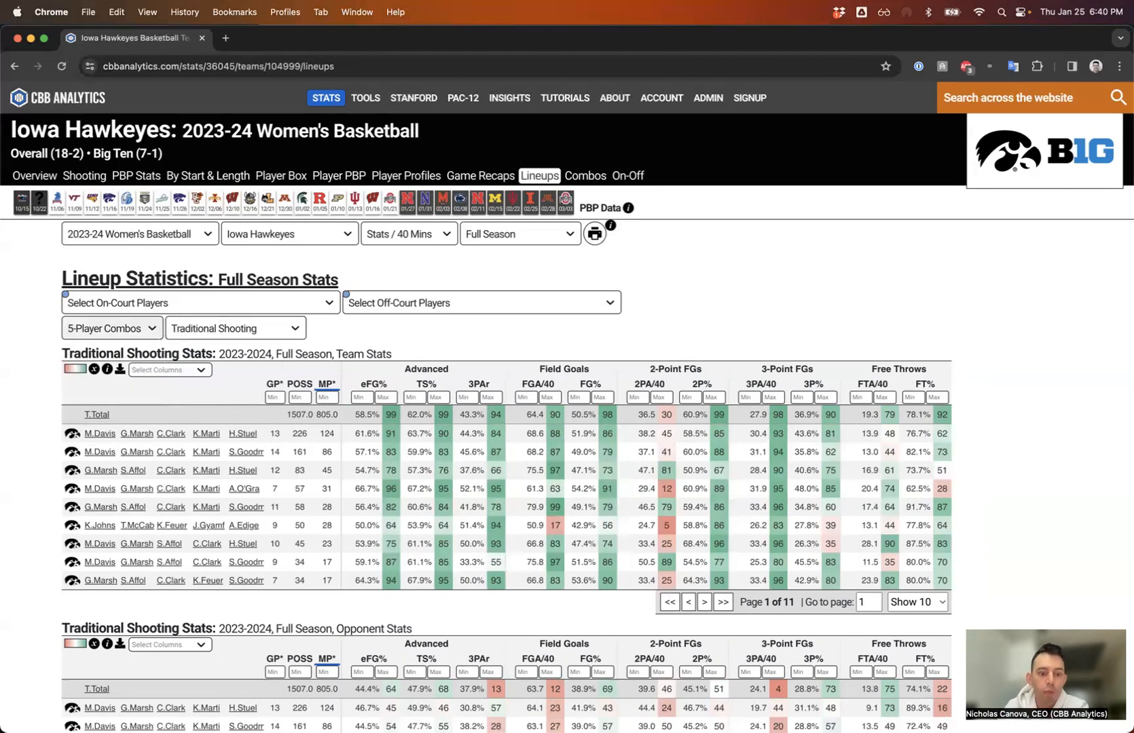
double_click(327, 471)
double_click(326, 489)
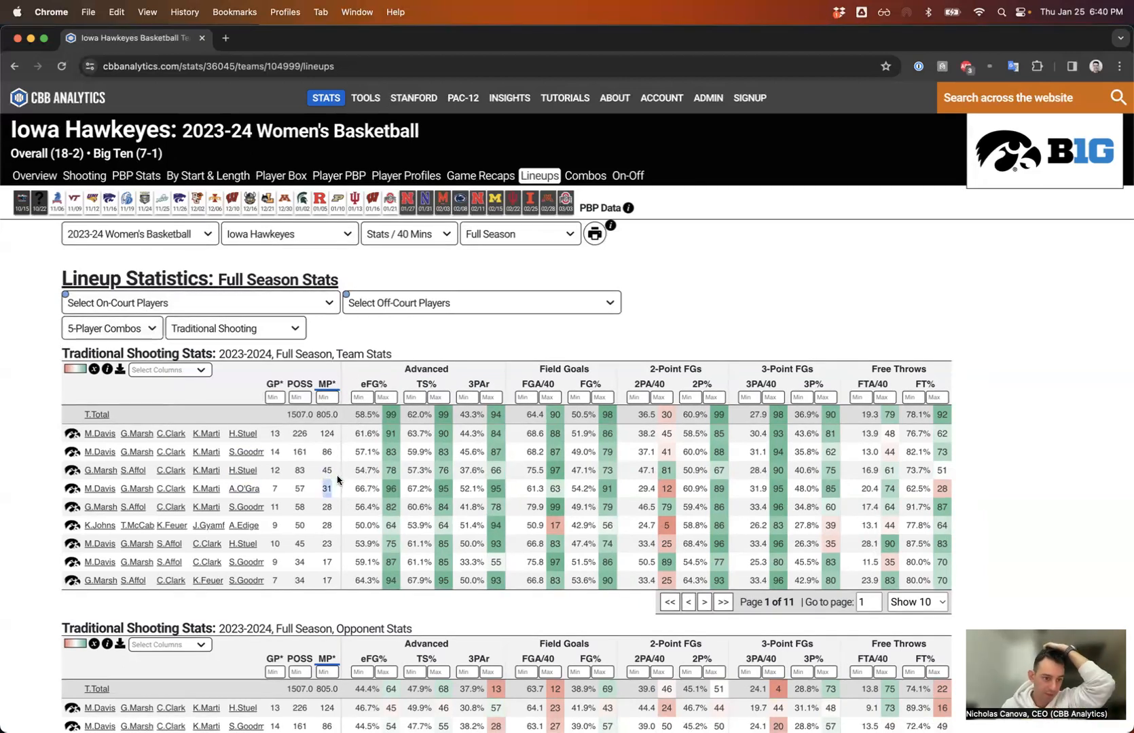
Show 4-Player Combos and check the minutes played by the most-used four-player group.
left_click(109, 328)
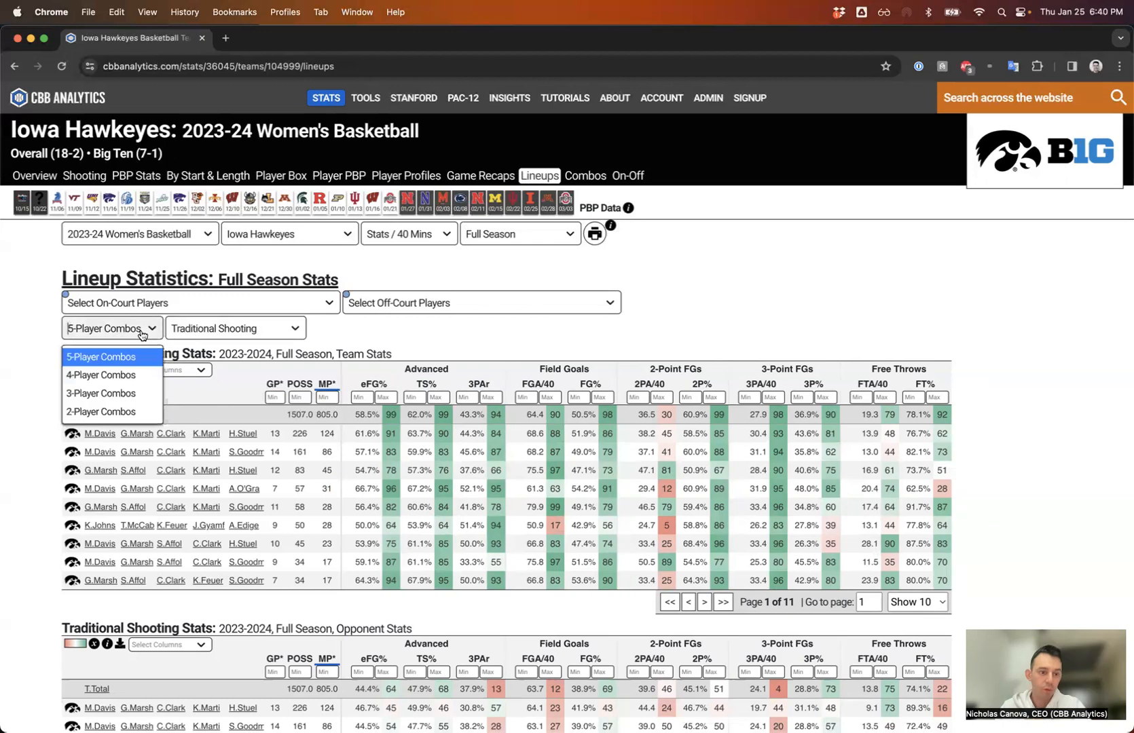
left_click(102, 375)
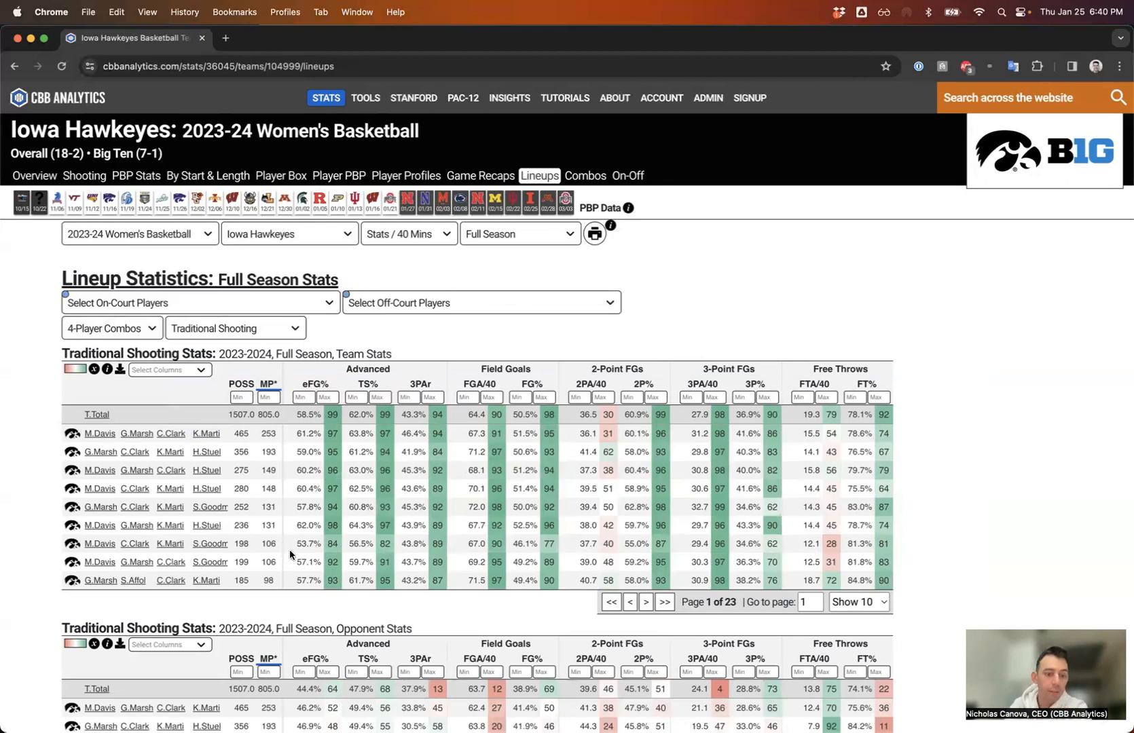
double_click(269, 432)
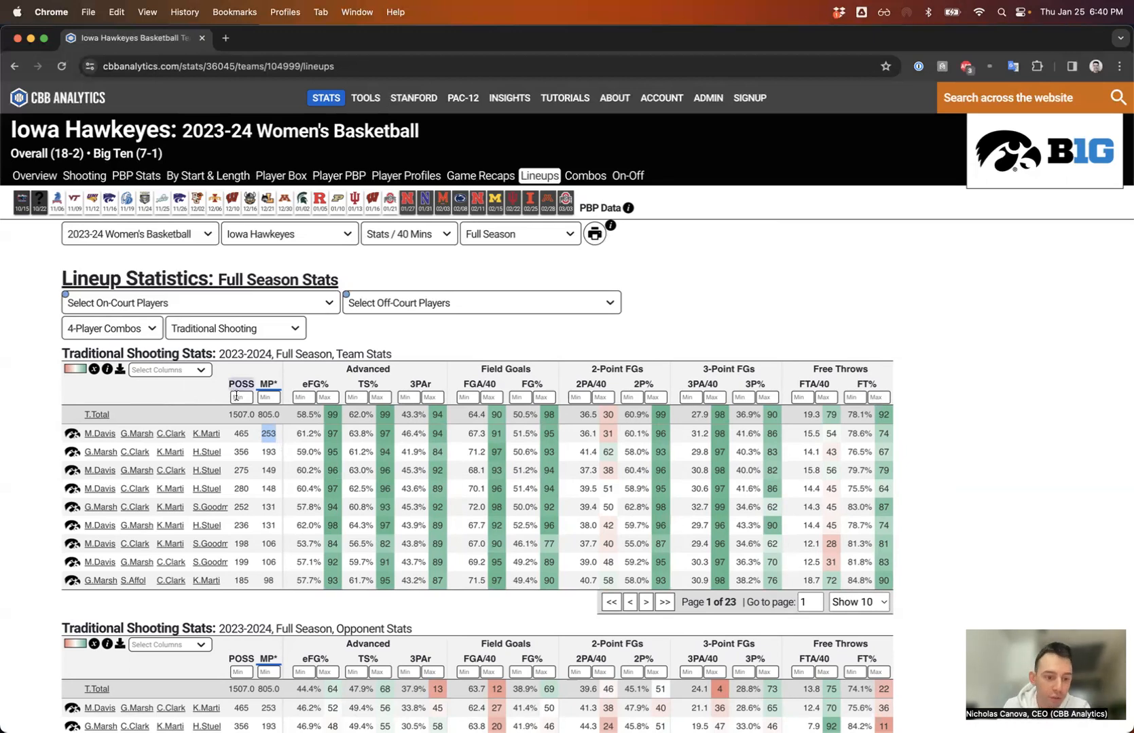
Return to 5-Player Combos and filter the lineups to those with Caitlin Clark on court.
left_click(151, 328)
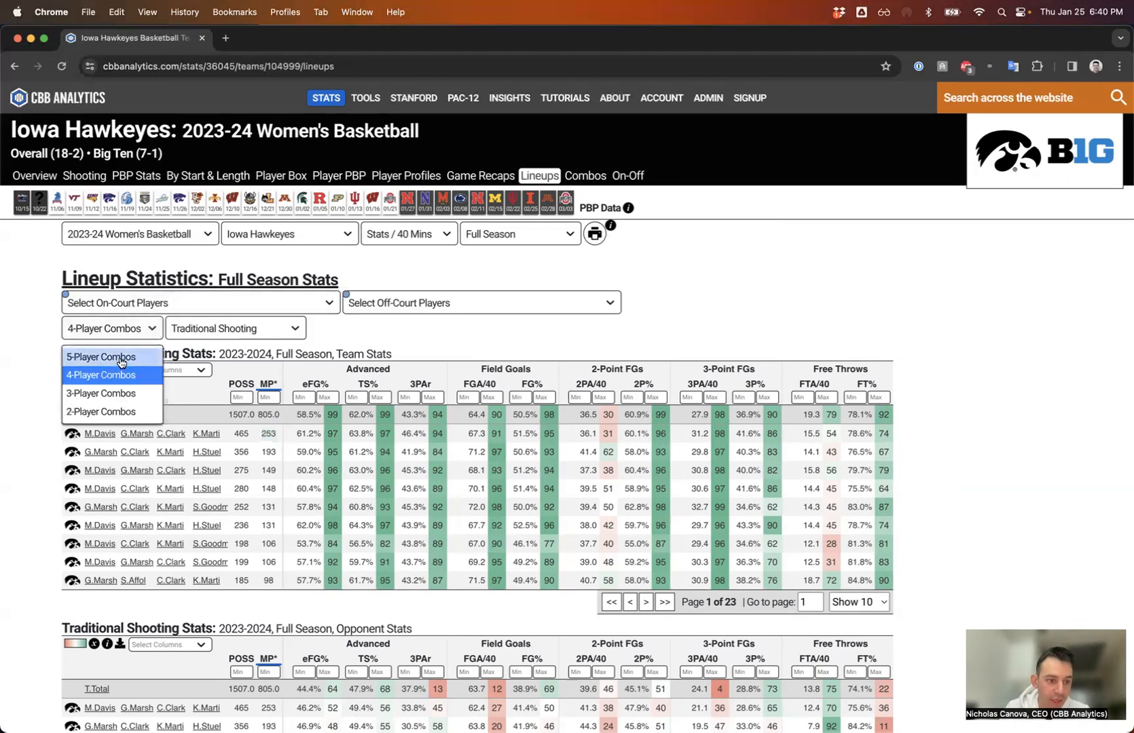
left_click(112, 358)
left_click(159, 309)
type("clark")
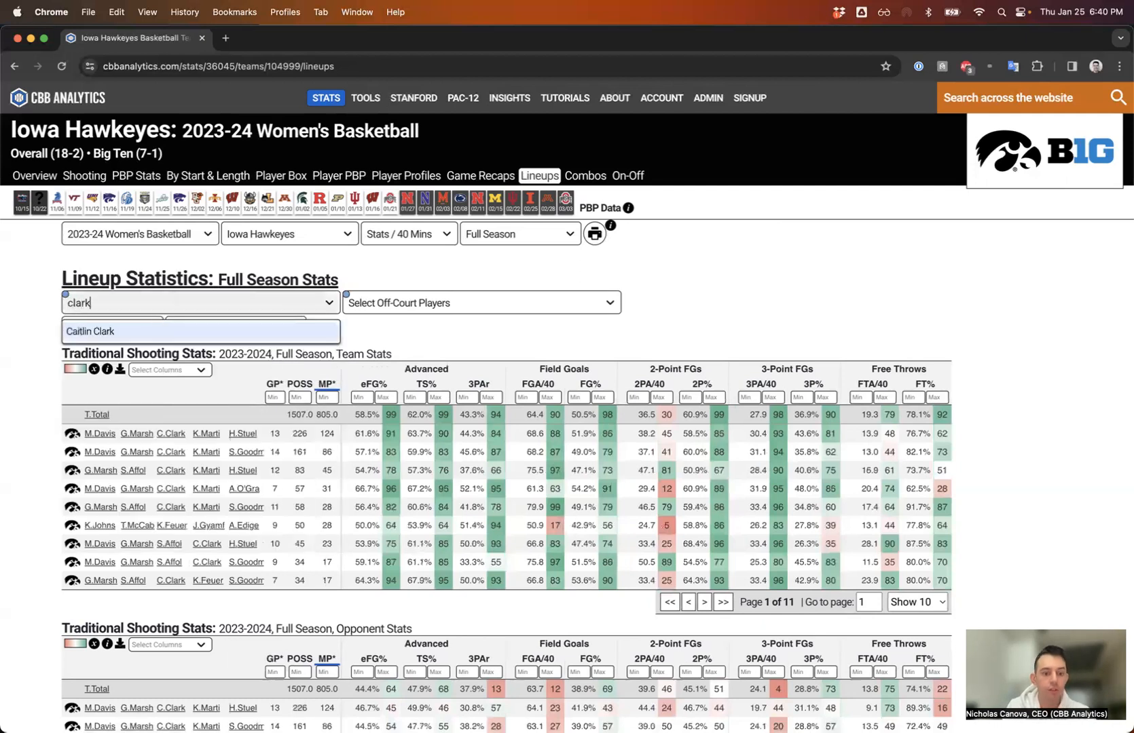
key("Return")
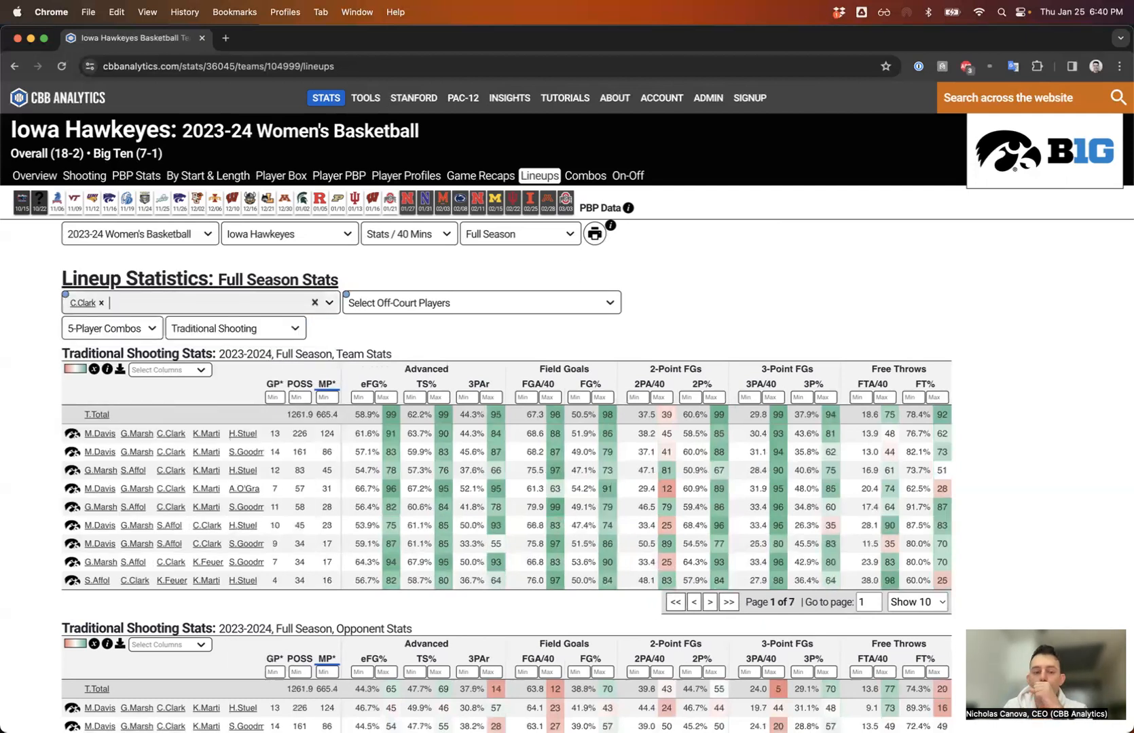
Find "c.clark" on the page to highlight Clark in the listed lineups, and remove Clark from the on-court filter.
key("super+f")
type("c.clark")
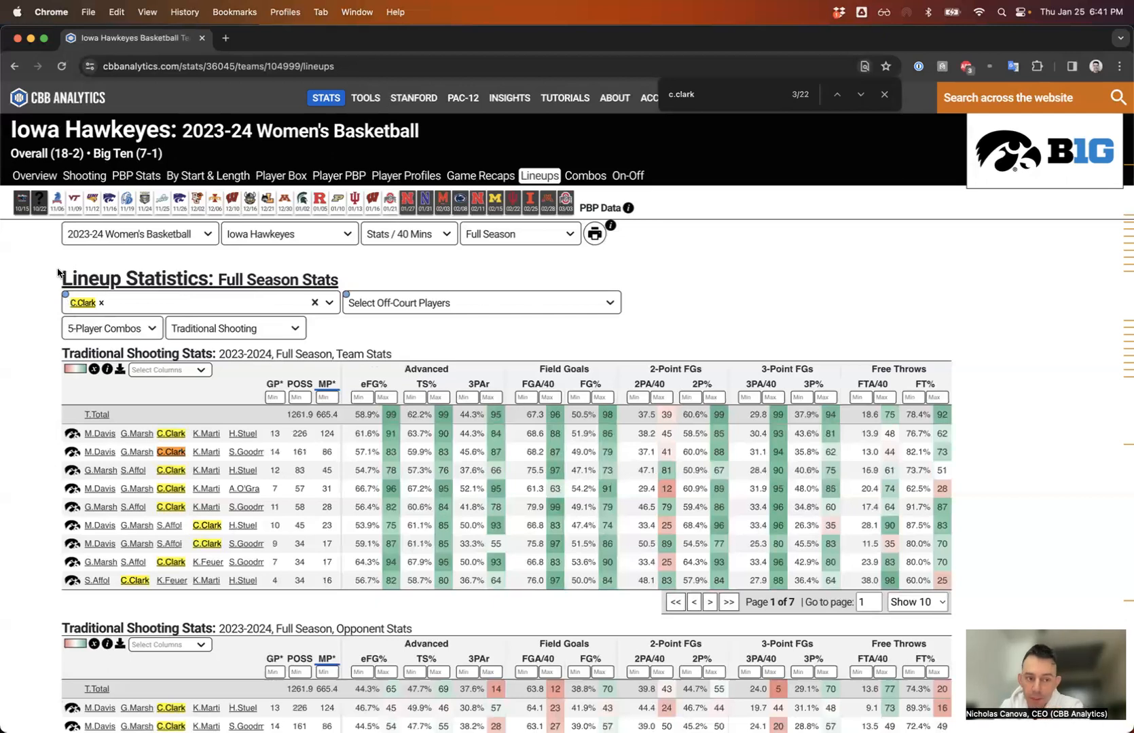
left_click_drag(58, 273, 265, 285)
left_click(100, 279)
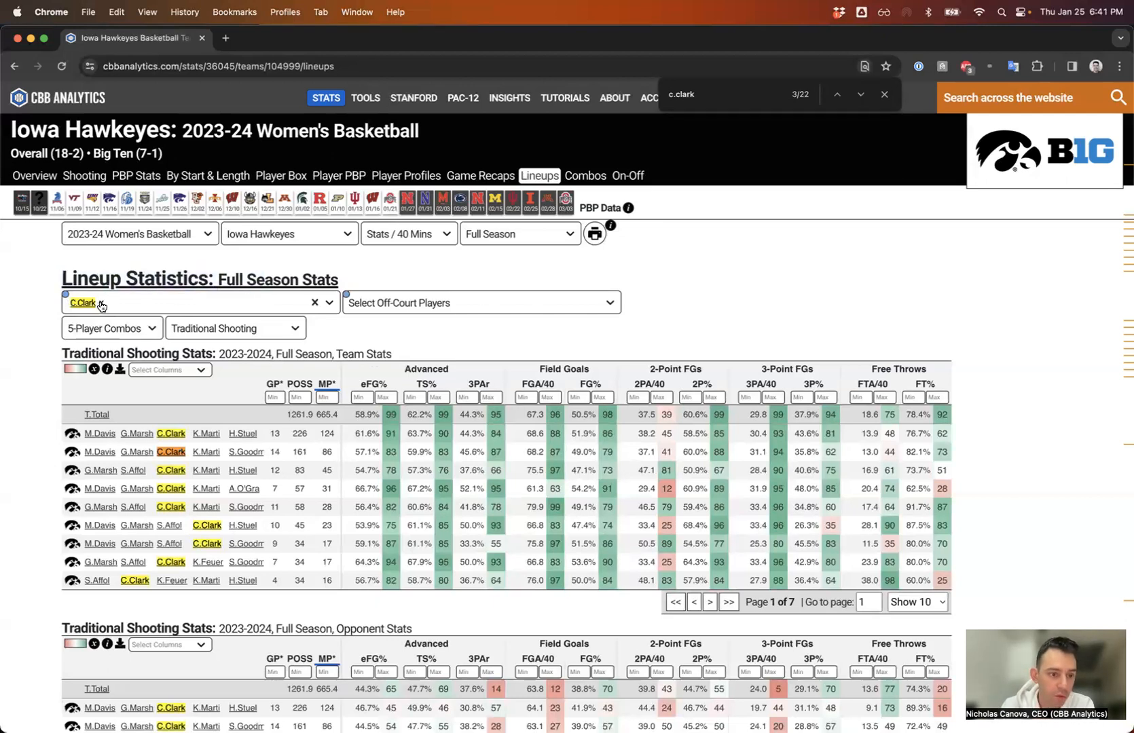
left_click(100, 304)
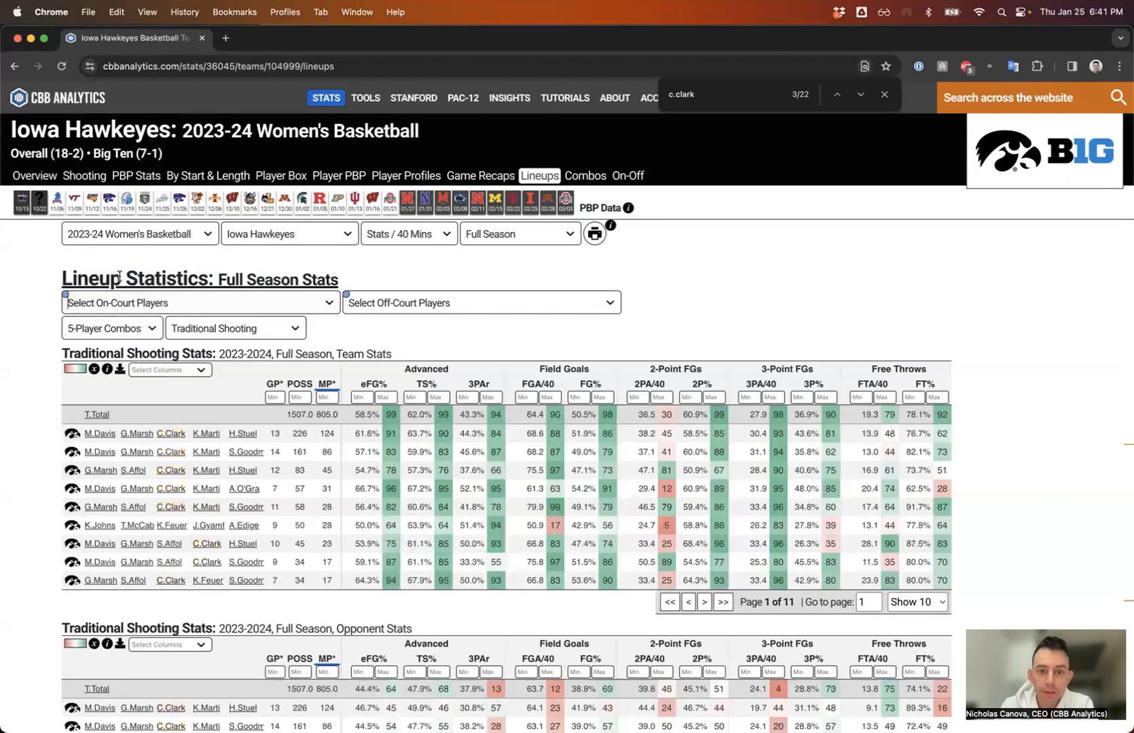
Open the team's Combos statistics for Caitlin Clark, Addison O'Grady and Jada Gyamfi, and sort the combinations by minutes played.
left_click(584, 175)
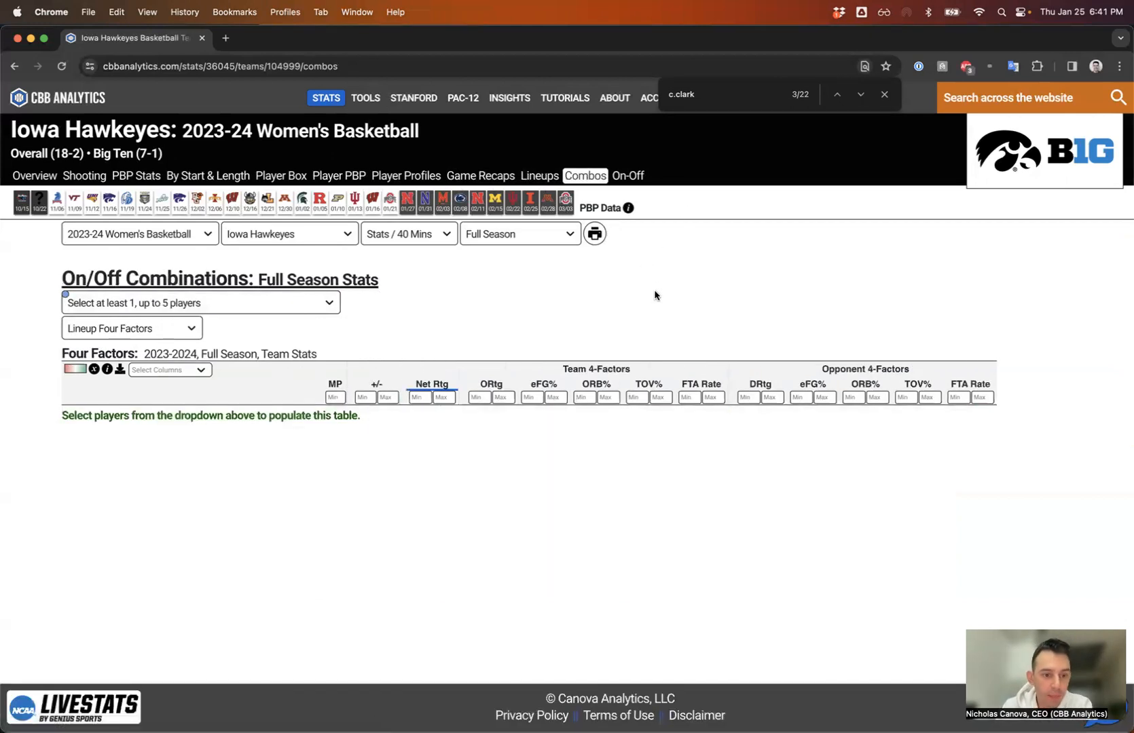
left_click(280, 305)
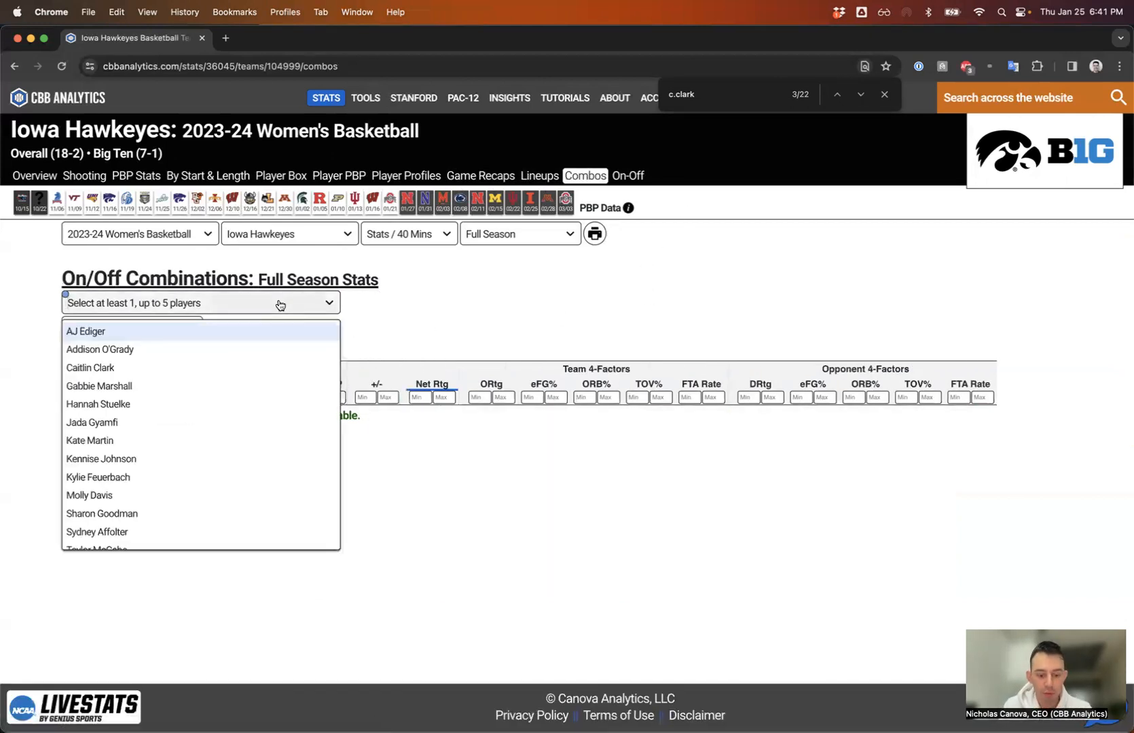
type("clark")
key("Return")
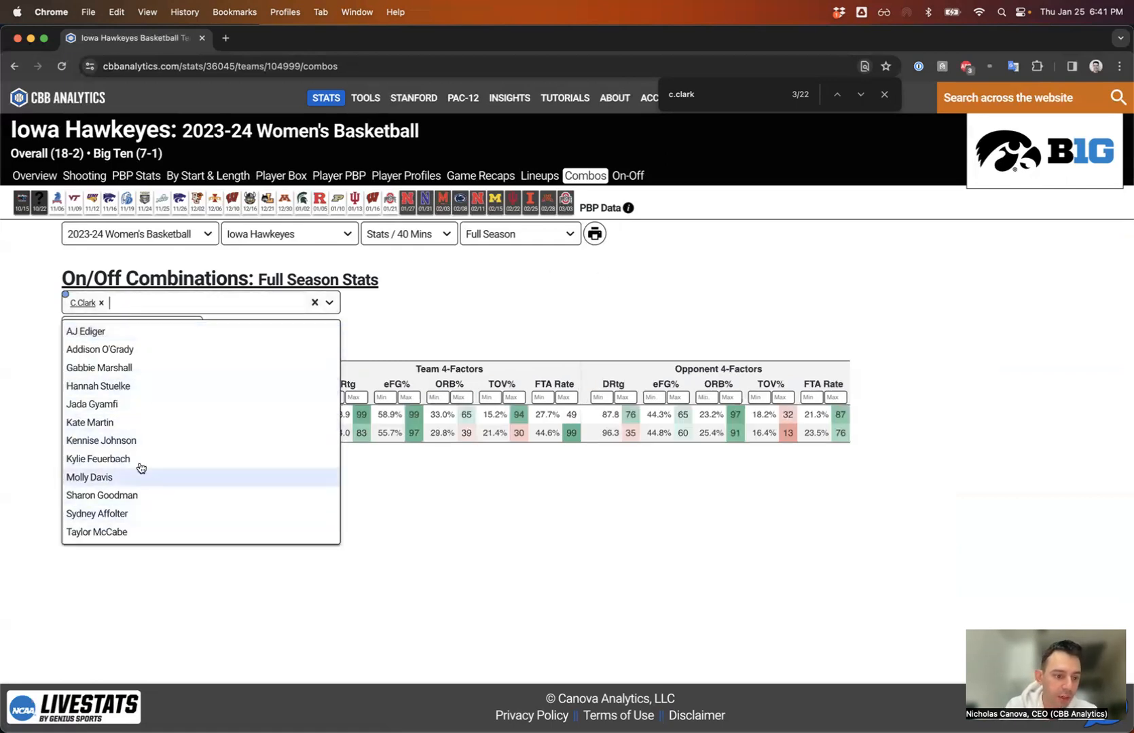
left_click(143, 352)
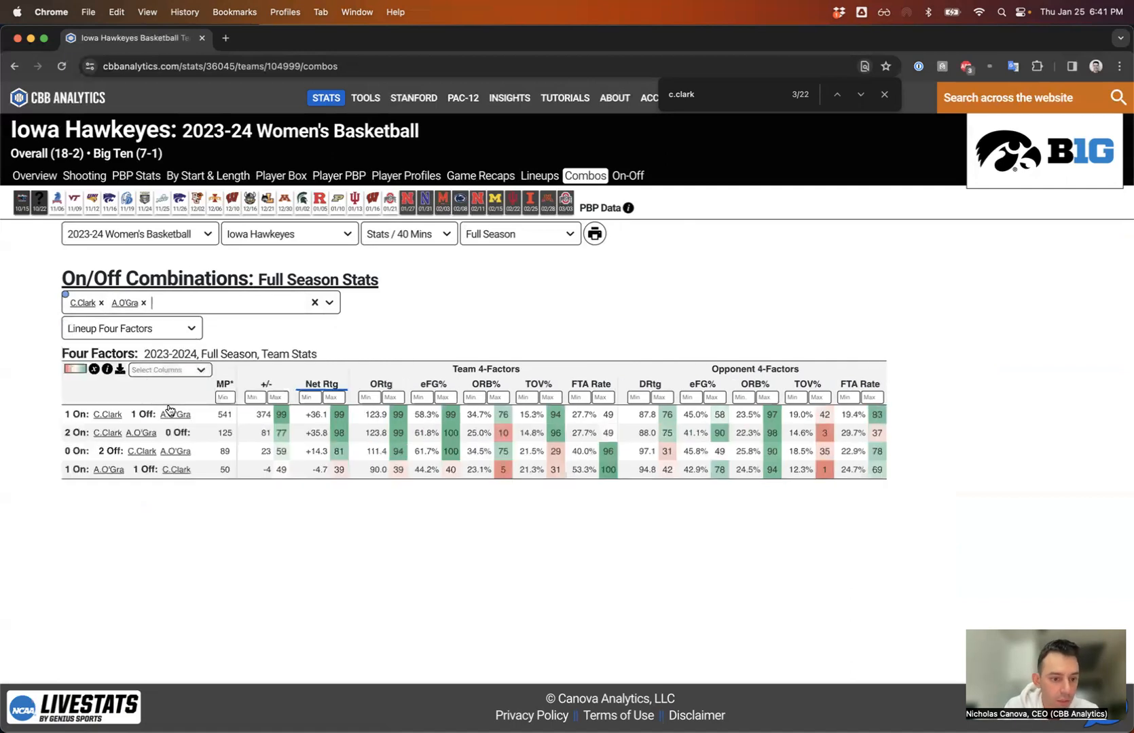
left_click(173, 303)
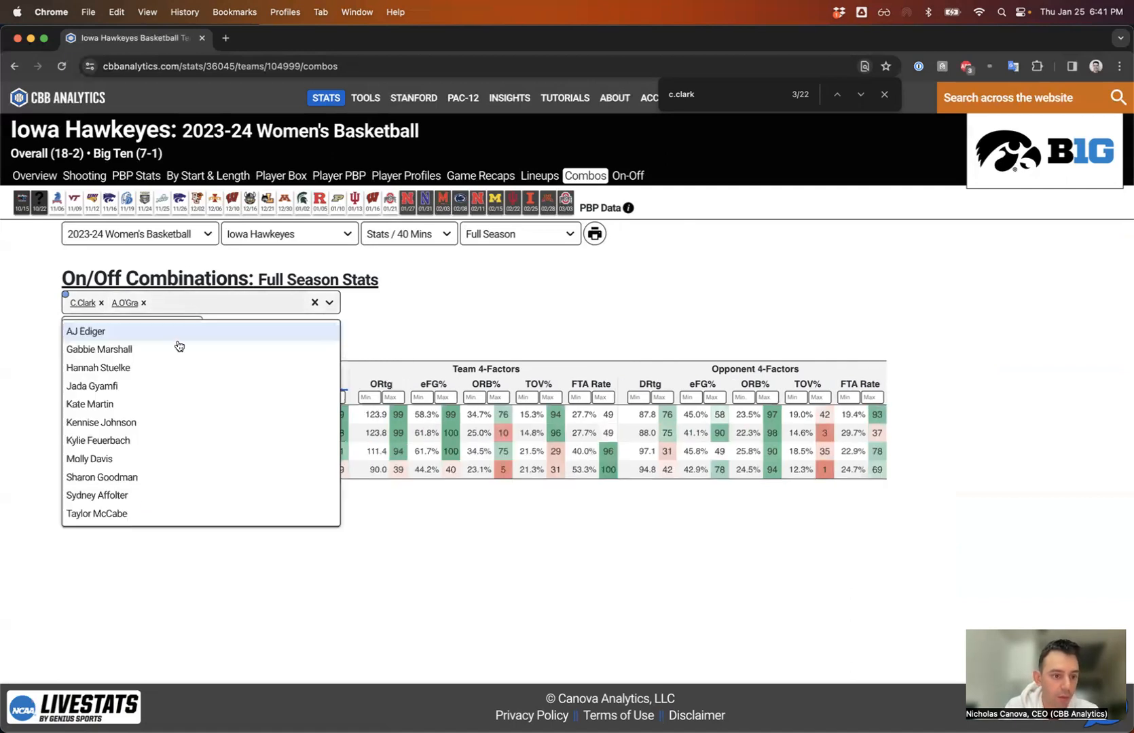
left_click(128, 386)
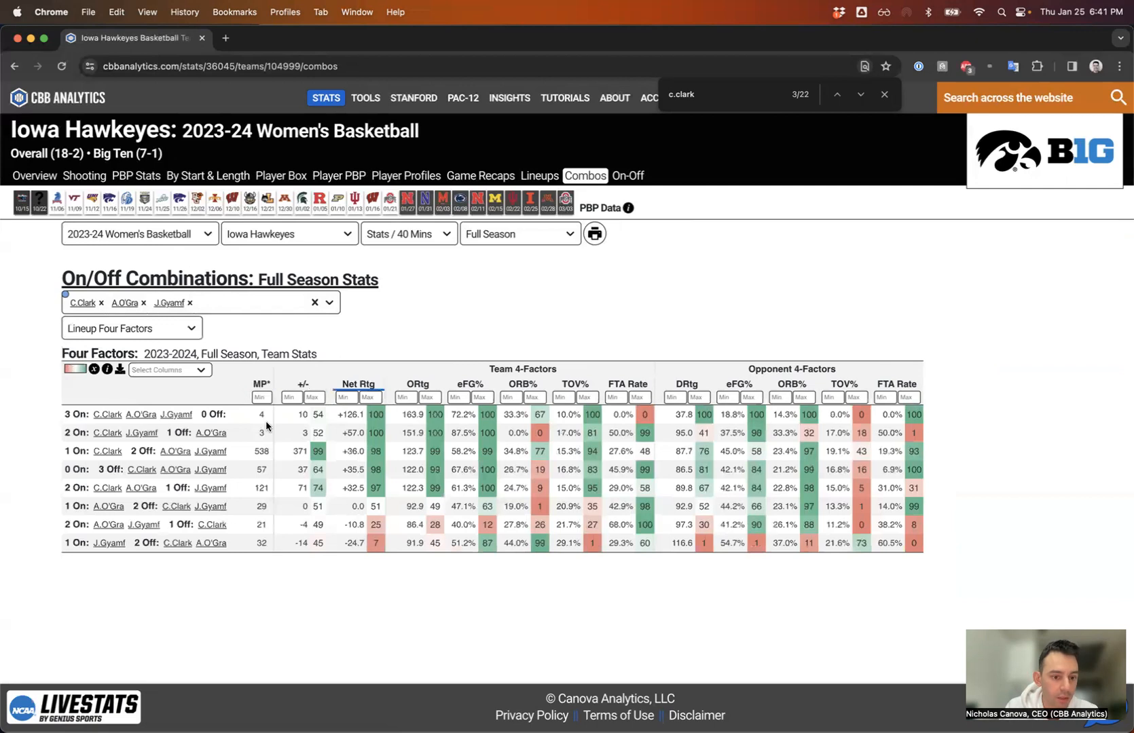
left_click(261, 386)
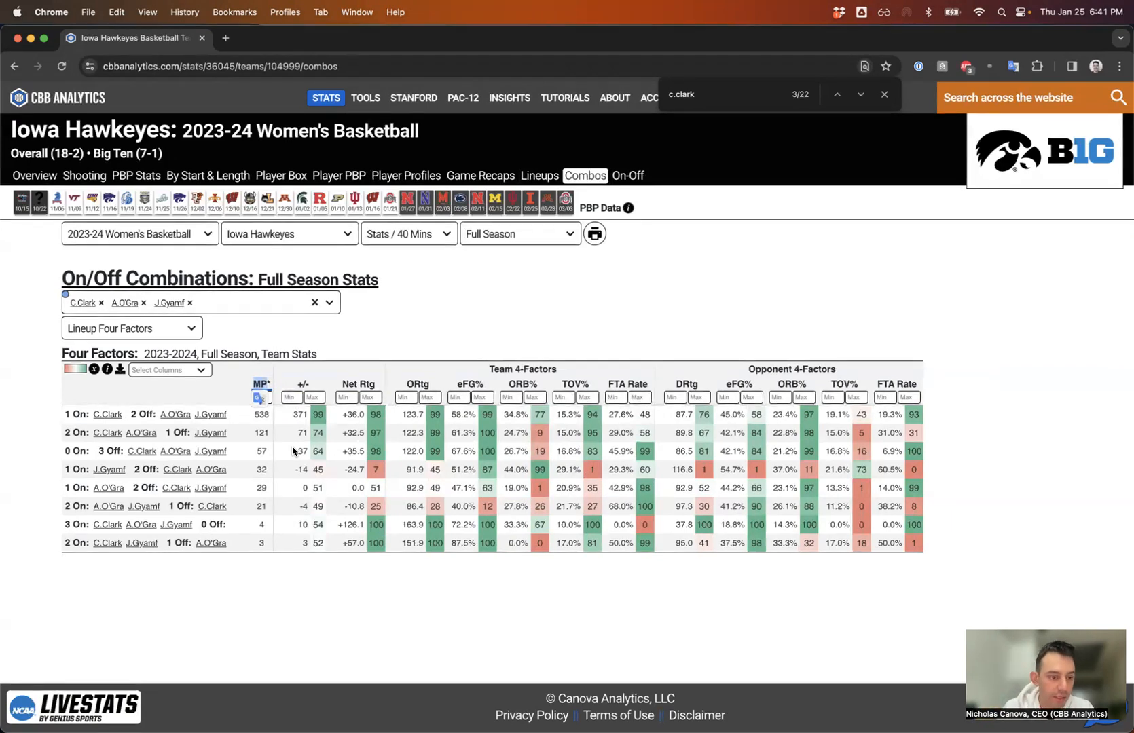
Reset the On/Off Combinations by way of the Lineups page, select Caitlin Clark, Molly Davis and Gabbie Marshall, and sort by minutes played.
left_click(539, 176)
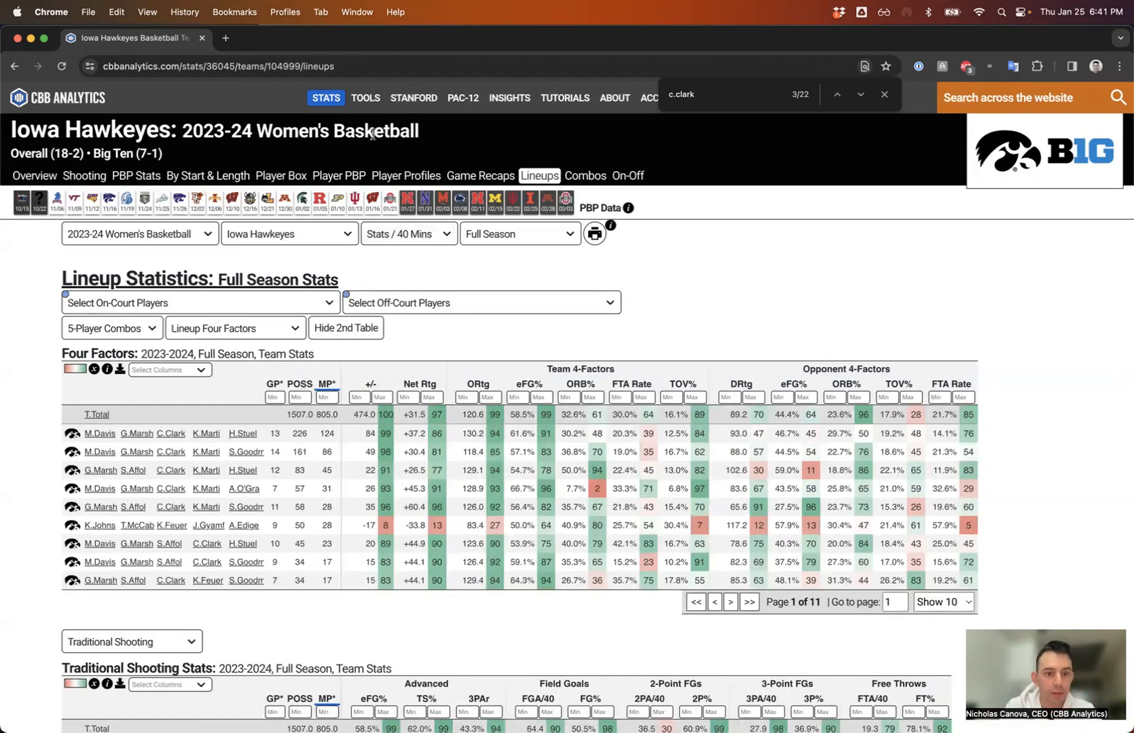
left_click(585, 176)
left_click(79, 304)
type("cl")
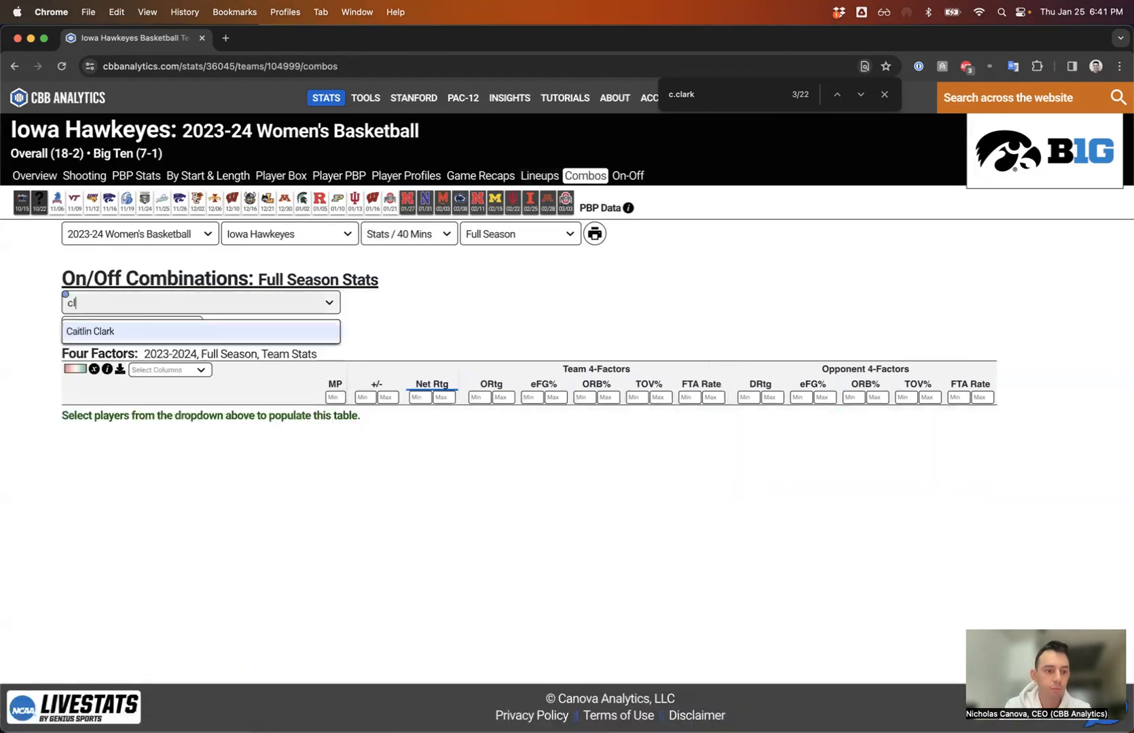
key("Return")
type("davi")
key("Return")
type("marsh")
key("Return")
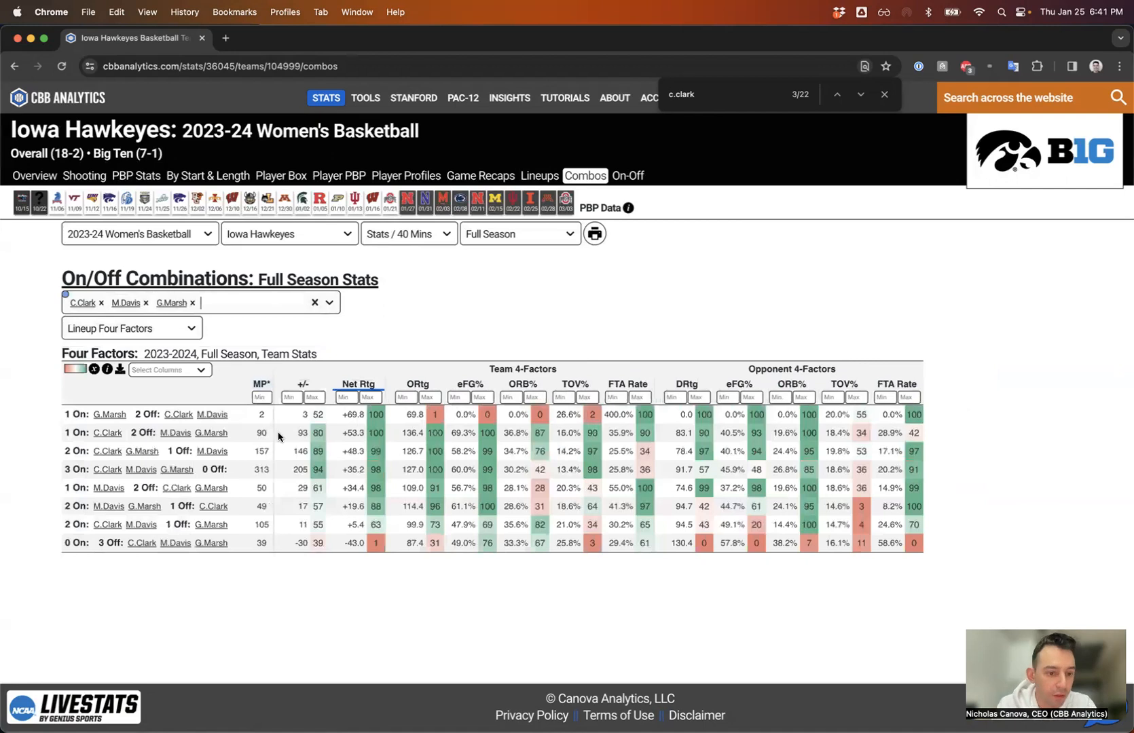
mouse_move(350, 385)
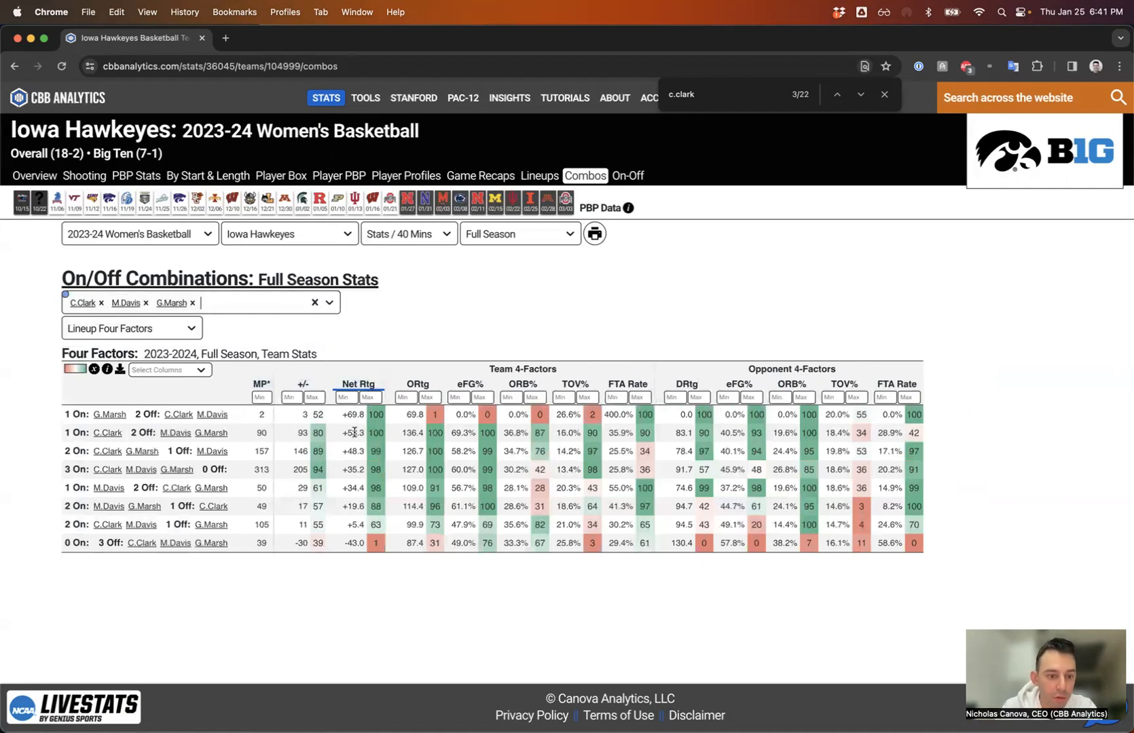
left_click(256, 385)
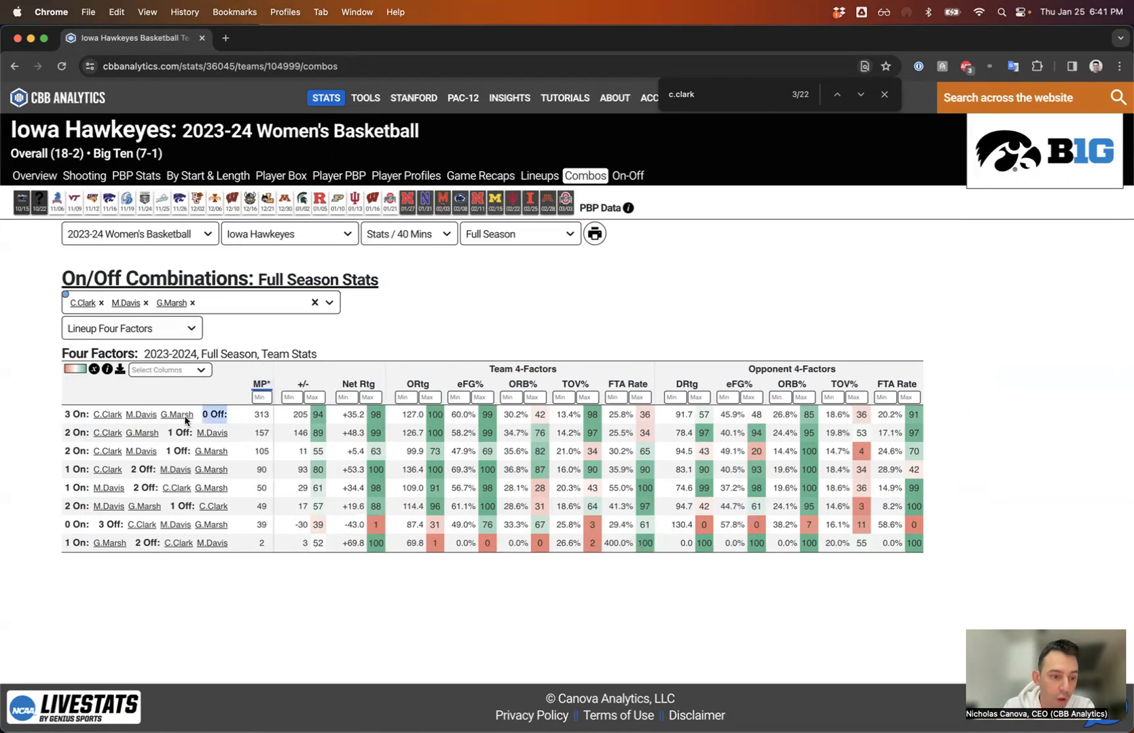
Examine the minutes, plus-minus and net rating with all three selected players on court, and view the available stat categories.
left_click_drag(185, 420, 65, 421)
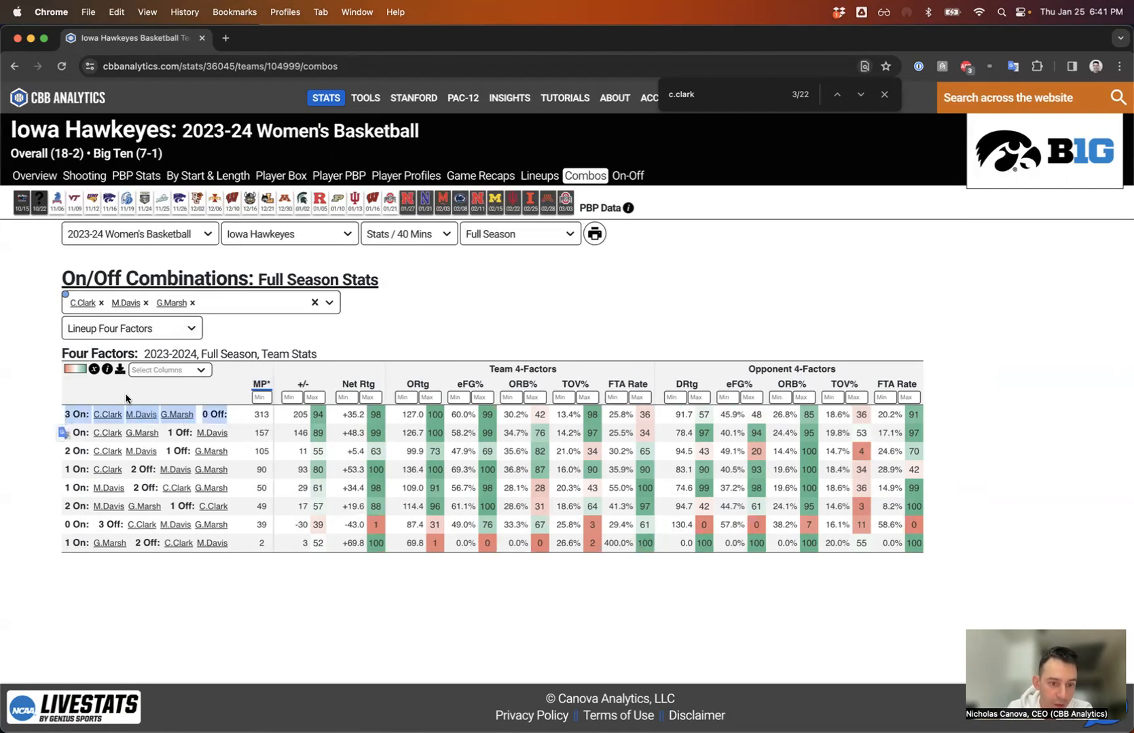
double_click(300, 414)
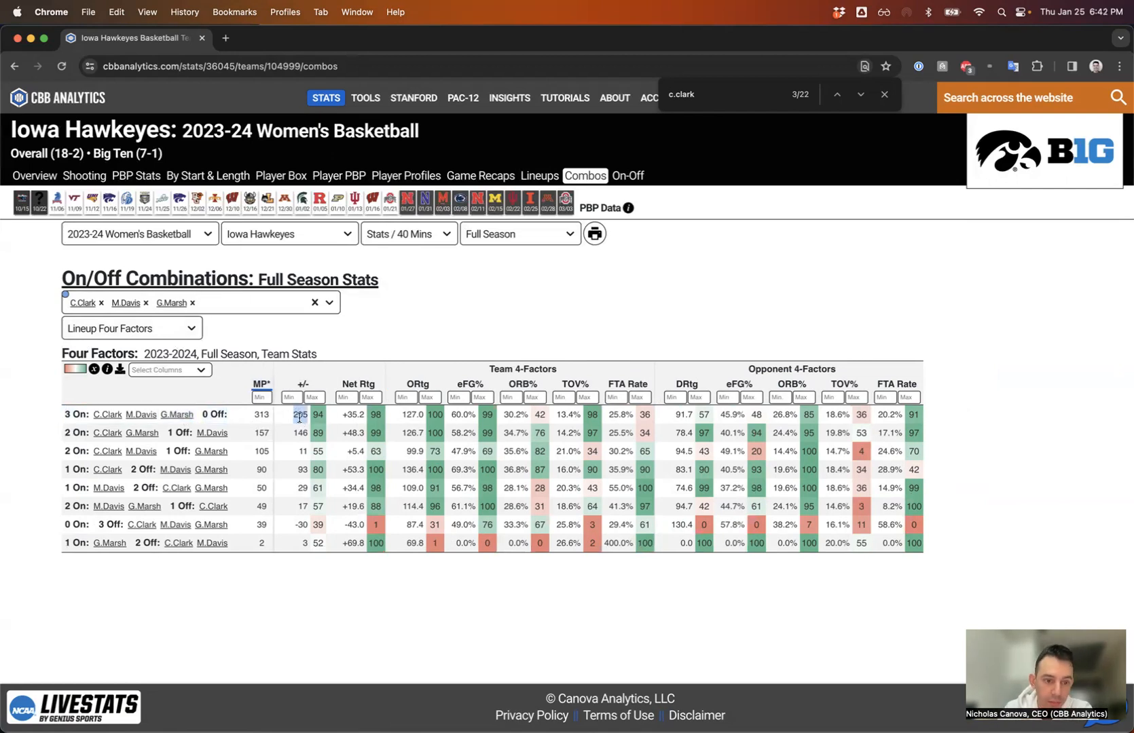
double_click(265, 415)
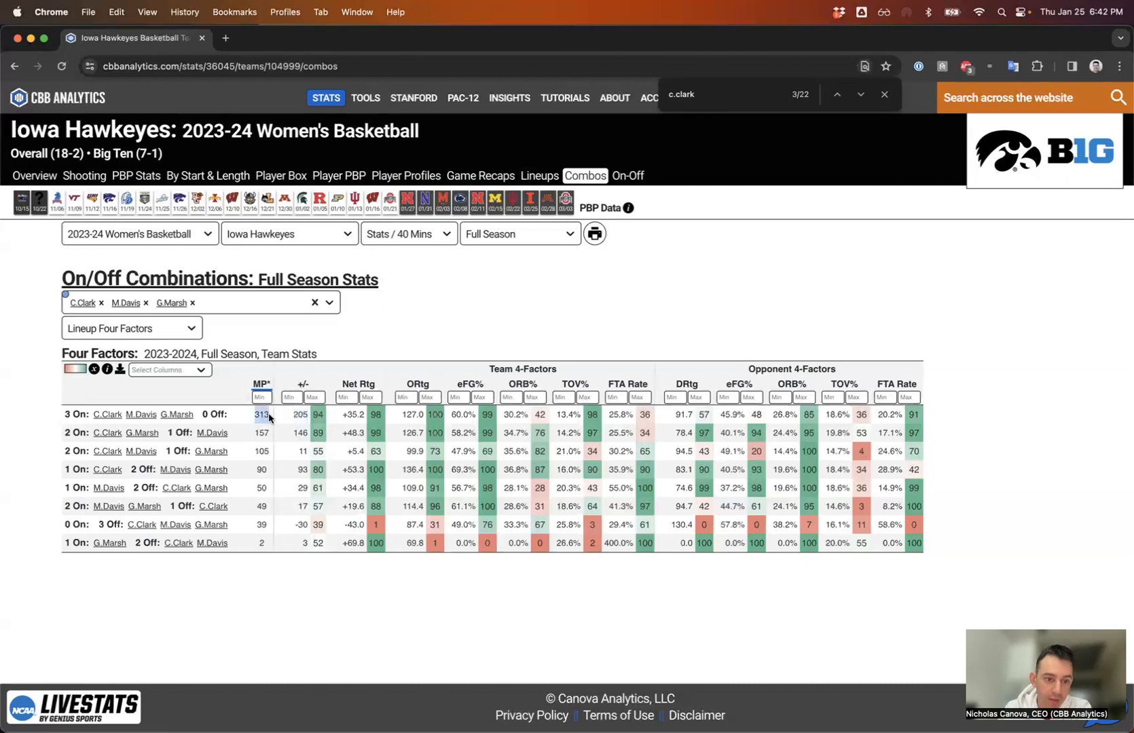
left_click_drag(342, 416, 364, 419)
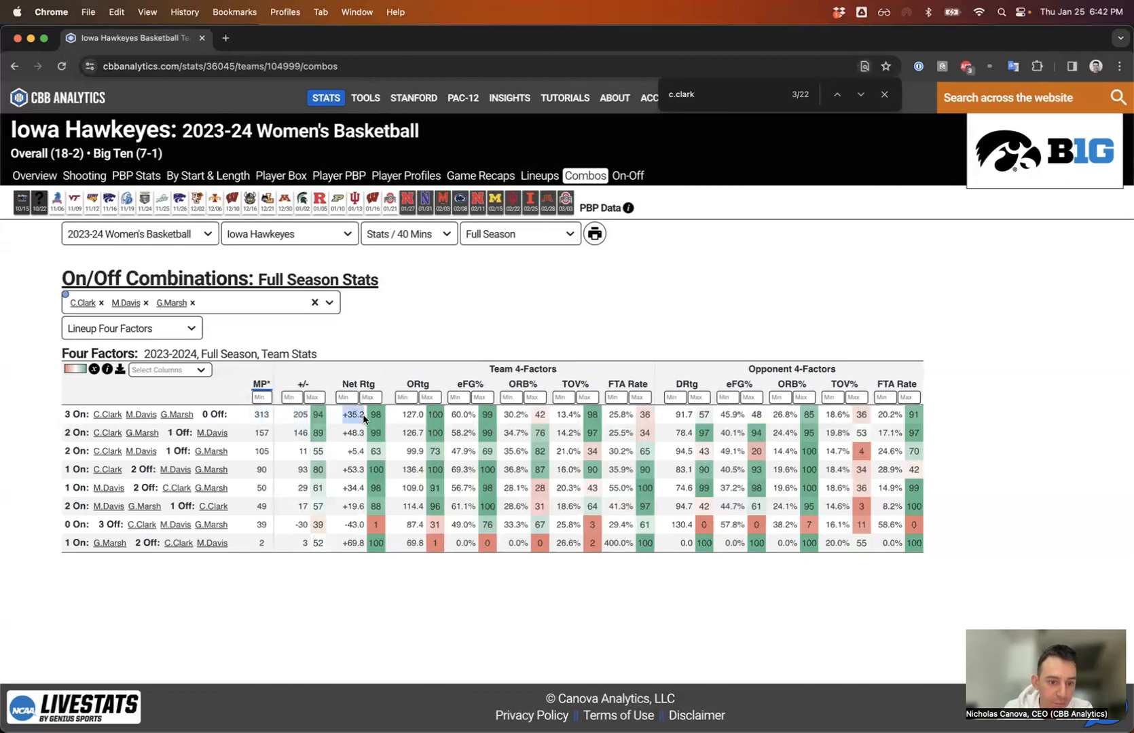
left_click(398, 412)
left_click(136, 329)
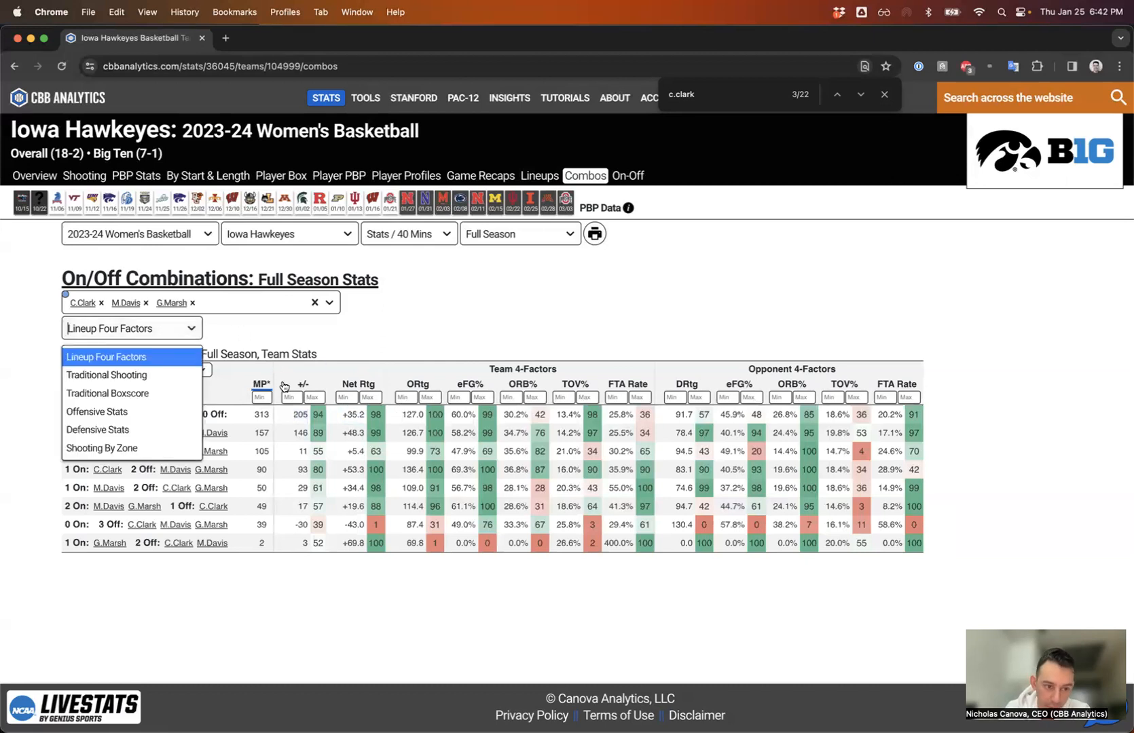
left_click(398, 422)
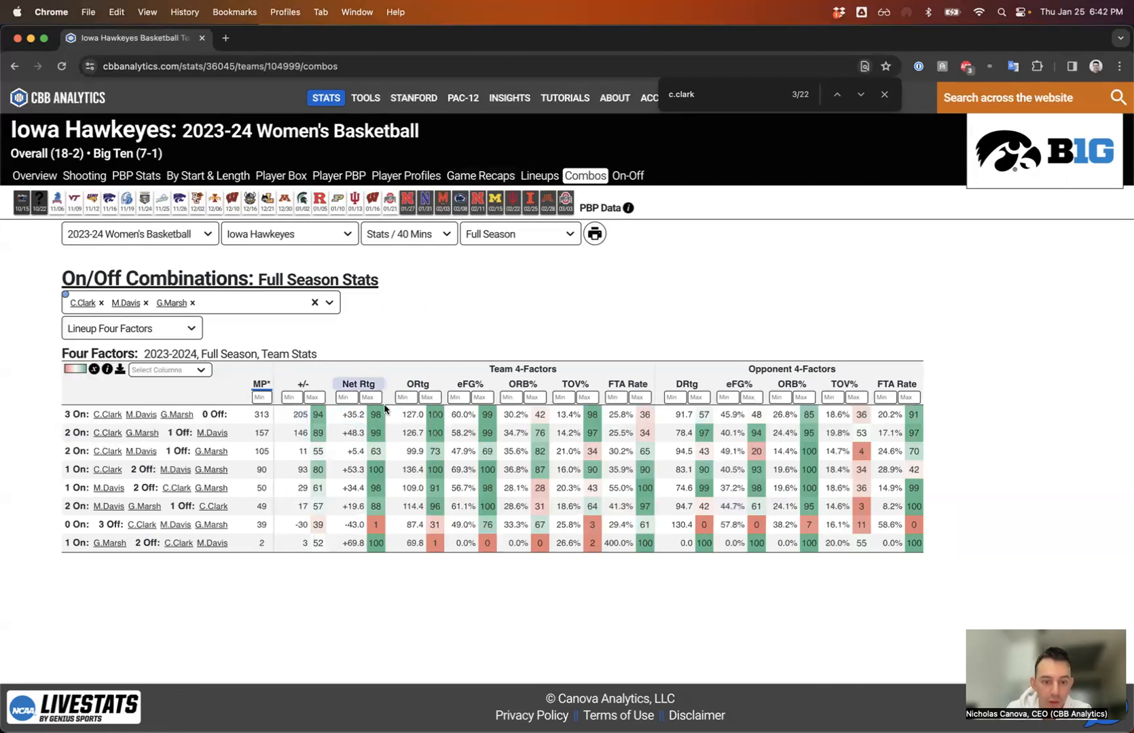
Examine the minutes and four-factor stats with Clark and Marshall on court and Davis off, and close the page search for "c.clark".
left_click_drag(402, 414, 916, 396)
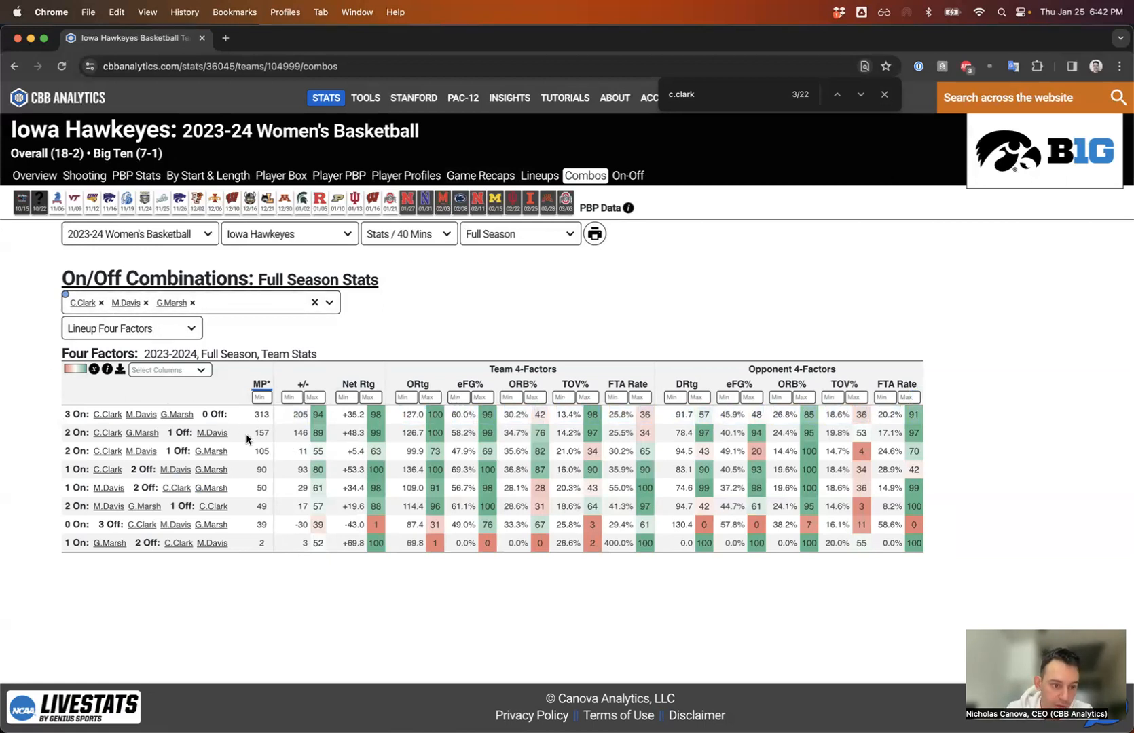
left_click_drag(248, 440, 46, 438)
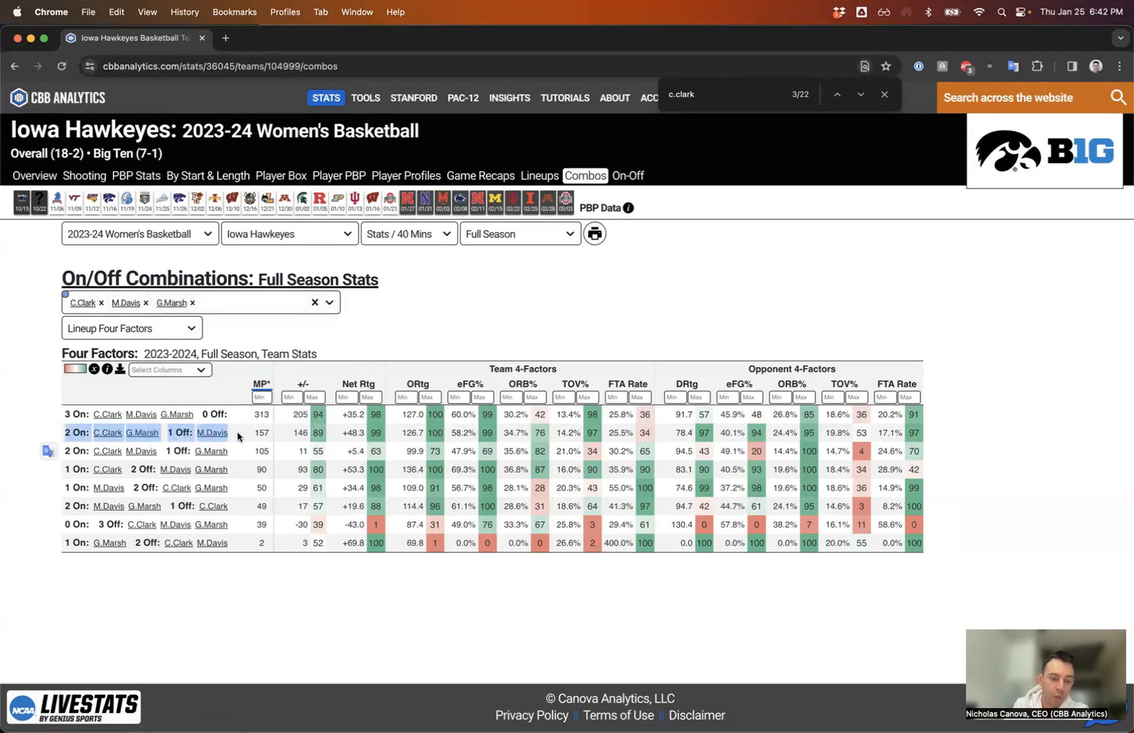
double_click(262, 432)
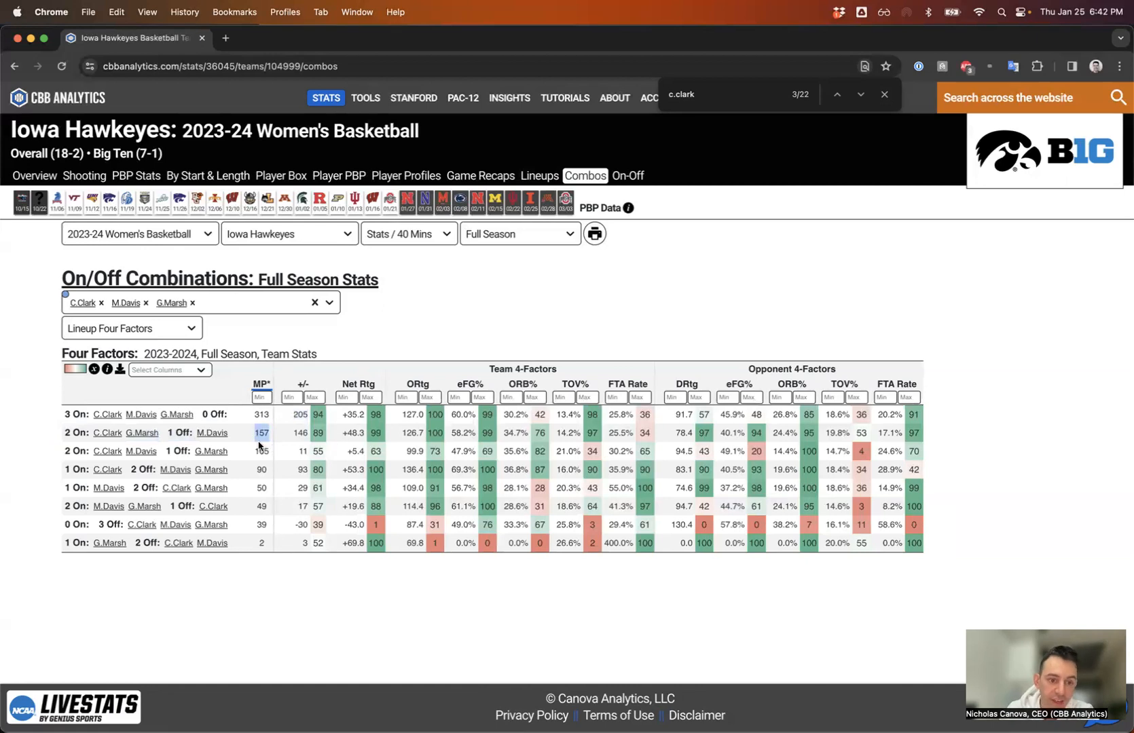
left_click_drag(291, 435, 920, 435)
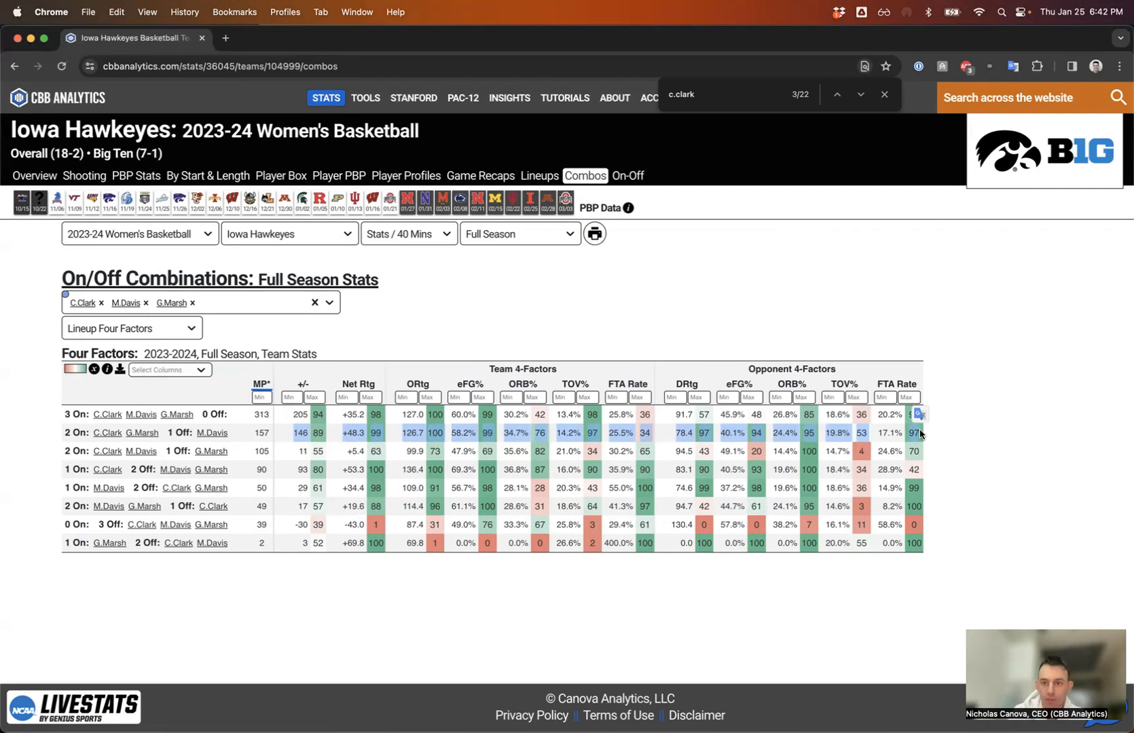
left_click(884, 95)
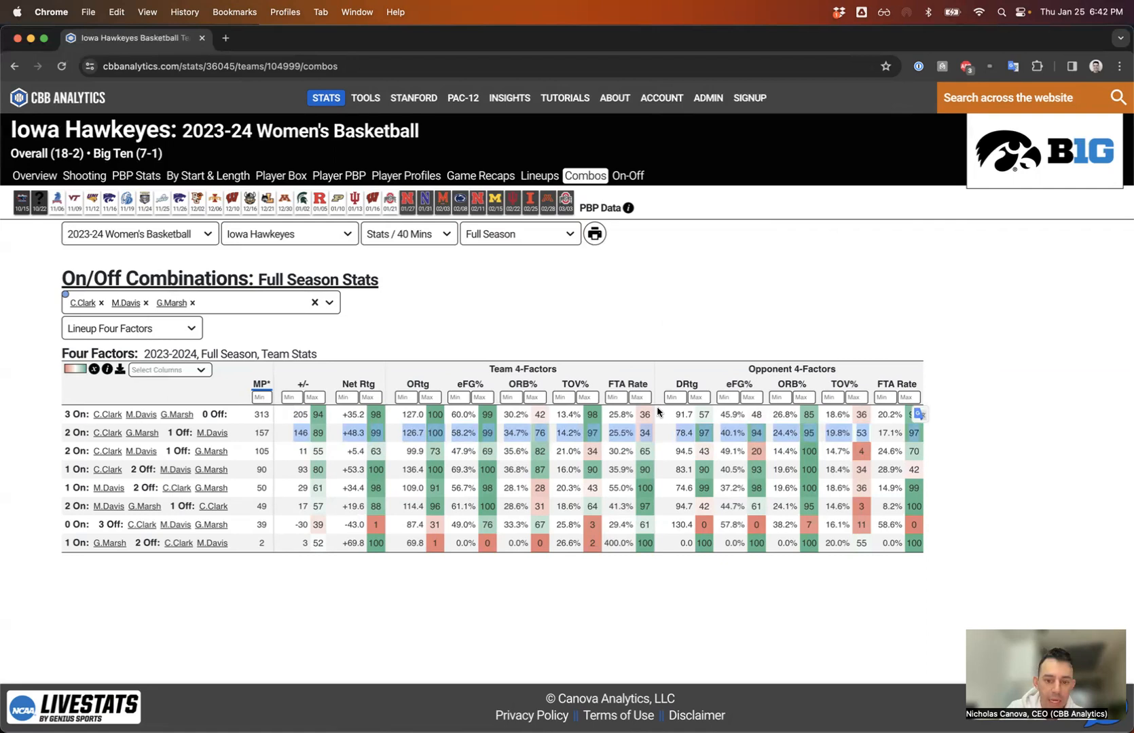
left_click(645, 435)
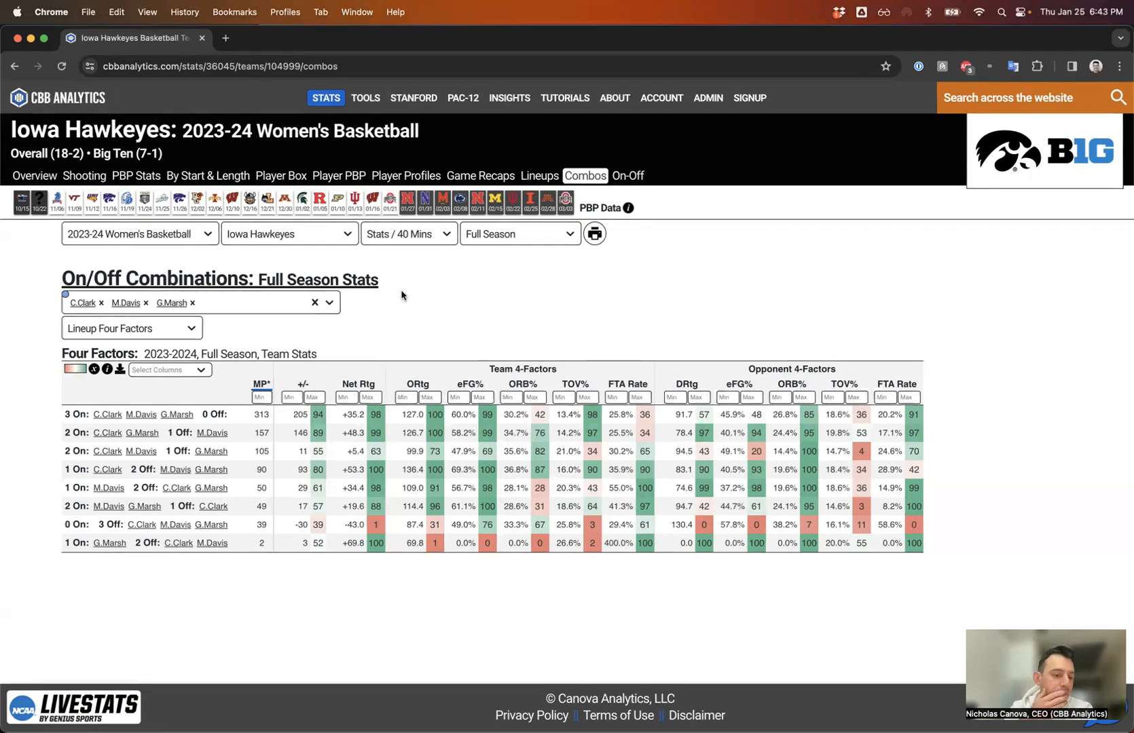
Open the team's On-Off statistics and add the stats with player on-court and stats with player off-court alongside the on/off difference.
left_click(625, 176)
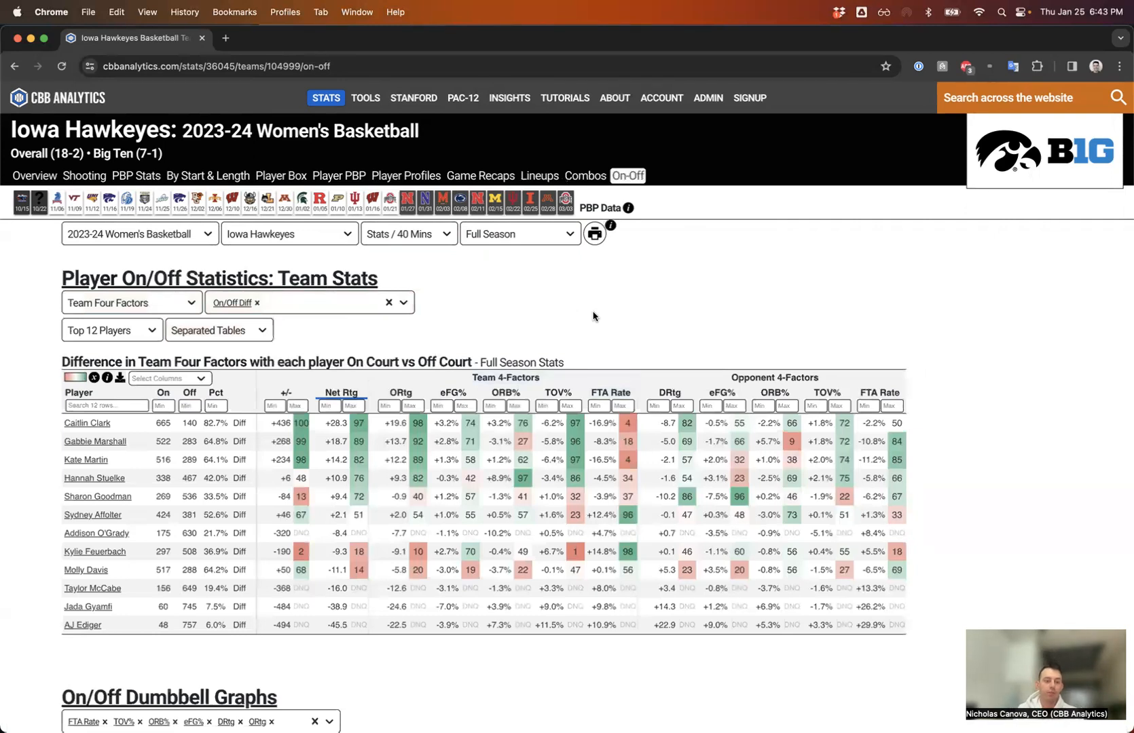
scroll(593, 316, "down", 1)
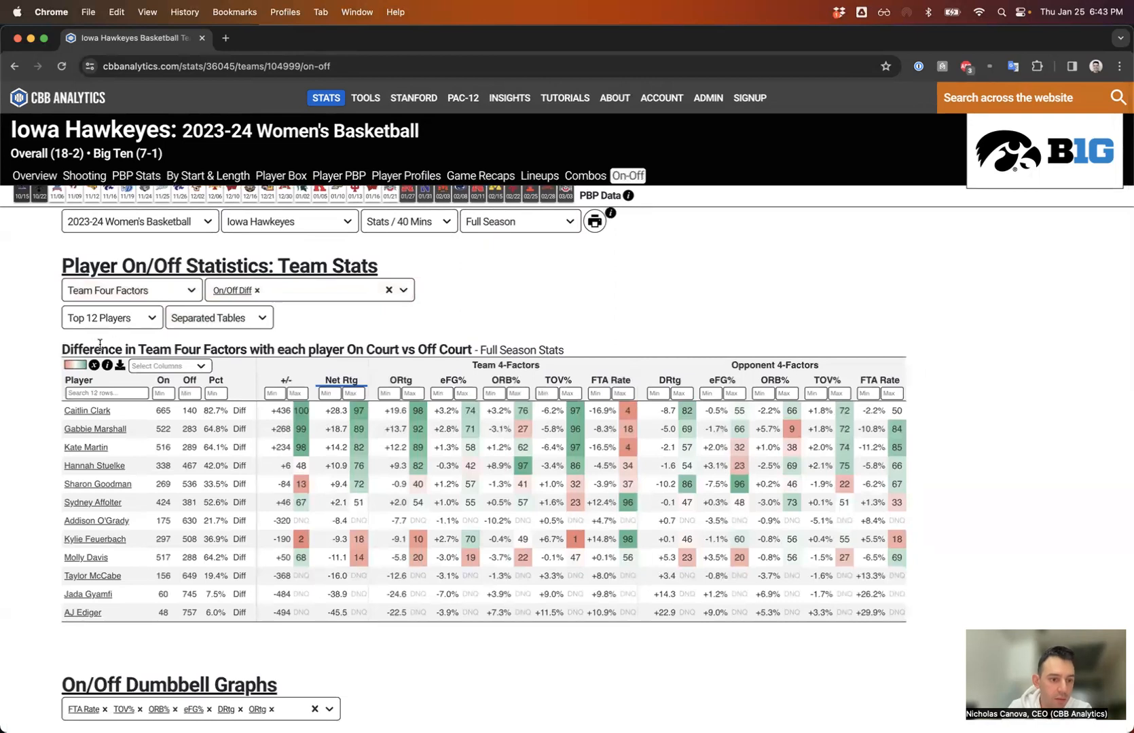
left_click(275, 290)
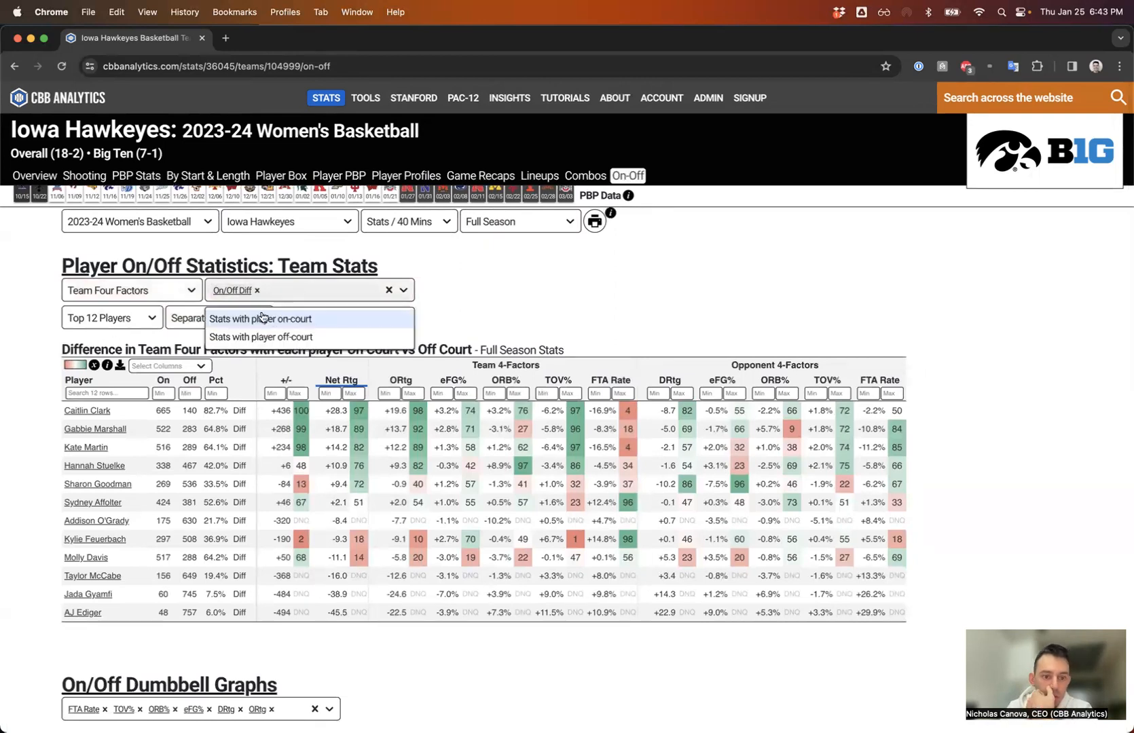
left_click(265, 317)
left_click(343, 293)
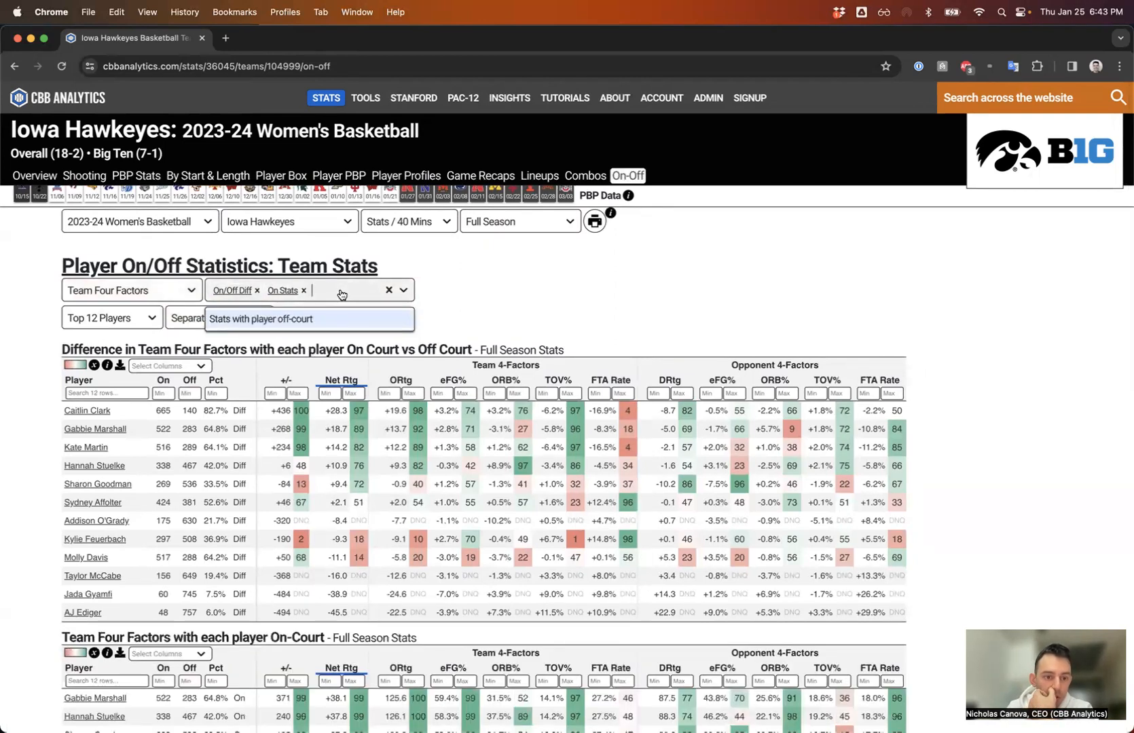
left_click(299, 319)
Sort the difference, on-court and off-court tables by minutes on court, from most to fewest.
scroll(489, 297, "down", 5)
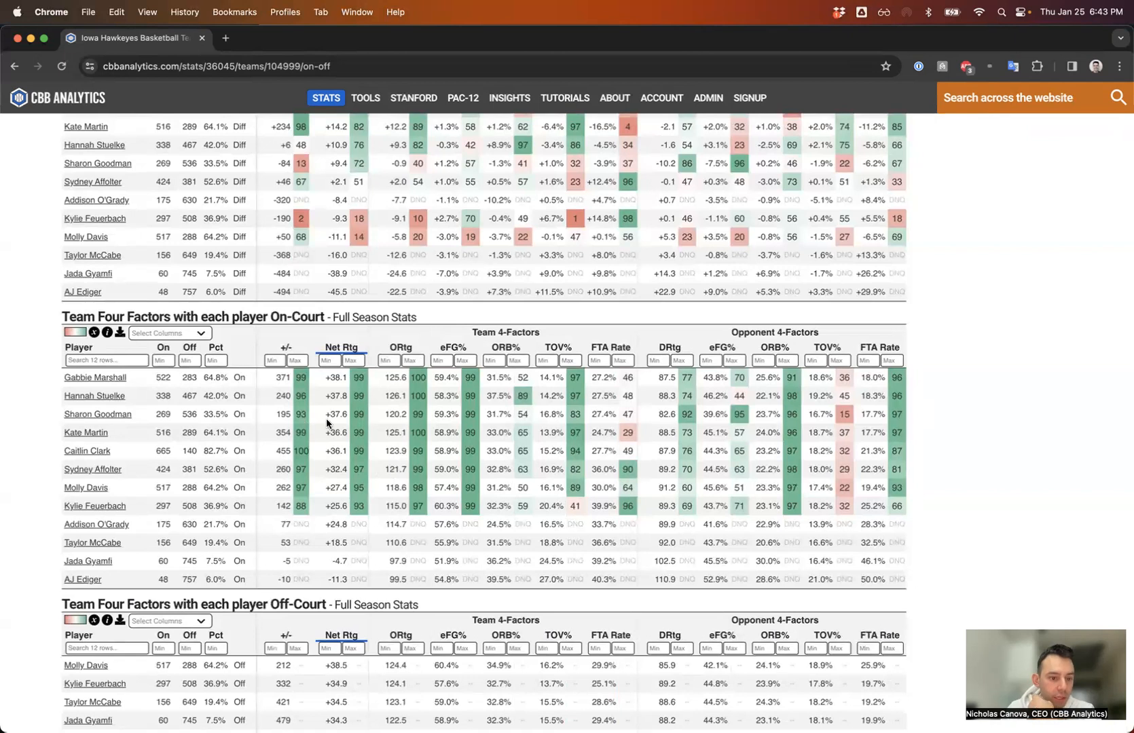
left_click(164, 349)
scroll(164, 352, "up", 5)
left_click(165, 300)
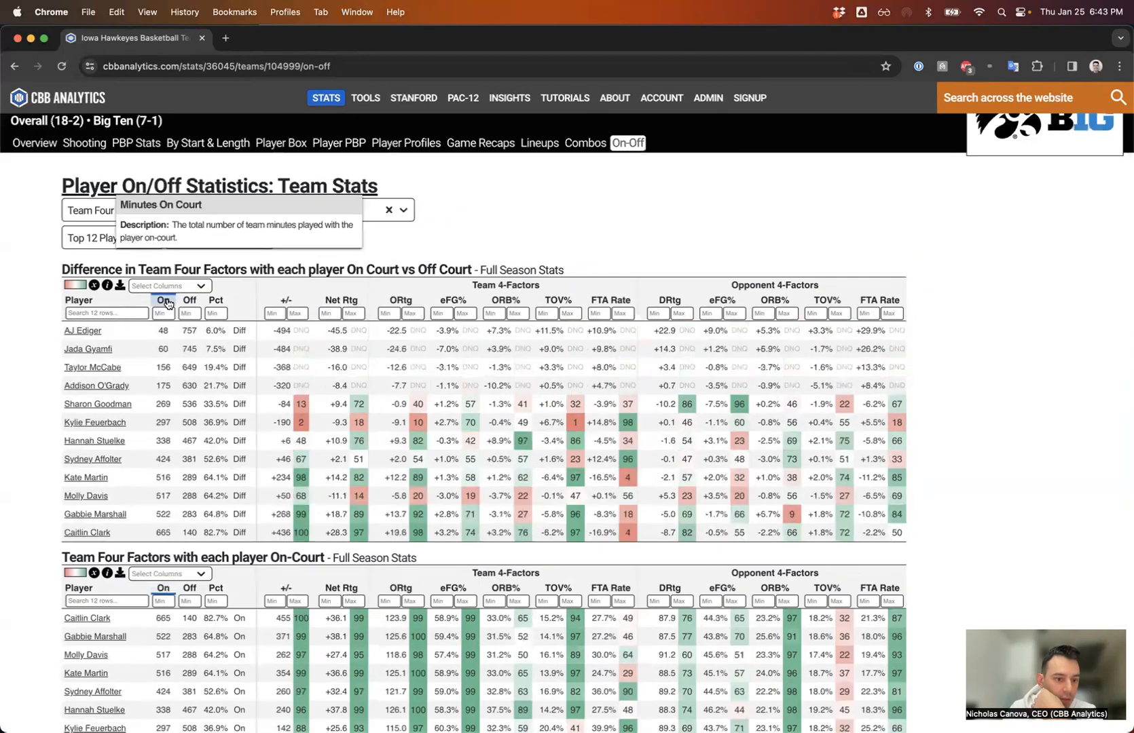
left_click(164, 300)
scroll(183, 435, "down", 3)
scroll(184, 435, "down", 3)
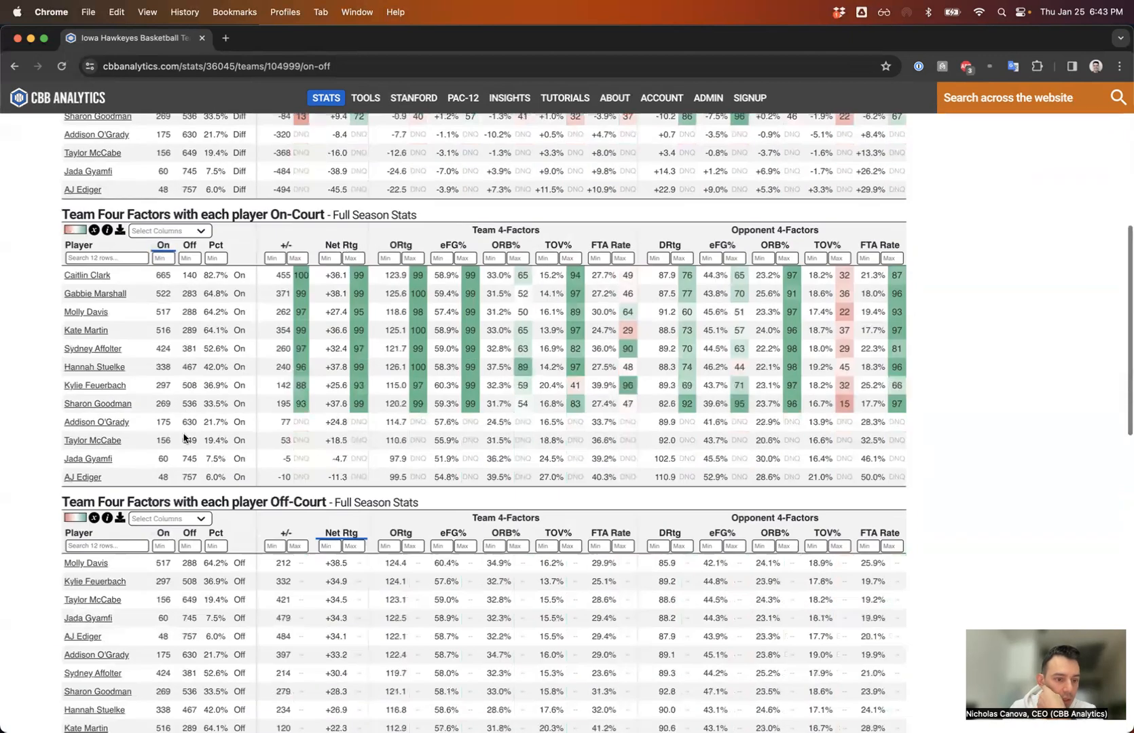
left_click(163, 478)
left_click(163, 478)
scroll(164, 480, "up", 4)
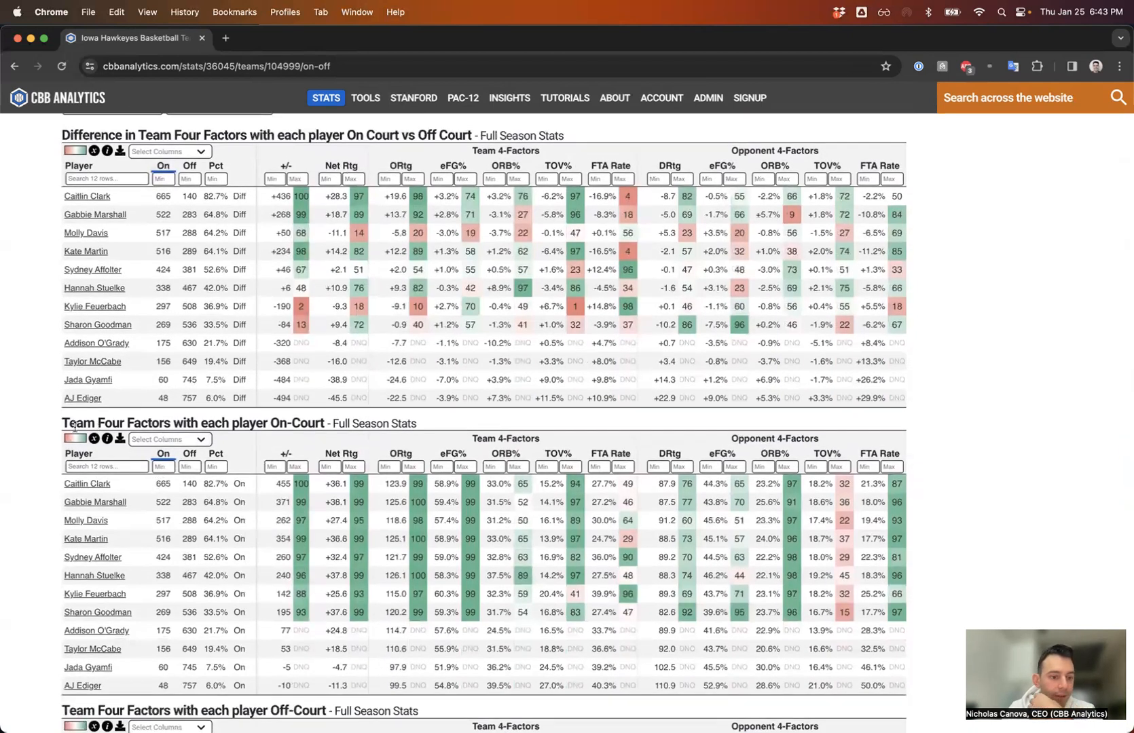
Examine Caitlin Clark's on-court minutes and the team's net, offensive and defensive ratings in the On-Court table.
left_click_drag(55, 420, 421, 421)
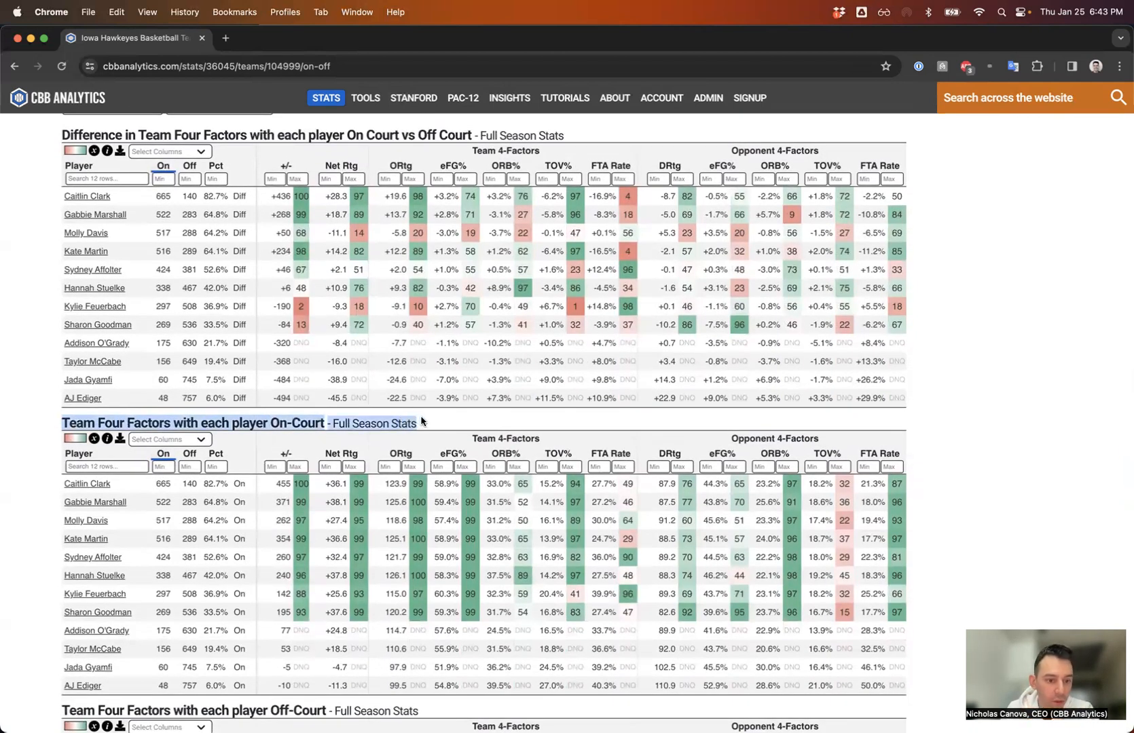
left_click(165, 481)
double_click(165, 480)
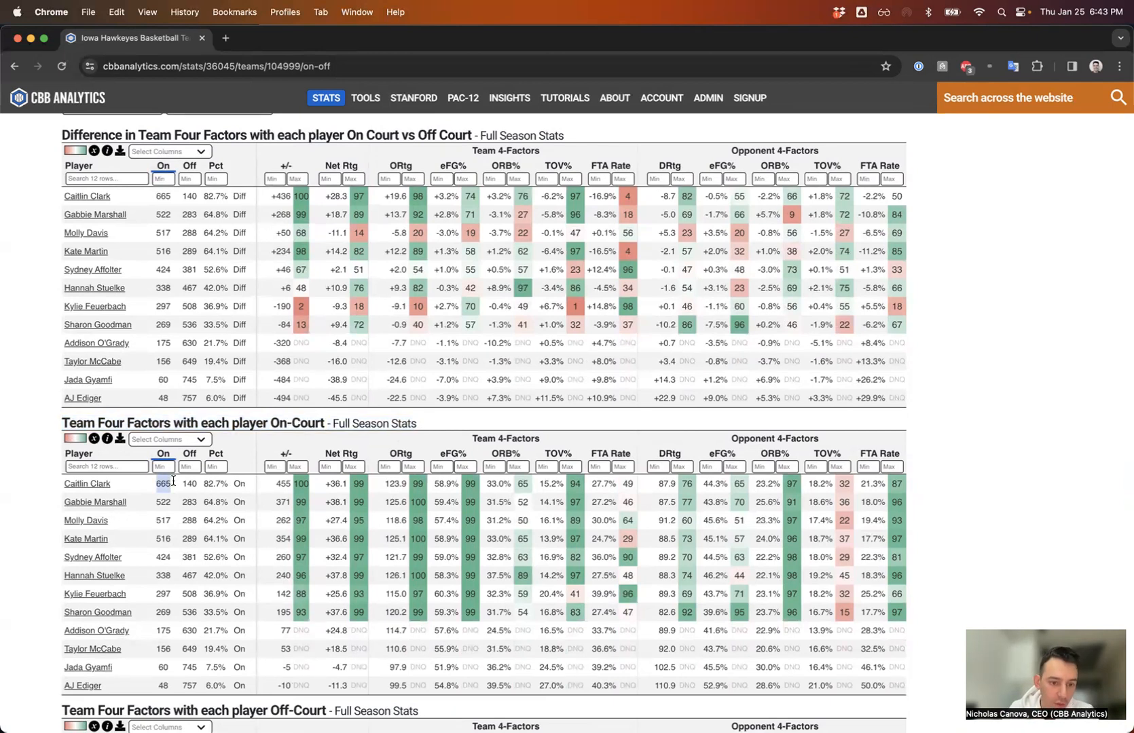
double_click(332, 484)
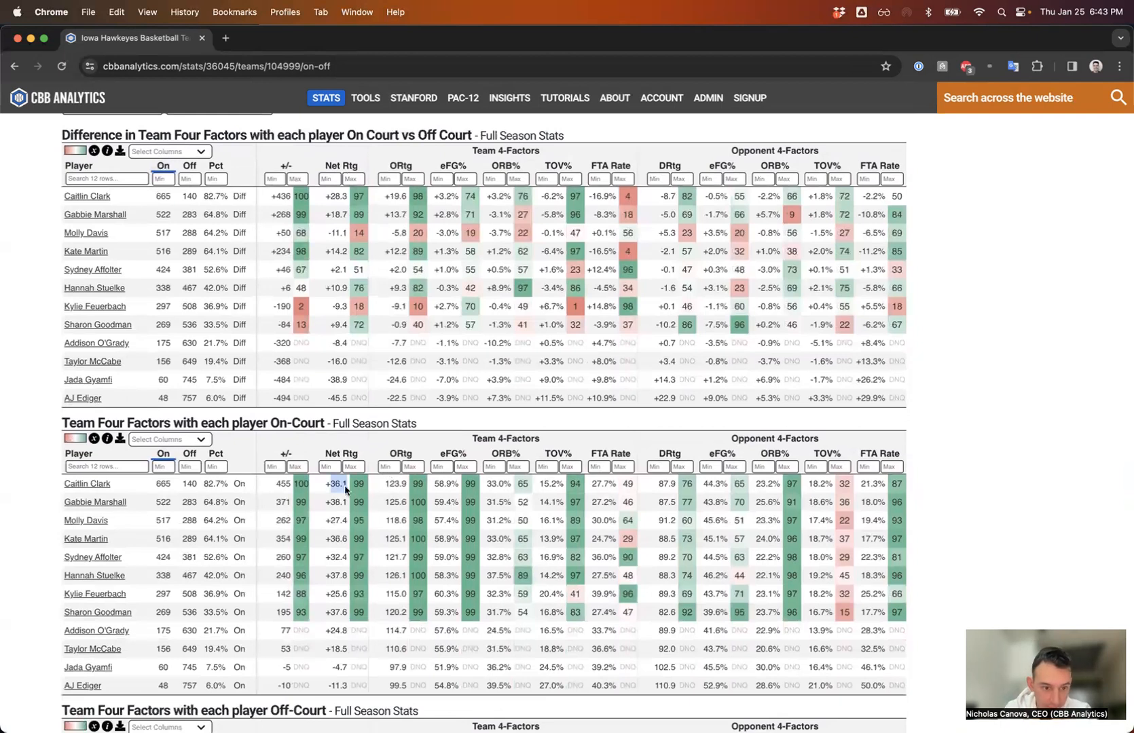
double_click(405, 485)
double_click(660, 483)
Examine the team's net, offensive and defensive ratings with Caitlin Clark off court in the Off-Court table.
scroll(660, 483, "down", 5)
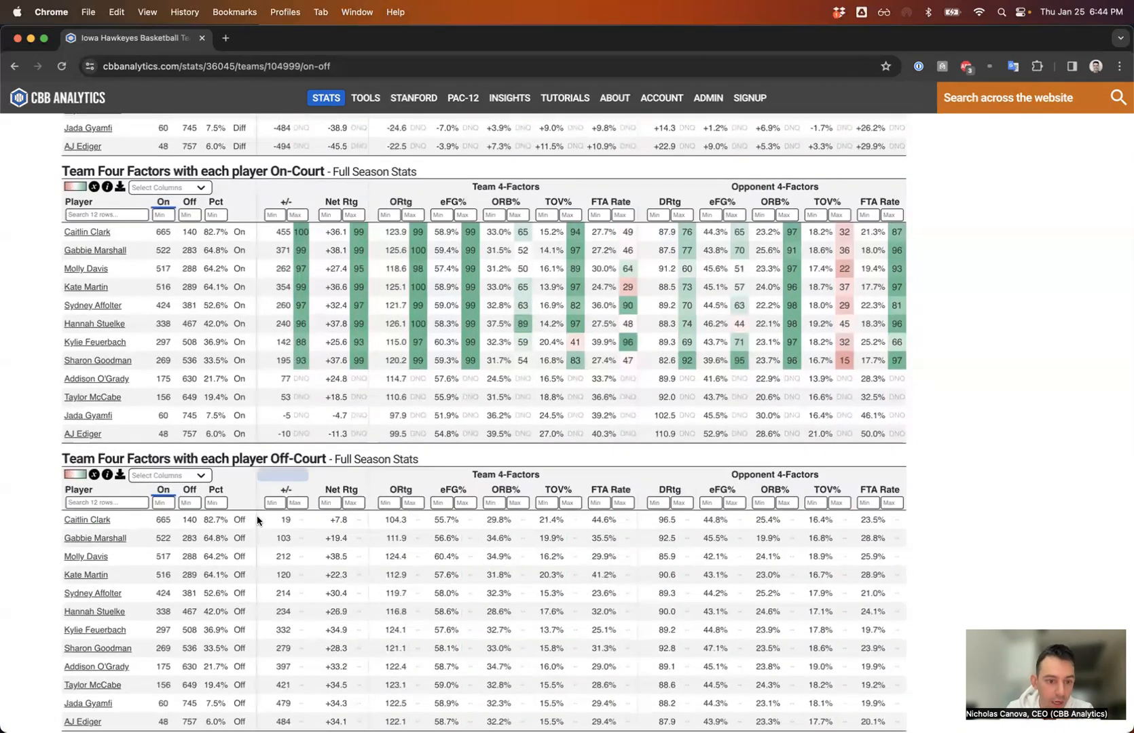
double_click(332, 521)
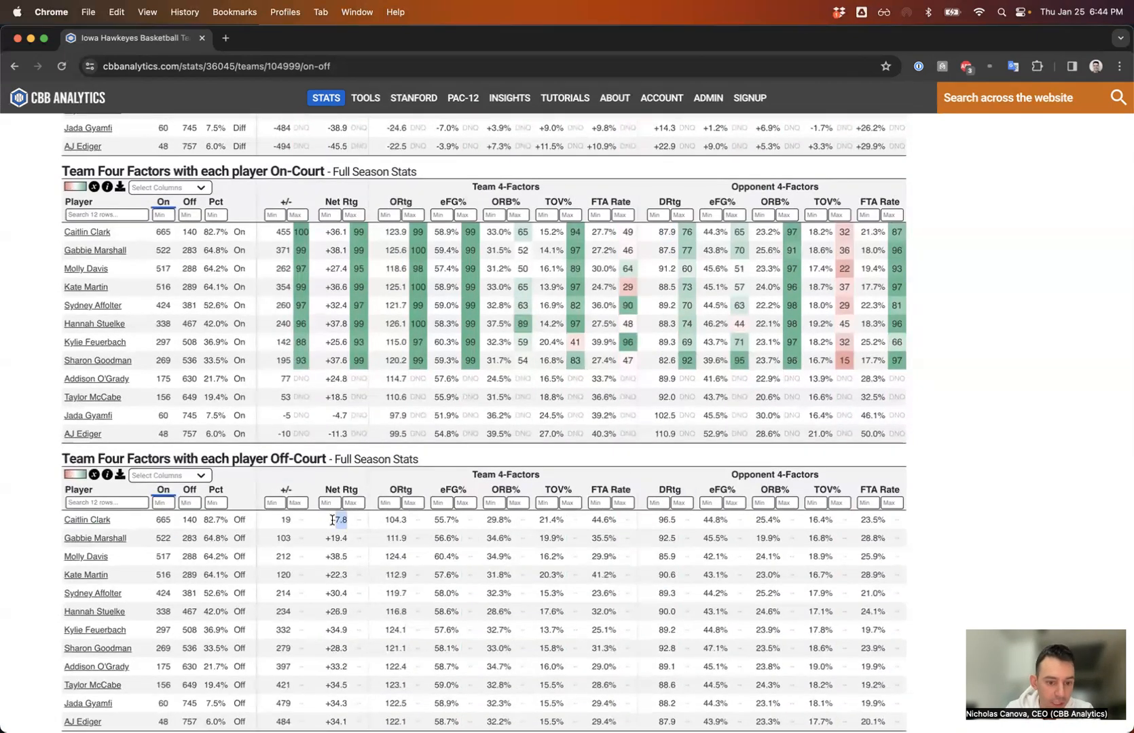
double_click(386, 520)
double_click(662, 519)
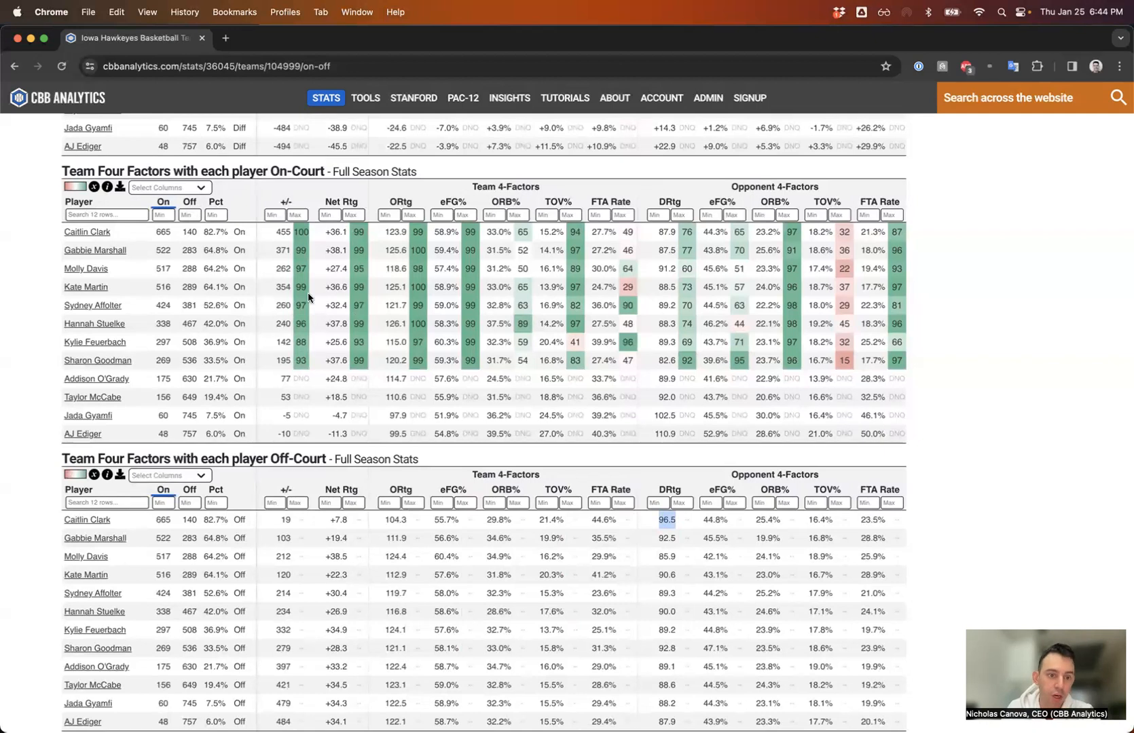
Examine the on/off differences in net, offensive and defensive rating for Caitlin Clark in the difference table.
scroll(309, 295, "up", 10)
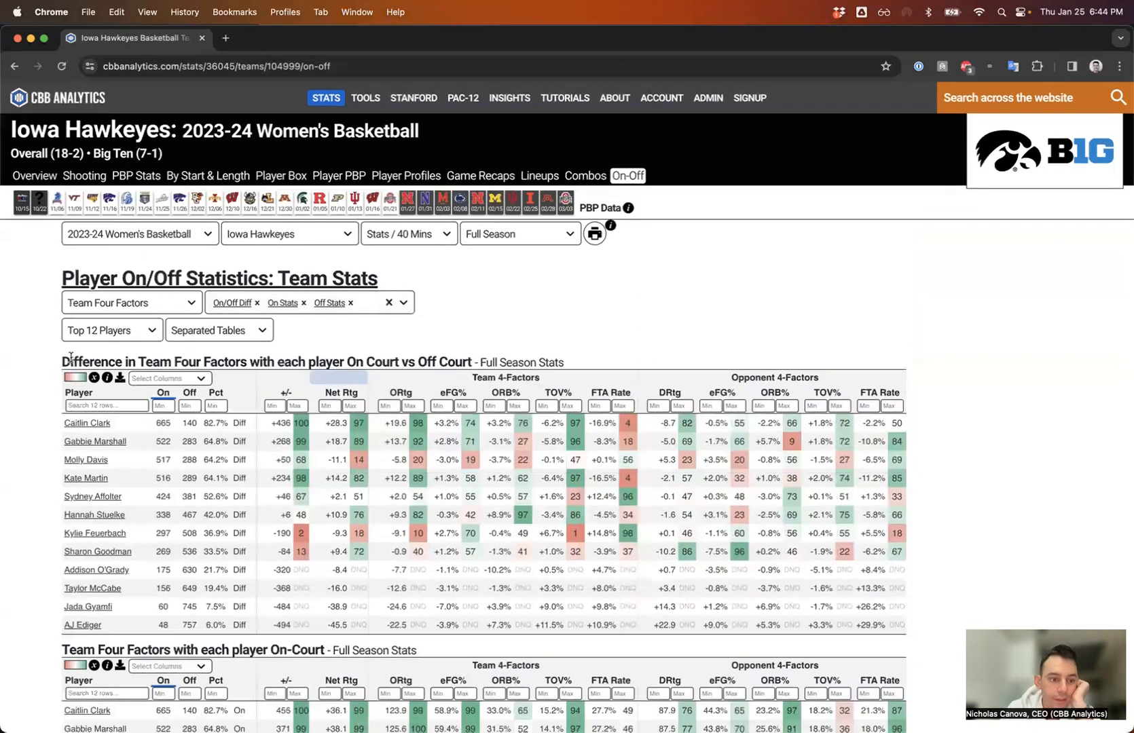
left_click_drag(60, 363, 363, 362)
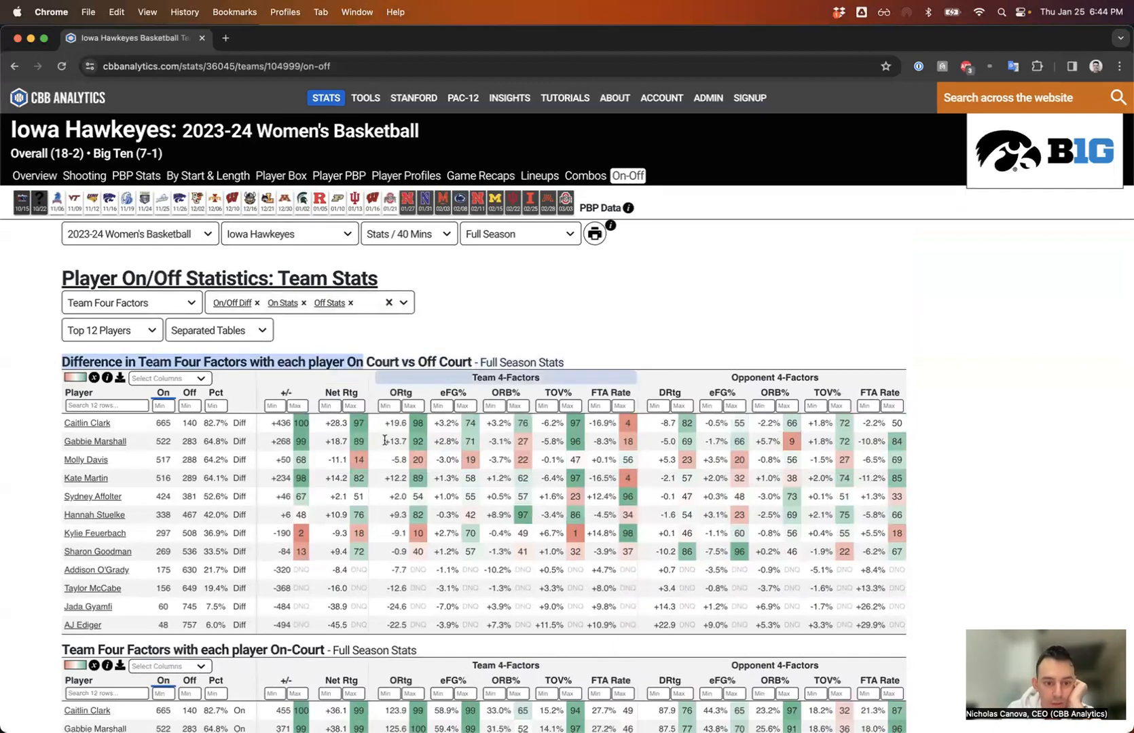
double_click(332, 424)
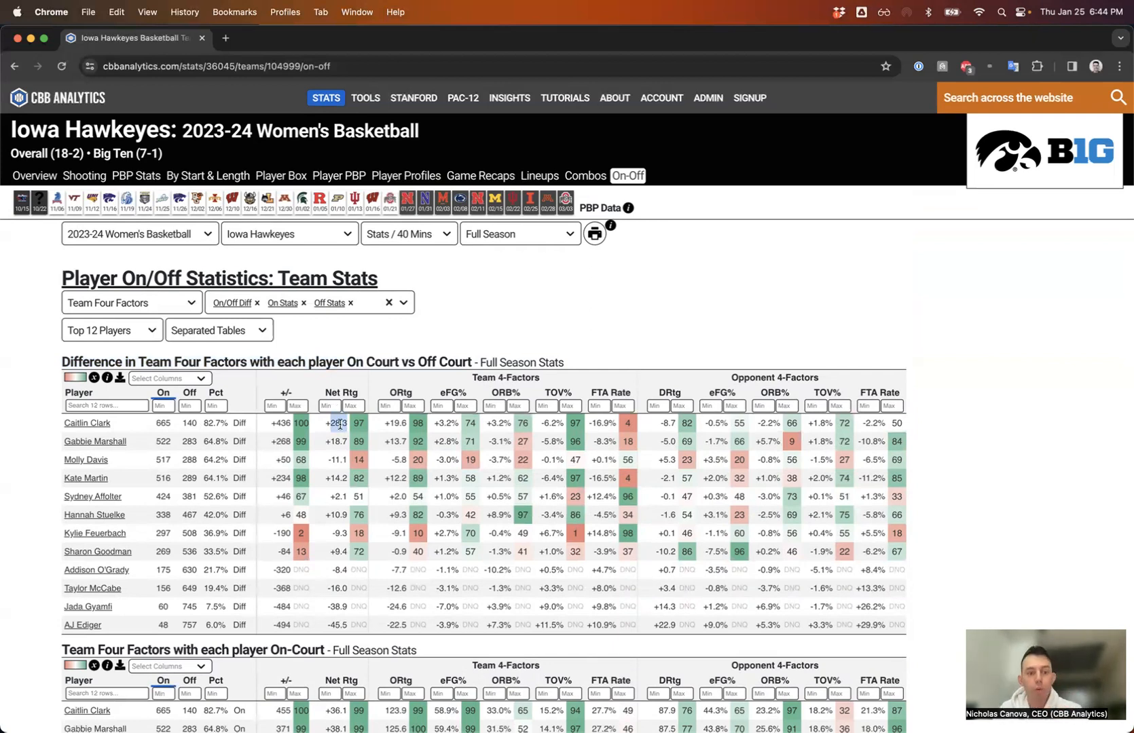
double_click(399, 423)
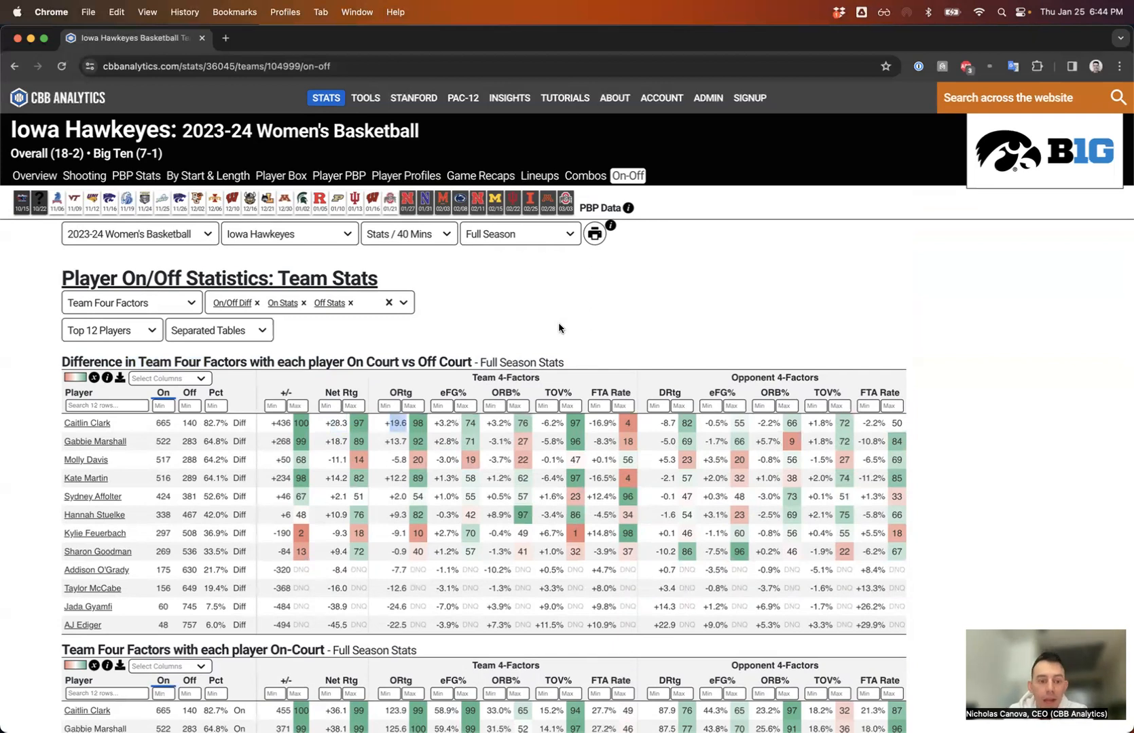
double_click(671, 423)
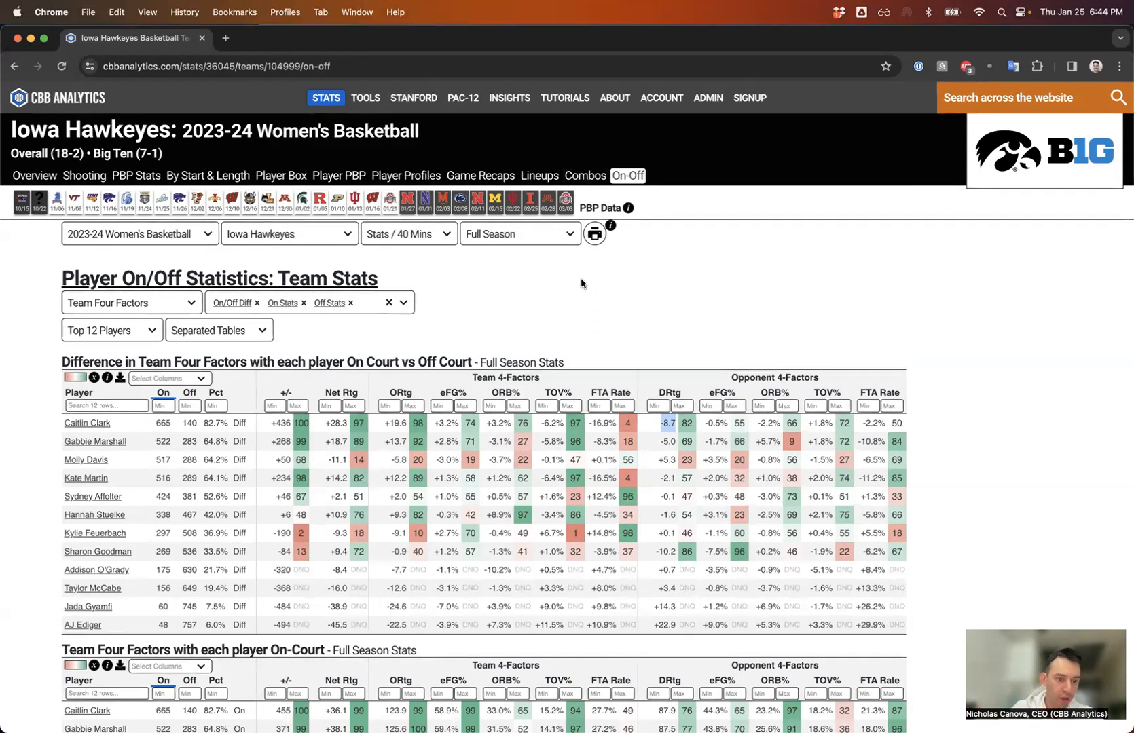
scroll(583, 315, "down", 1)
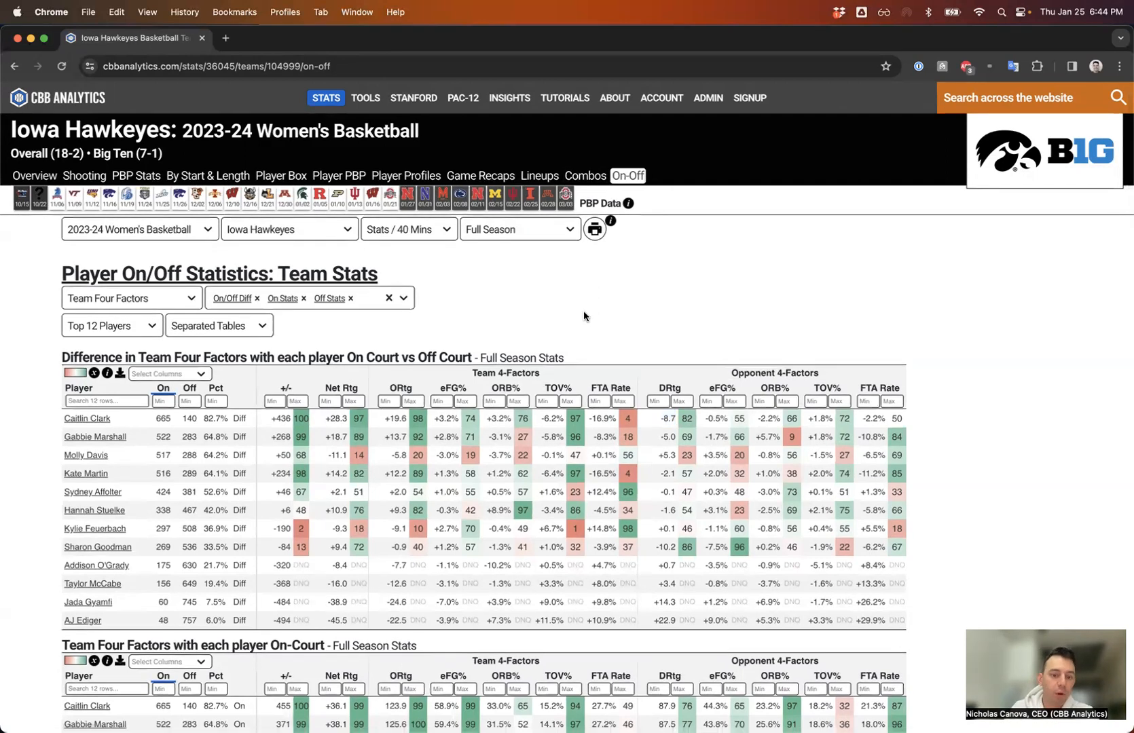
Open Caitlin Clark's player page from the team table, show the player's On-Off statistics, and try to capture a screen area.
left_click(75, 419)
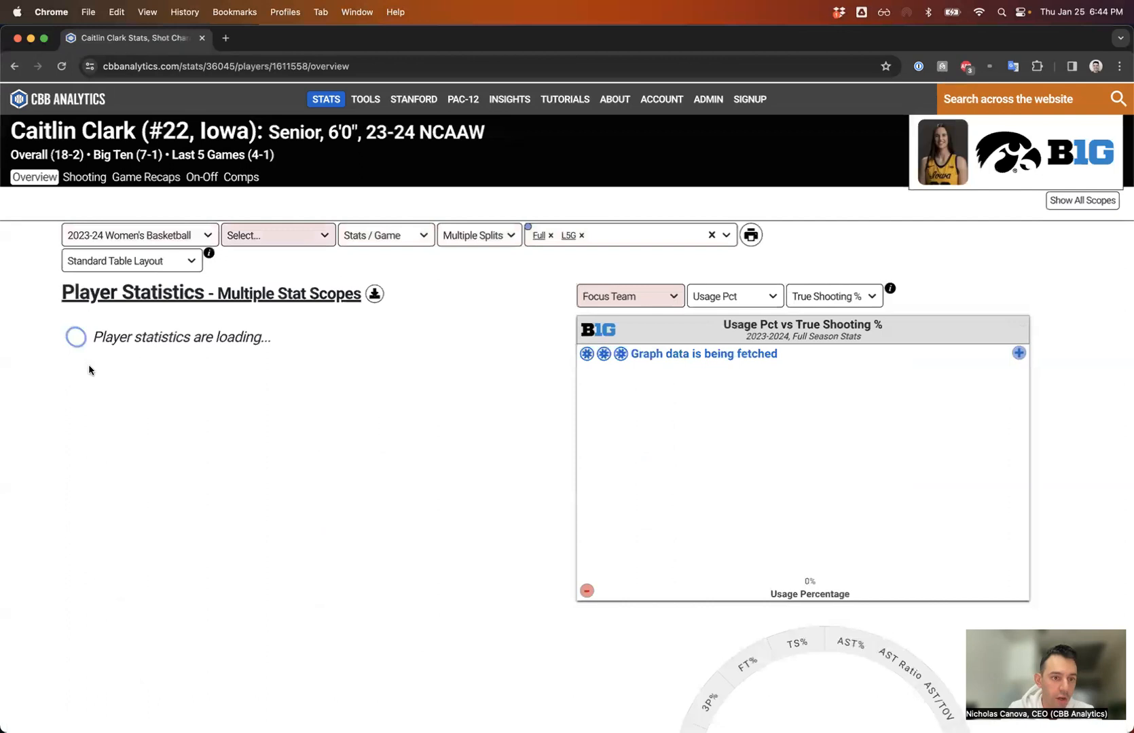
left_click(201, 175)
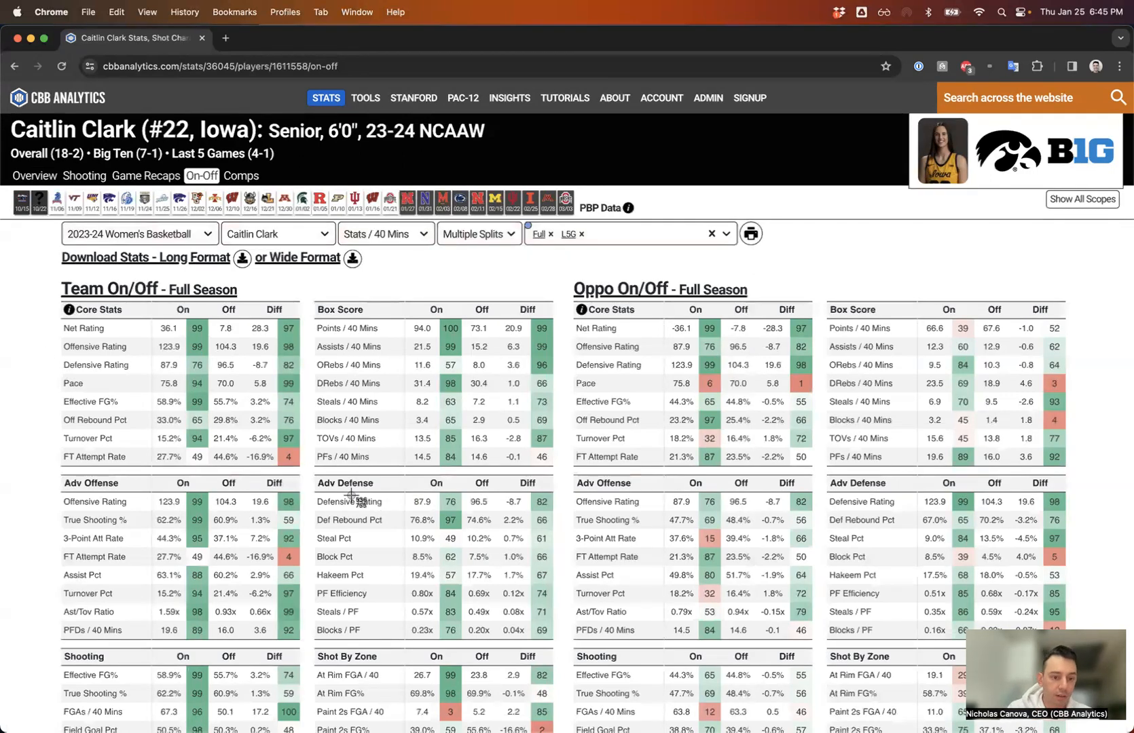
key("super+shift+4")
left_click_drag(30, 287, 56, 296)
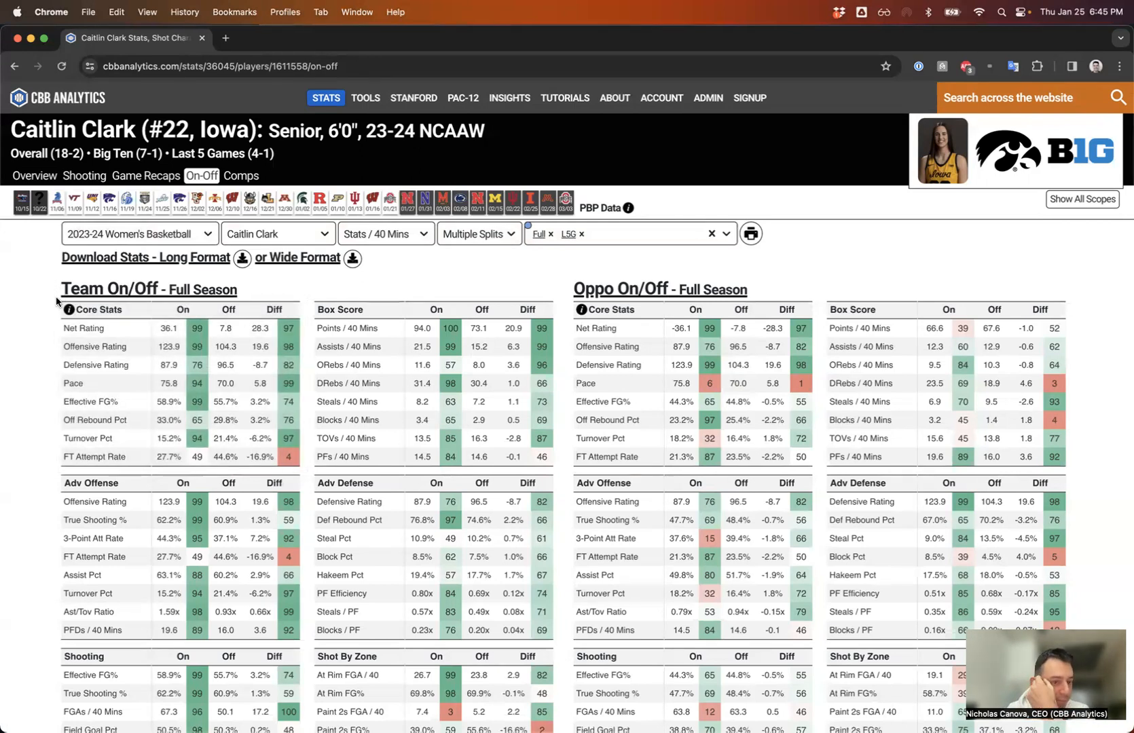
Examine the on-court, off-court and difference values for offensive rating and FT attempt rate in the team Core Stats.
double_click(169, 347)
double_click(225, 346)
left_click(246, 349)
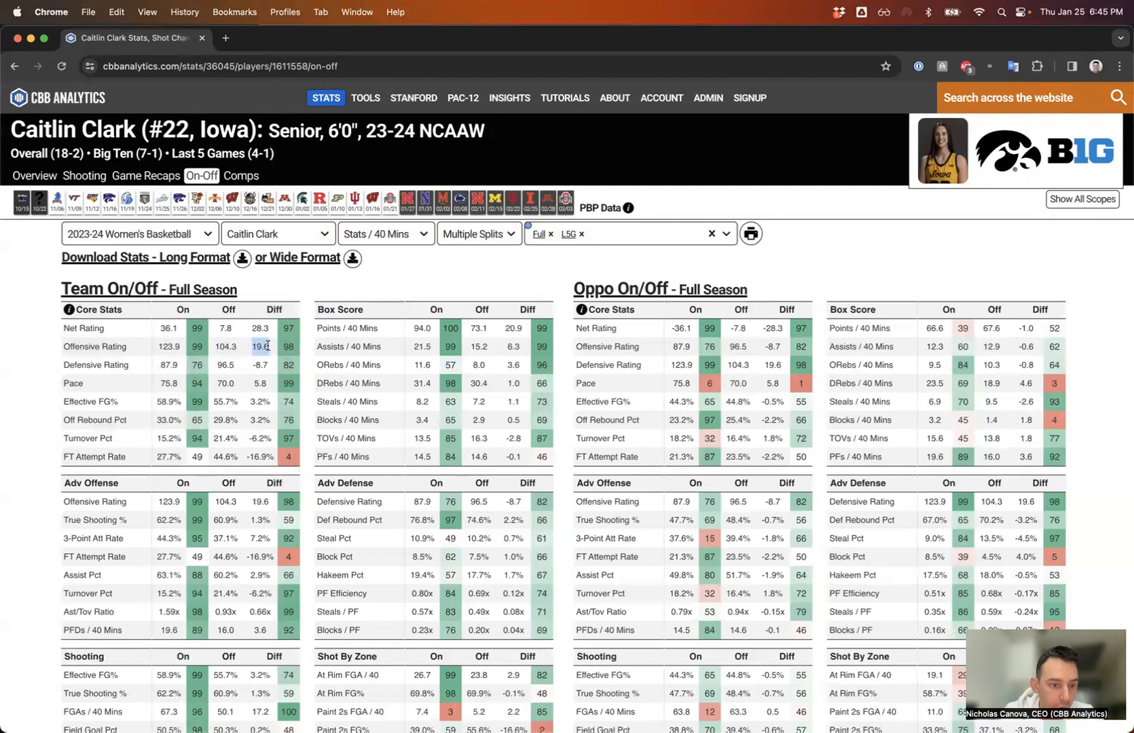
left_click(260, 457)
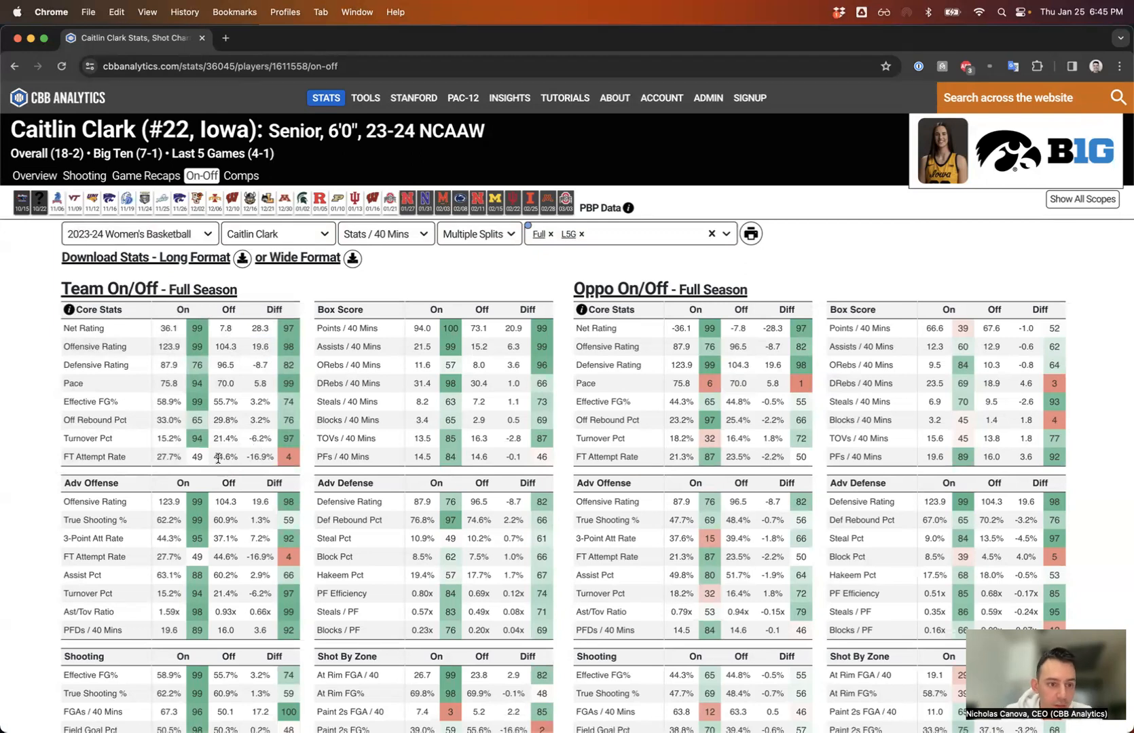
double_click(158, 458)
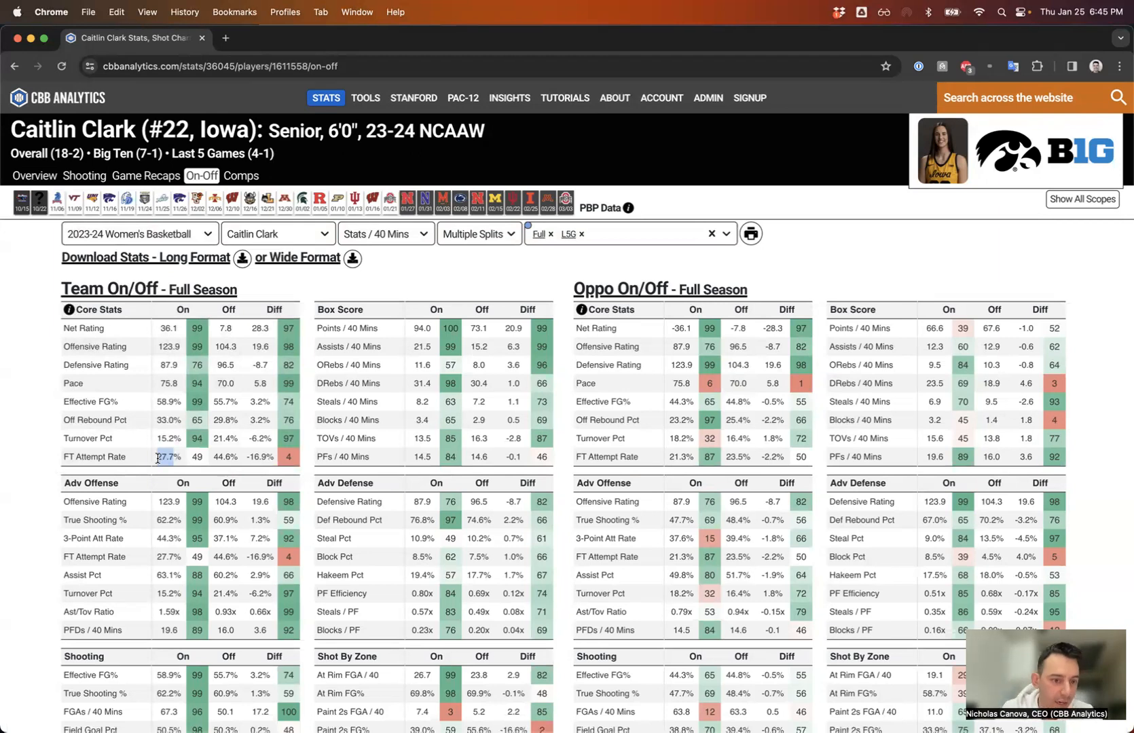
double_click(215, 456)
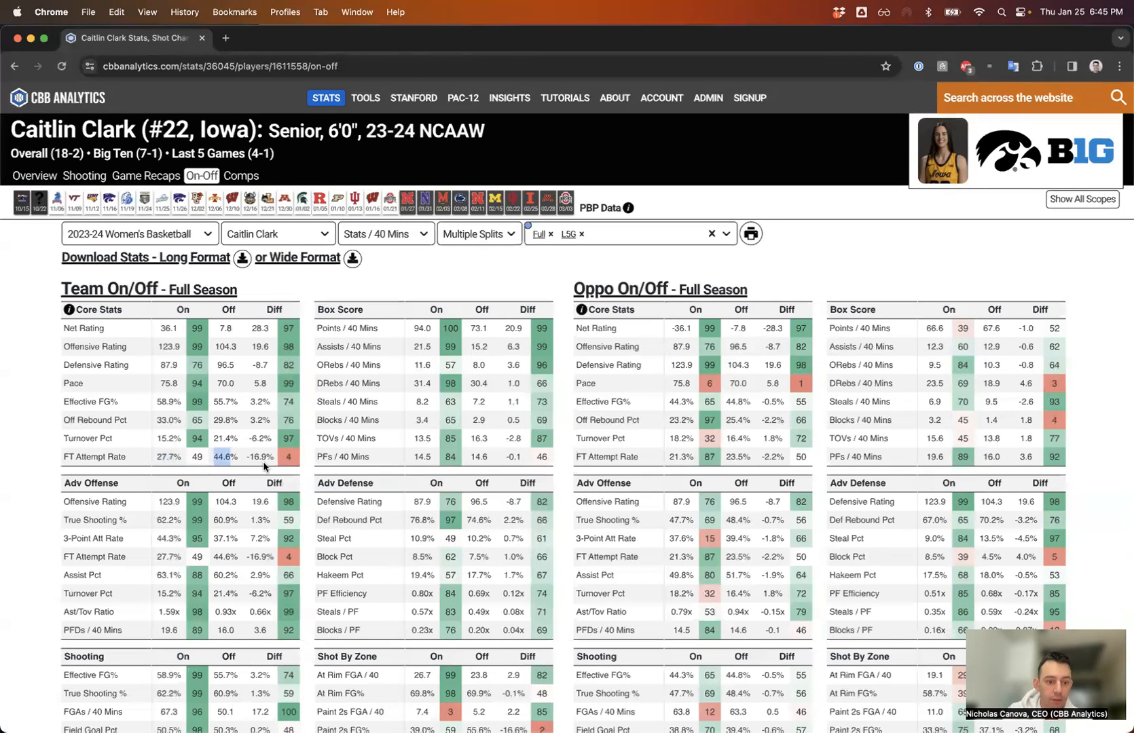
Examine the on-court, off-court and difference values for turnover and offensive rebound percentage in the team Core Stats.
left_click_drag(157, 439, 167, 439)
left_click_drag(284, 446, 272, 438)
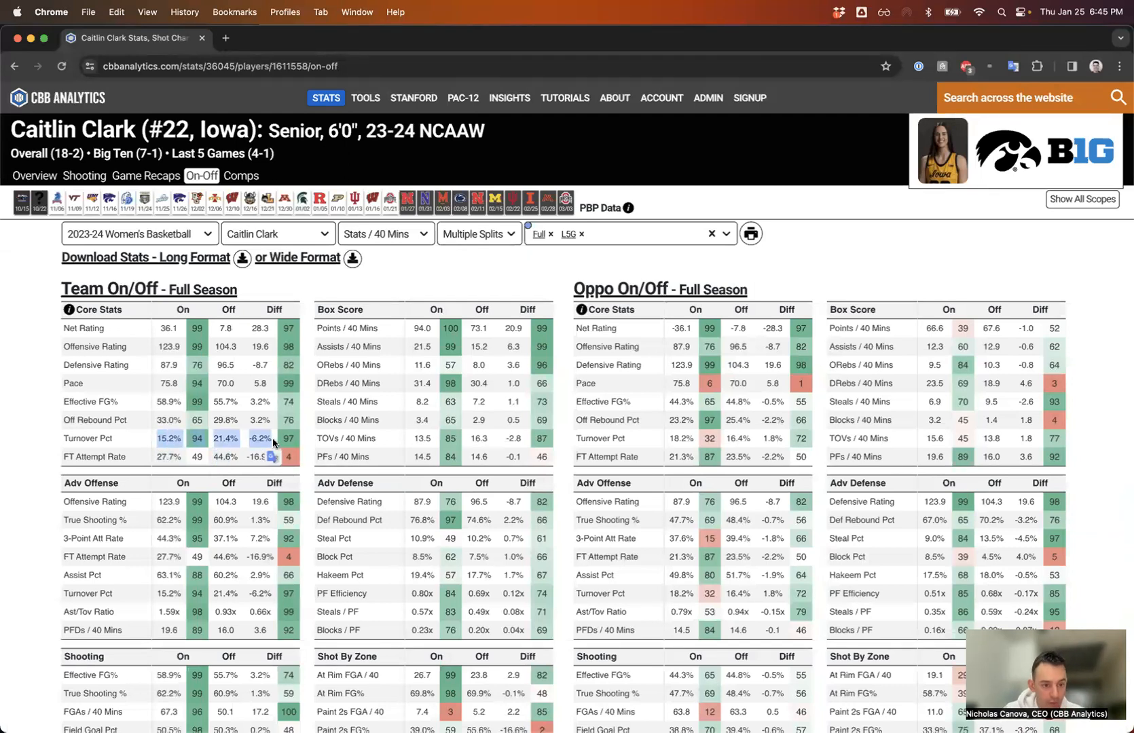
left_click(131, 419)
left_click_drag(156, 420, 294, 425)
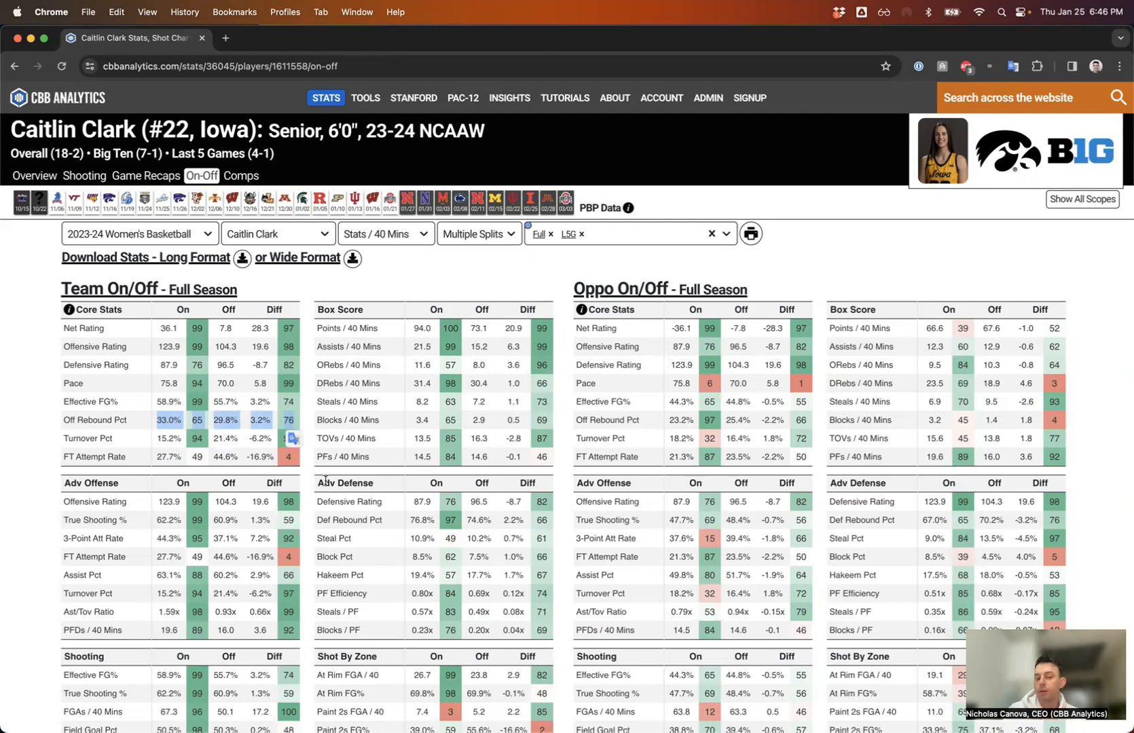
Examine the on-court, off-court and difference values for 3-point attempt rate in the team Adv Offense table.
left_click(308, 379)
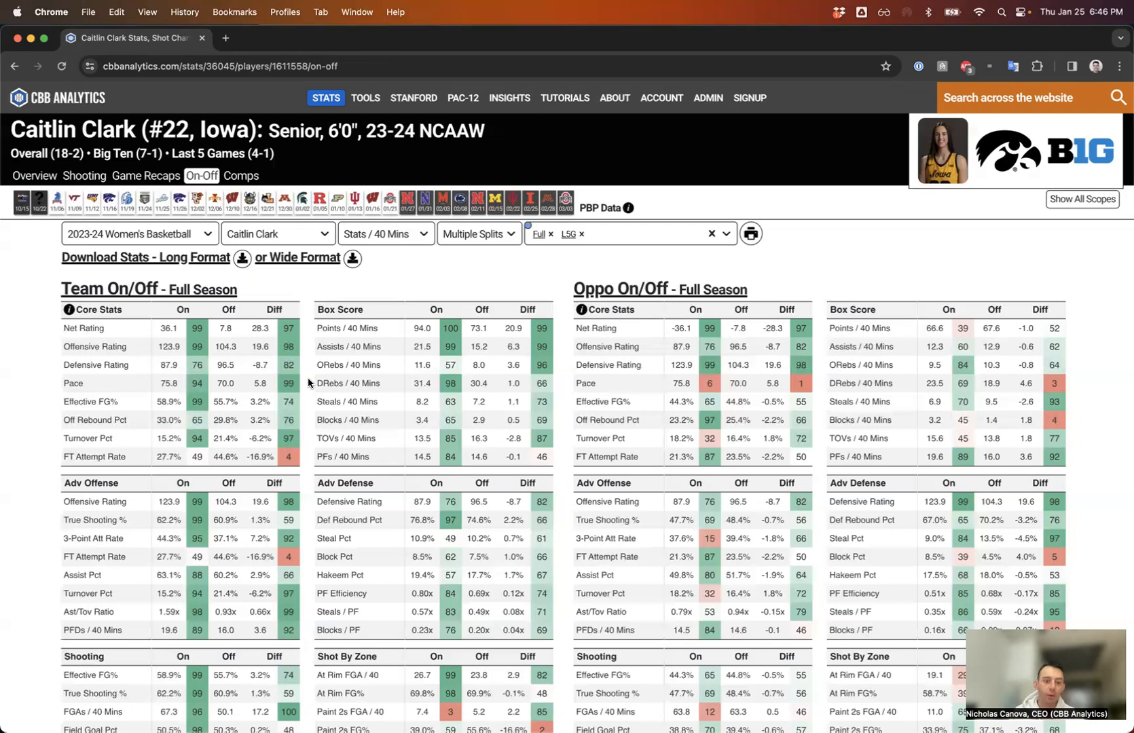
scroll(308, 382, "down", 1)
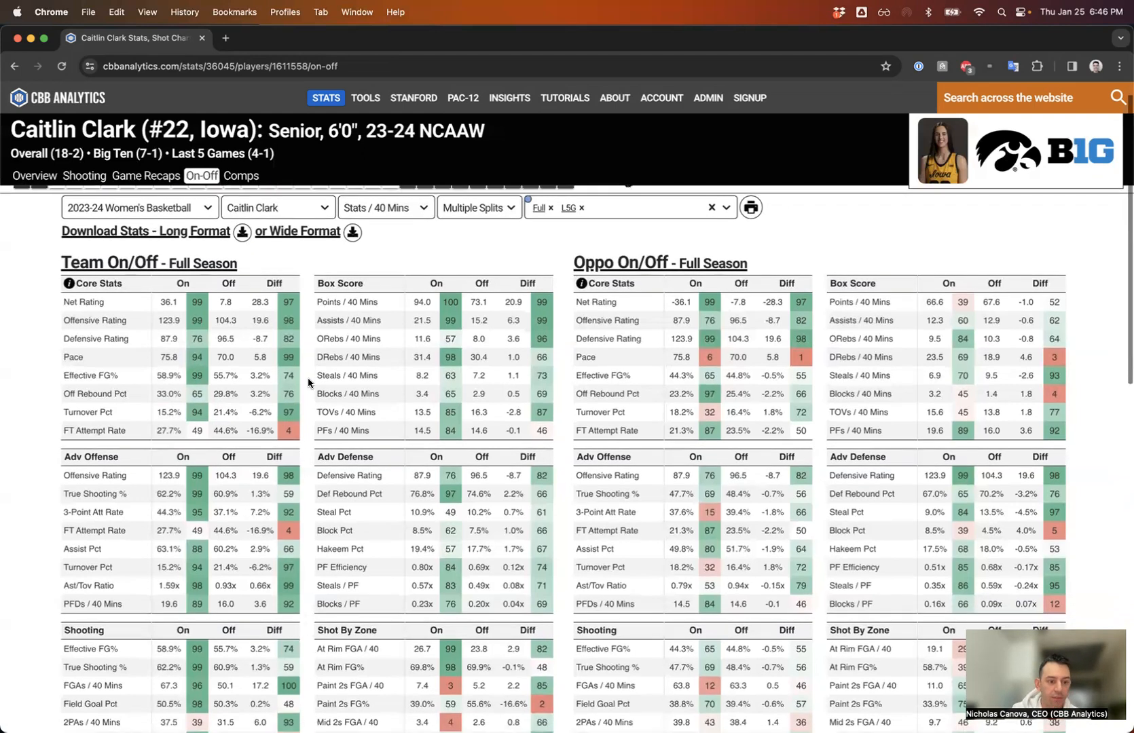
left_click_drag(62, 513, 292, 513)
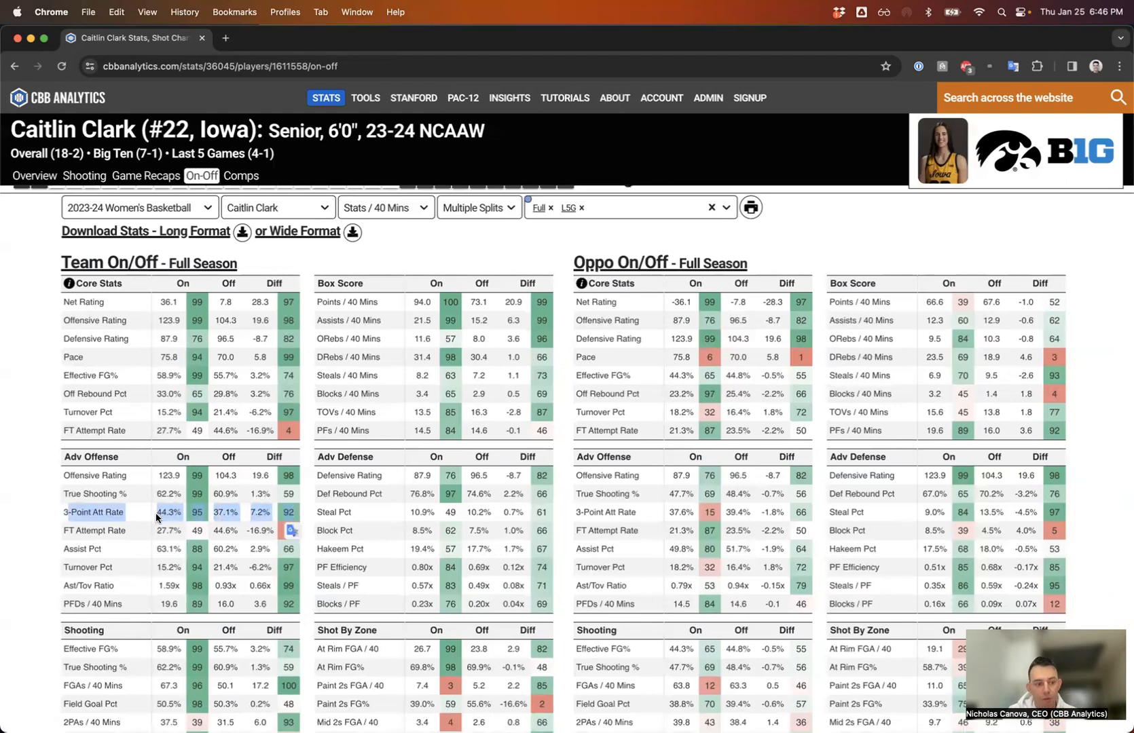
left_click_drag(178, 513, 161, 513)
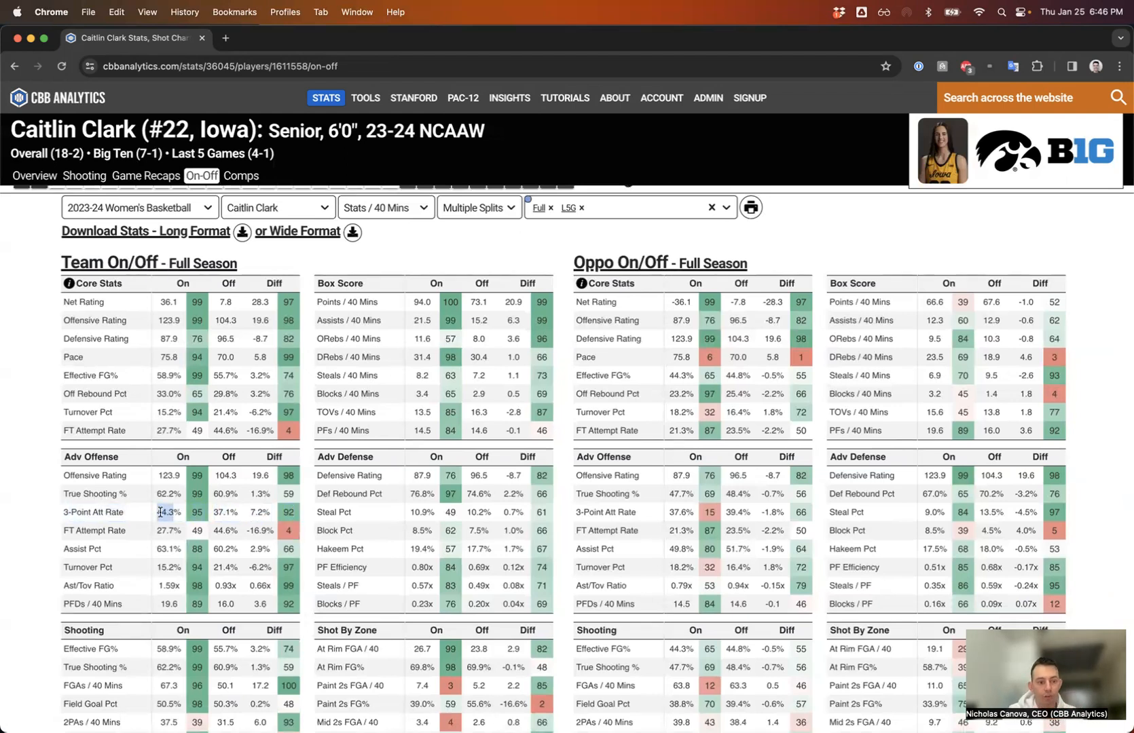
double_click(221, 513)
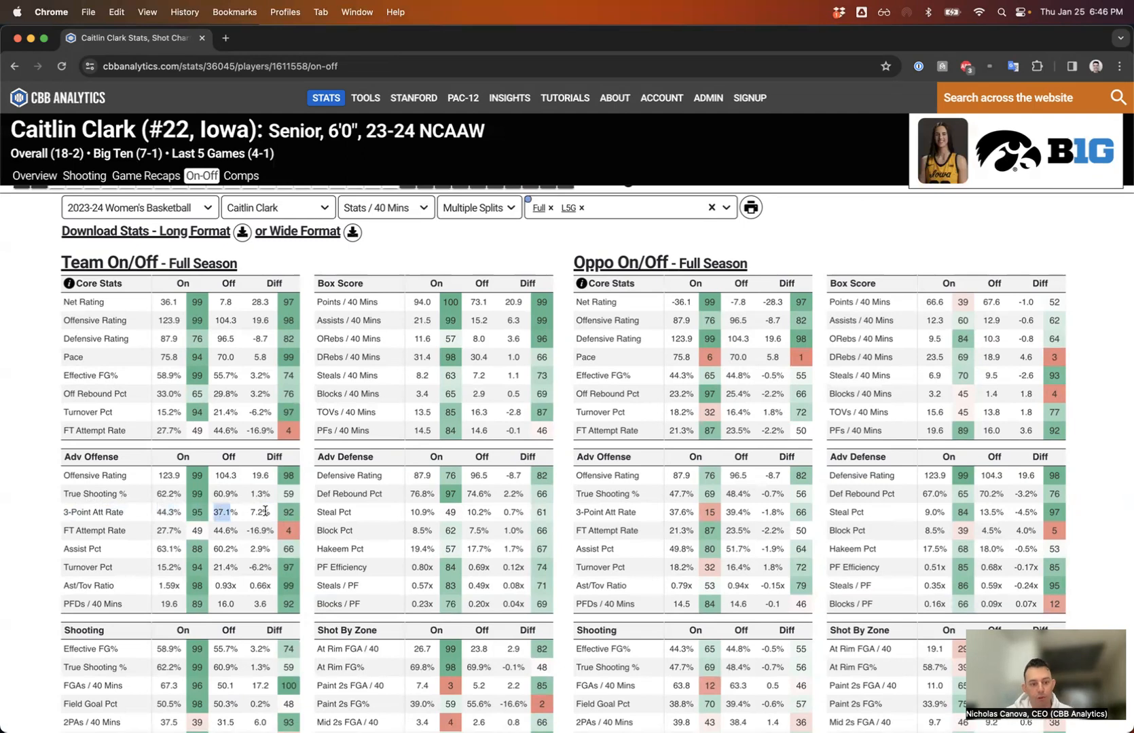
double_click(260, 513)
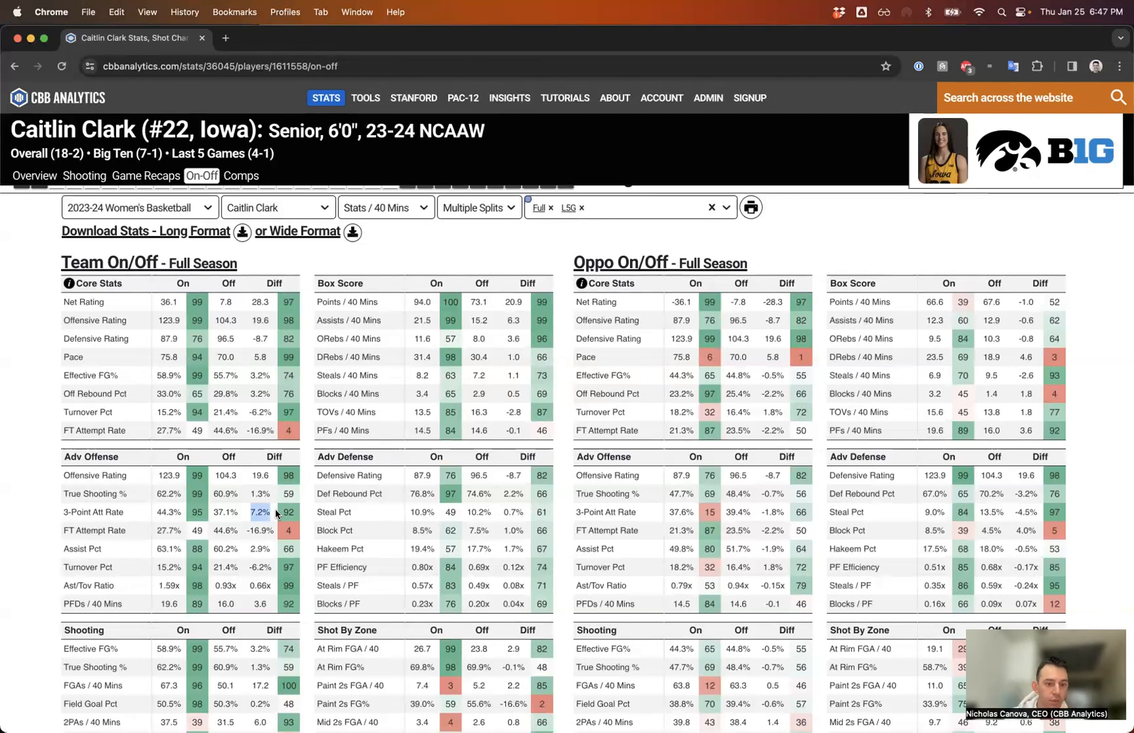
left_click(944, 218)
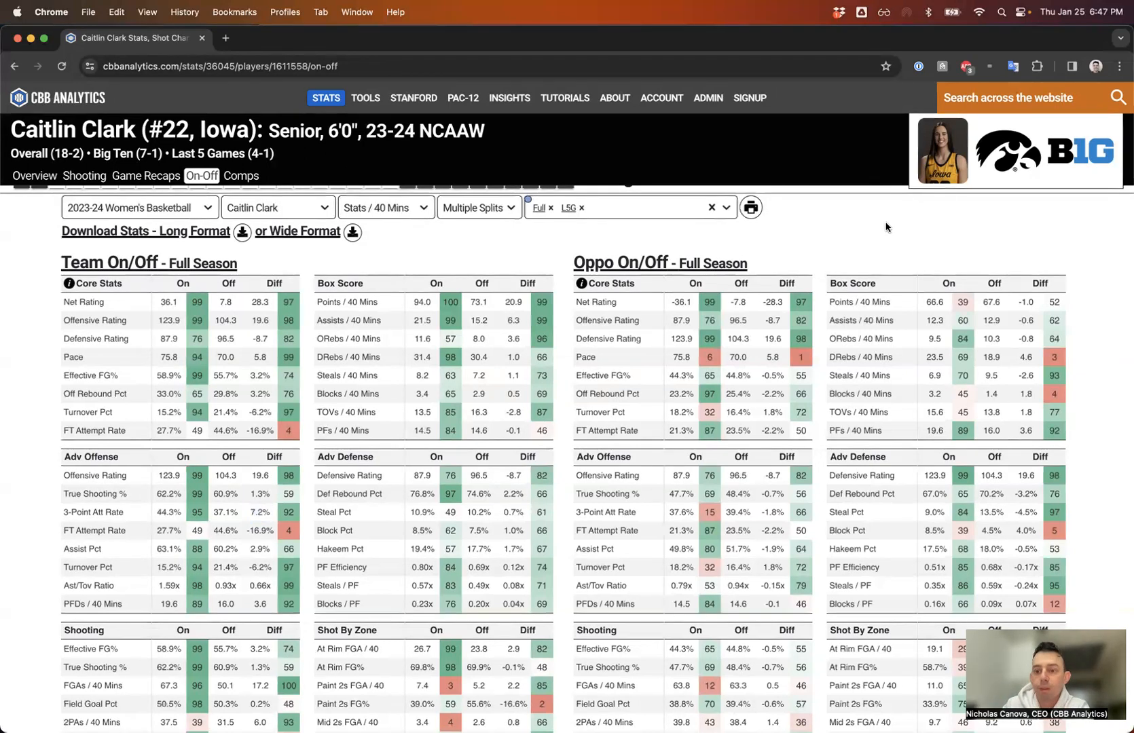
Open the Iowa Hawkeyes team overview from Caitlin Clark's player page, and bring up the overview of open windows.
left_click(1005, 155)
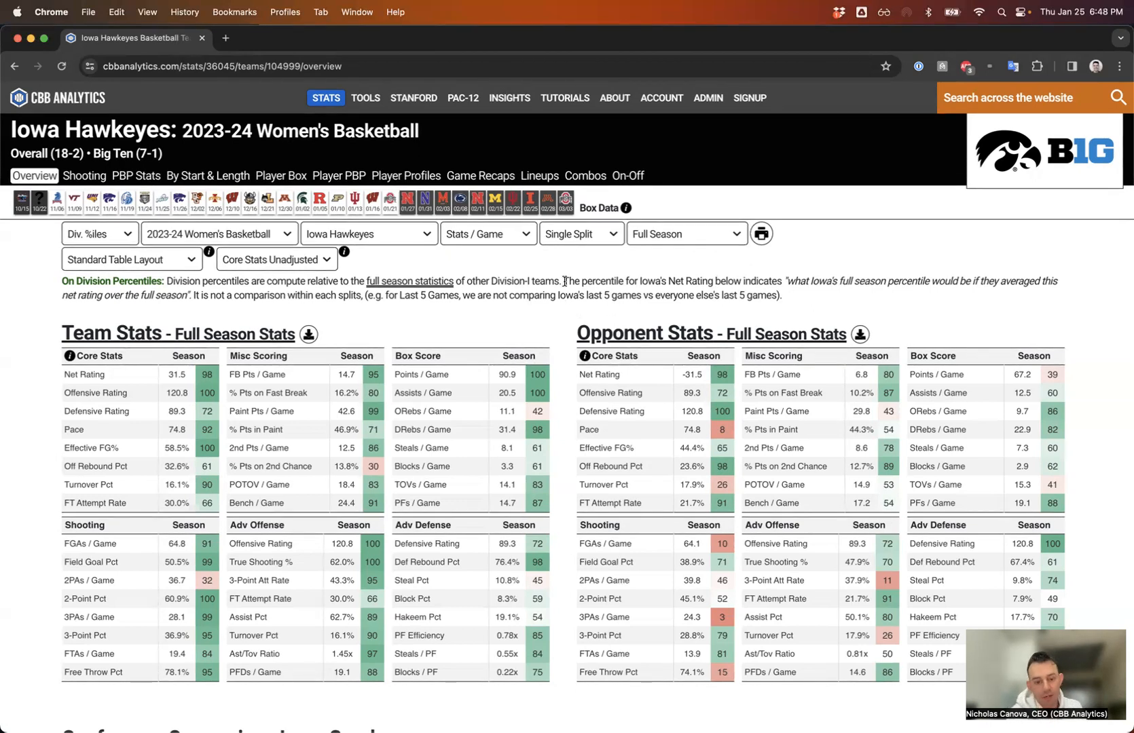
key("ctrl+Up")
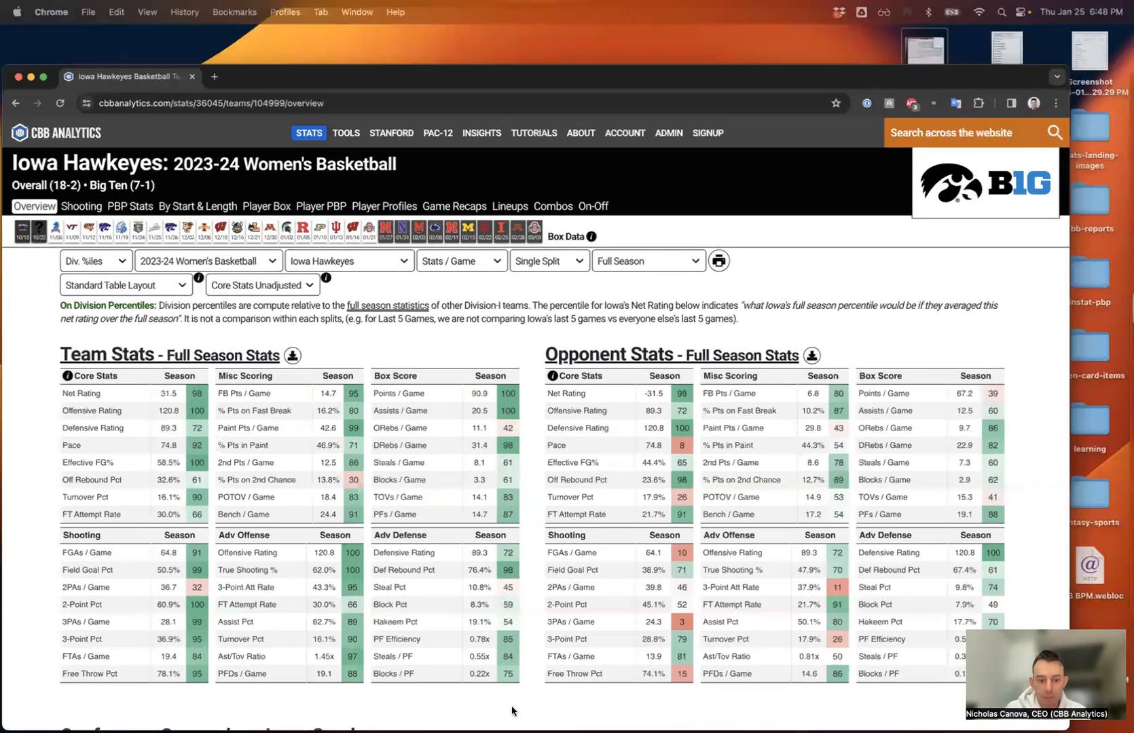
key("ctrl+Up")
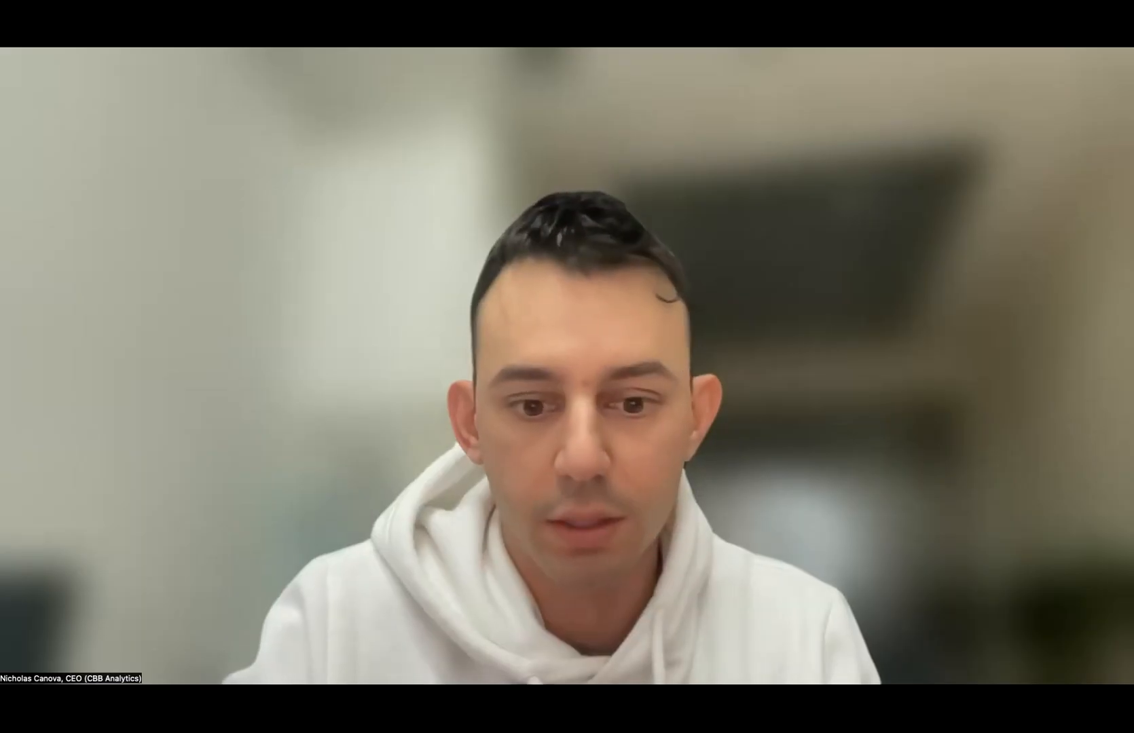